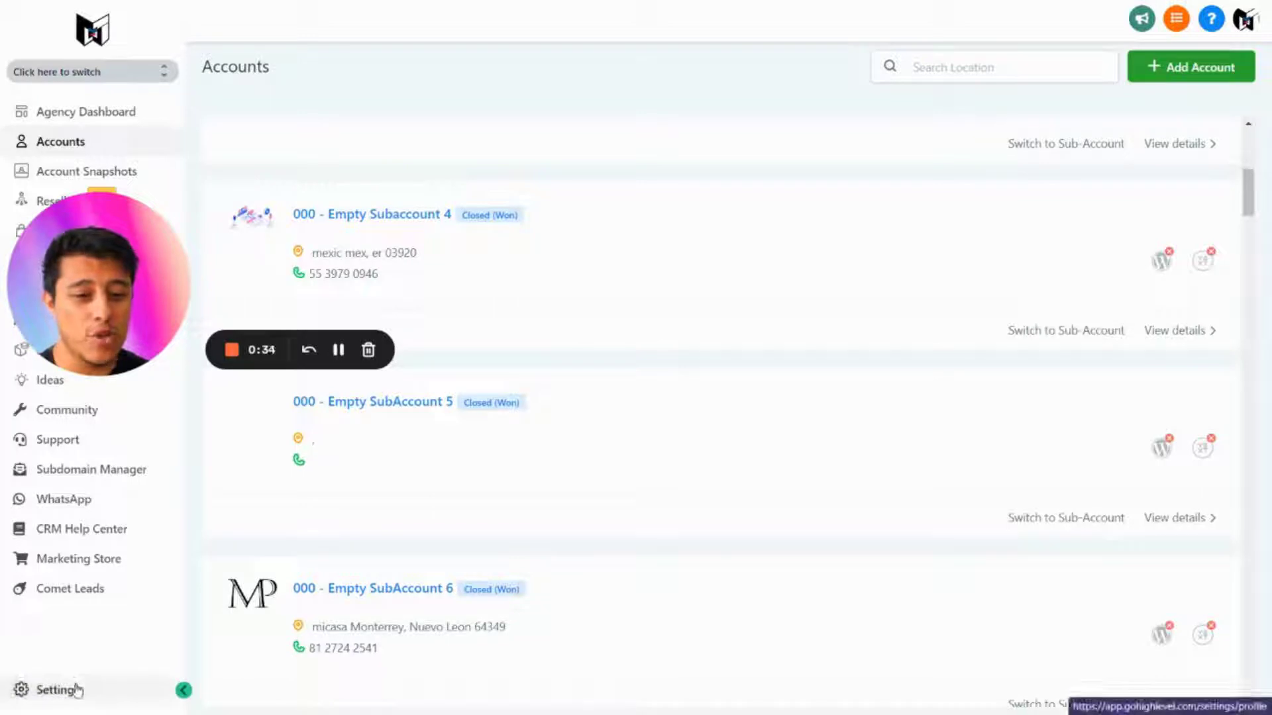
# Step: Open the agency settings and bring up the Company page with the company data
pyautogui.click(53, 690)
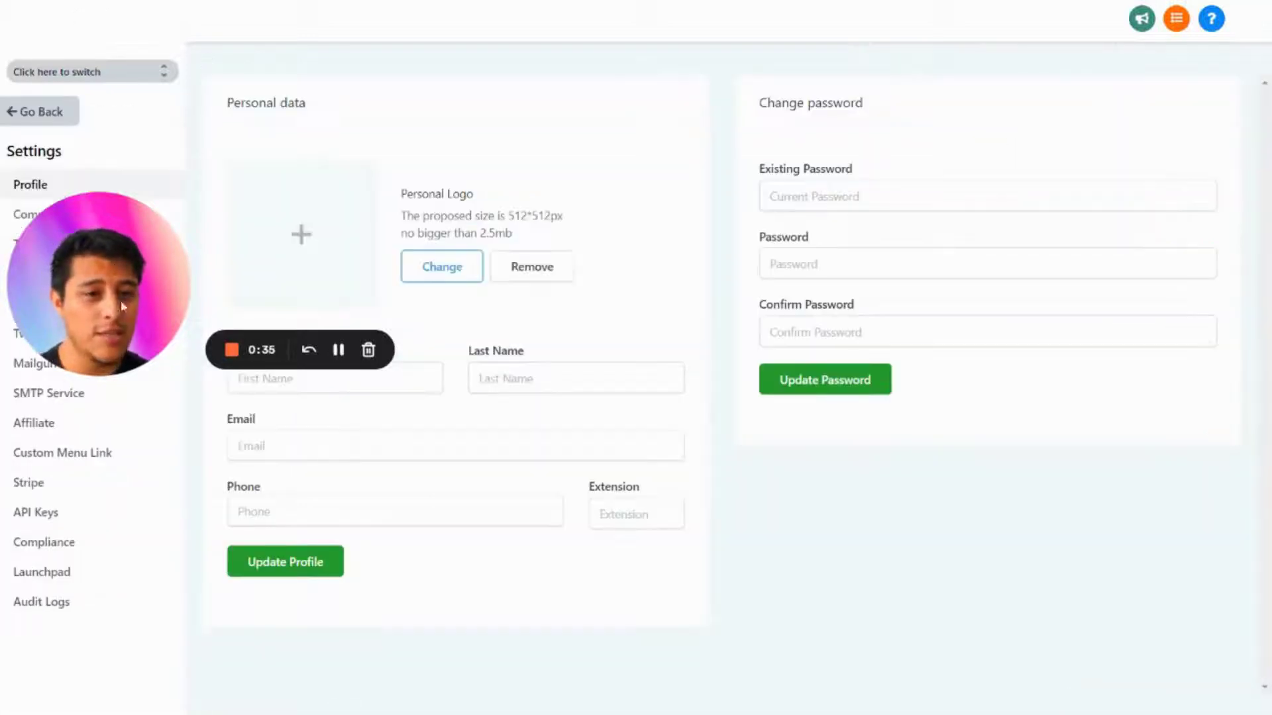
pyautogui.moveTo(130, 440); pyautogui.dragTo(86, 633)
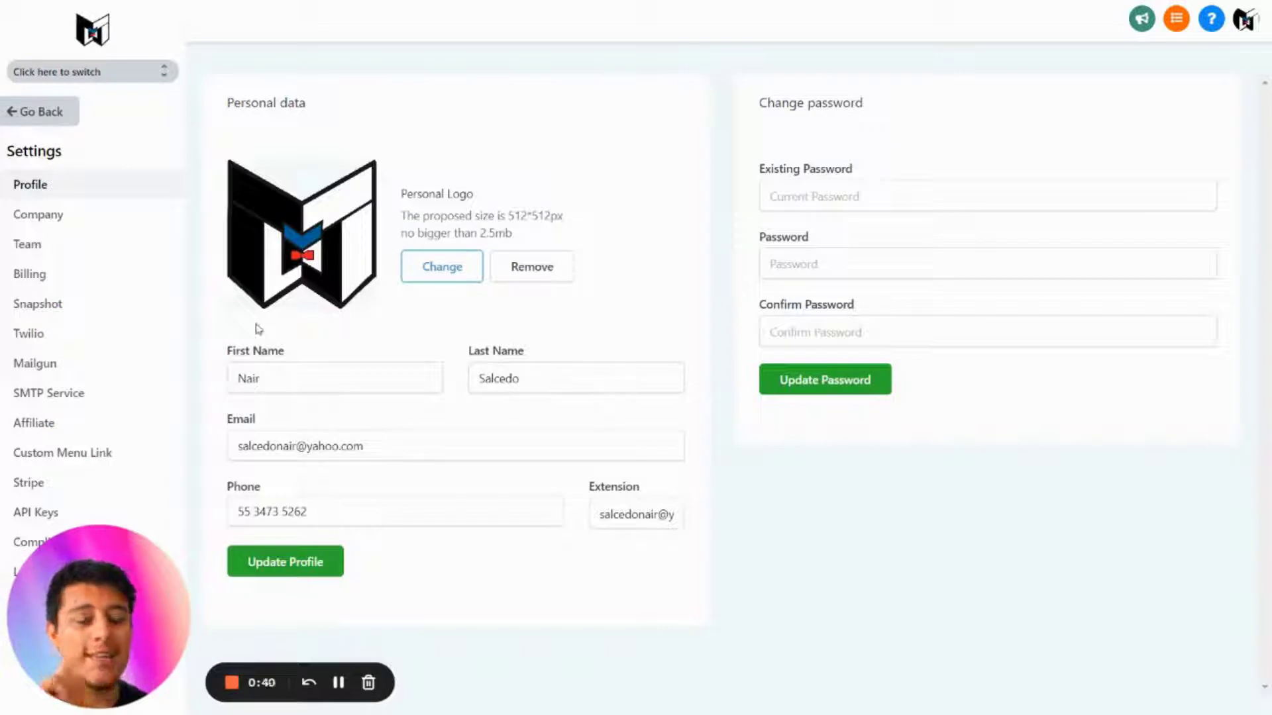
pyautogui.click(1240, 33)
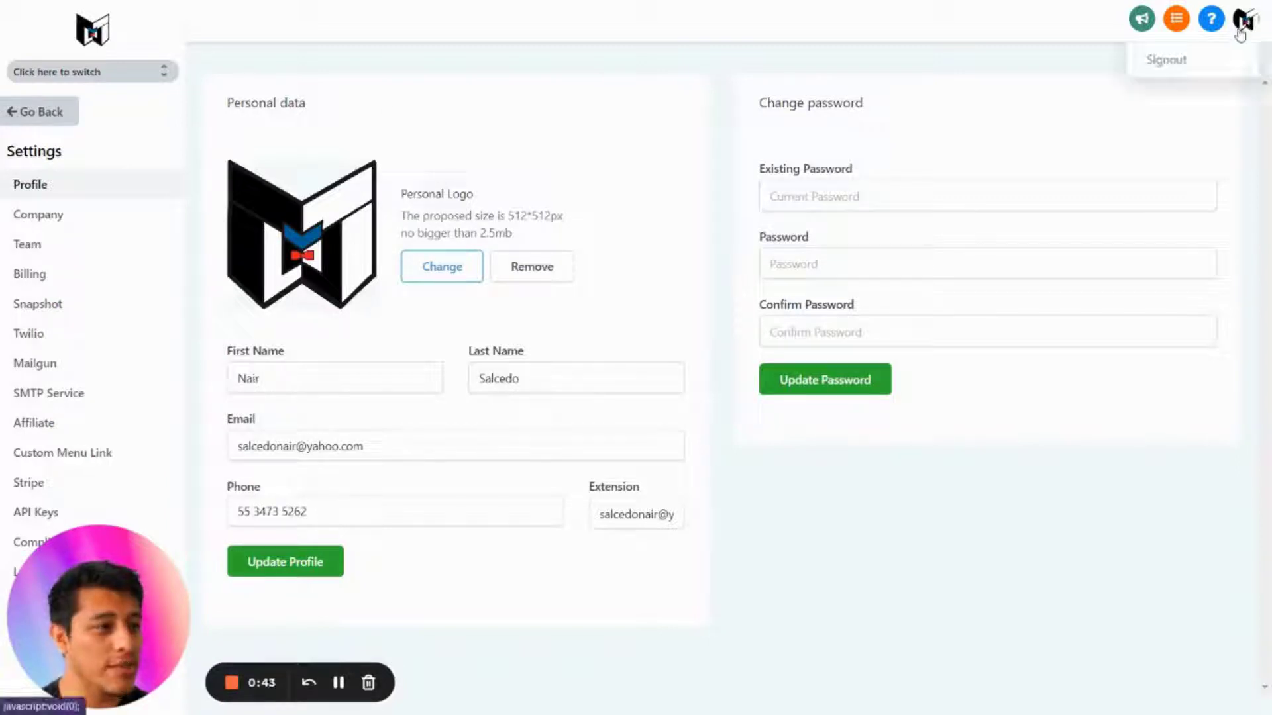
pyautogui.click(88, 226)
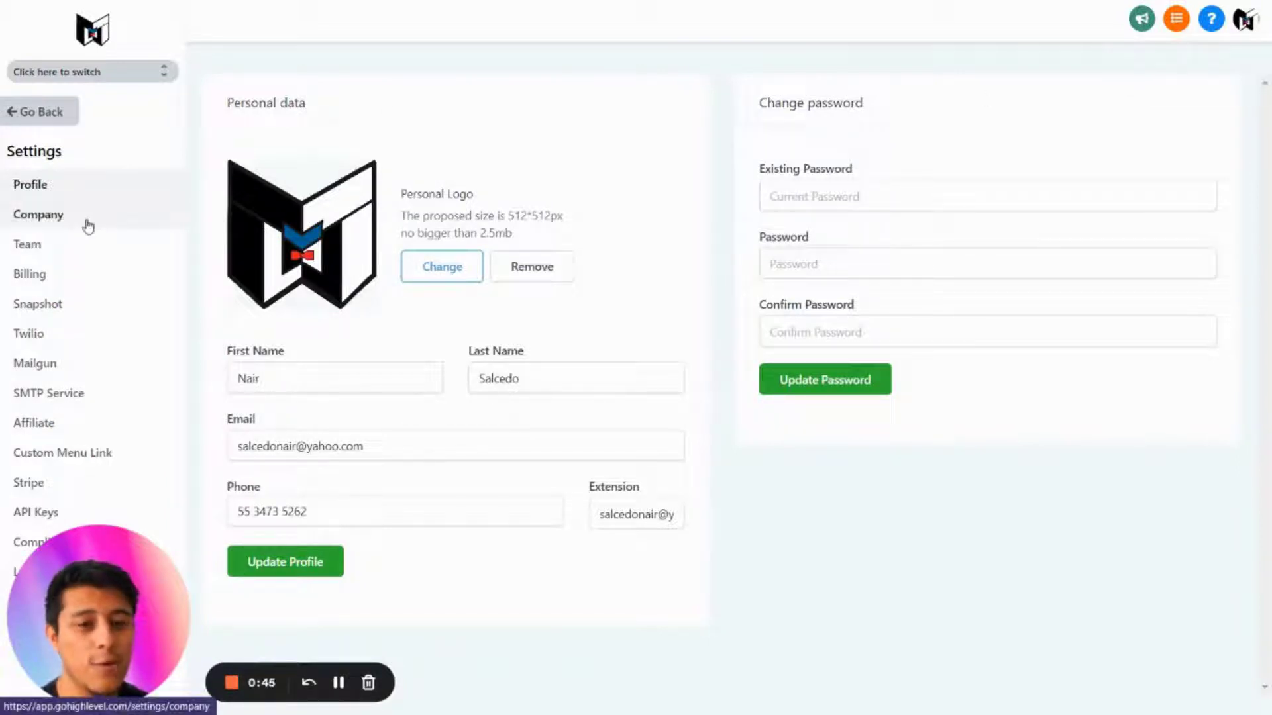
pyautogui.scroll(-7, 477, 287)
pyautogui.scroll(3, 477, 292)
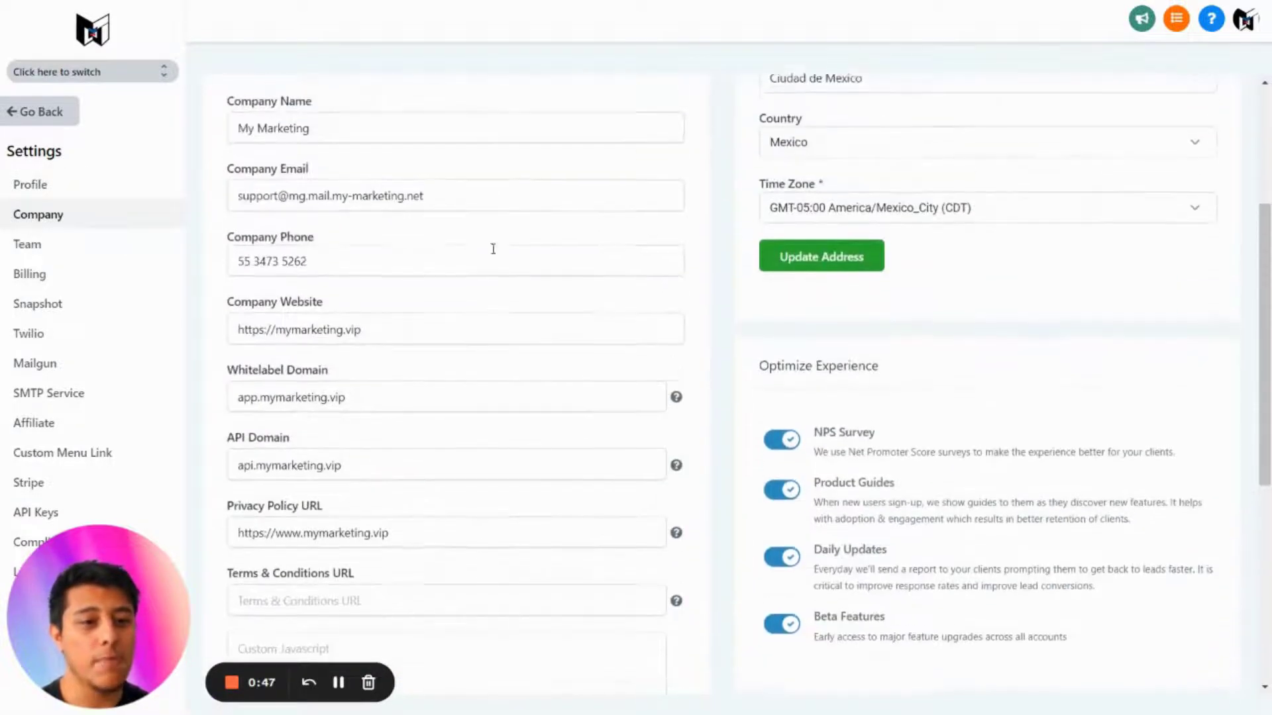
pyautogui.scroll(4, 492, 248)
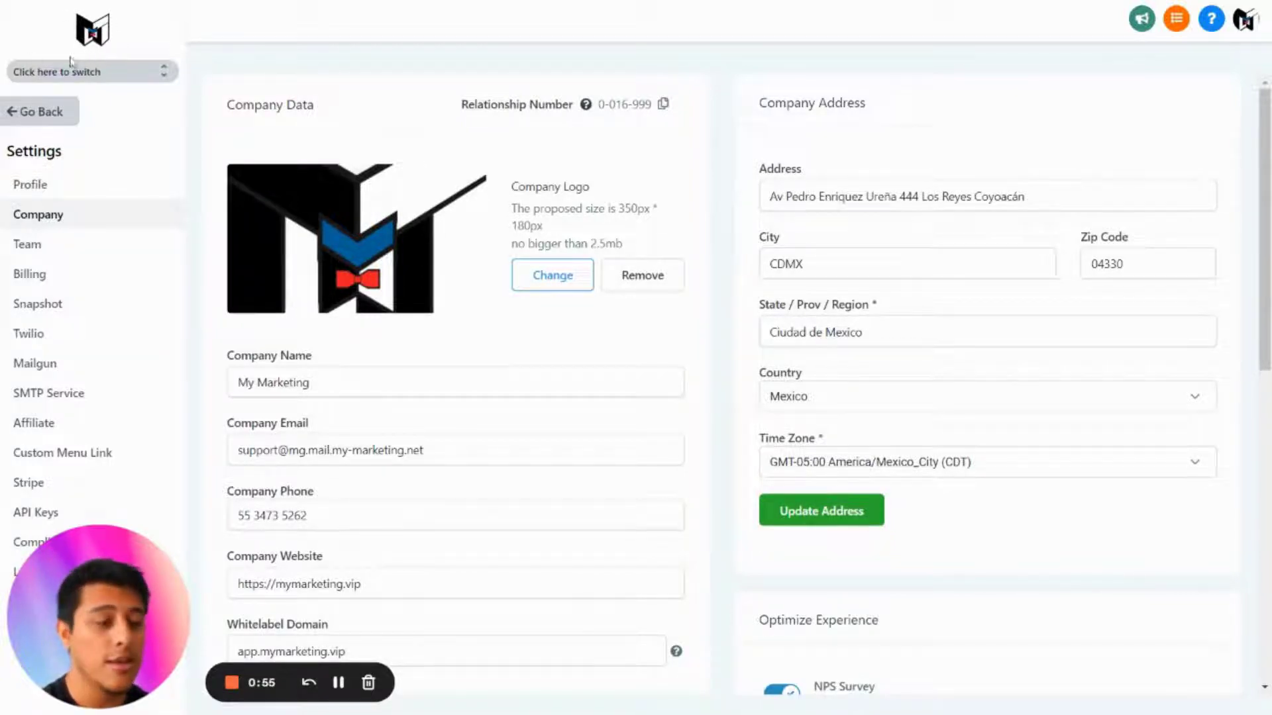
# Step: Examine the Company Name field in the company data
pyautogui.scroll(-3, 467, 225)
pyautogui.click(363, 216)
pyautogui.moveTo(363, 216); pyautogui.dragTo(228, 219)
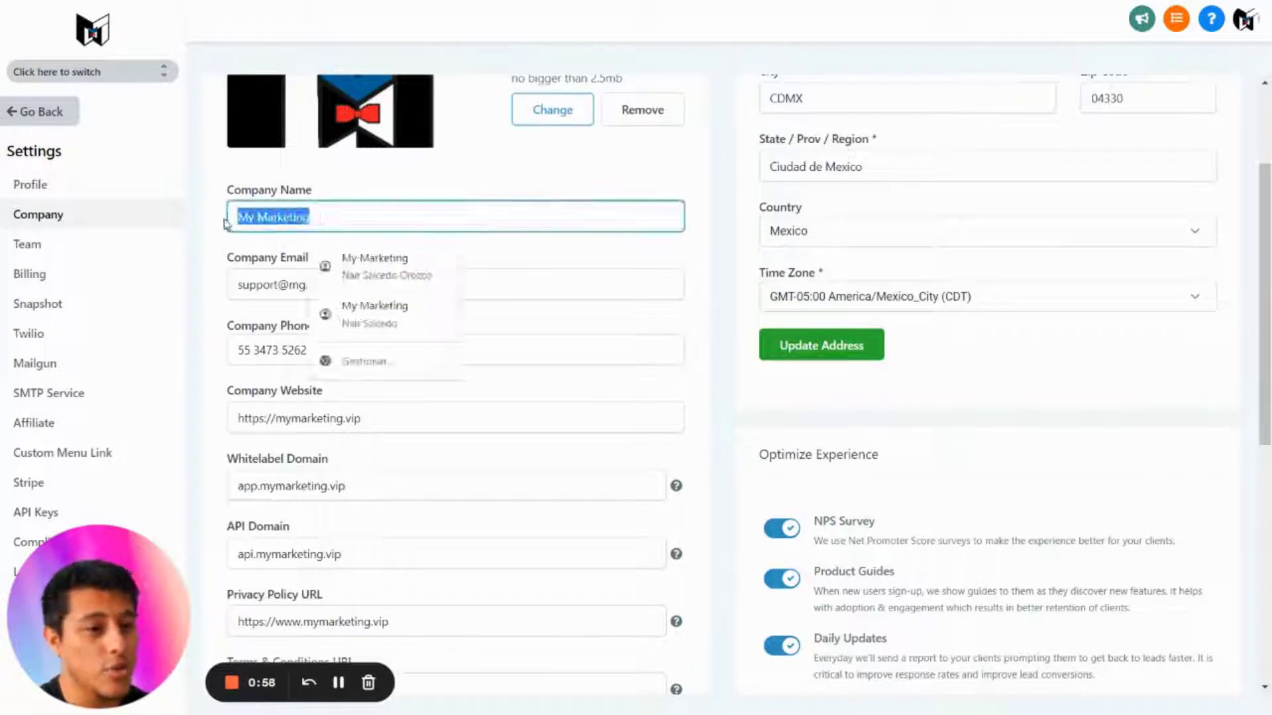
pyautogui.click(310, 189)
pyautogui.click(325, 211)
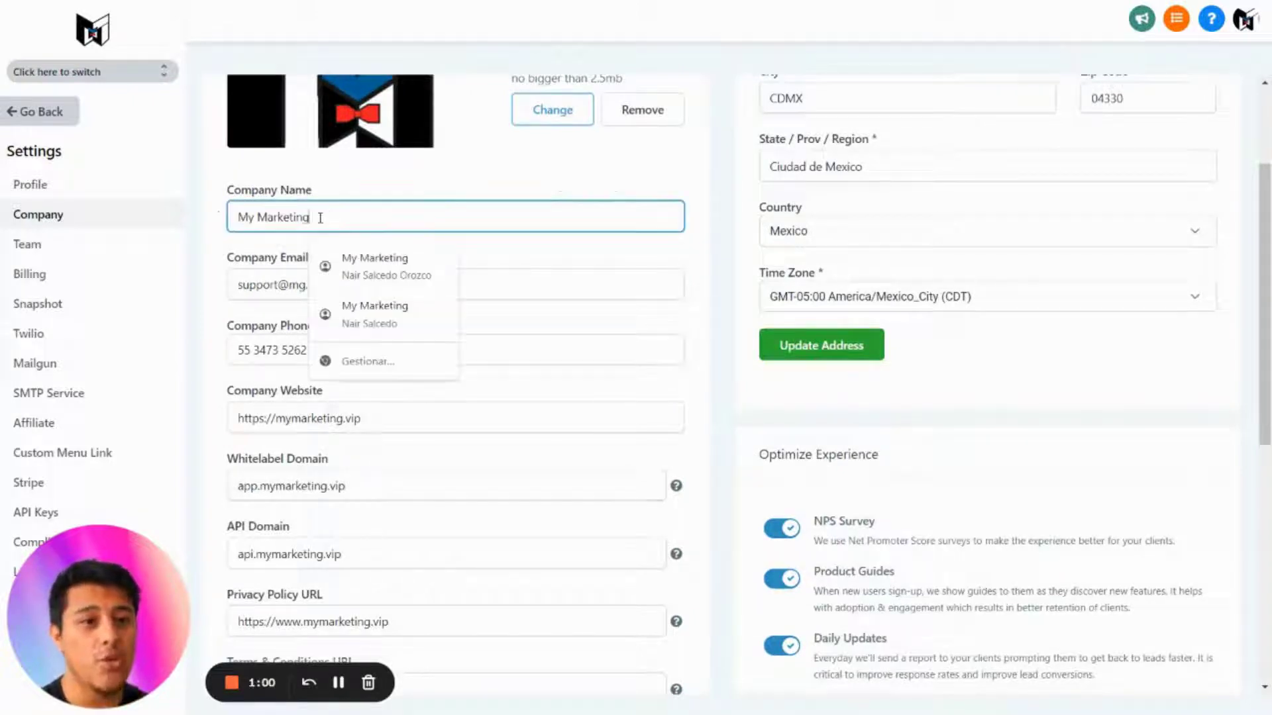
pyautogui.moveTo(318, 218); pyautogui.dragTo(222, 217)
pyautogui.click(331, 207)
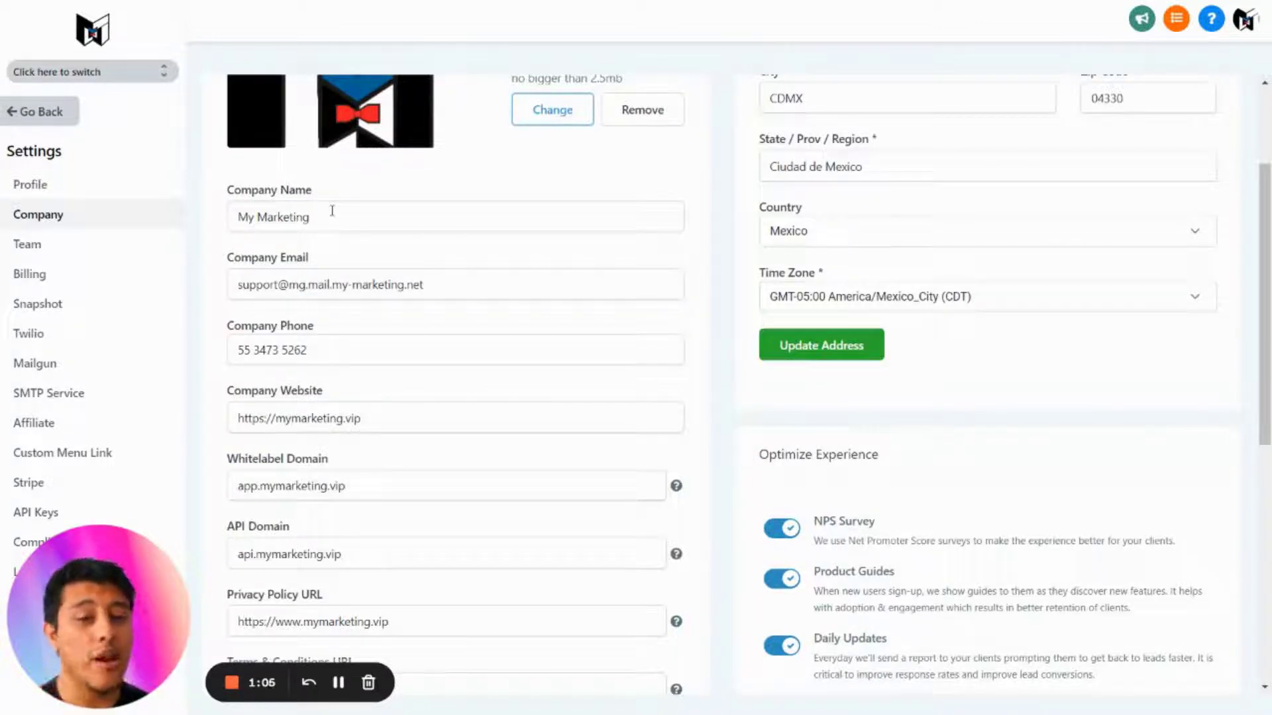
pyautogui.click(332, 211)
pyautogui.moveTo(330, 221); pyautogui.dragTo(228, 219)
pyautogui.click(332, 205)
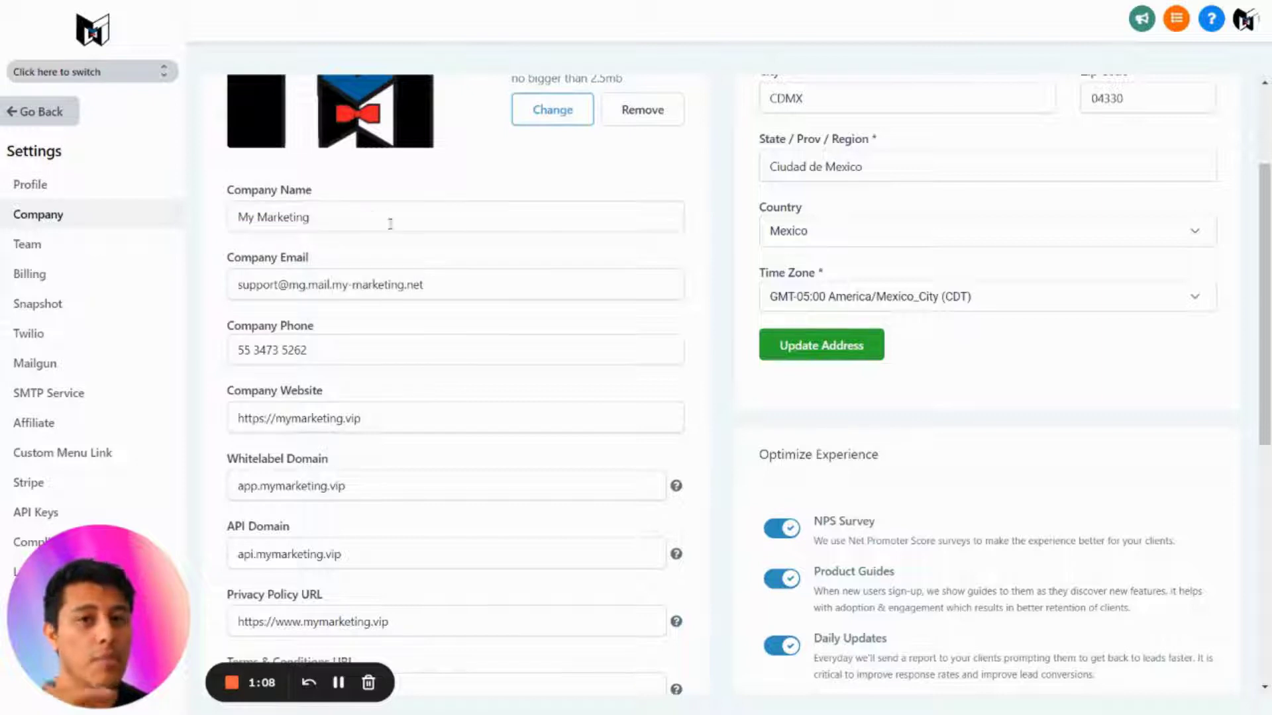
# Step: Review the company email, company phone and company website fields
pyautogui.scroll(-1, 428, 248)
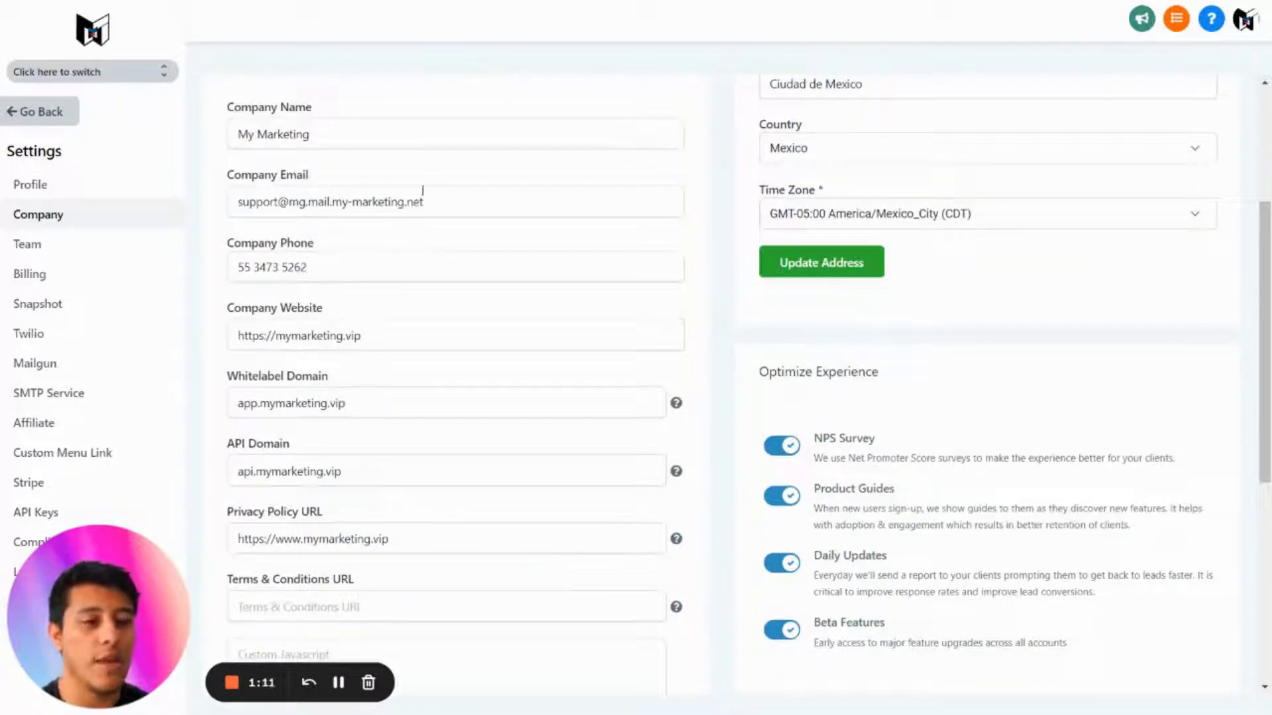
pyautogui.moveTo(464, 201); pyautogui.dragTo(239, 201)
pyautogui.click(350, 178)
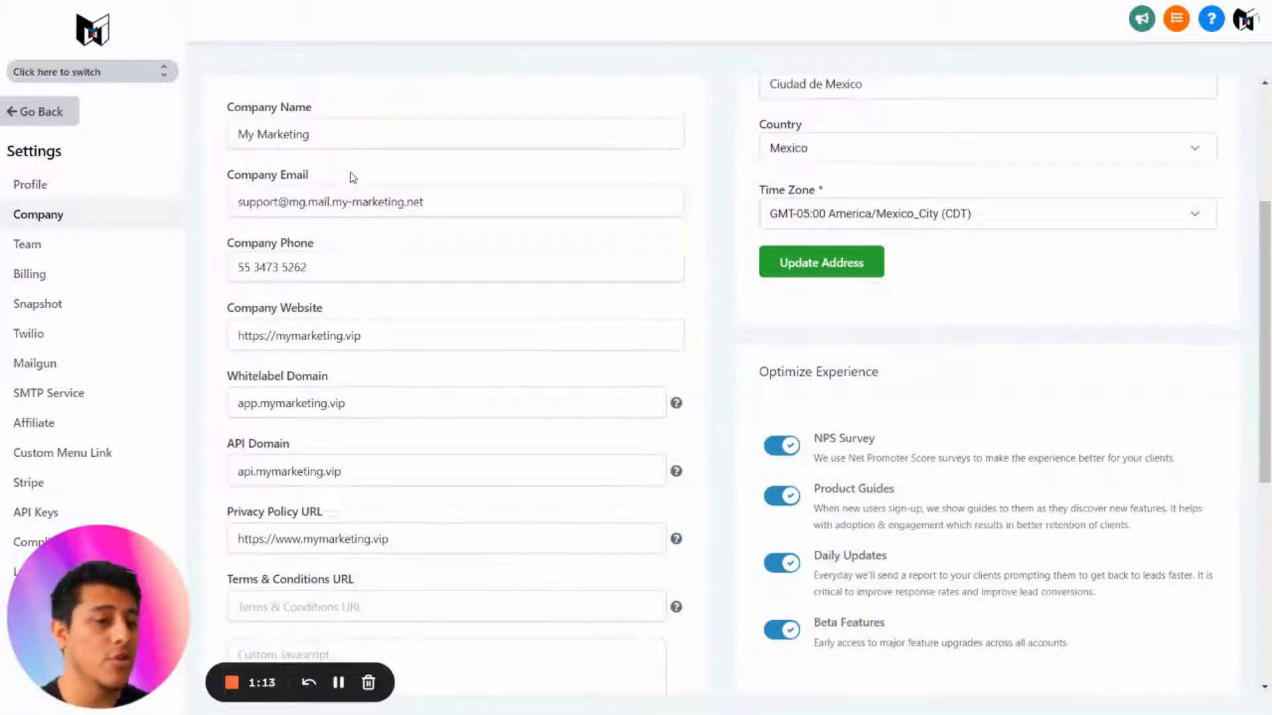
pyautogui.scroll(-1, 352, 177)
pyautogui.moveTo(338, 177); pyautogui.dragTo(259, 183)
pyautogui.scroll(-1, 388, 178)
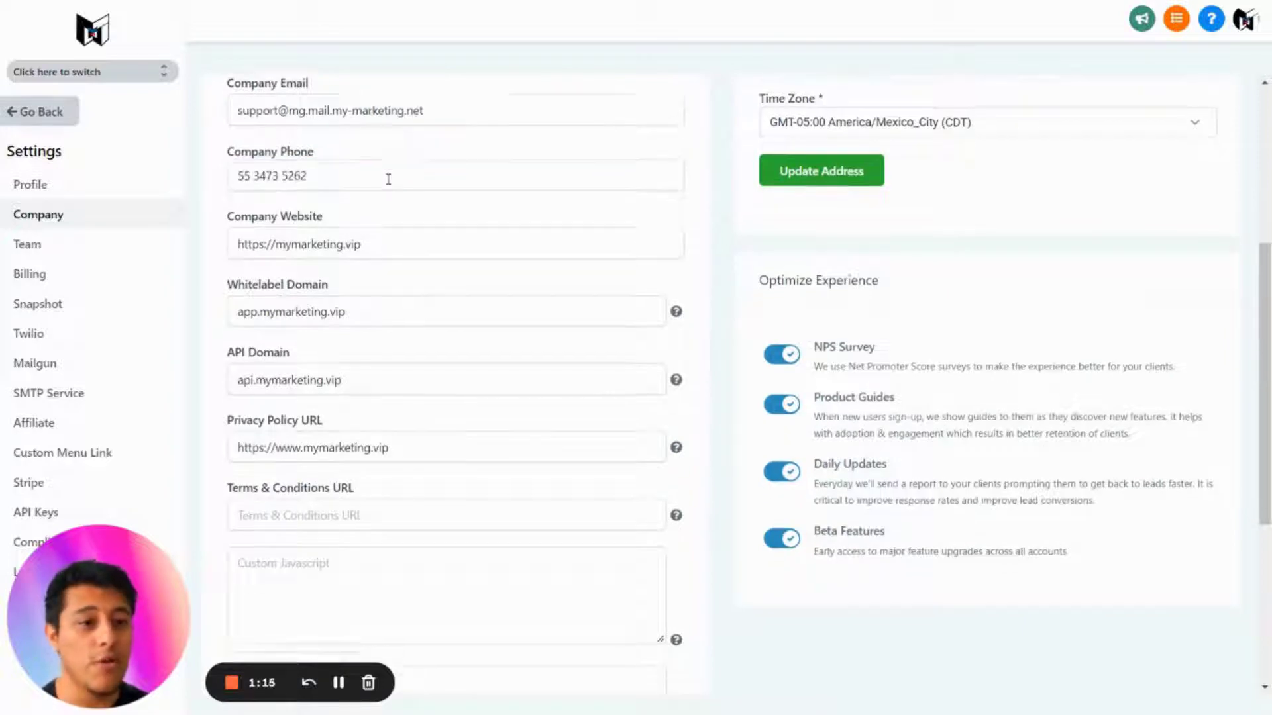
pyautogui.scroll(-1, 388, 178)
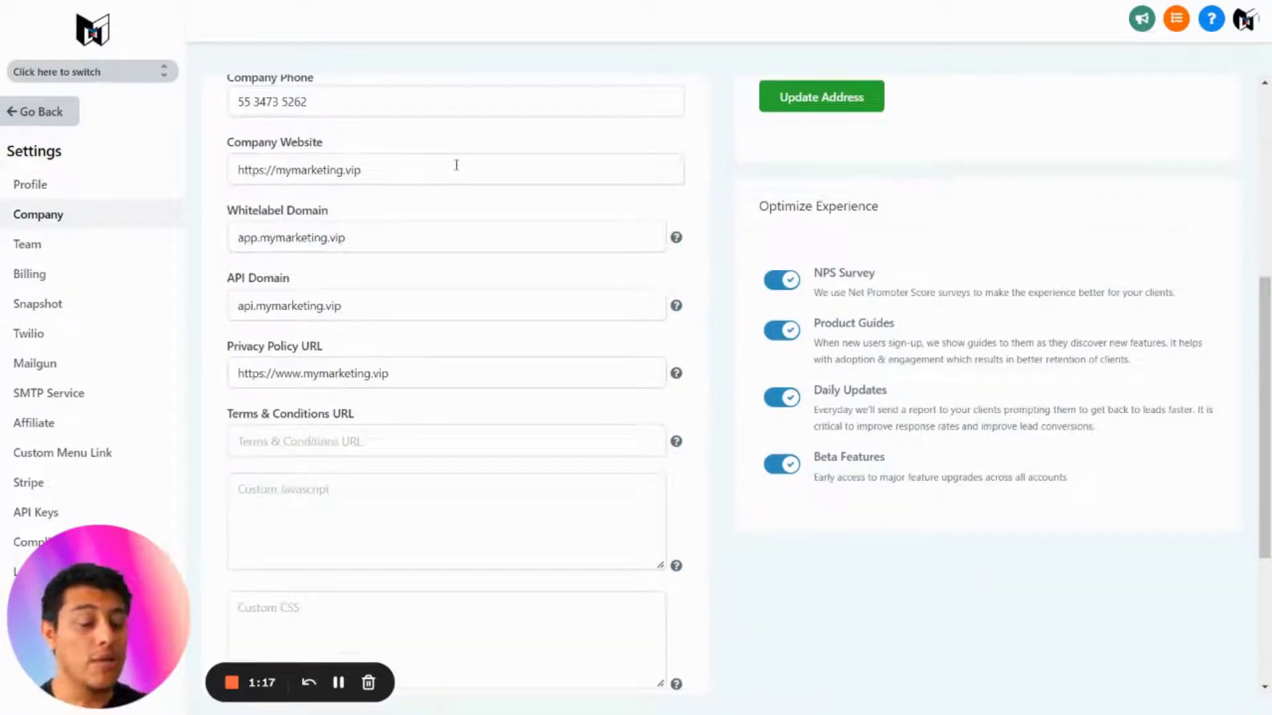
pyautogui.scroll(-1, 430, 173)
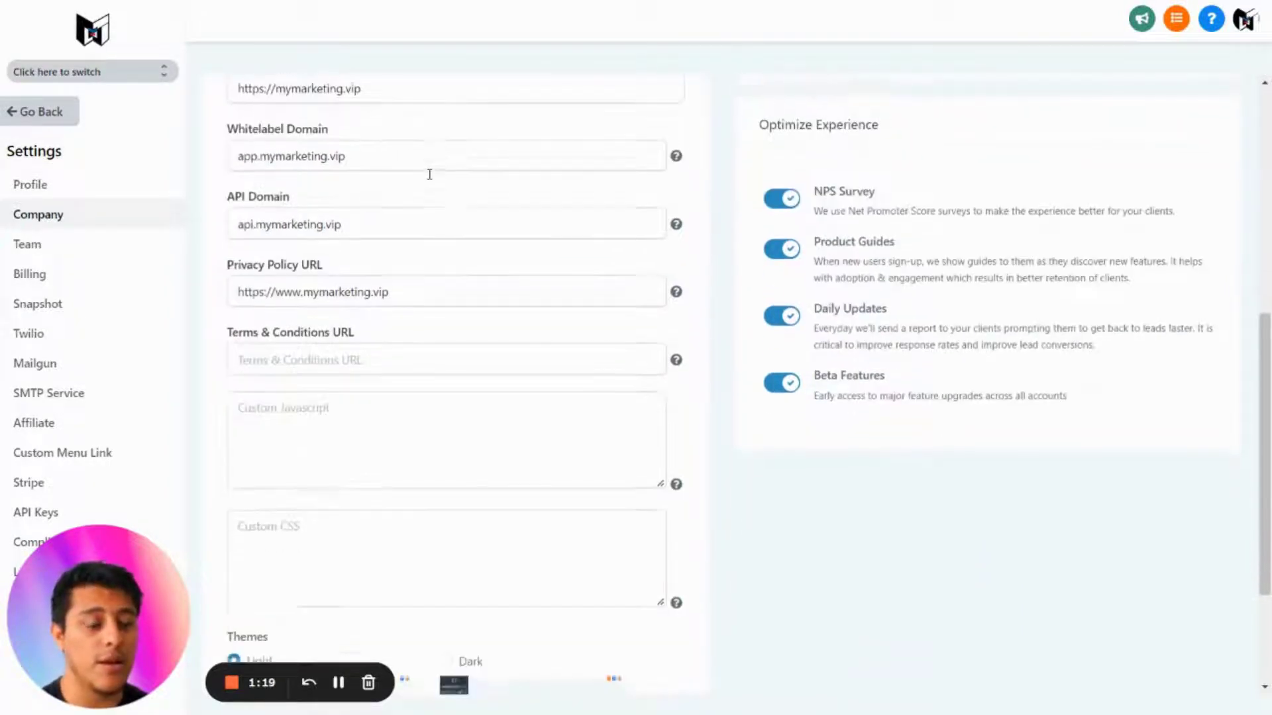
# Step: Compare the Whitelabel Domain field with the domain in the browser's address
pyautogui.click(377, 154)
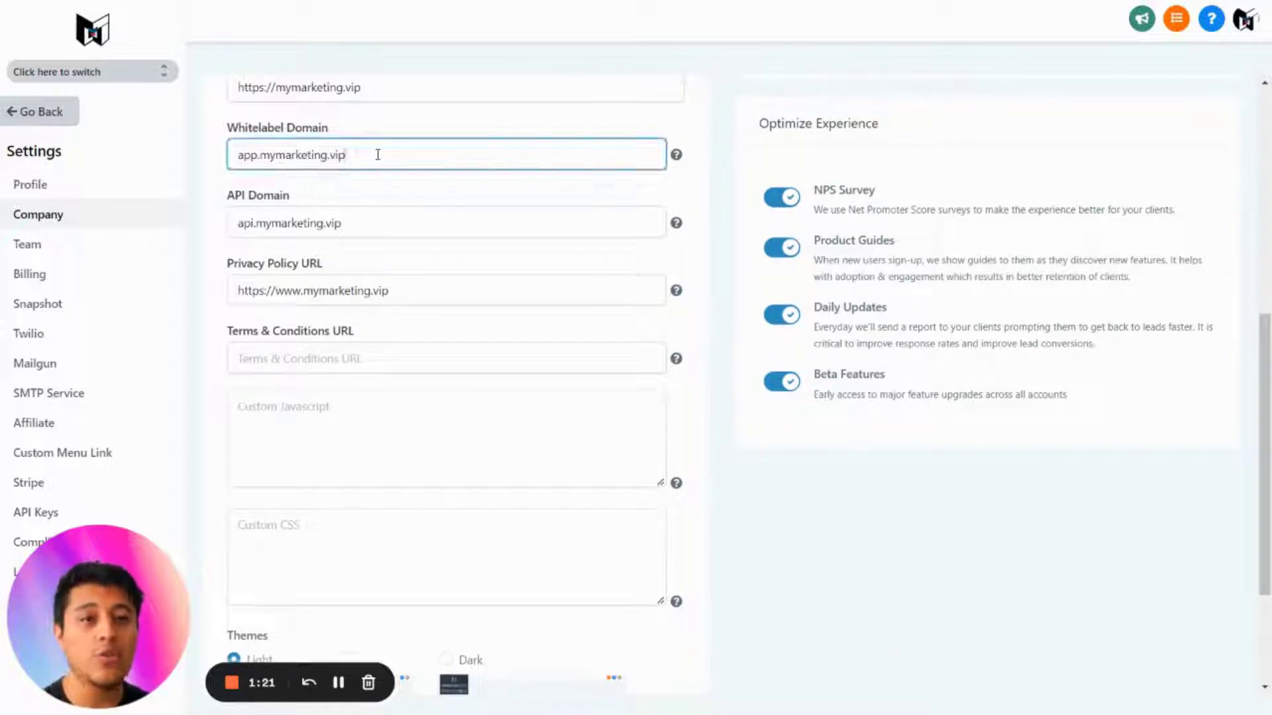
pyautogui.press('F11')
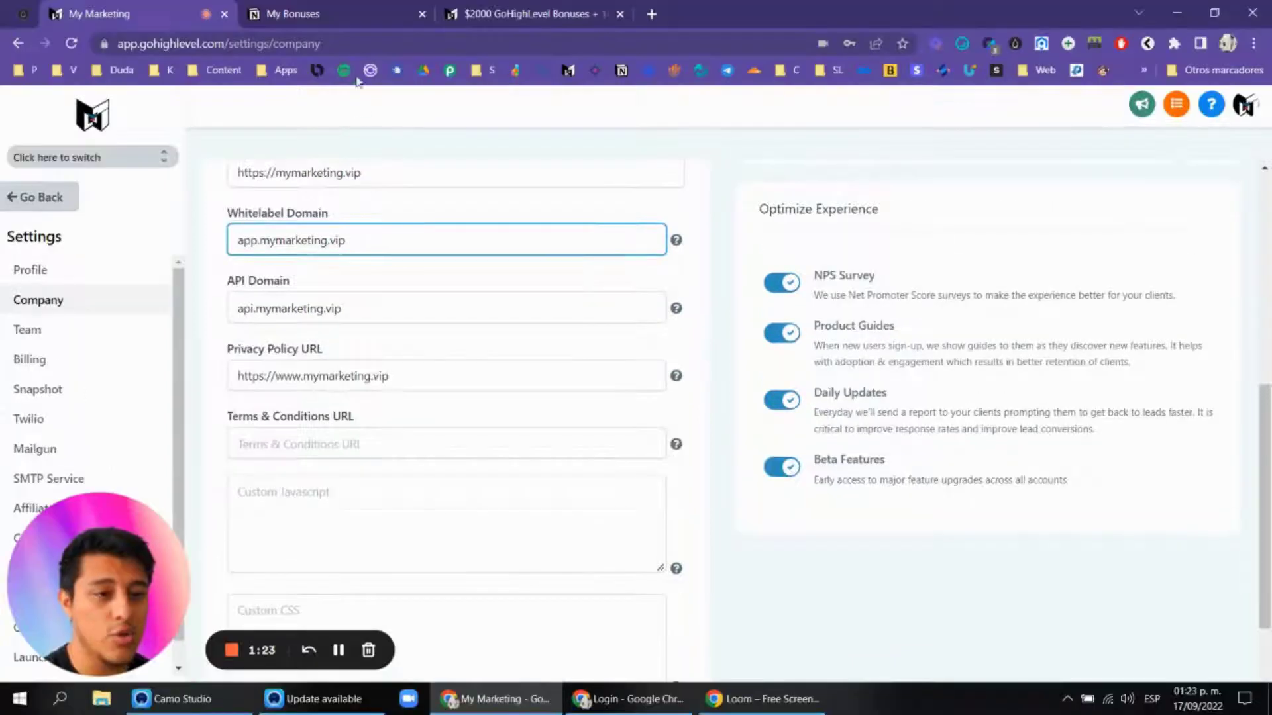
pyautogui.click(178, 44)
pyautogui.click(178, 44)
pyautogui.moveTo(155, 44); pyautogui.dragTo(237, 44)
pyautogui.click(265, 44)
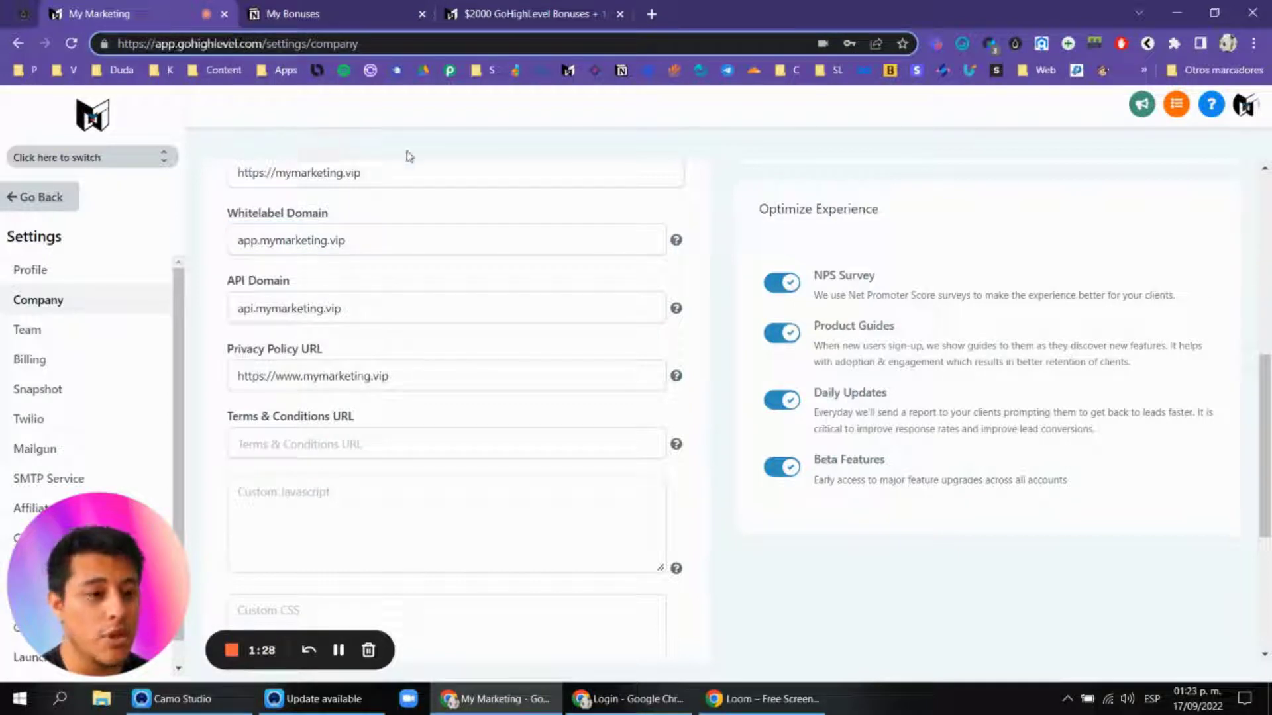
pyautogui.press('F11')
pyautogui.click(377, 156)
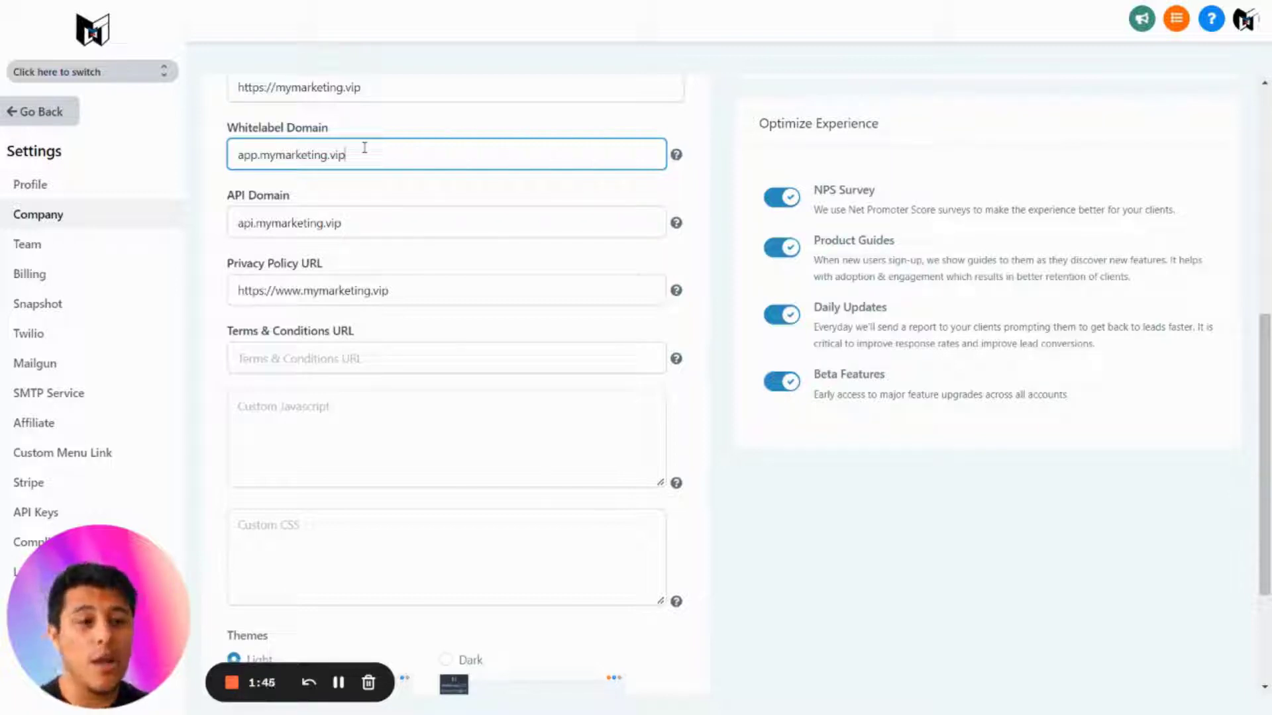
pyautogui.press('F11')
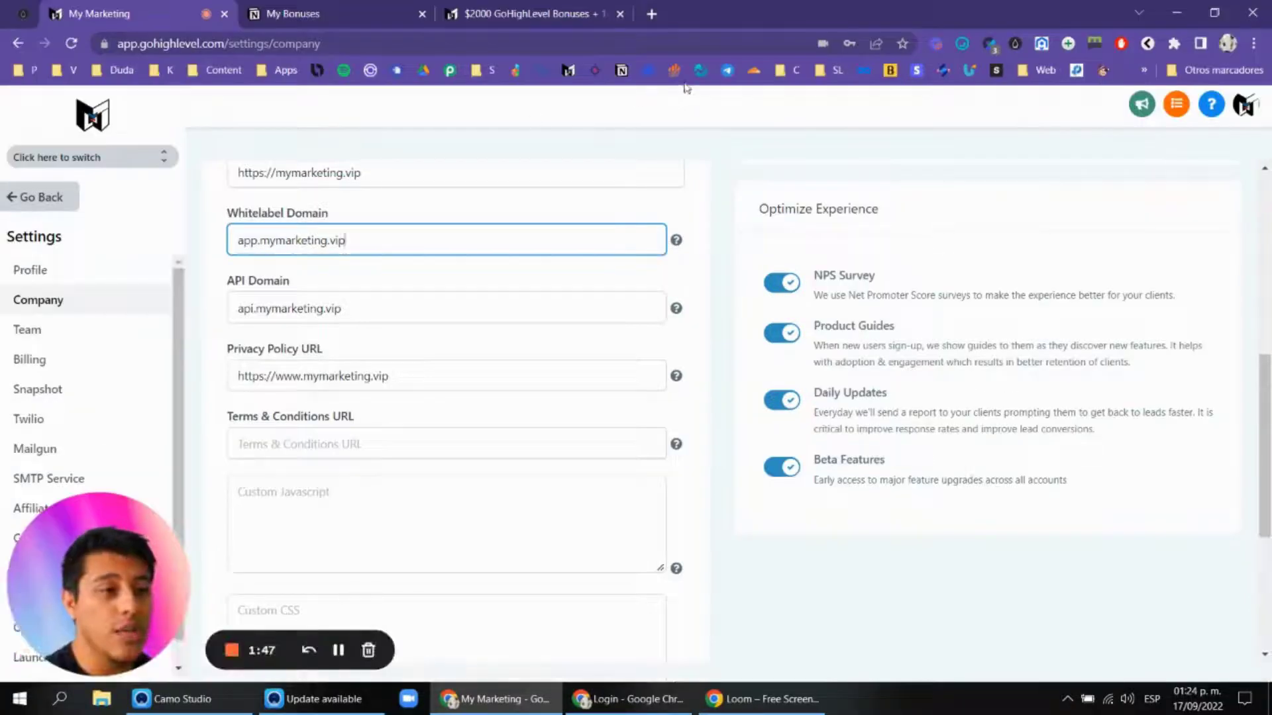
pyautogui.press('F11')
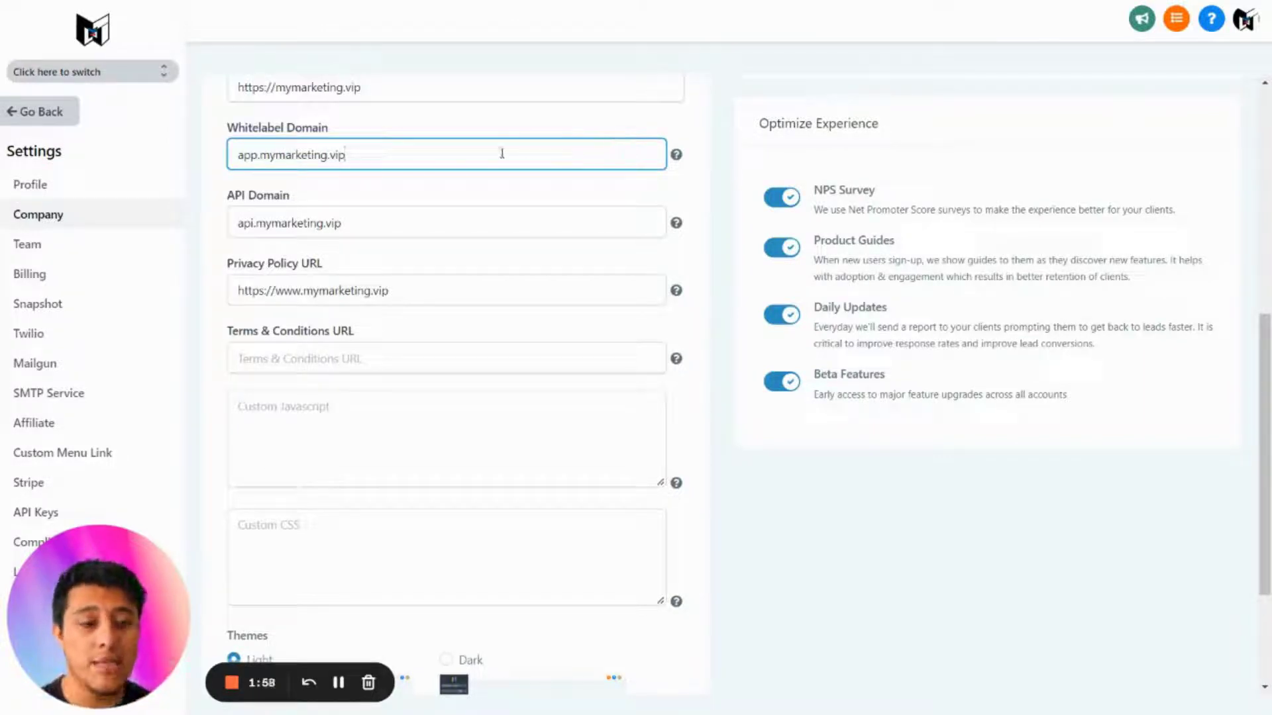
pyautogui.press('F11')
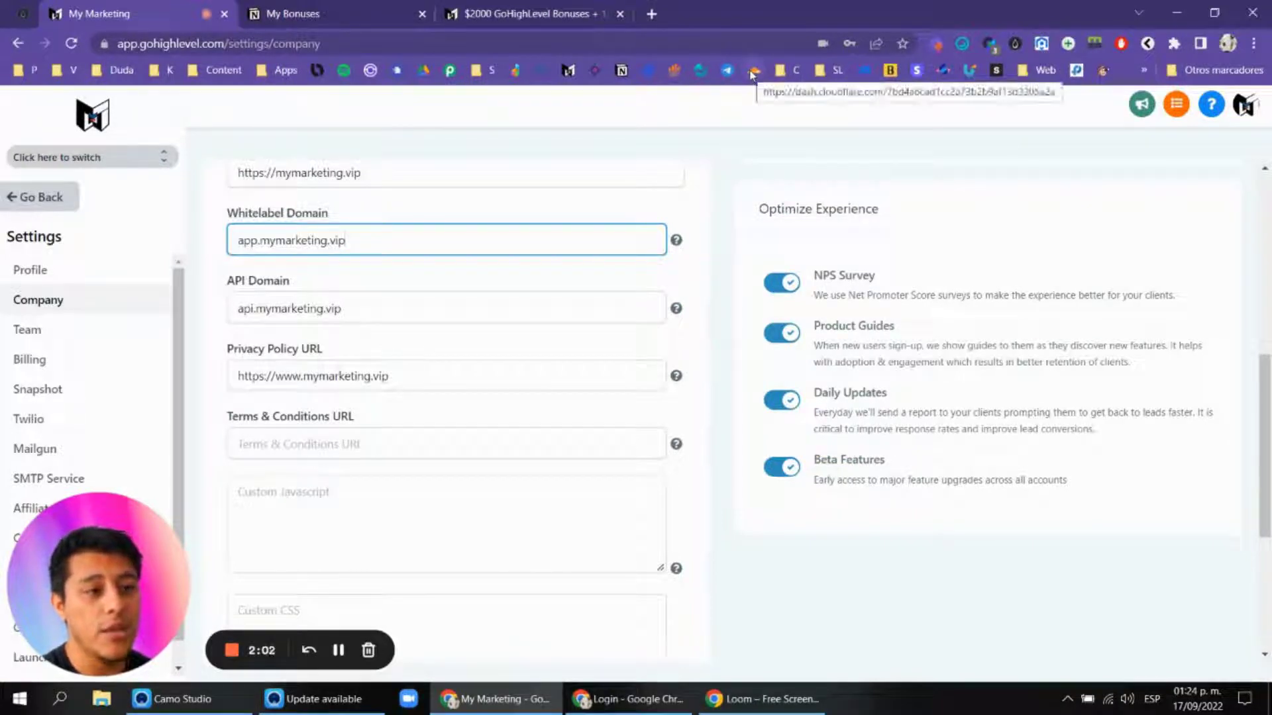
pyautogui.press('F11')
pyautogui.click(528, 135)
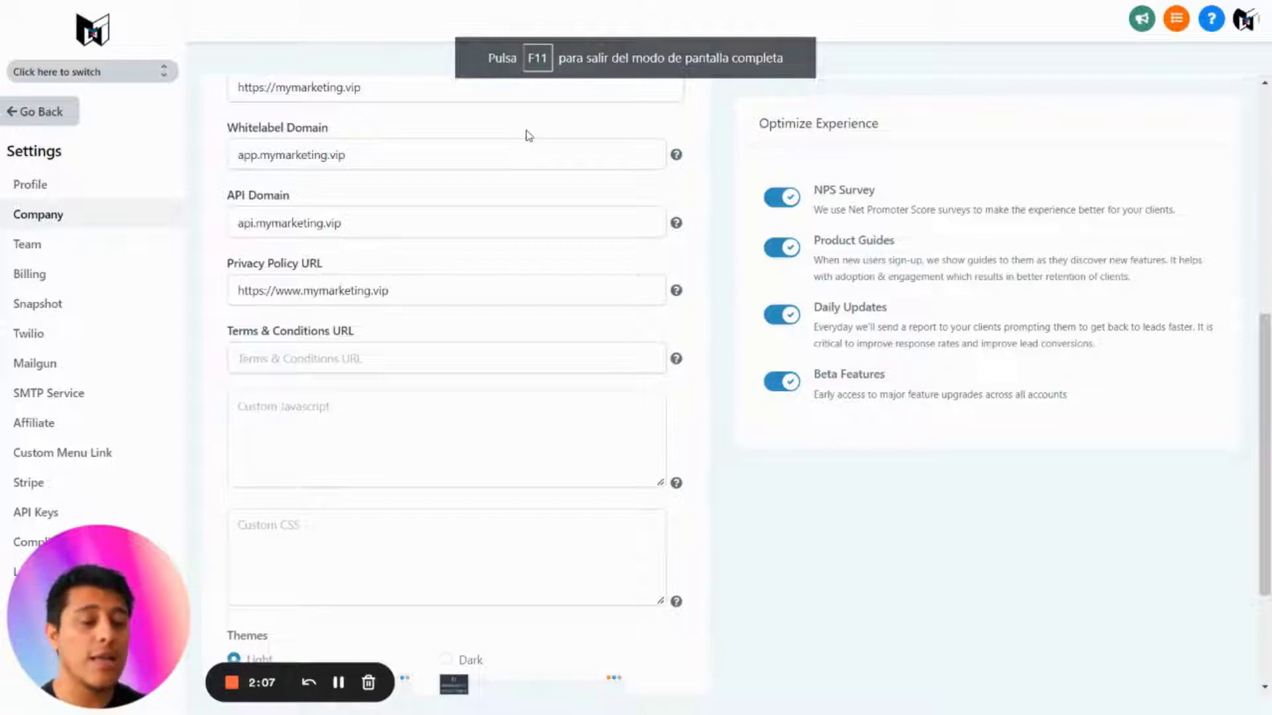
# Step: Examine the API Domain field and compare its subdomain with the one in the Whitelabel Domain
pyautogui.scroll(-1, 503, 132)
pyautogui.scroll(1, 269, 127)
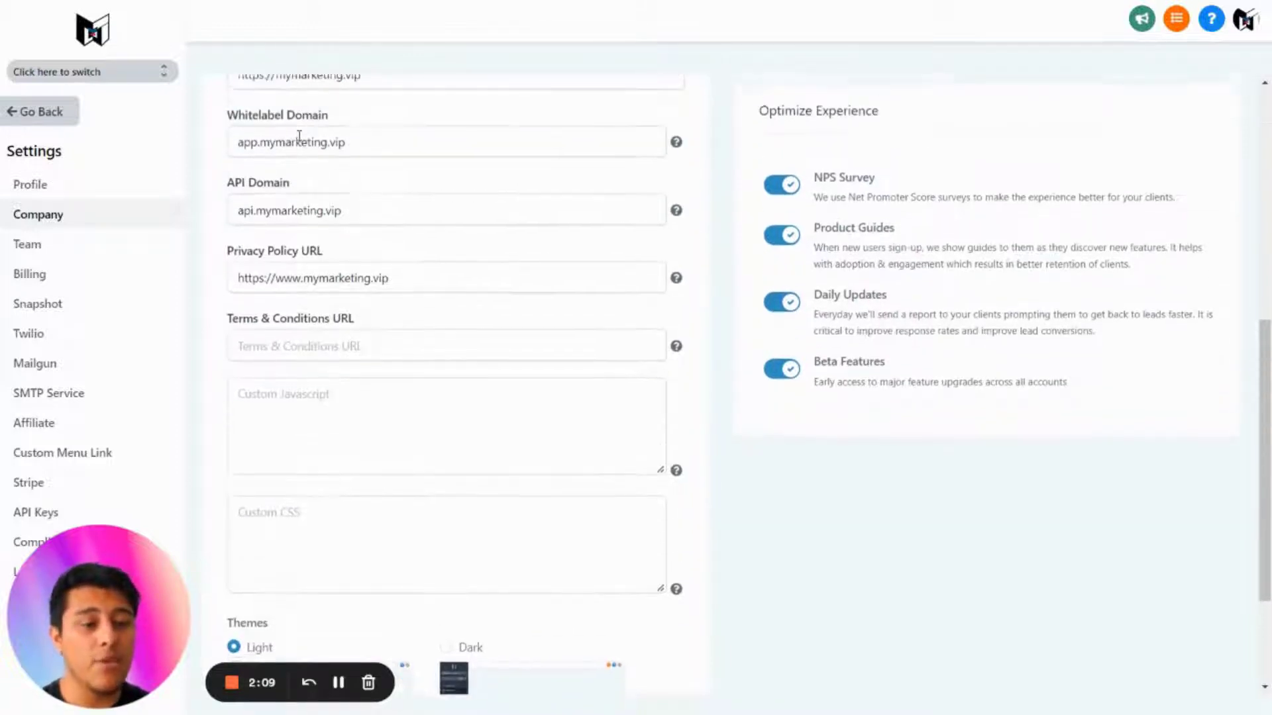
pyautogui.moveTo(369, 220); pyautogui.dragTo(231, 219)
pyautogui.click(333, 194)
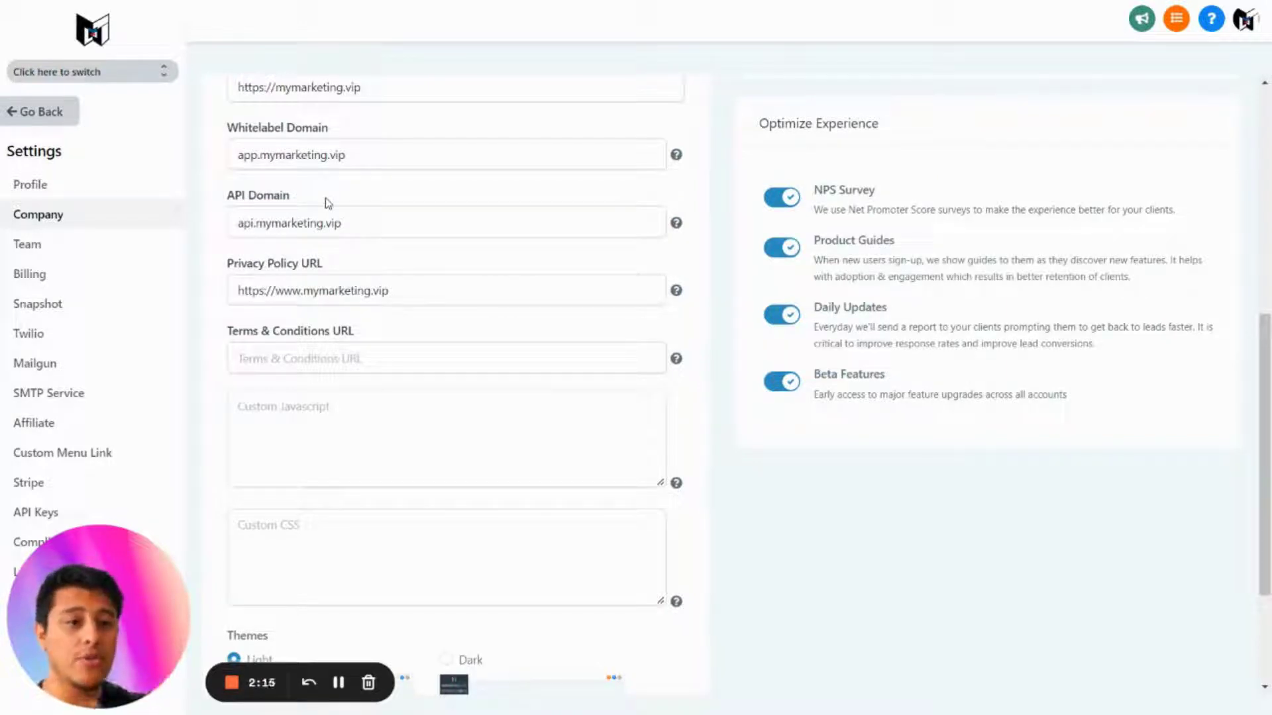
pyautogui.click(263, 147)
pyautogui.click(252, 223)
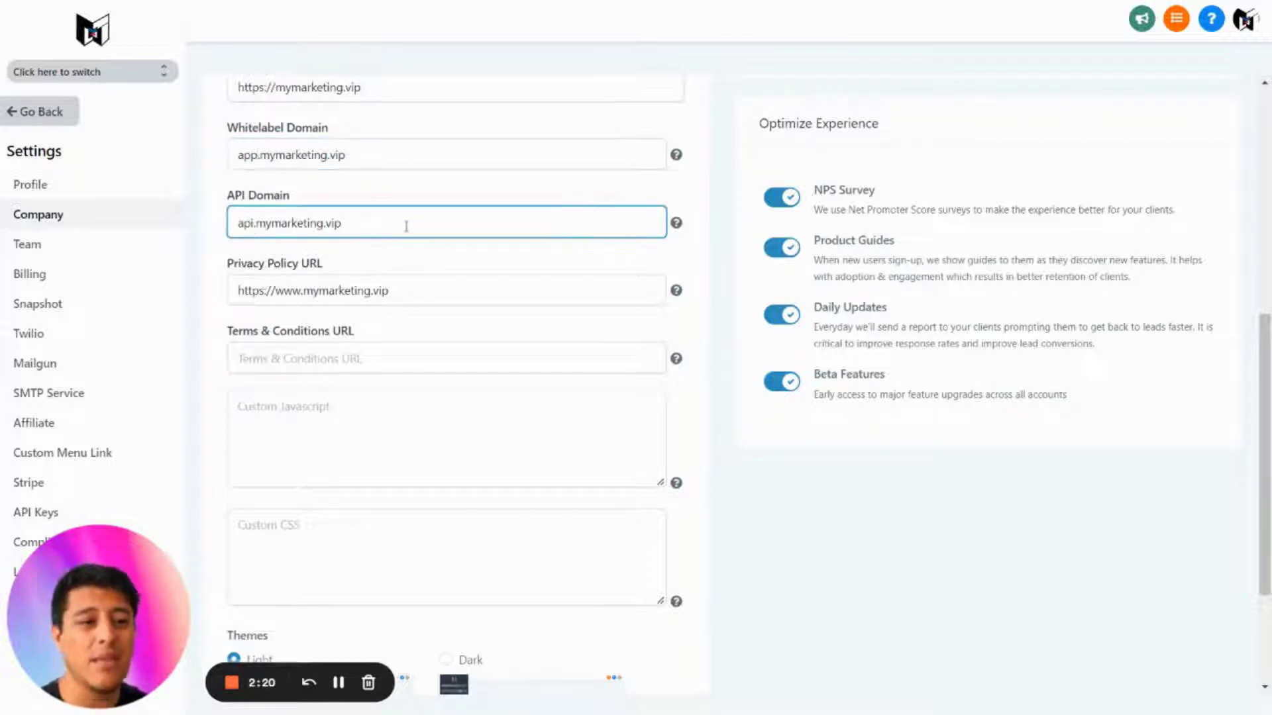
pyautogui.click(398, 200)
pyautogui.click(253, 223)
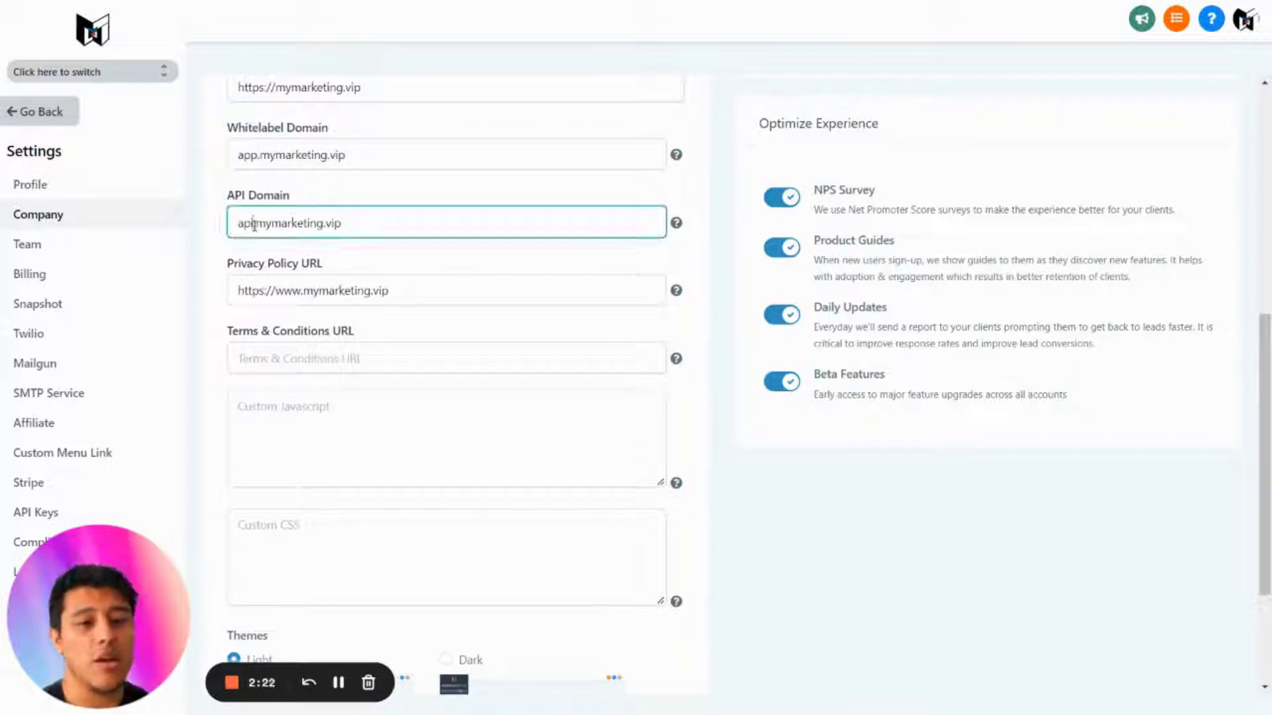
# Step: Review the privacy policy and terms URL fields and locate the Custom Javascript and Custom CSS boxes
pyautogui.scroll(-1, 401, 204)
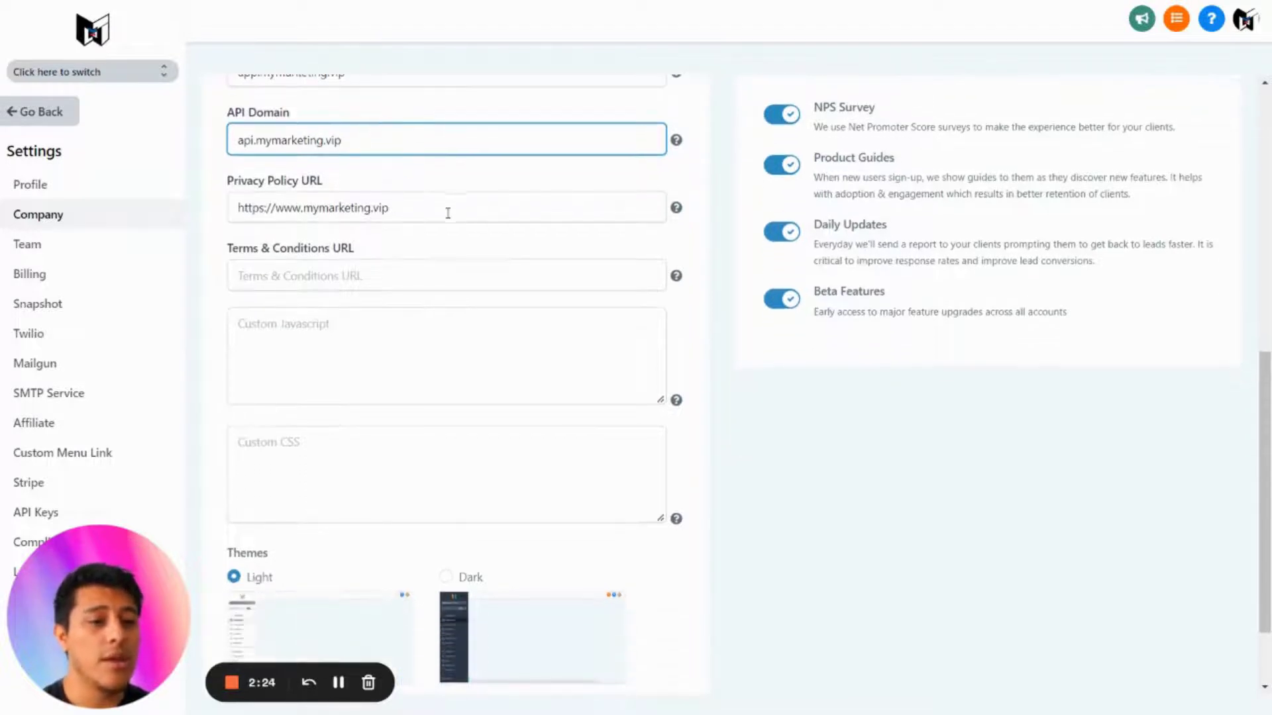
pyautogui.scroll(-1, 447, 213)
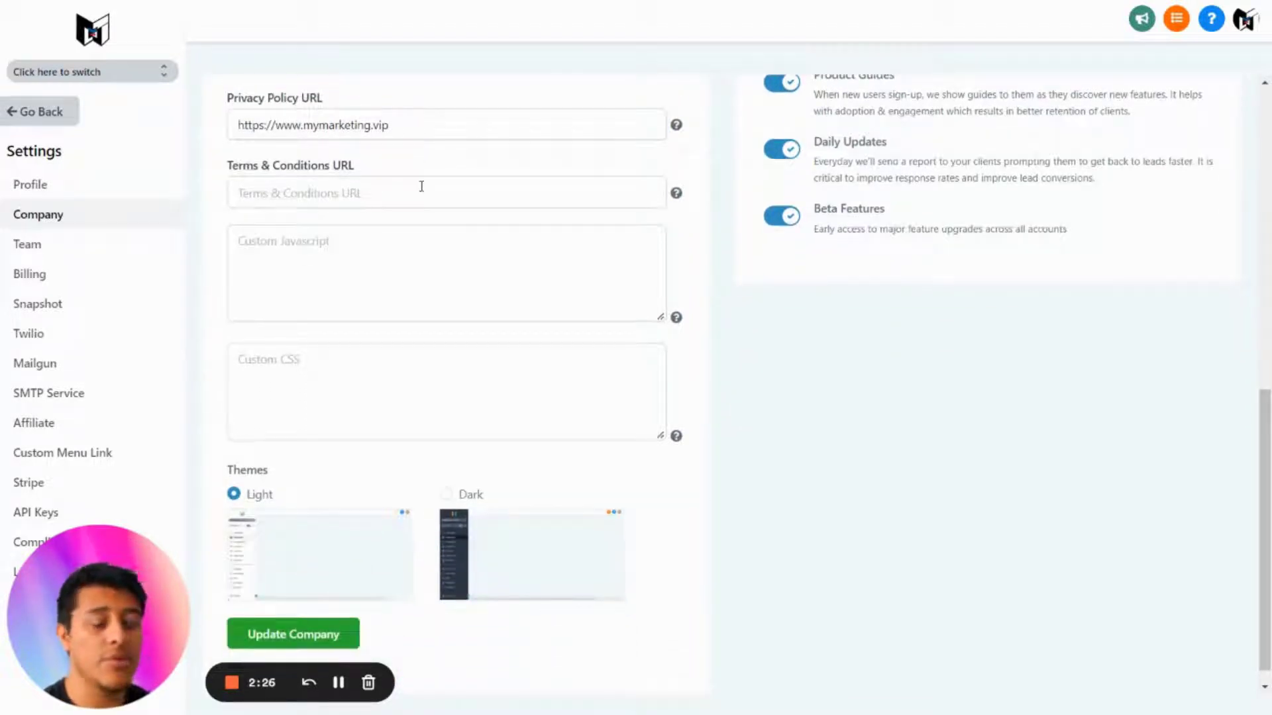
pyautogui.scroll(-1, 421, 186)
pyautogui.click(373, 237)
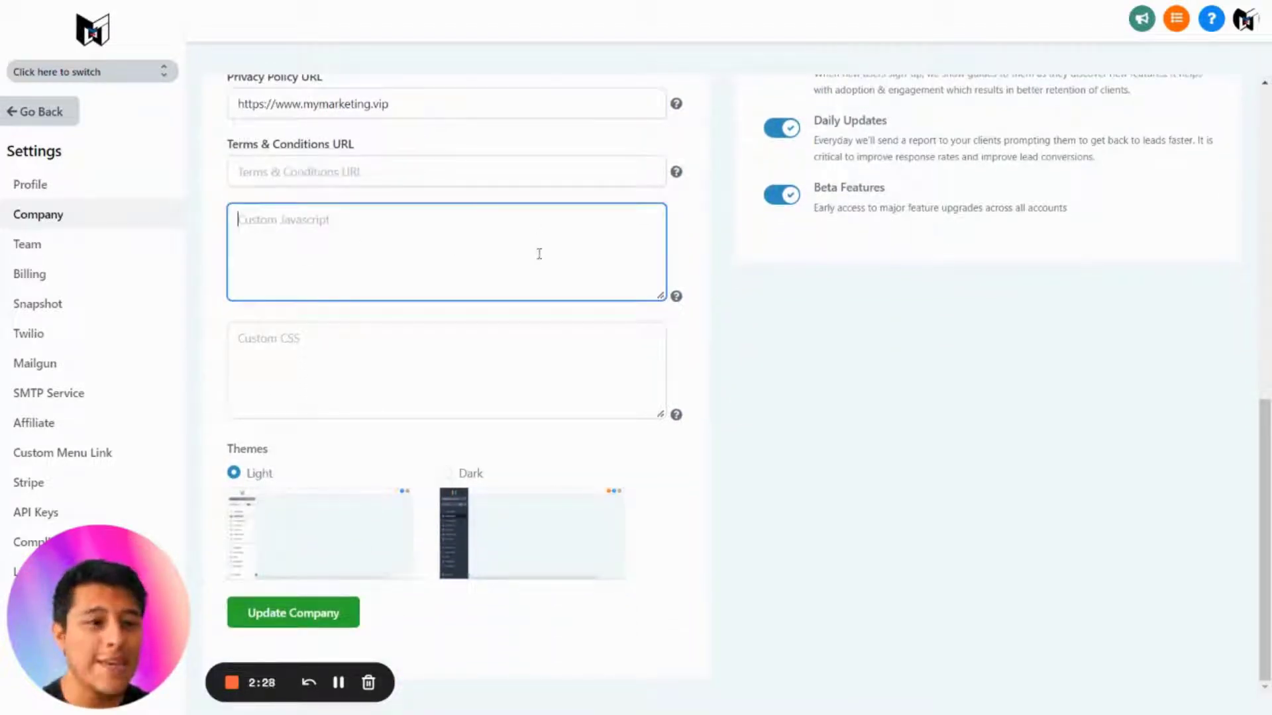
pyautogui.click(353, 329)
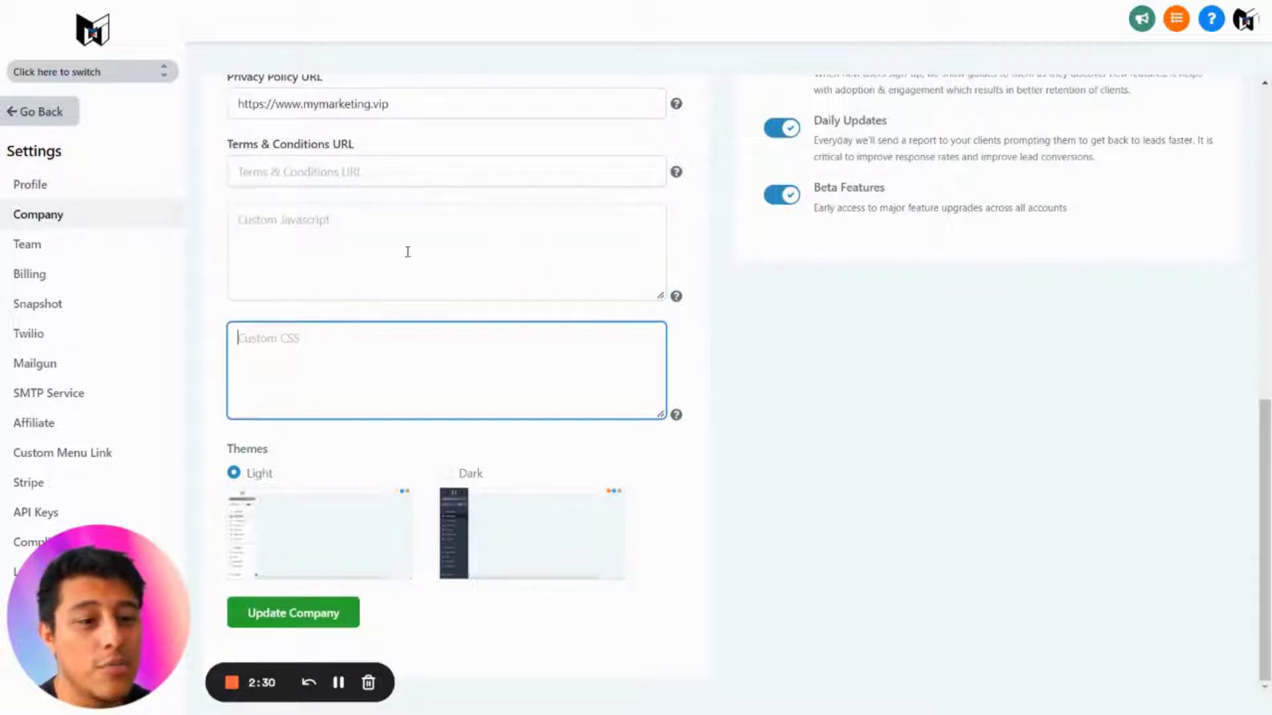
pyautogui.click(408, 251)
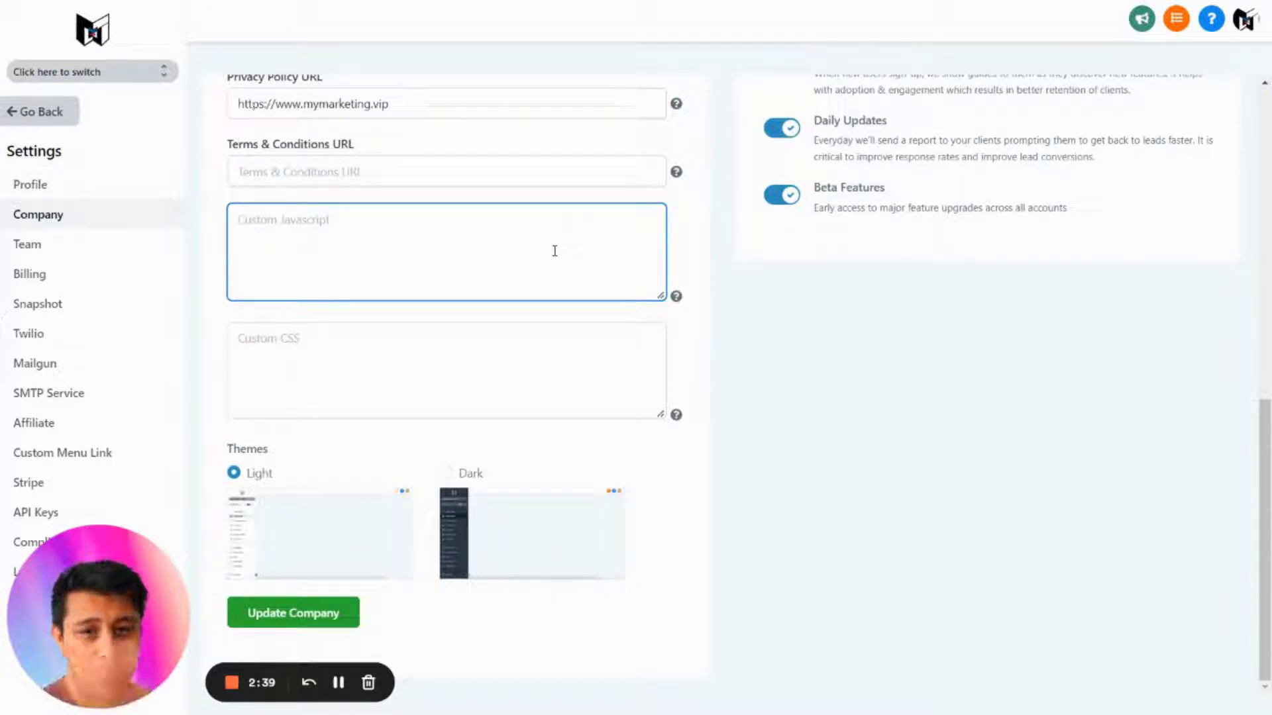
pyautogui.press('Tab')
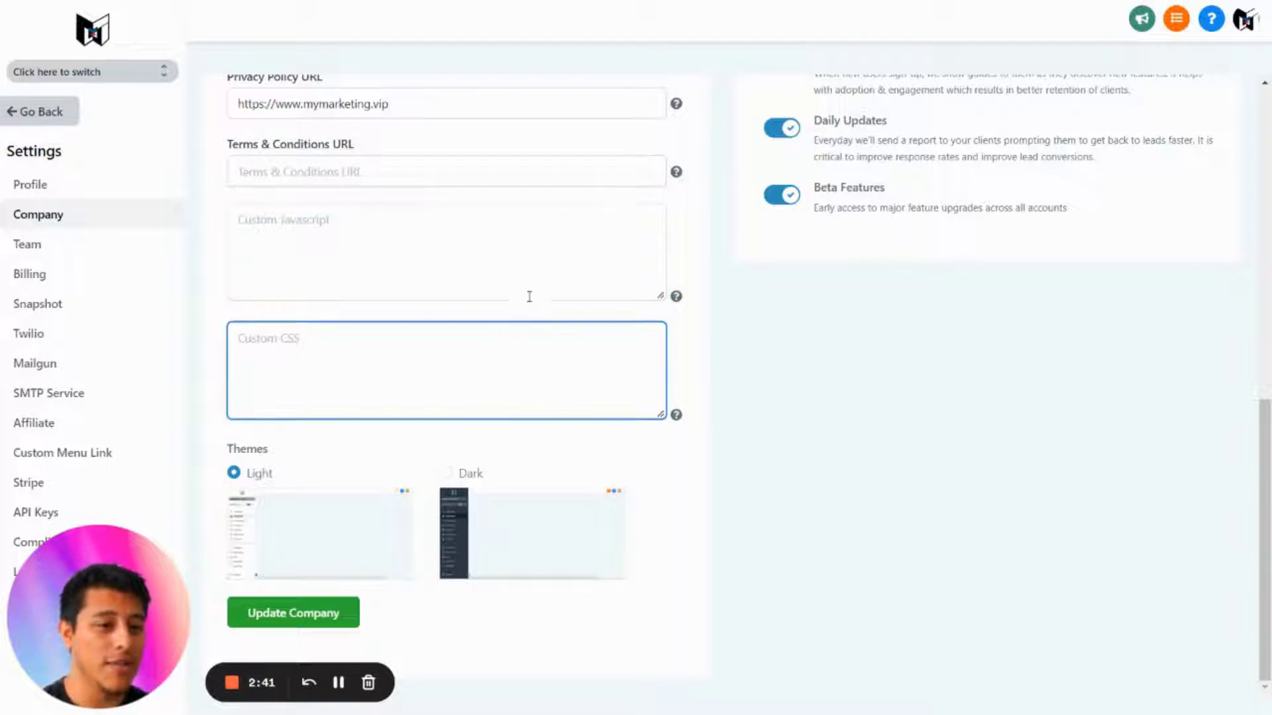
# Step: Switch to the My Bonuses page in Notion and open its Customize GHL subpage
pyautogui.hotkey('alt', 'Tab')
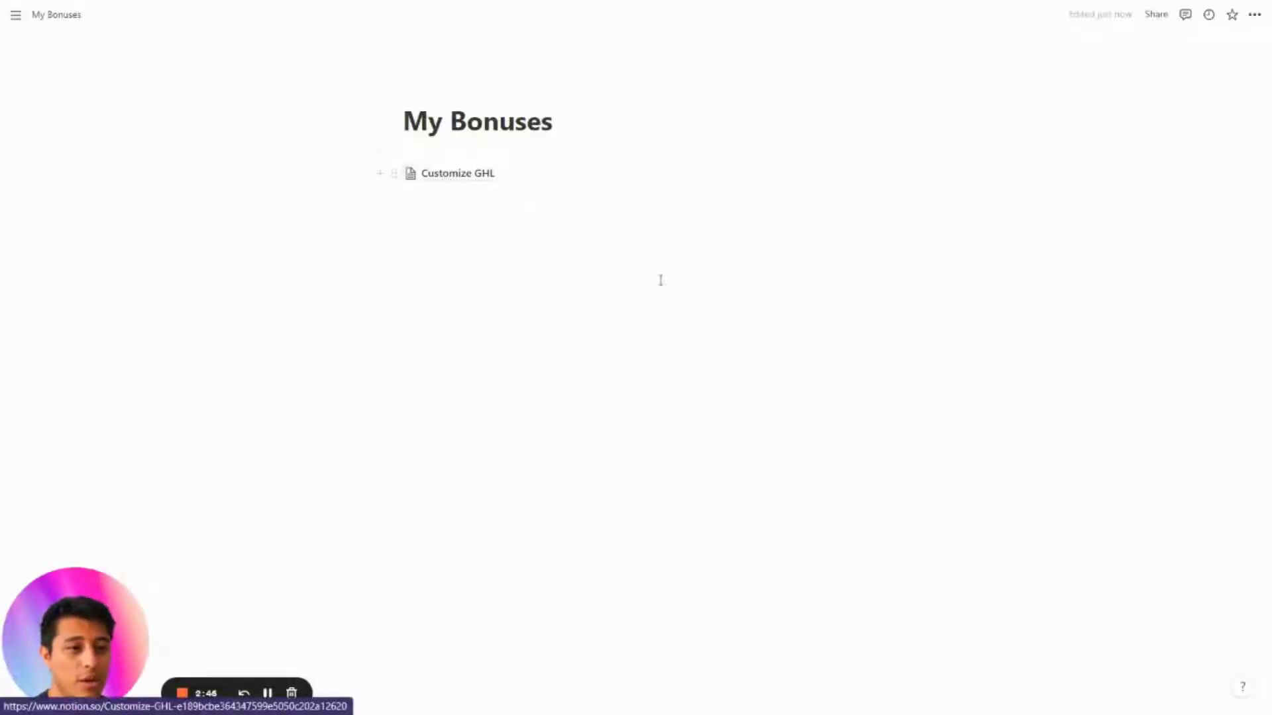
pyautogui.click(459, 179)
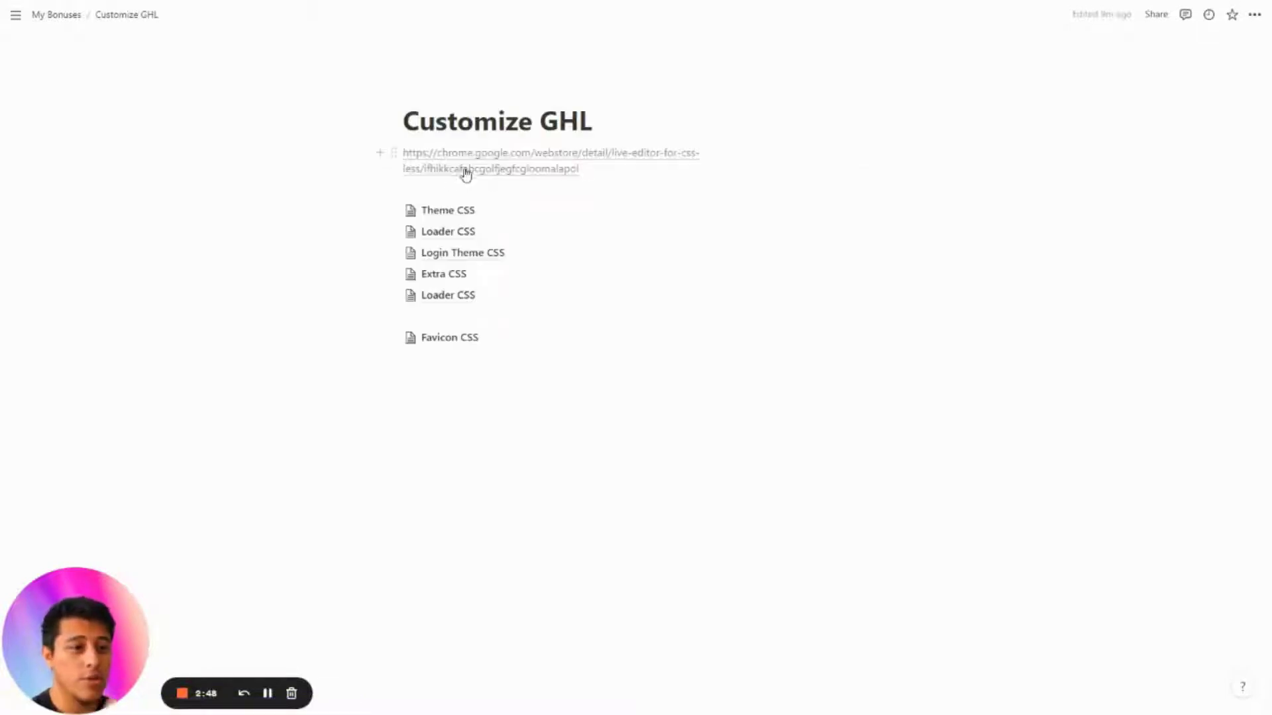
# Step: Open the linked Chrome Web Store page of the Live editor for CSS, Less & Sass - Magic CSS extension and look it over
pyautogui.moveTo(540, 163)
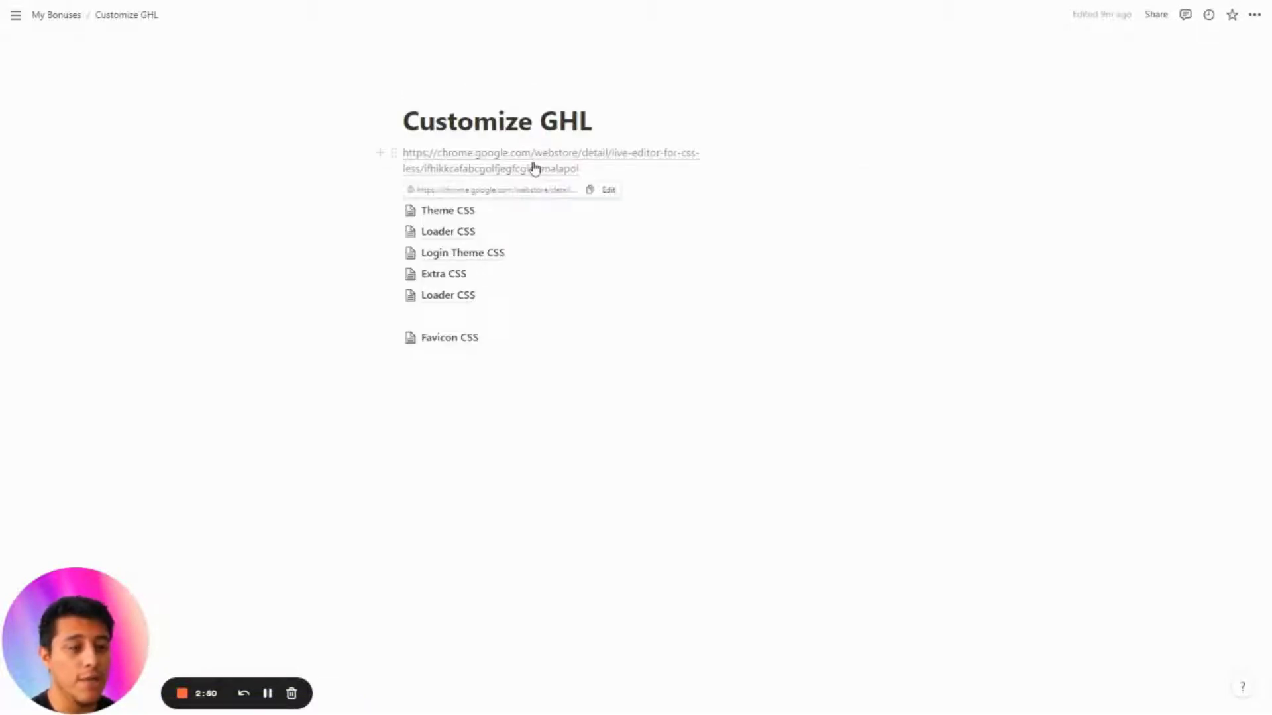
pyautogui.click(535, 168)
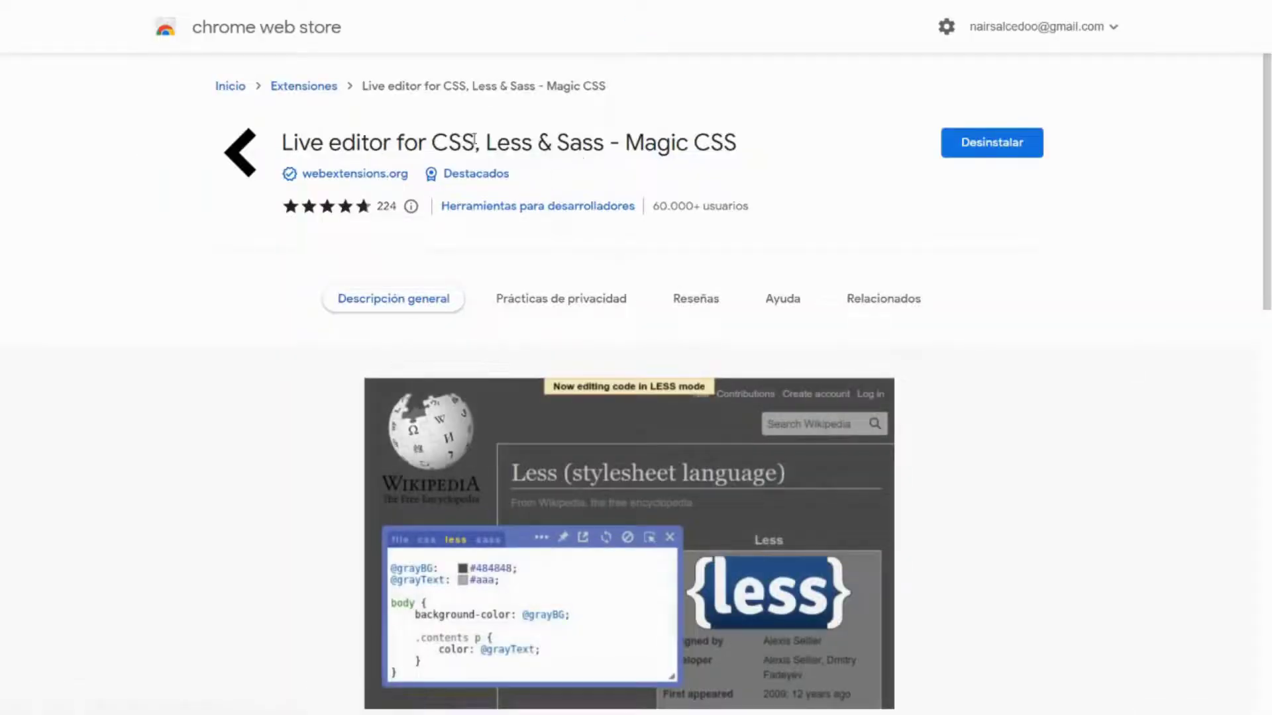
pyautogui.scroll(-1, 570, 152)
pyautogui.scroll(1, 674, 139)
pyautogui.press('F11')
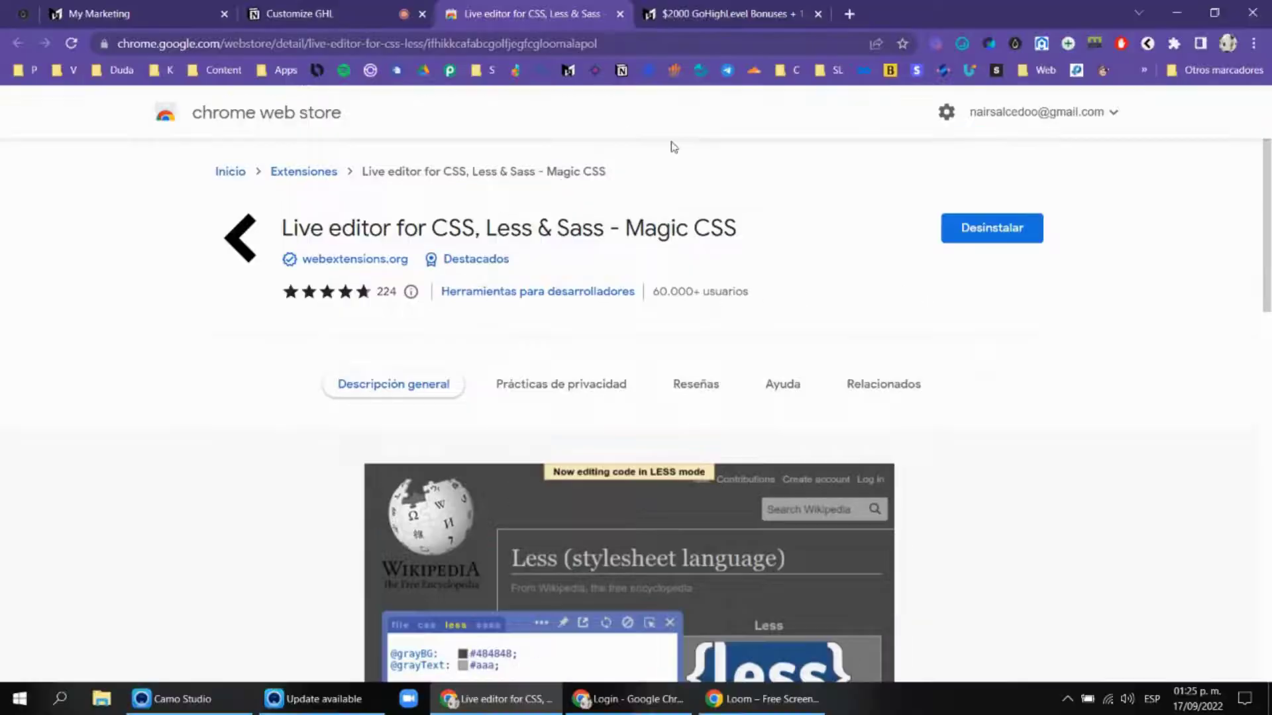
# Step: Check the Magic CSS extension's options and the browser's list of installed and pinned extensions
pyautogui.rightClick(1146, 44)
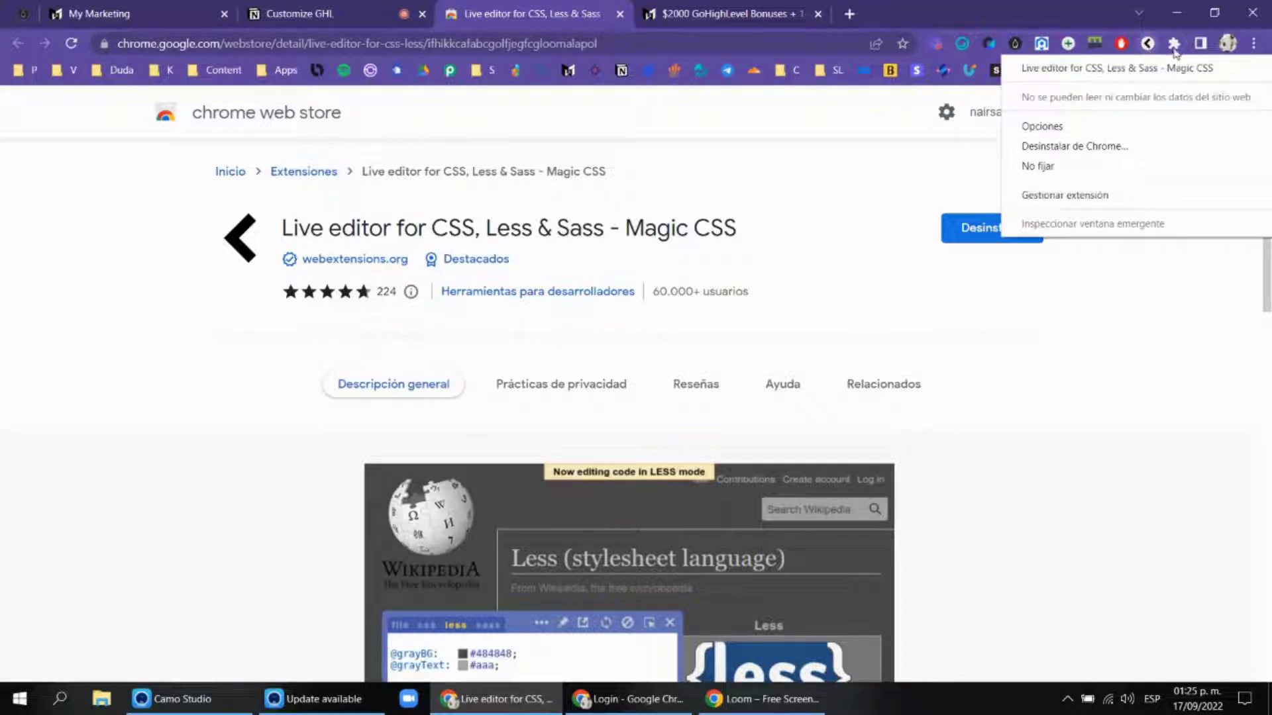
pyautogui.click(1174, 45)
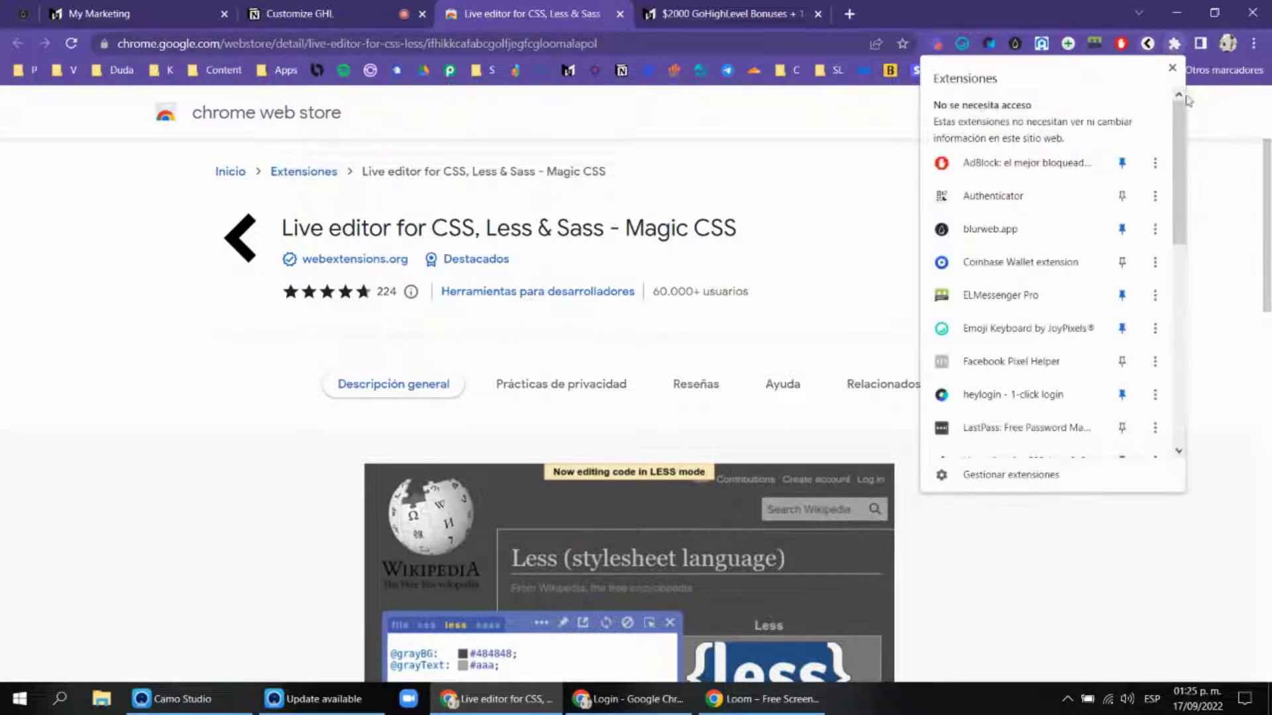
pyautogui.click(1177, 52)
# Step: Return to the Customize GHL page in Notion and open its Theme CSS subpage
pyautogui.click(298, 13)
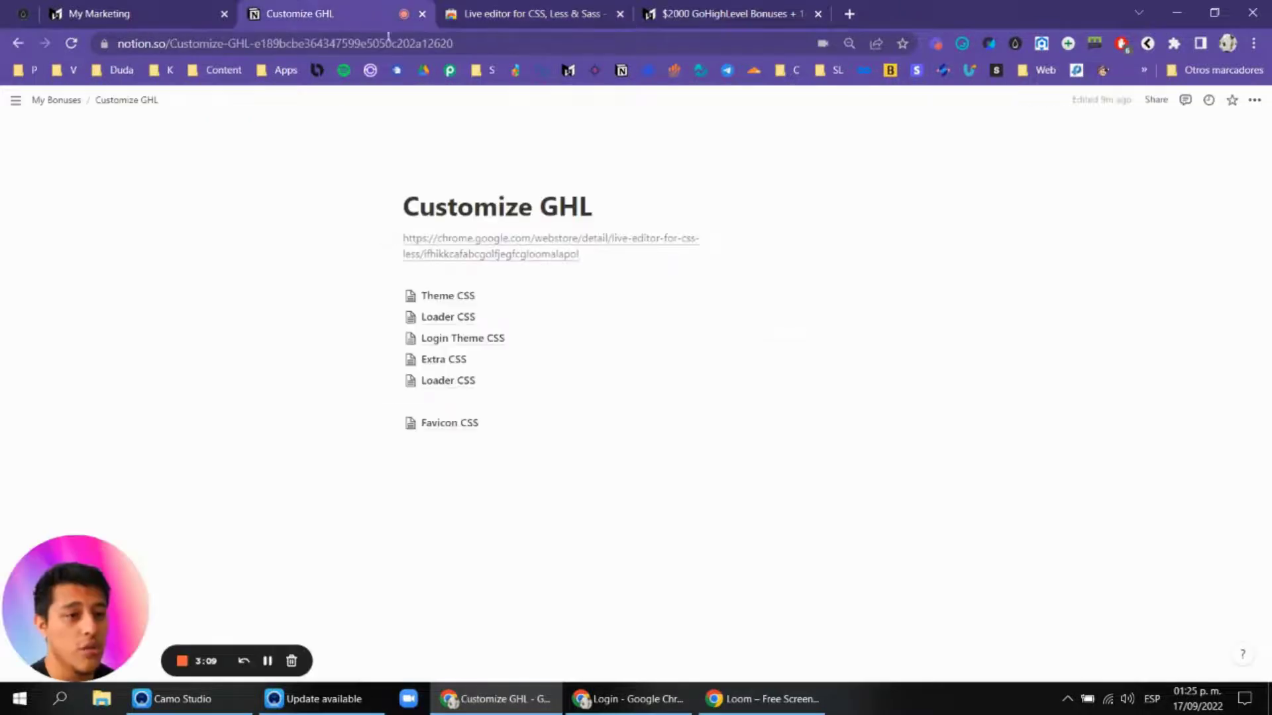
pyautogui.press('F11')
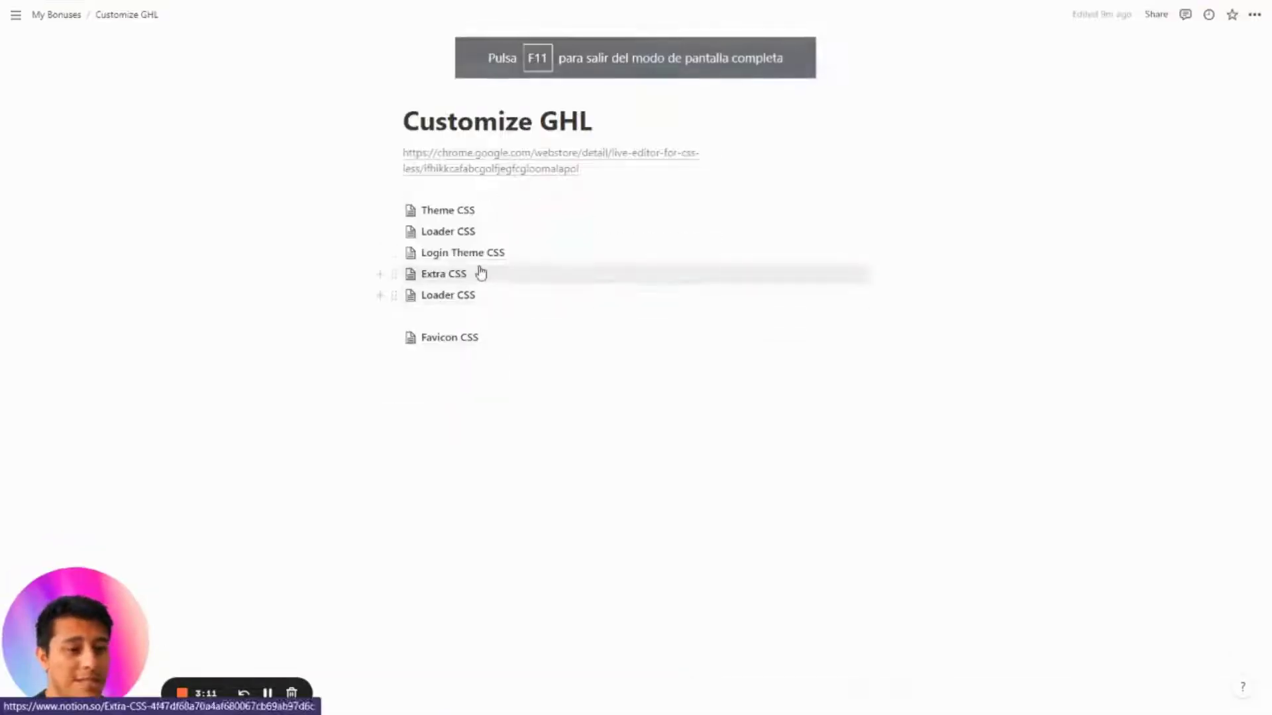
pyautogui.click(464, 212)
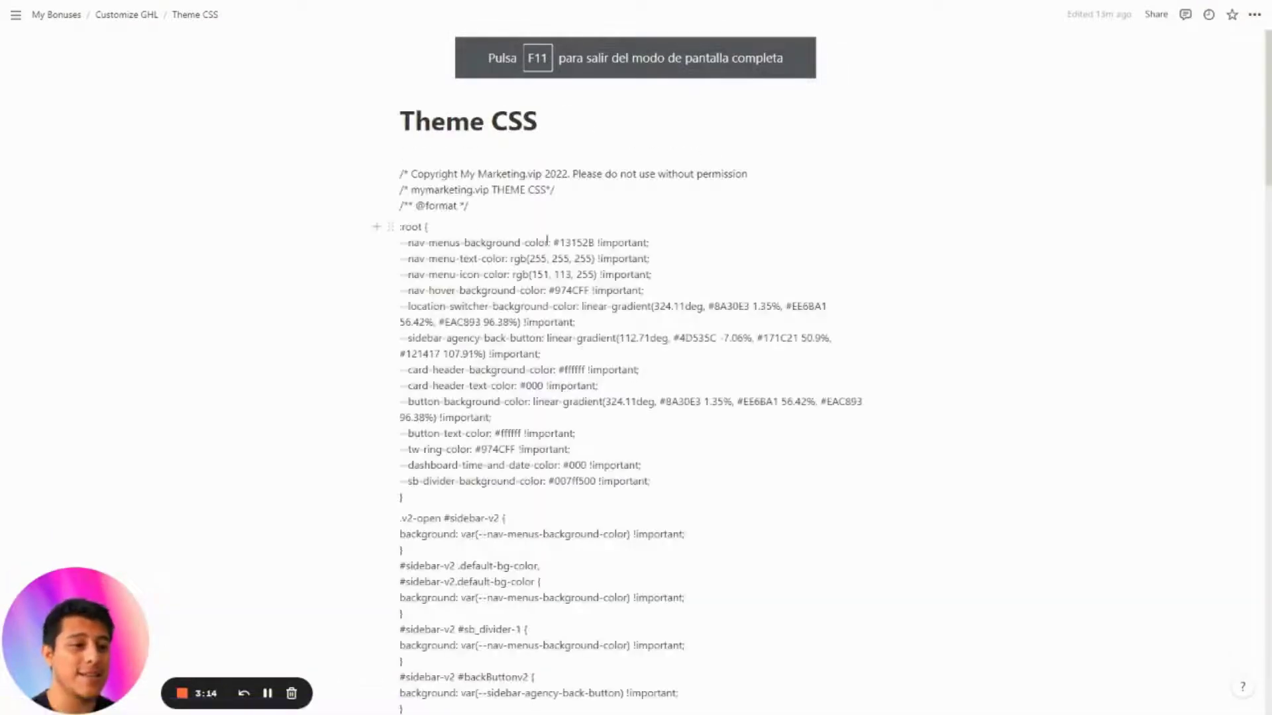
# Step: Copy the entire Theme CSS code and paste it into the Magic CSS live editor on the GoHighLevel company settings page
pyautogui.tripleClick(527, 206)
pyautogui.click(451, 177)
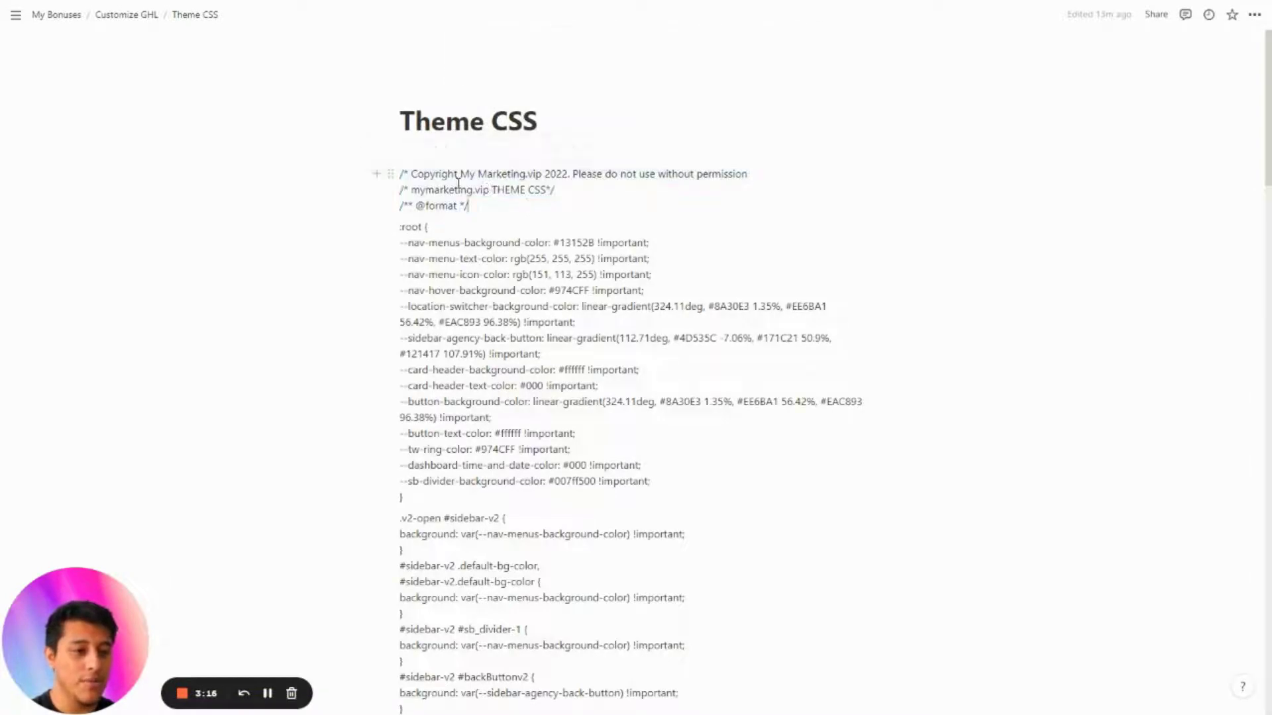
pyautogui.moveTo(400, 173); pyautogui.dragTo(699, 710)
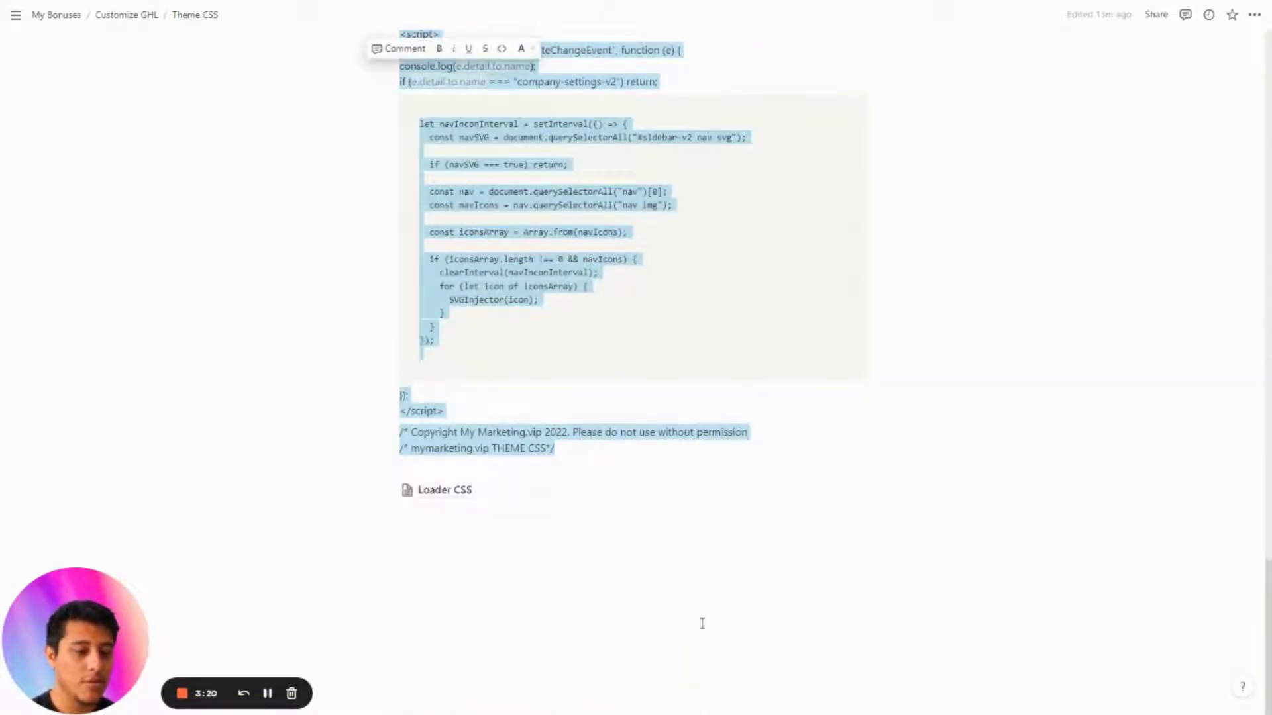
pyautogui.hotkey('alt', 'Tab')
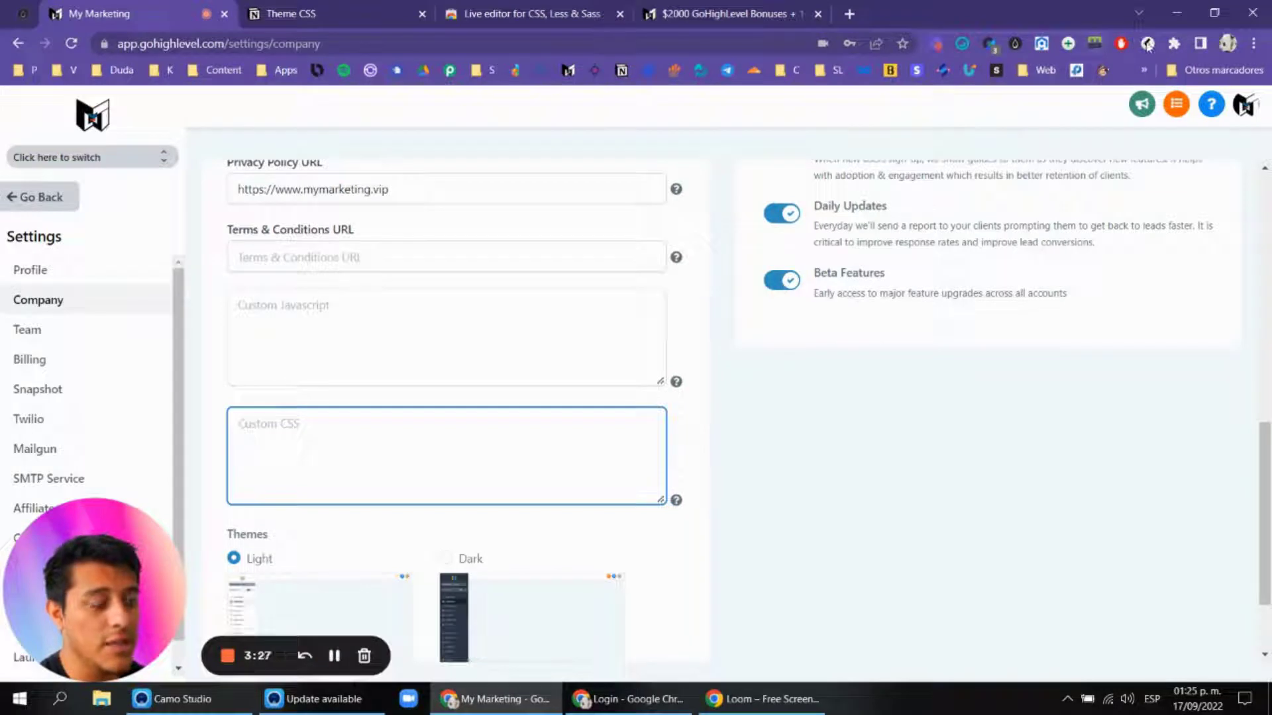
pyautogui.click(1148, 44)
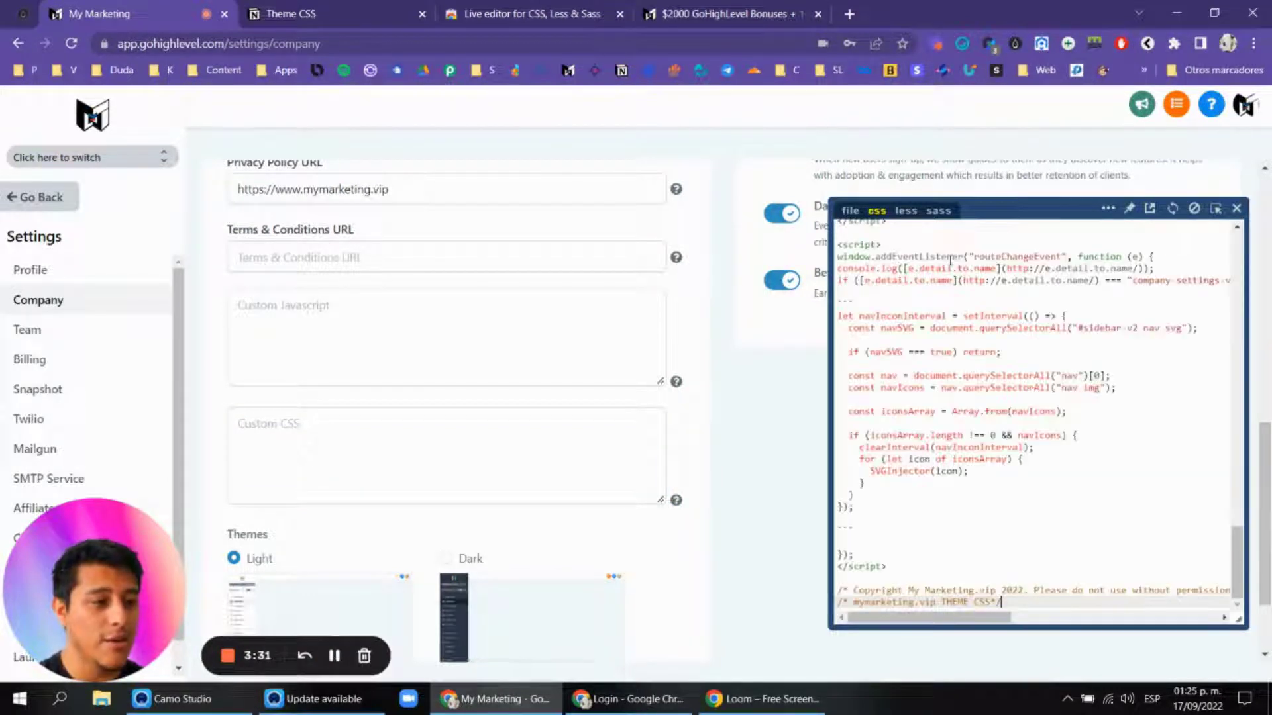
# Step: Leave the settings for the agency dashboard and switch to the La Casa De Las Sonrisas sub-account
pyautogui.press('F11')
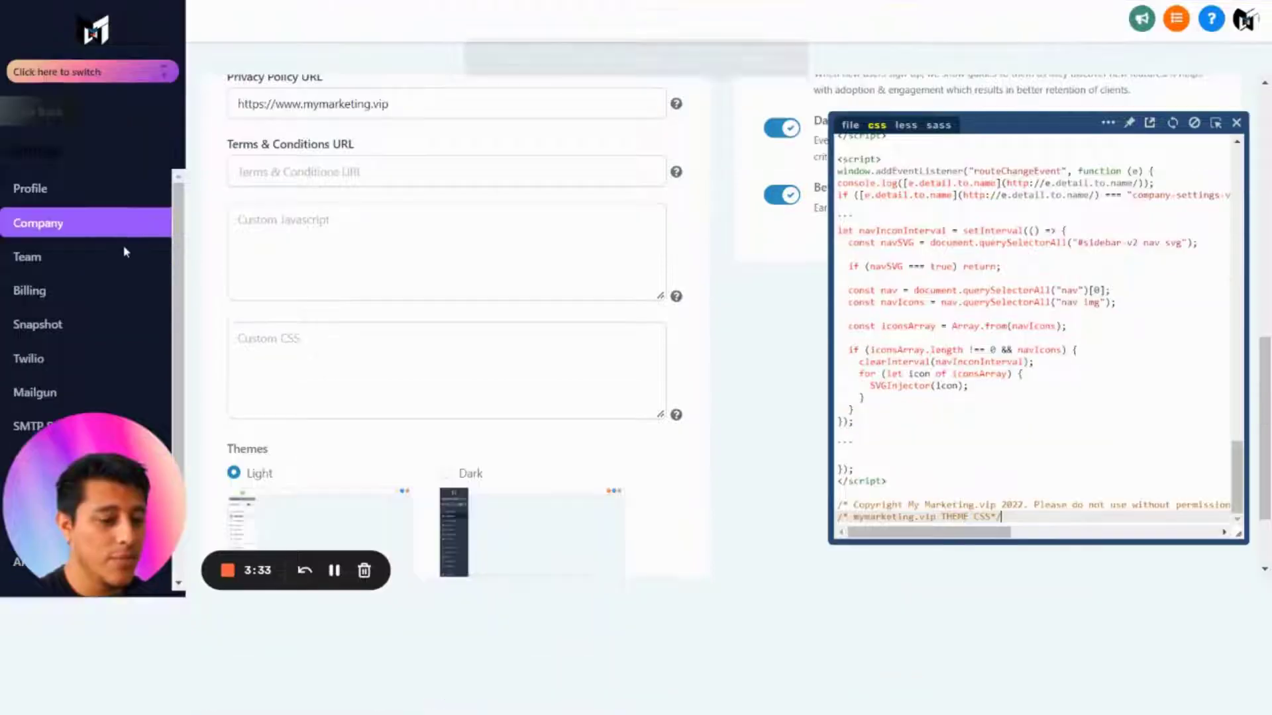
pyautogui.click(33, 106)
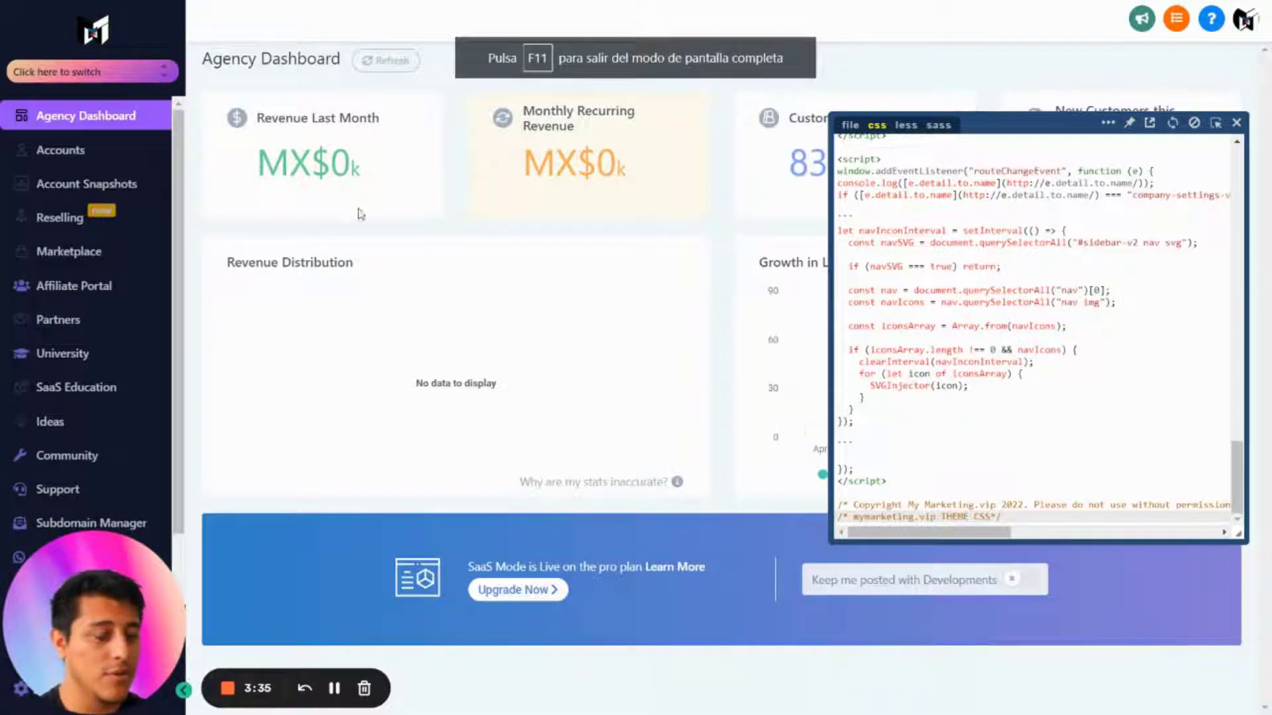
pyautogui.click(93, 72)
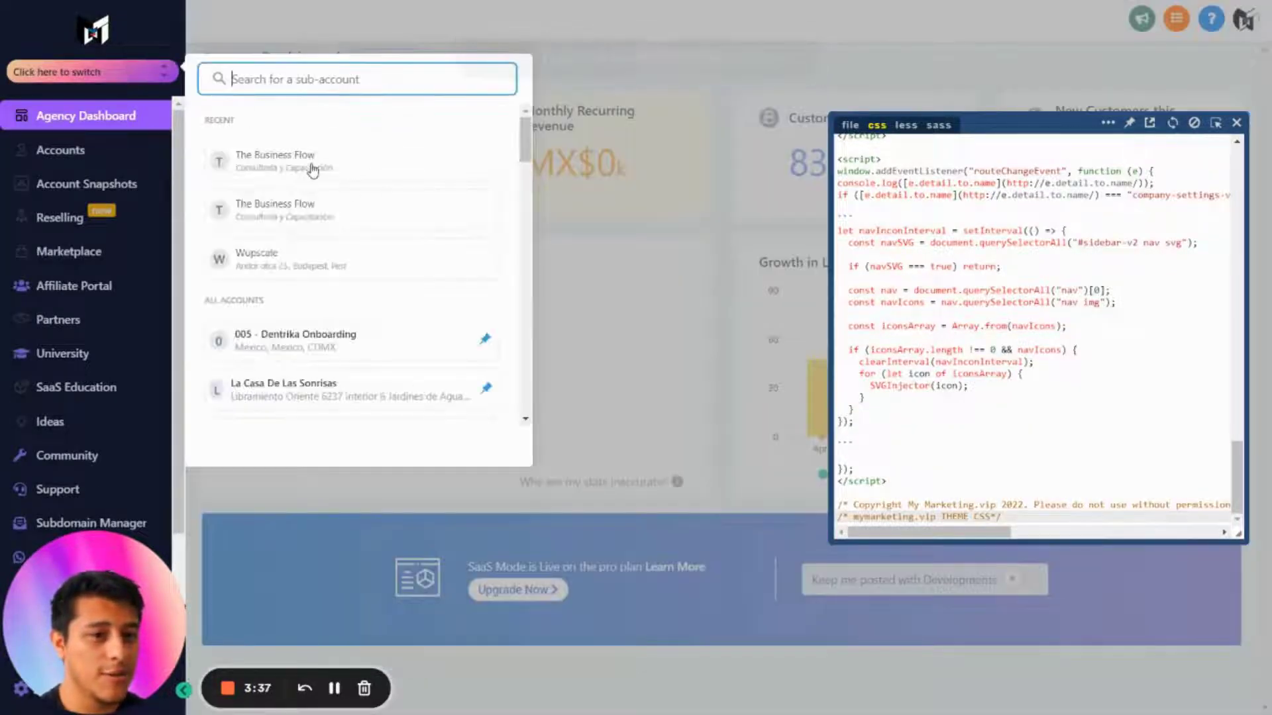
pyautogui.scroll(-1, 306, 302)
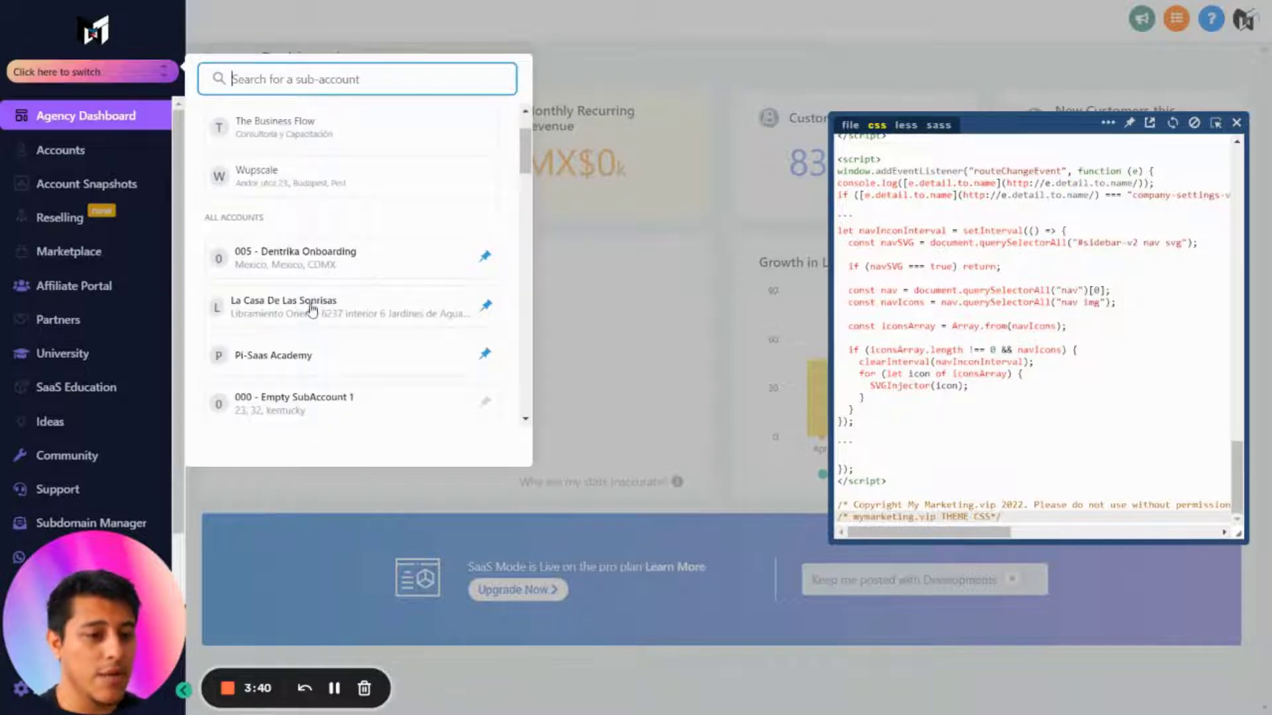
pyautogui.click(313, 306)
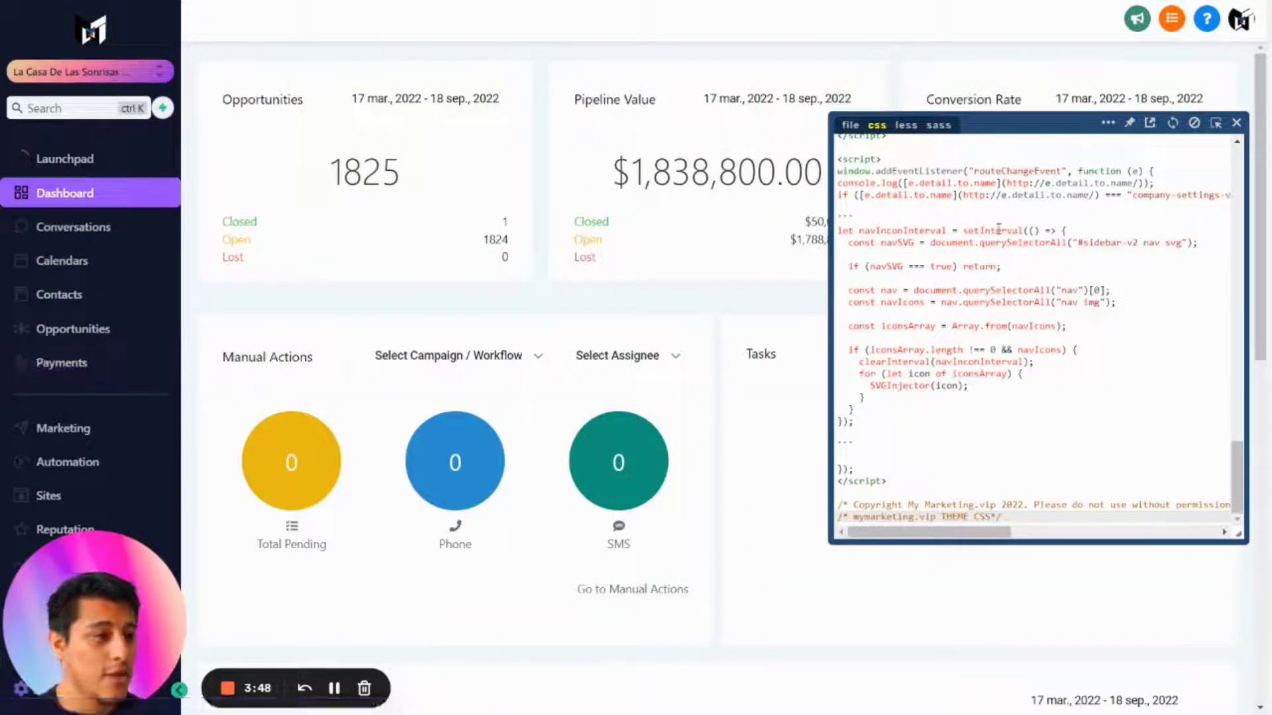
# Step: Set the navigation menus' background color to #4b56ca in the root variables of the theme code
pyautogui.scroll(5, 1097, 272)
pyautogui.moveTo(1238, 427); pyautogui.dragTo(1237, 152)
pyautogui.click(1008, 204)
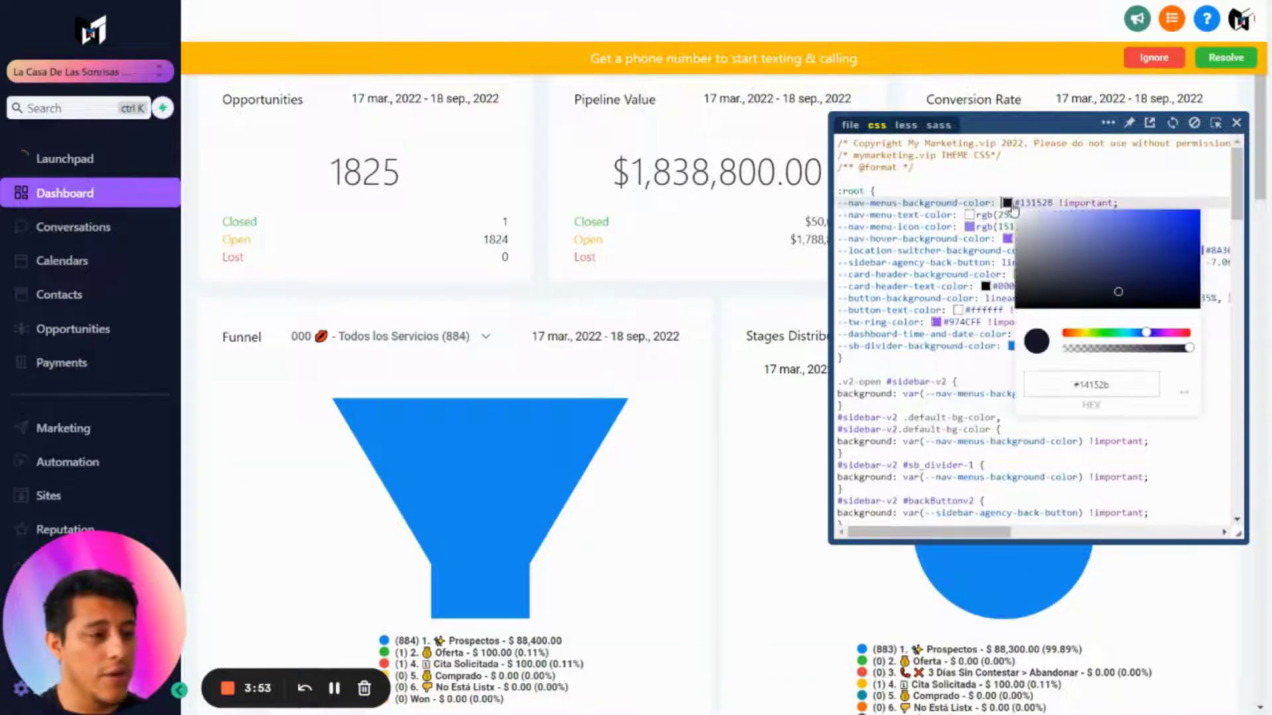
pyautogui.click(1134, 238)
pyautogui.click(1037, 203)
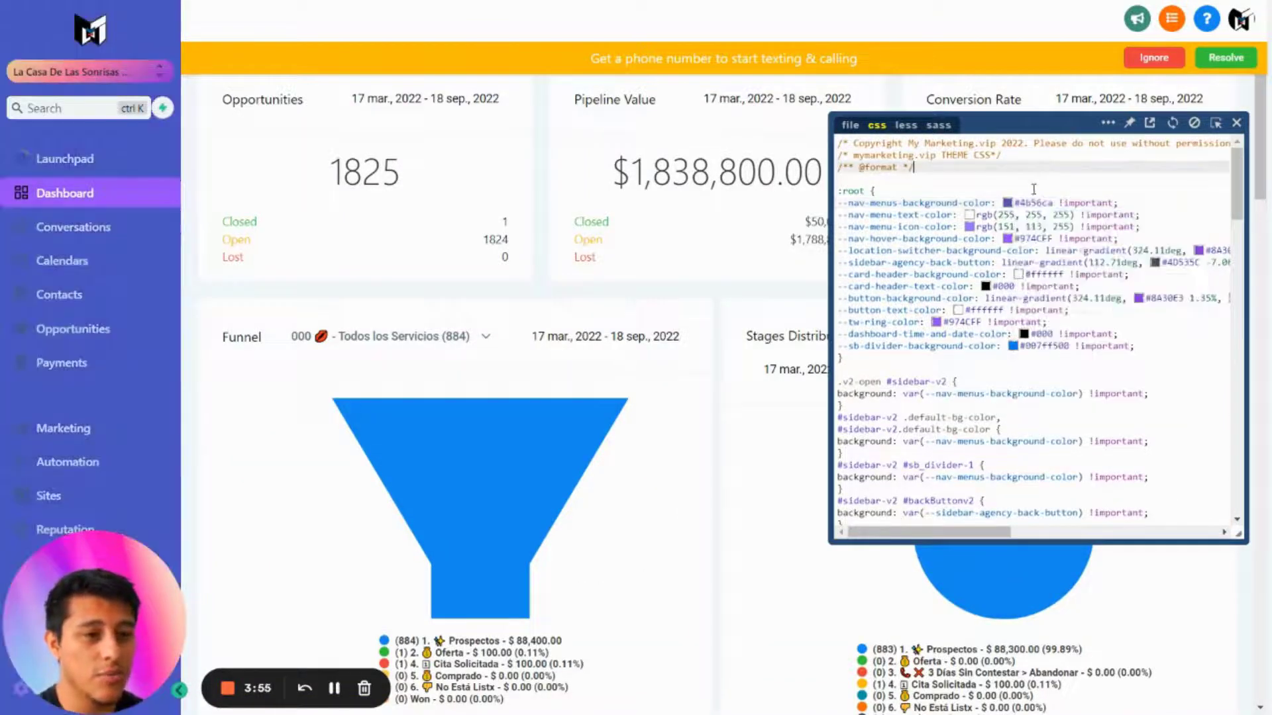
# Step: Set the navigation menu text color to rgb(111,95,95) and the menu icon color to rgb(111,83,187)
pyautogui.click(969, 215)
pyautogui.click(1004, 277)
pyautogui.click(1003, 283)
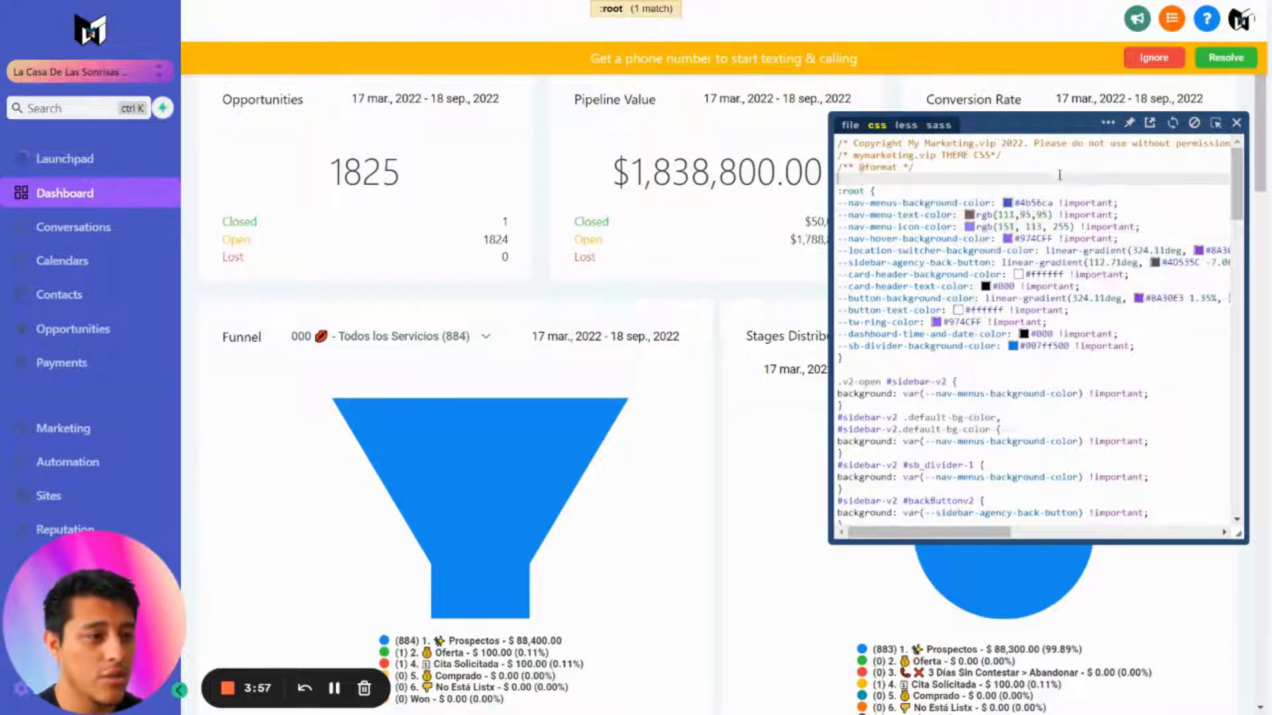
pyautogui.click(971, 229)
pyautogui.moveTo(1080, 235); pyautogui.dragTo(1080, 265)
pyautogui.click(1143, 197)
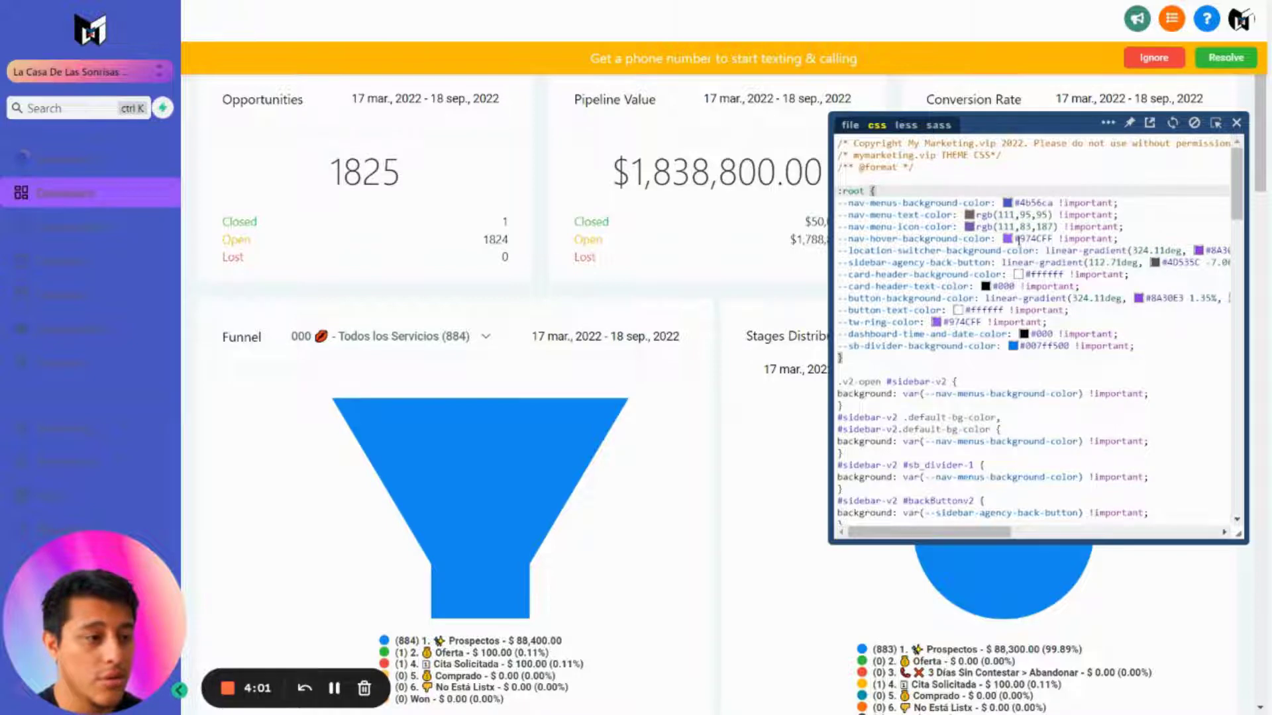
# Step: Set the navigation hover background to #29282b and pick a lighter purple for the first gradient color of the location switcher
pyautogui.click(1015, 241)
pyautogui.click(1008, 239)
pyautogui.moveTo(1065, 312); pyautogui.dragTo(1028, 341)
pyautogui.click(1138, 202)
pyautogui.click(1197, 250)
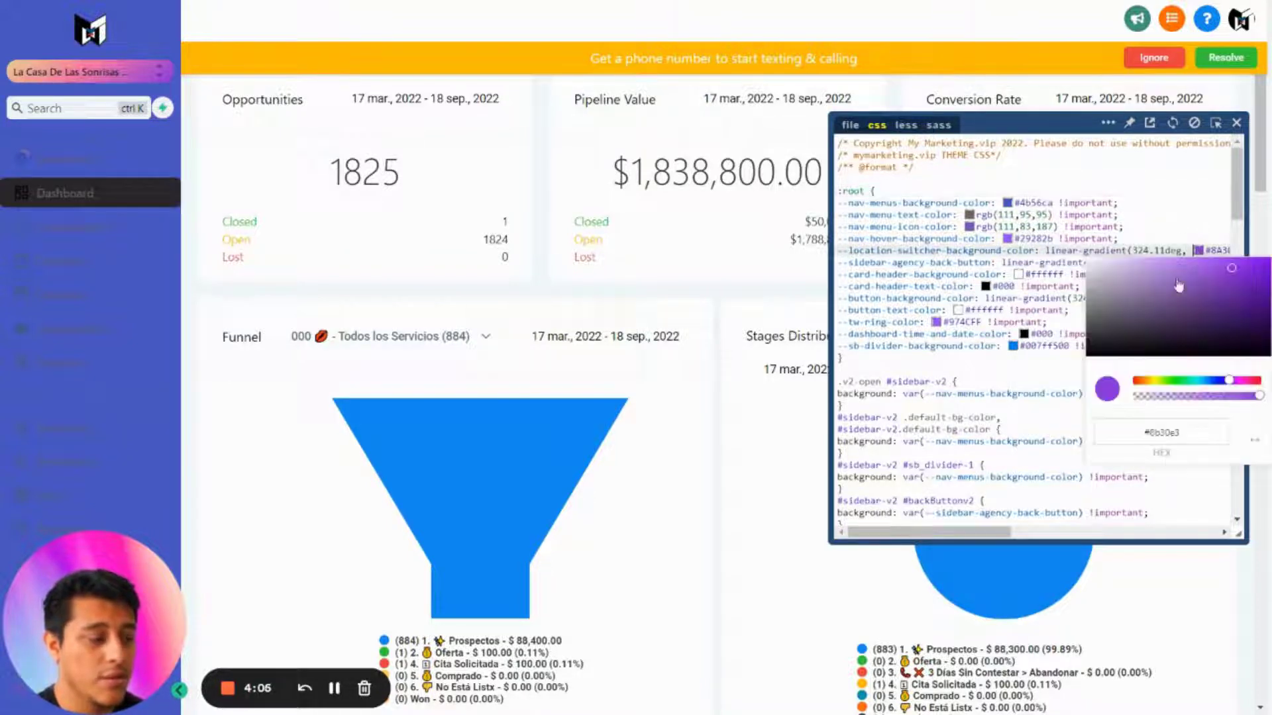
pyautogui.click(1173, 278)
pyautogui.click(1160, 195)
# Step: Set the card header background to #272727, button text to #b27070, ring to #bbb5c4, dashboard time and date to #302626 and sidebar divider to #3182ce00
pyautogui.click(1018, 275)
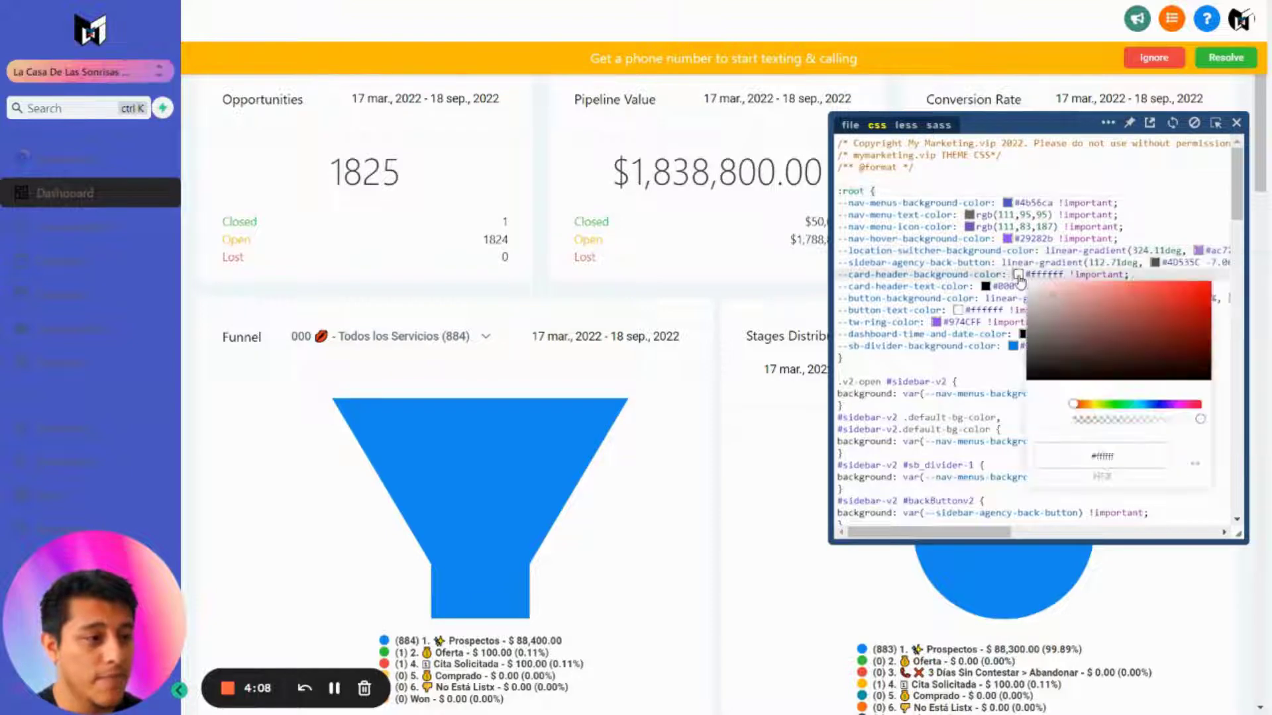
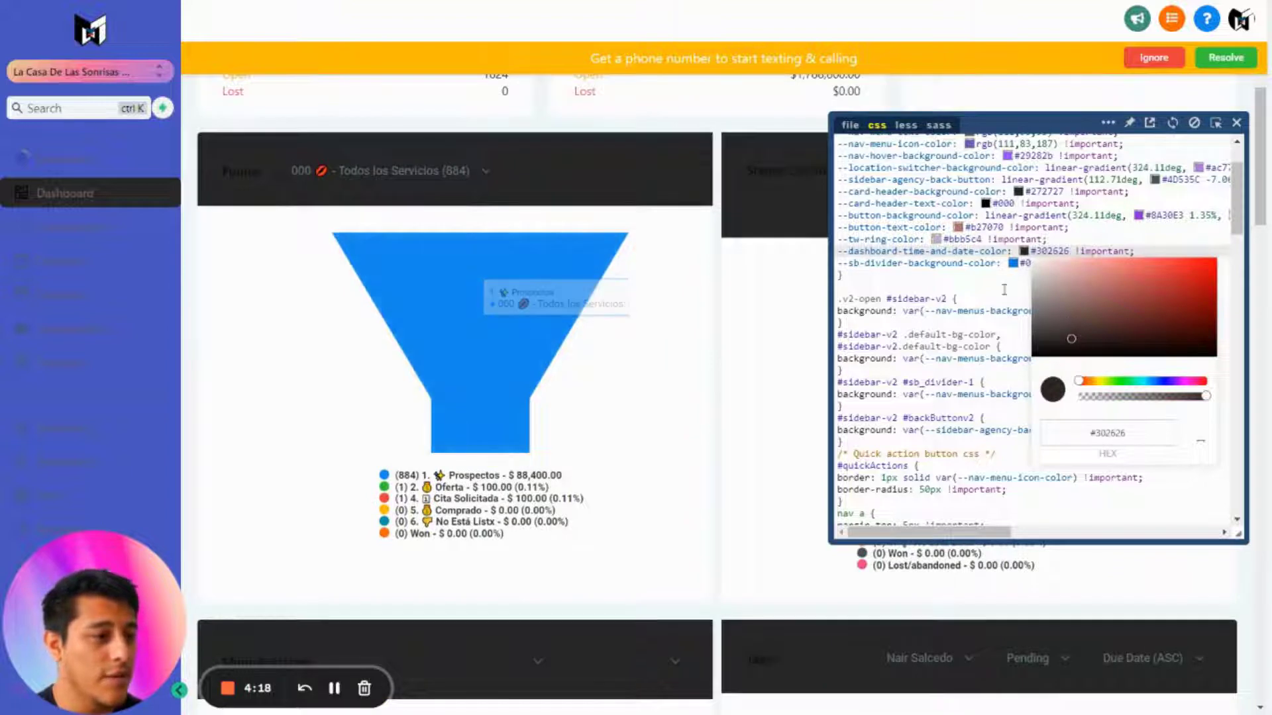
pyautogui.click(1012, 263)
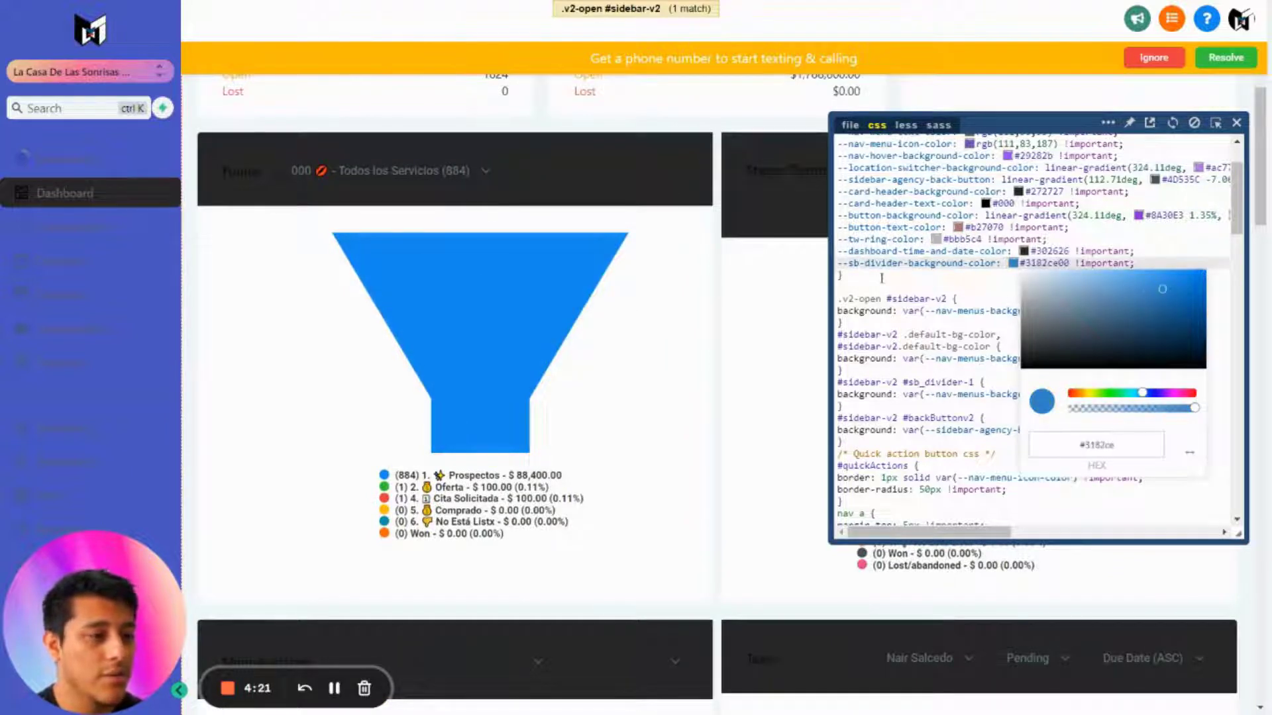
pyautogui.click(1026, 239)
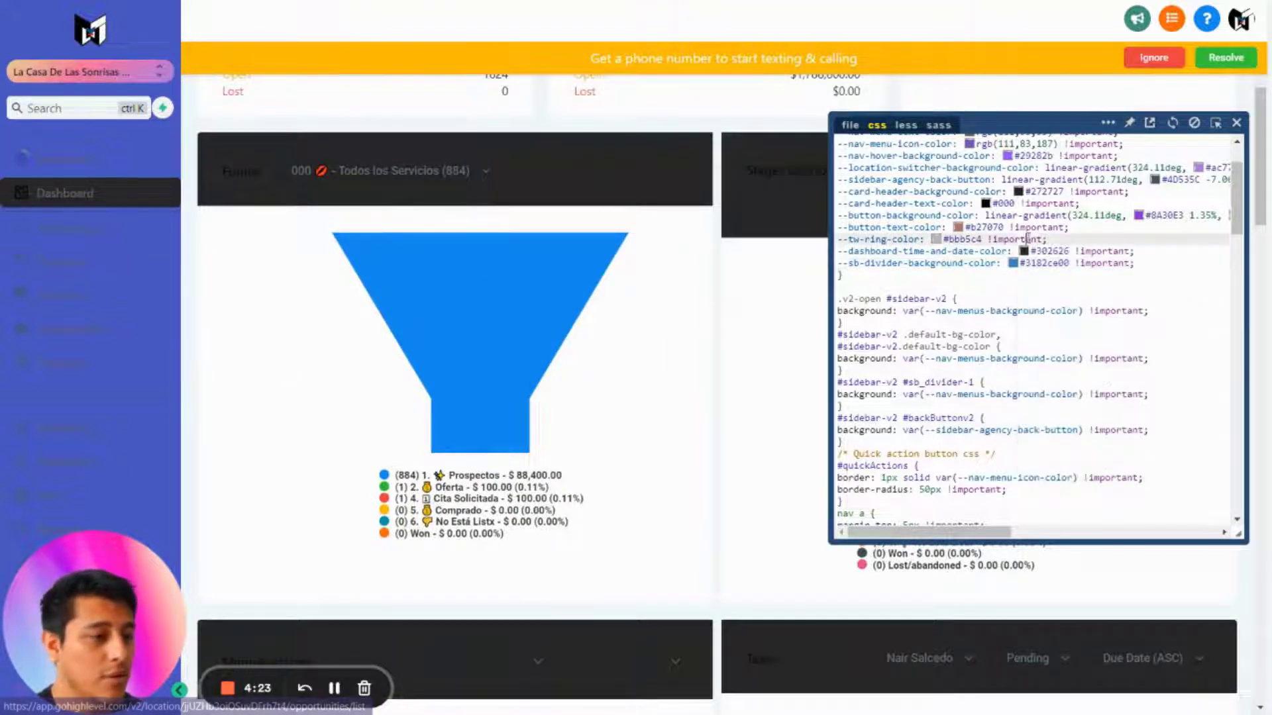
# Step: Skim the rest of the theme code, dismiss the phone number banner and close the CSS live editor
pyautogui.scroll(-15, 1058, 275)
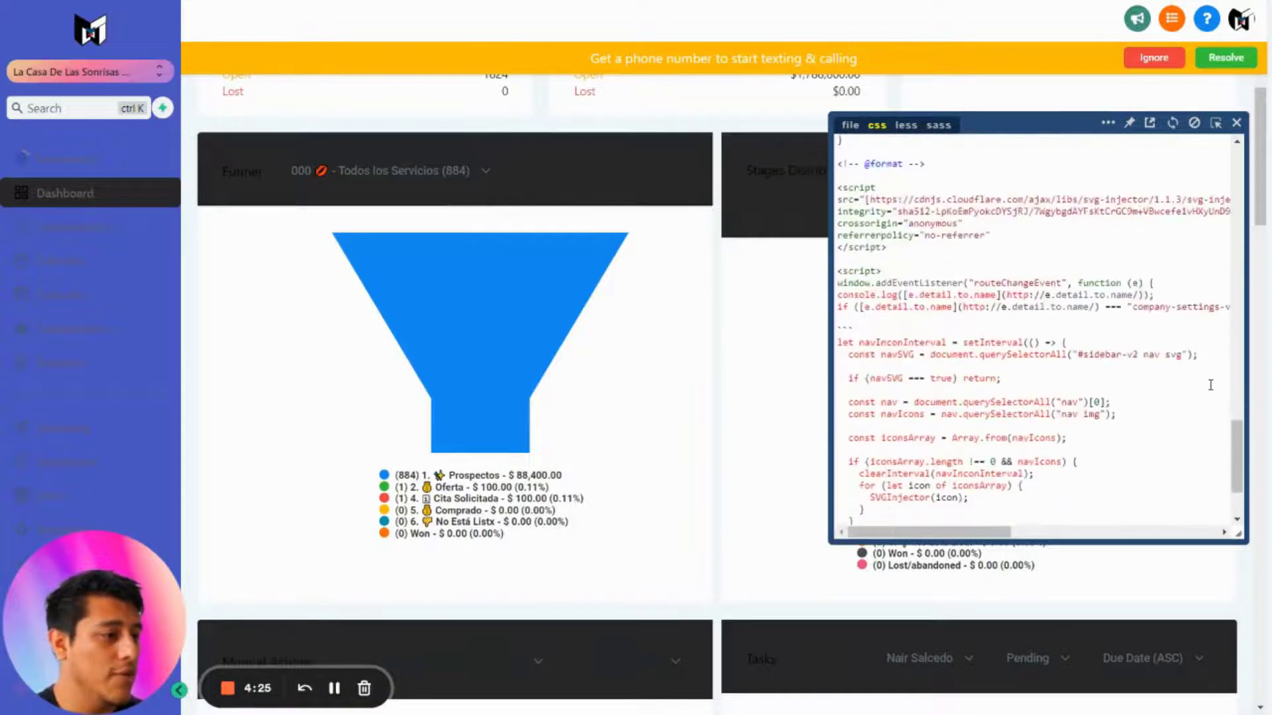
pyautogui.scroll(-5, 1210, 385)
pyautogui.moveTo(1237, 477); pyautogui.dragTo(1236, 126)
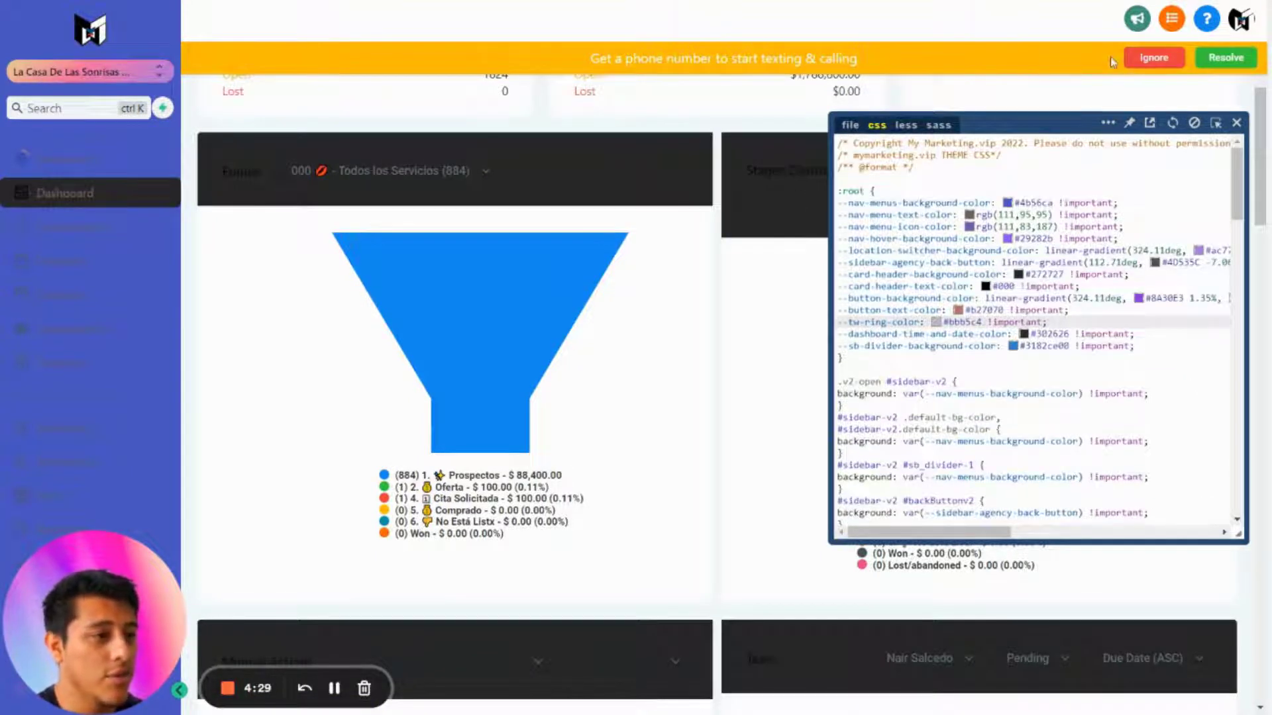
pyautogui.click(1151, 59)
pyautogui.click(1236, 123)
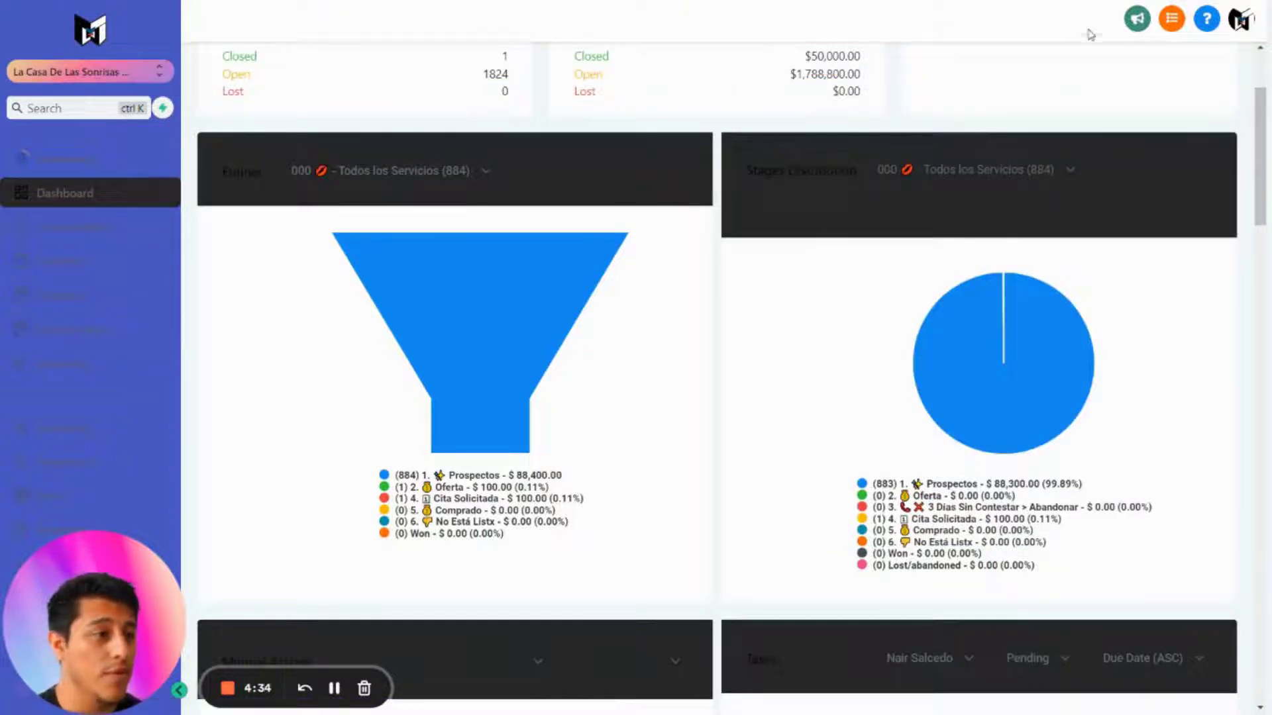
# Step: Reopen the CSS live editor, replace its contents with the original Theme CSS code and check the sidebar
pyautogui.press('F11')
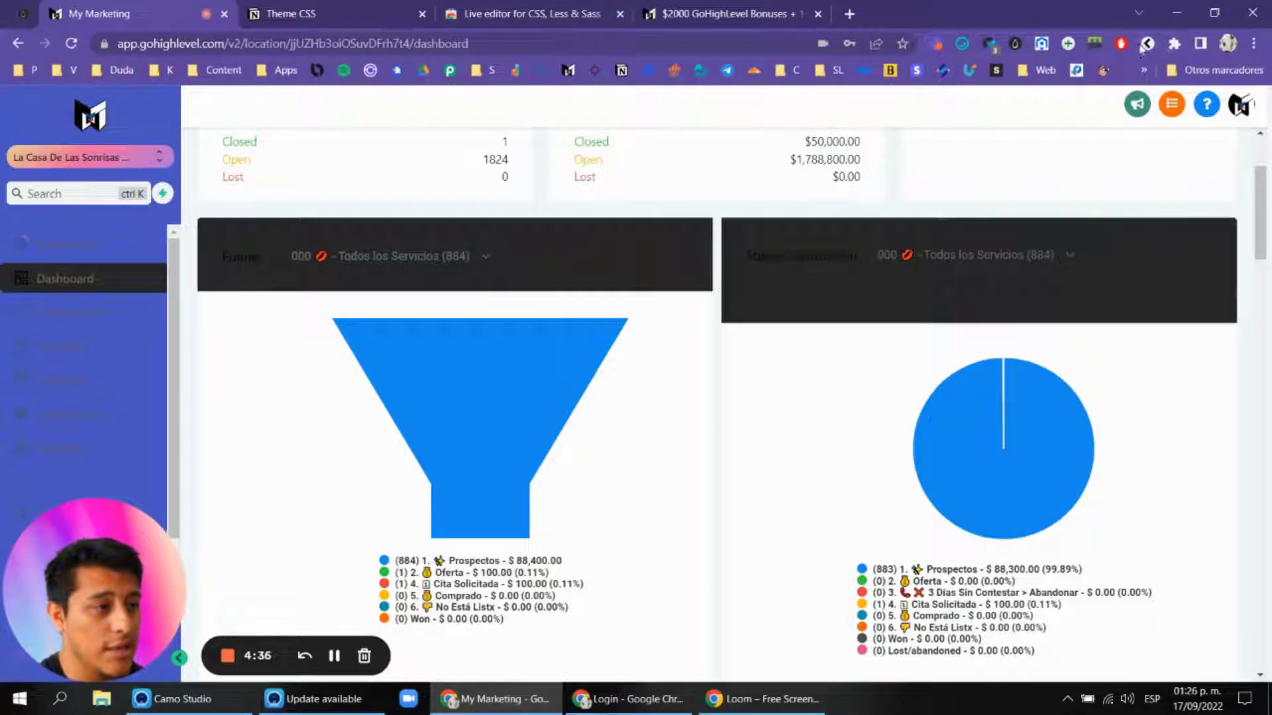
pyautogui.hotkey('alt', 'shift', 'c')
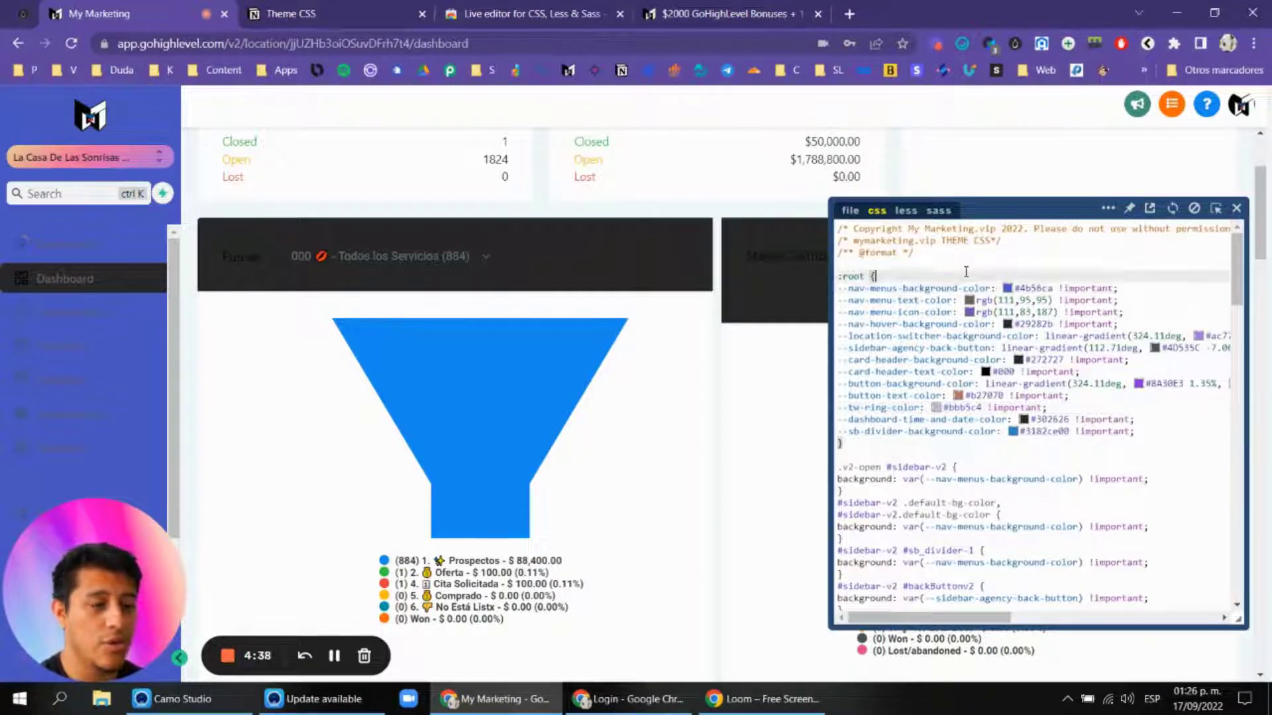
pyautogui.scroll(-15, 965, 271)
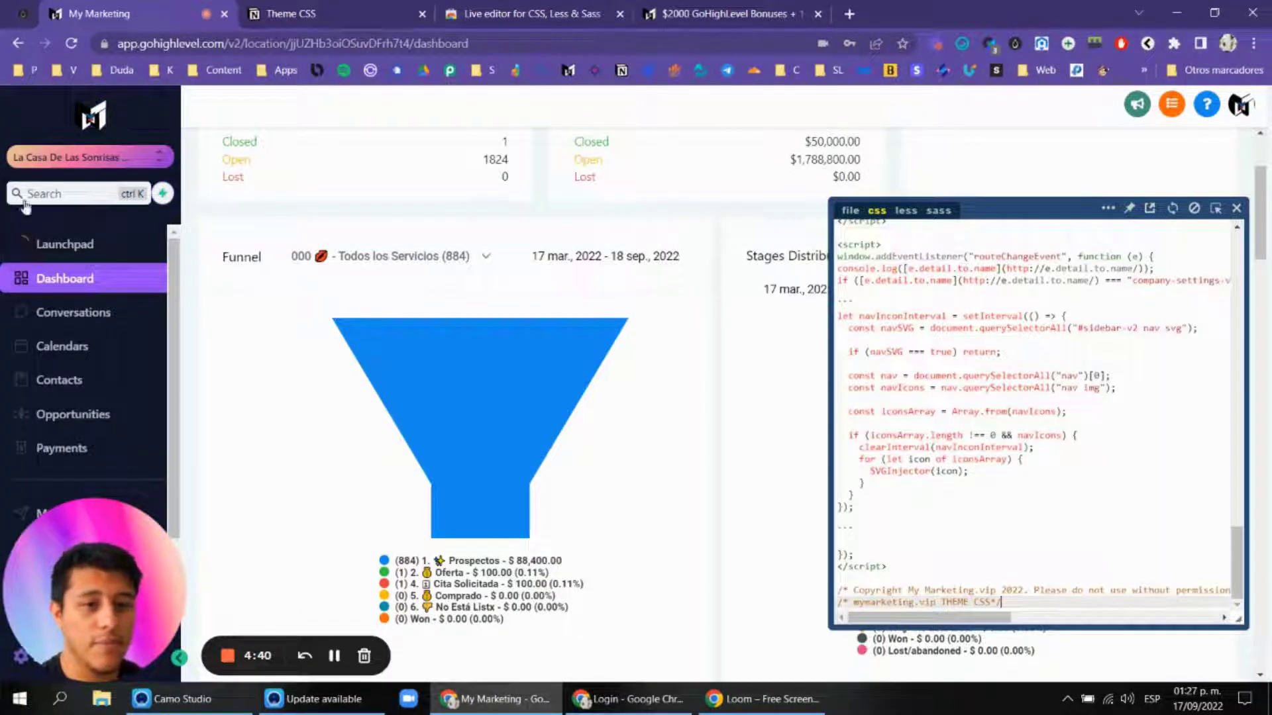
pyautogui.scroll(-2, 119, 260)
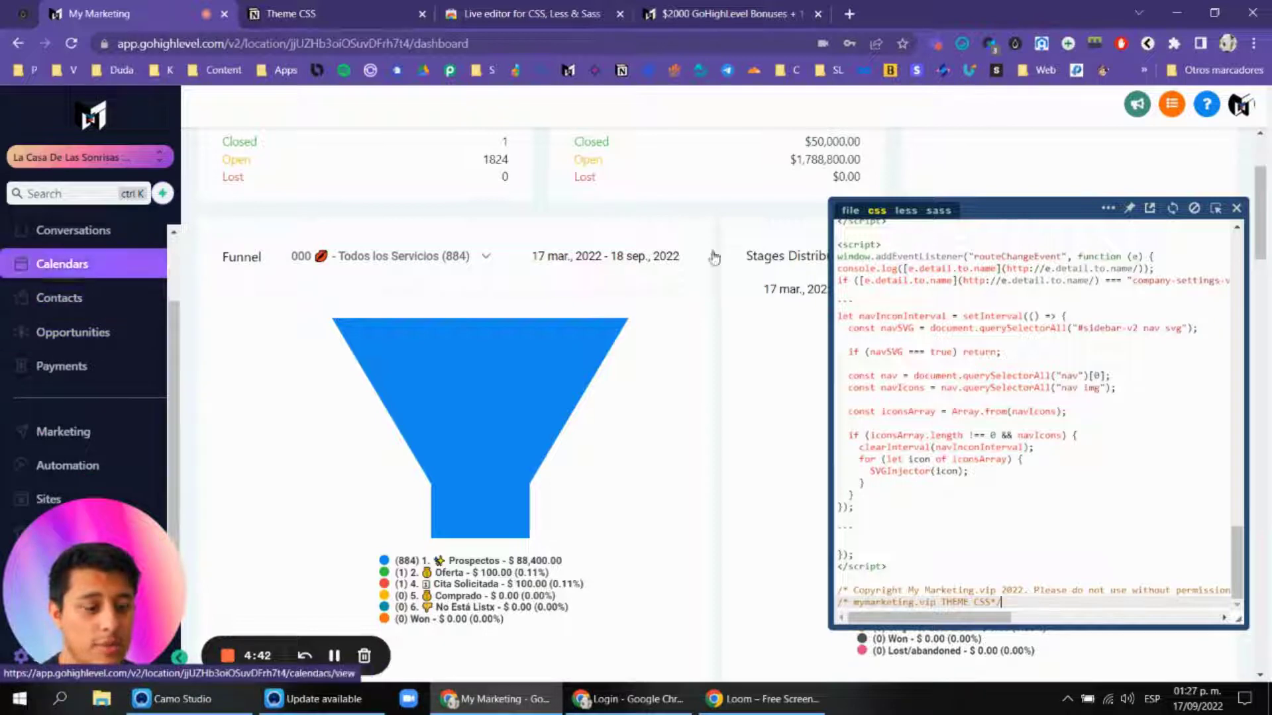
# Step: Set the navigation menu text color variable in the live editor's theme code to rgb(114,88,88)
pyautogui.scroll(15, 1029, 302)
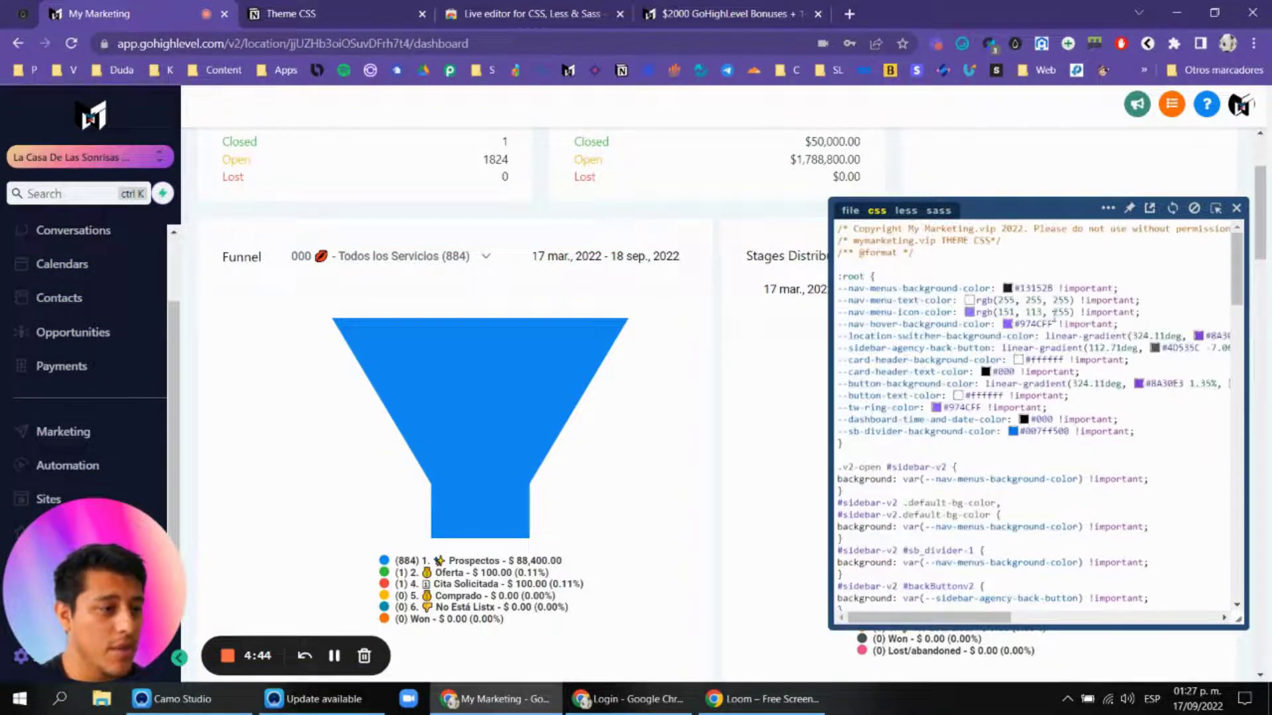
pyautogui.click(966, 302)
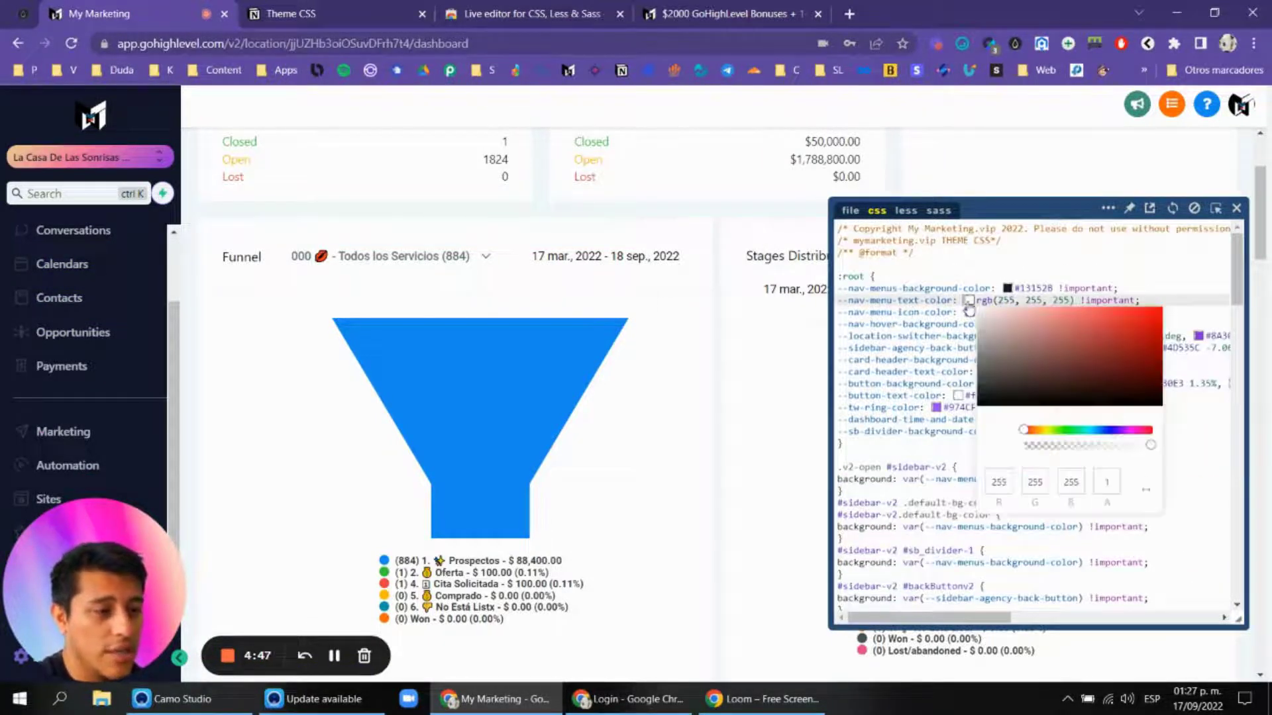
pyautogui.click(1033, 327)
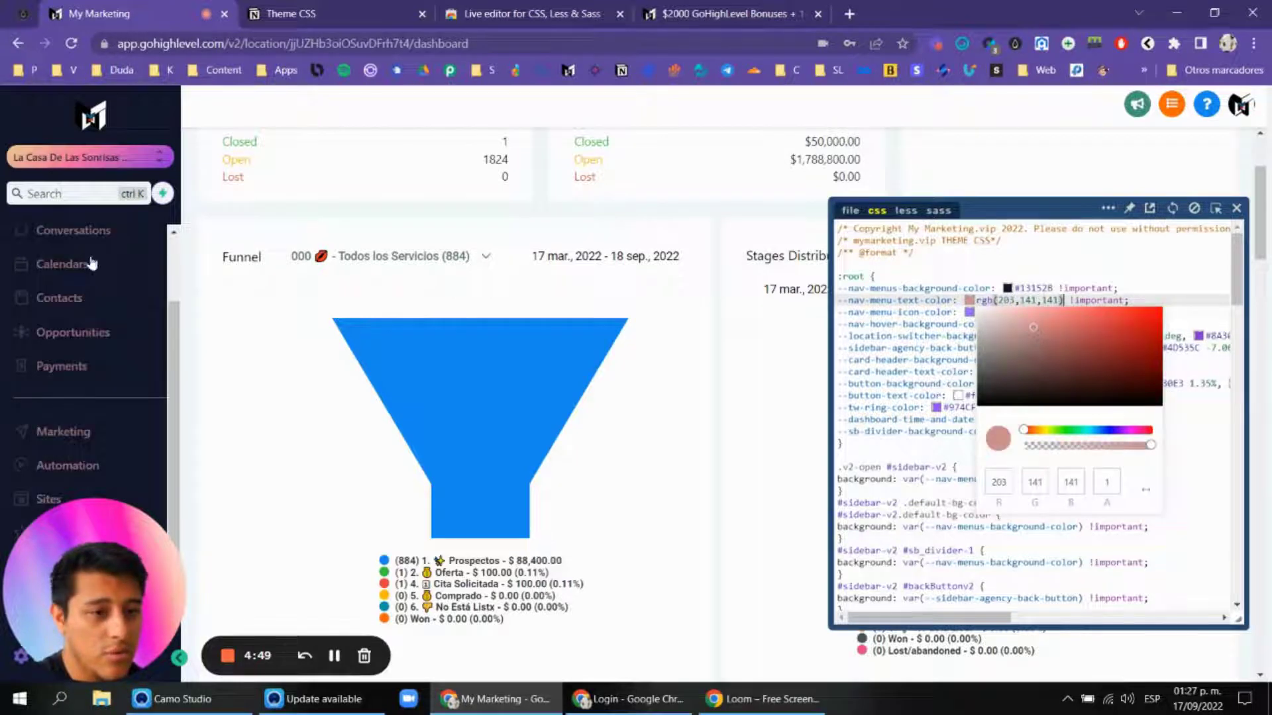
pyautogui.click(1020, 365)
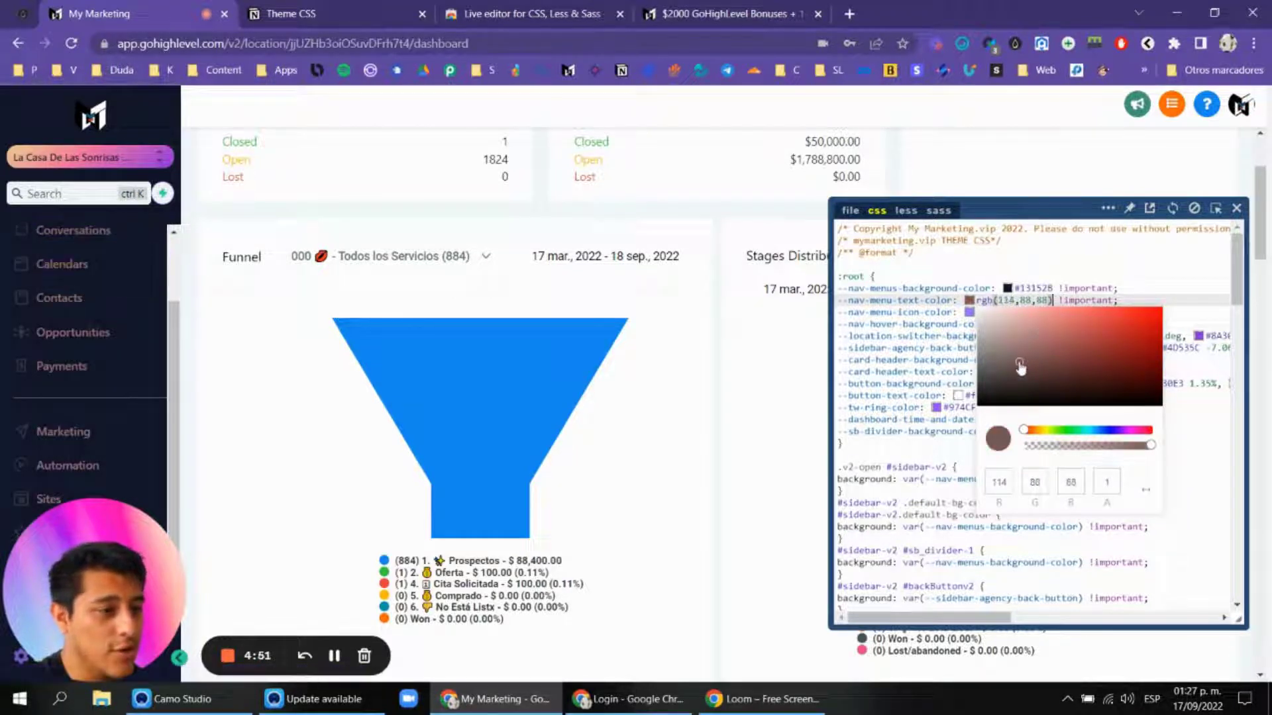
pyautogui.click(1046, 301)
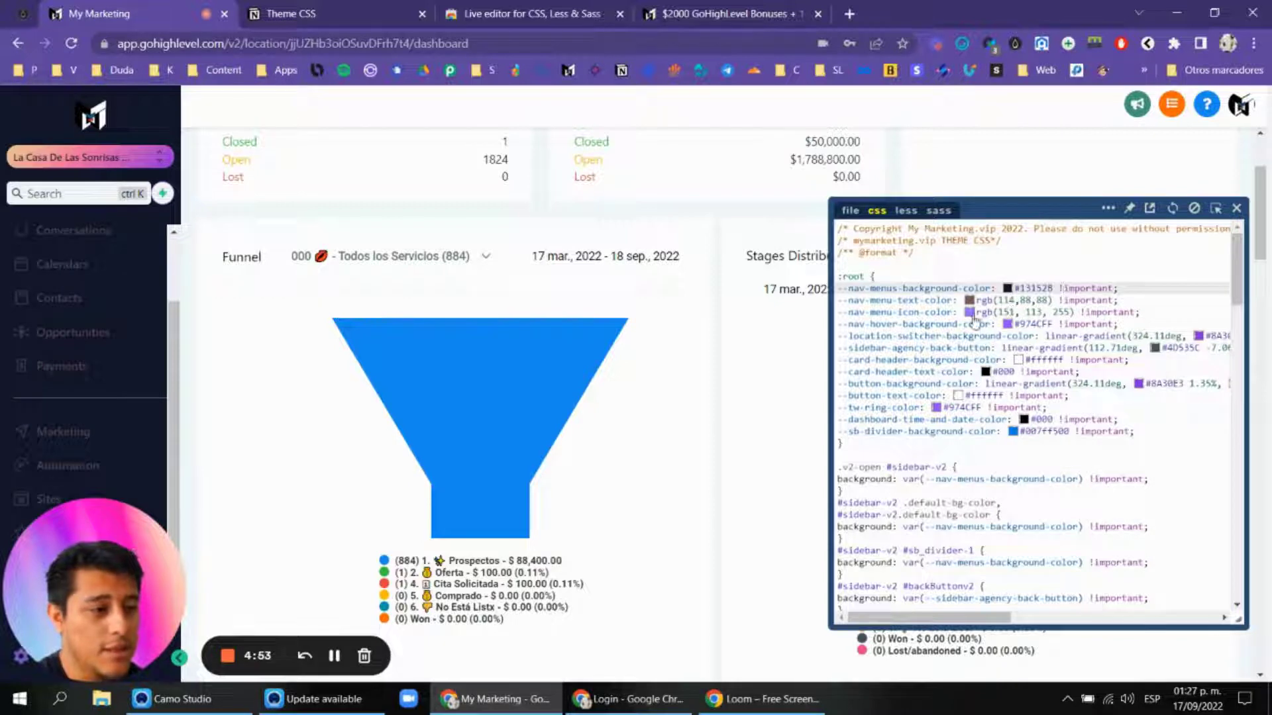
pyautogui.click(1004, 262)
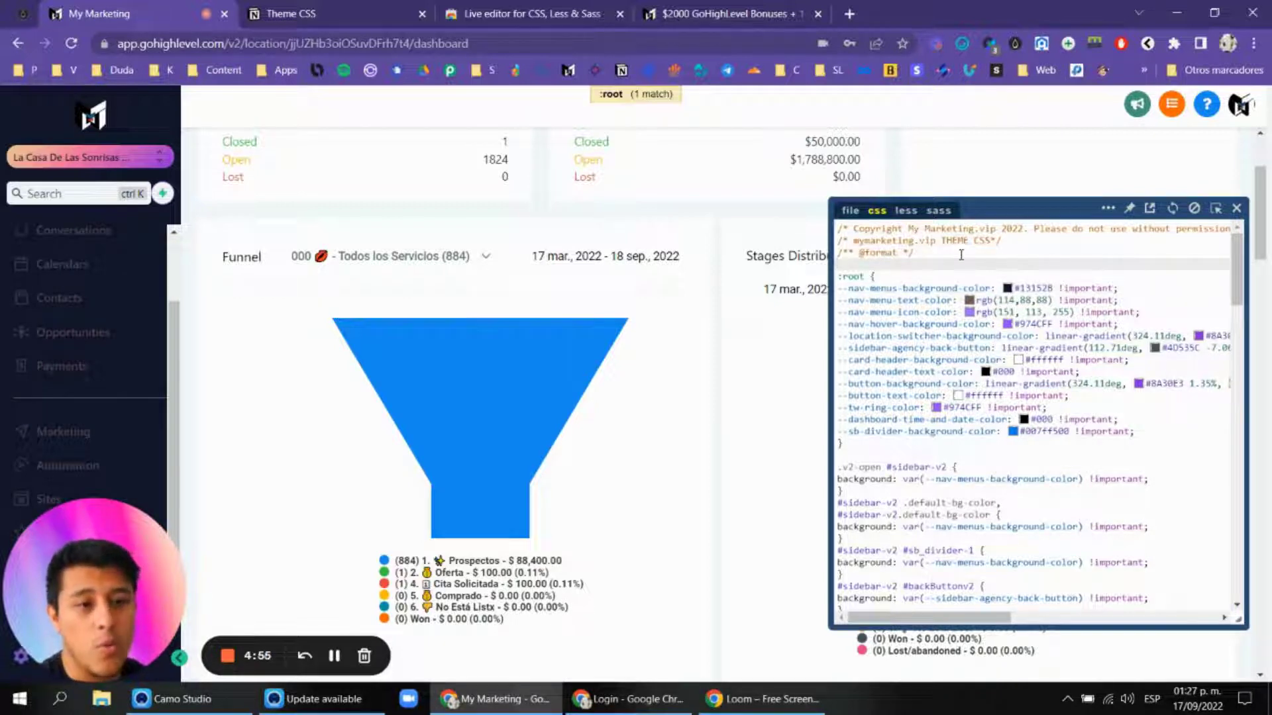
# Step: Select all of the edited theme code in the live editor for copying
pyautogui.press('F11')
pyautogui.click(1061, 194)
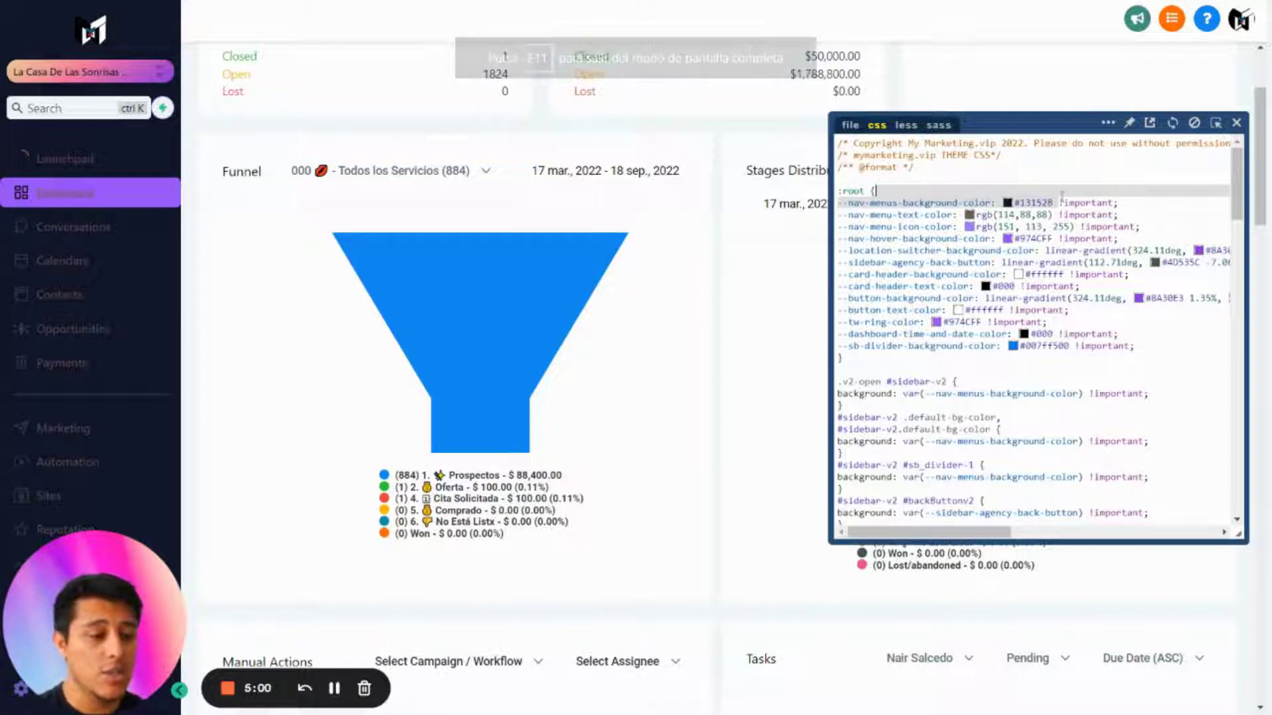
pyautogui.click(1018, 206)
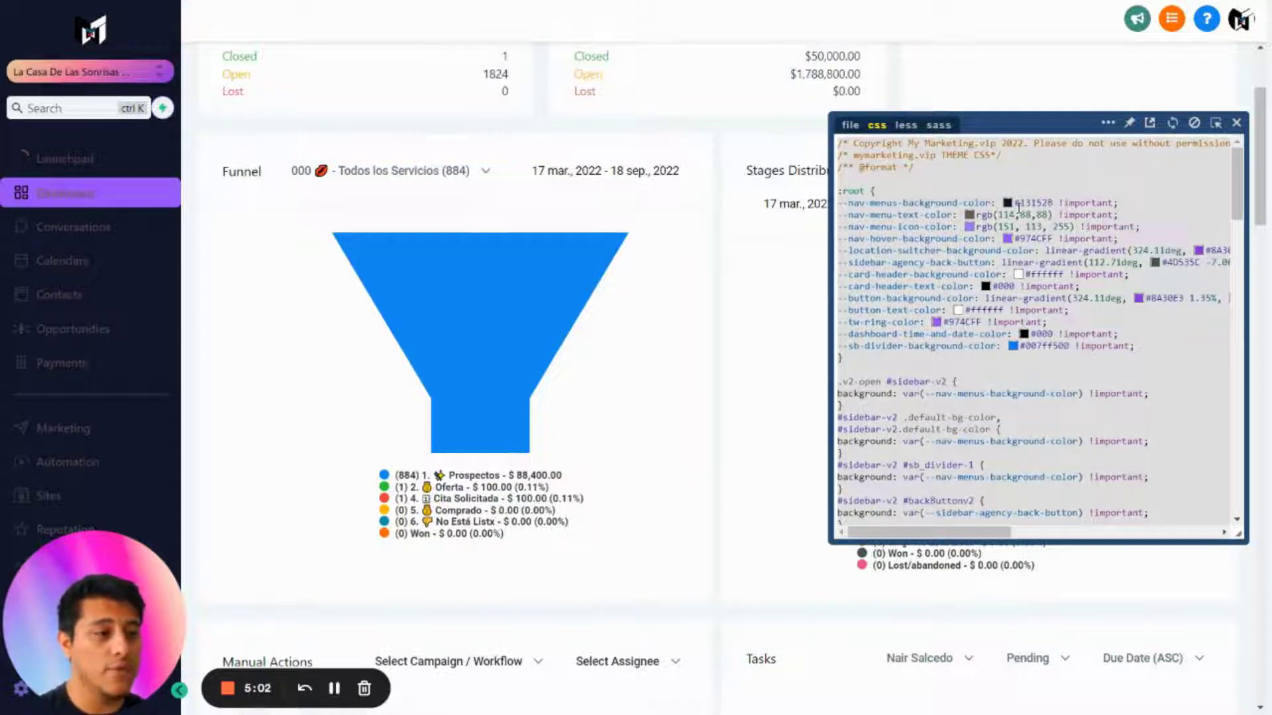
pyautogui.press('F11')
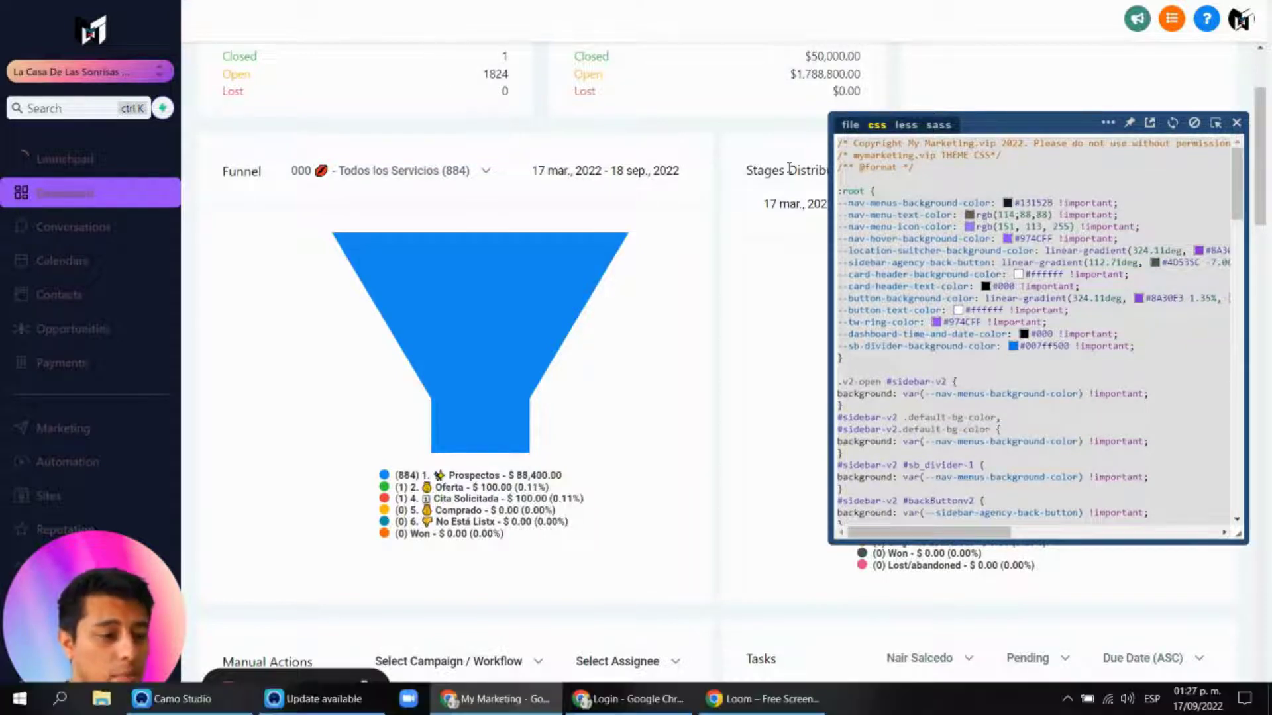
# Step: Switch from the sub-account to the agency view and open the company settings
pyautogui.click(73, 155)
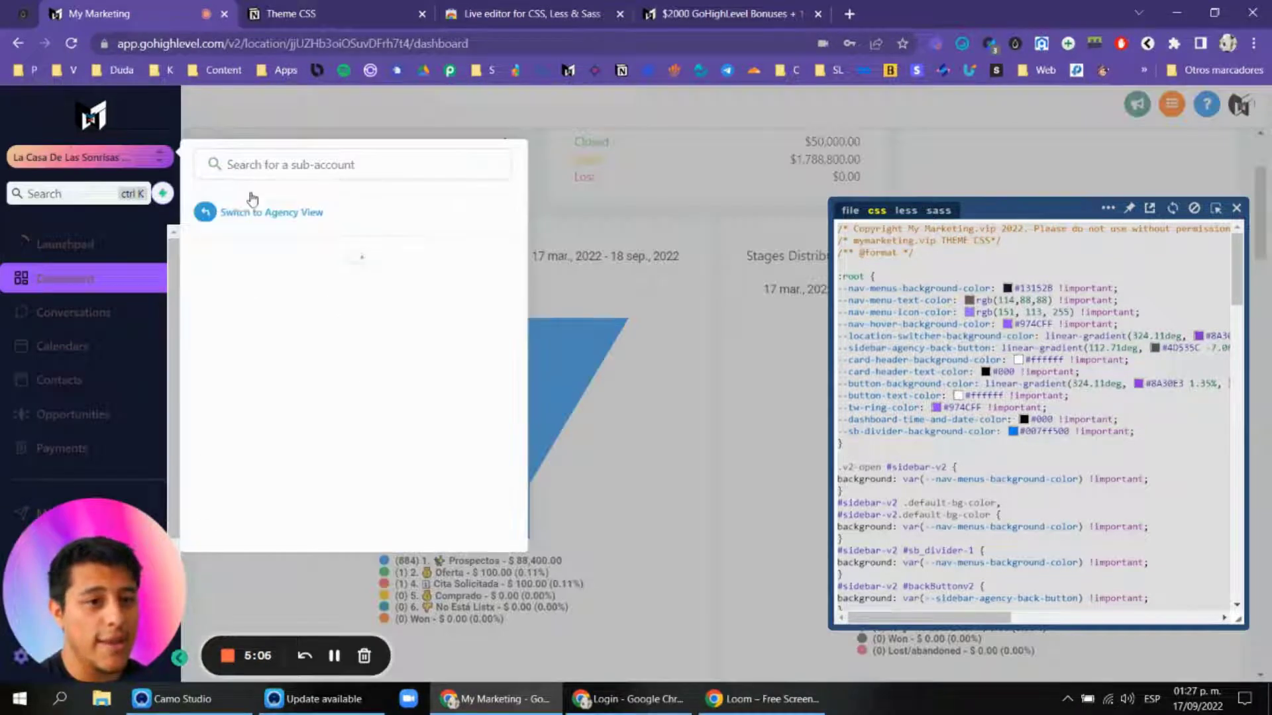
pyautogui.click(246, 211)
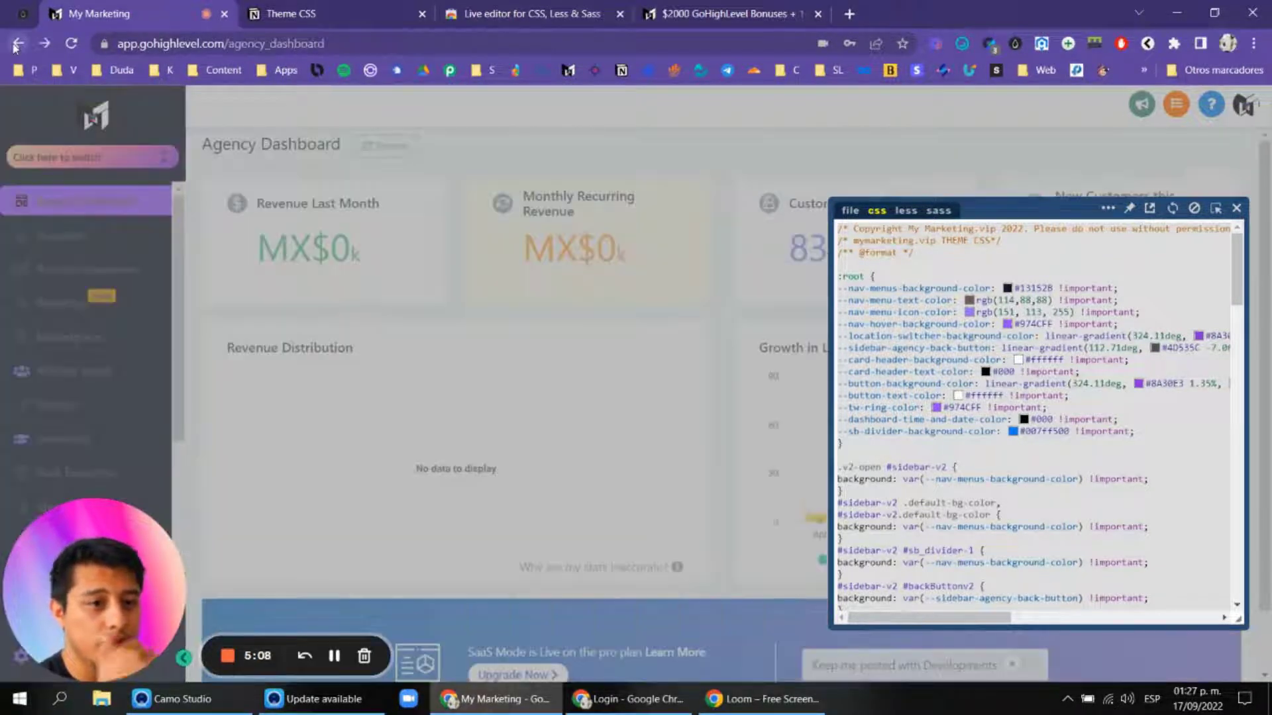
pyautogui.click(334, 655)
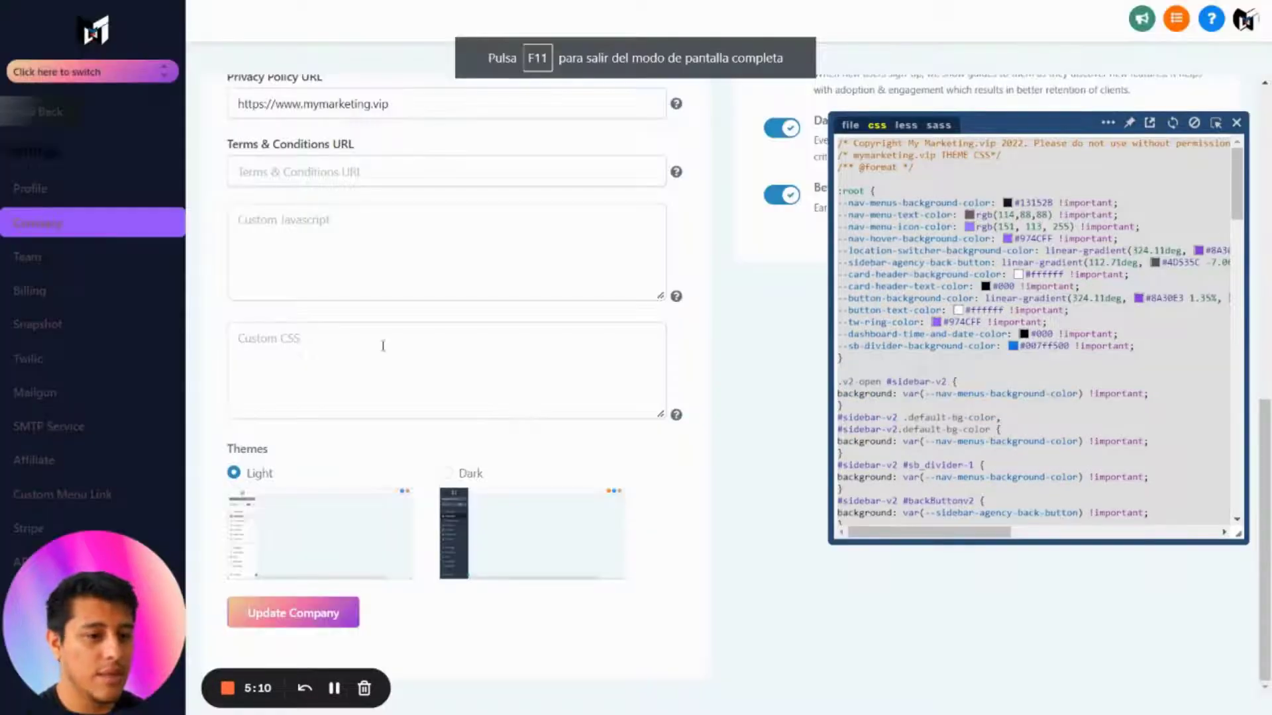
# Step: Paste the theme code into the Custom CSS field, close the live editor and update the company settings
pyautogui.click(325, 361)
pyautogui.hotkey('ctrl', 'v')
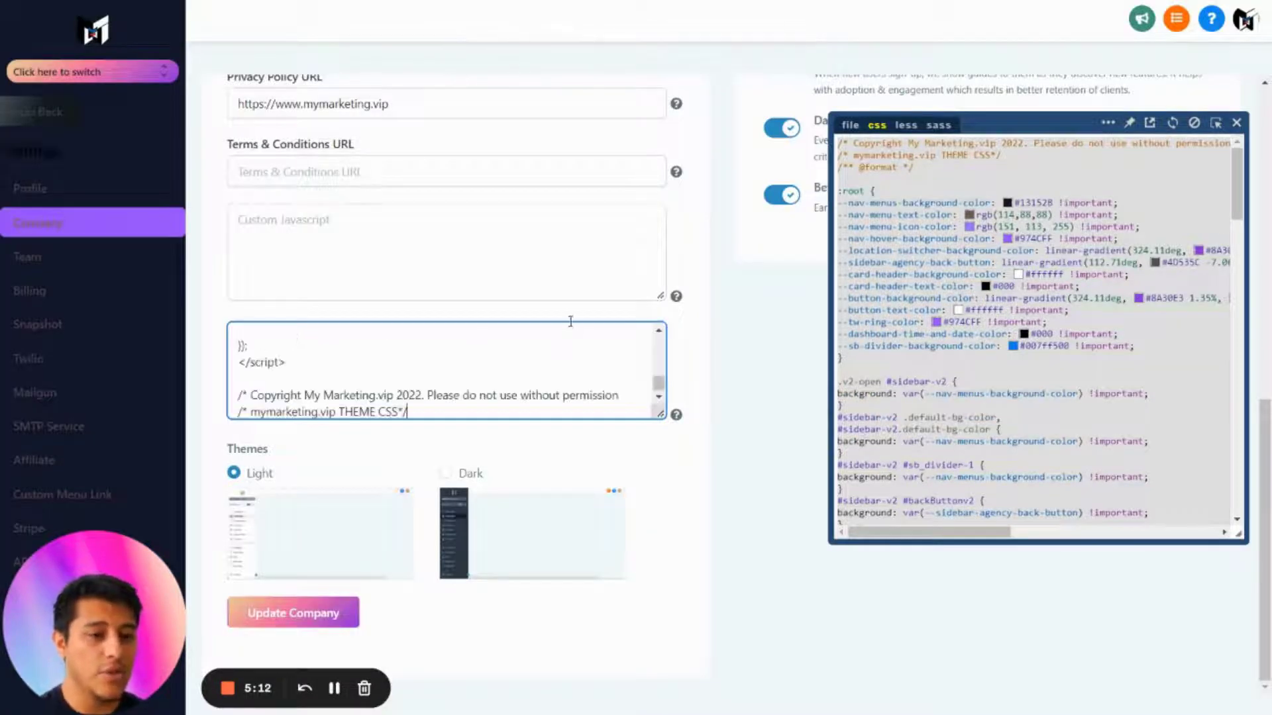
pyautogui.click(1236, 124)
pyautogui.scroll(-1, 547, 383)
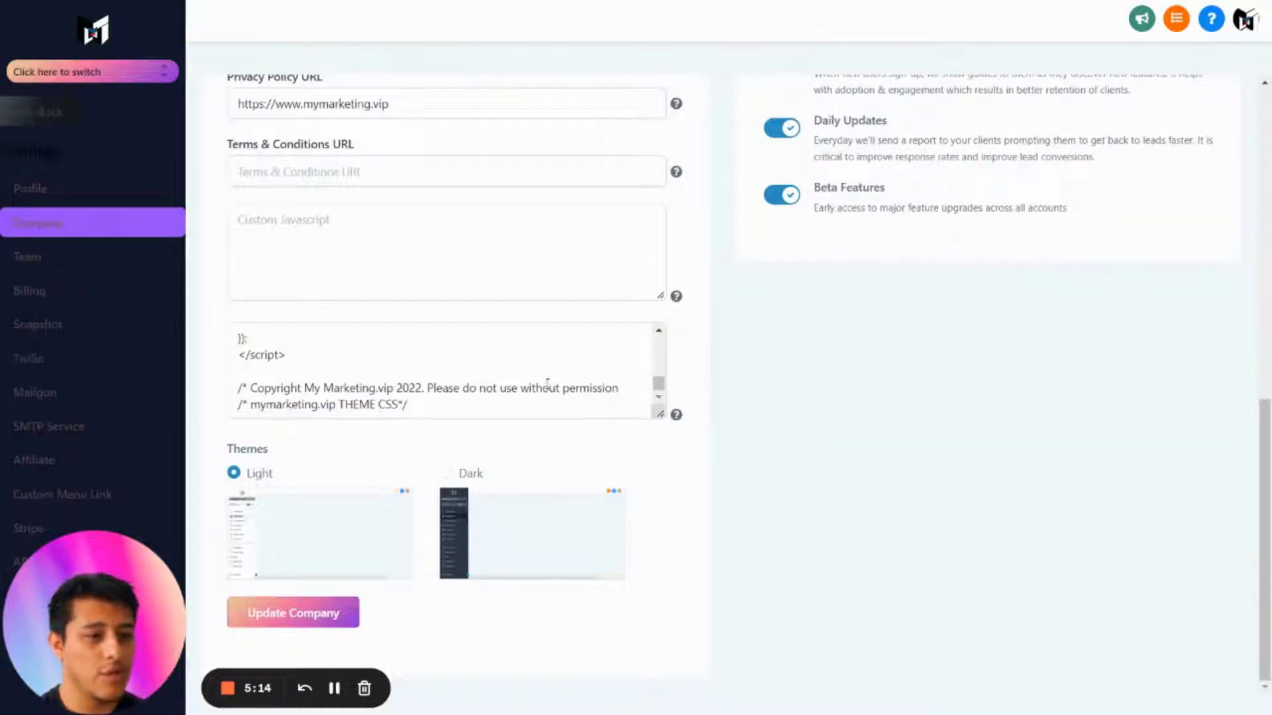
pyautogui.click(327, 619)
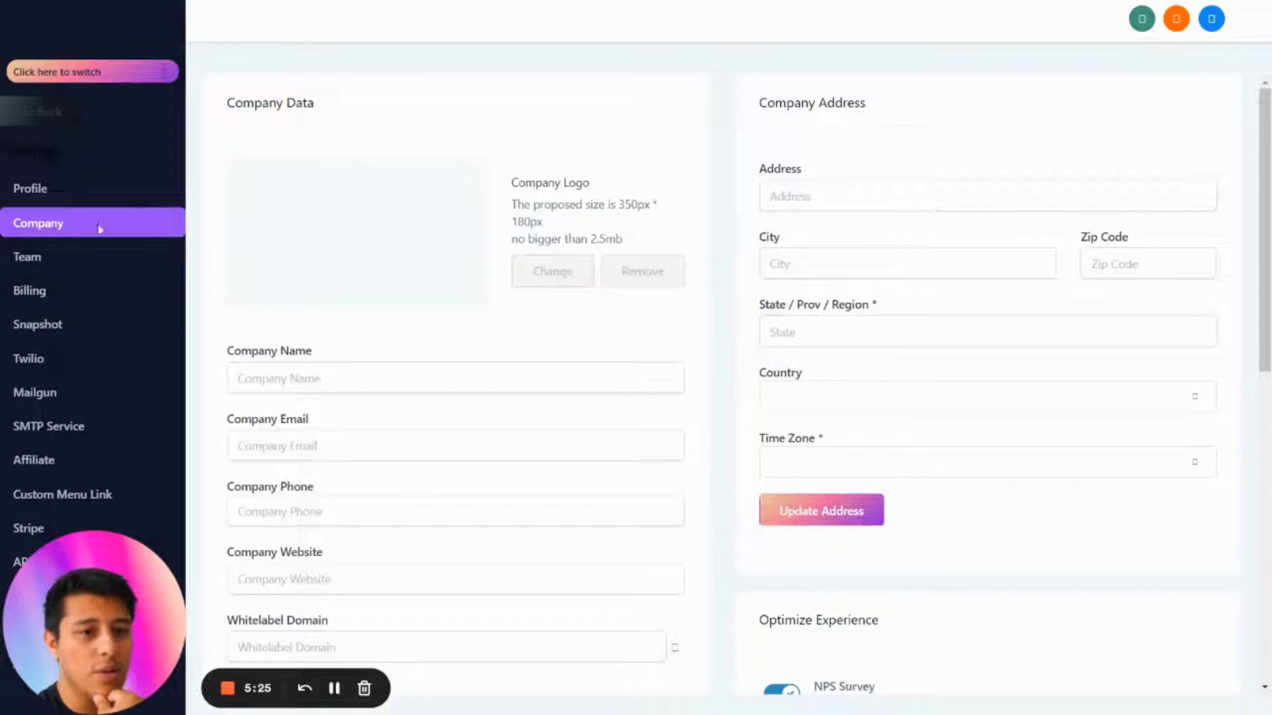
# Step: Check the saved theme code in the Custom CSS field of the company settings
pyautogui.scroll(-4, 129, 320)
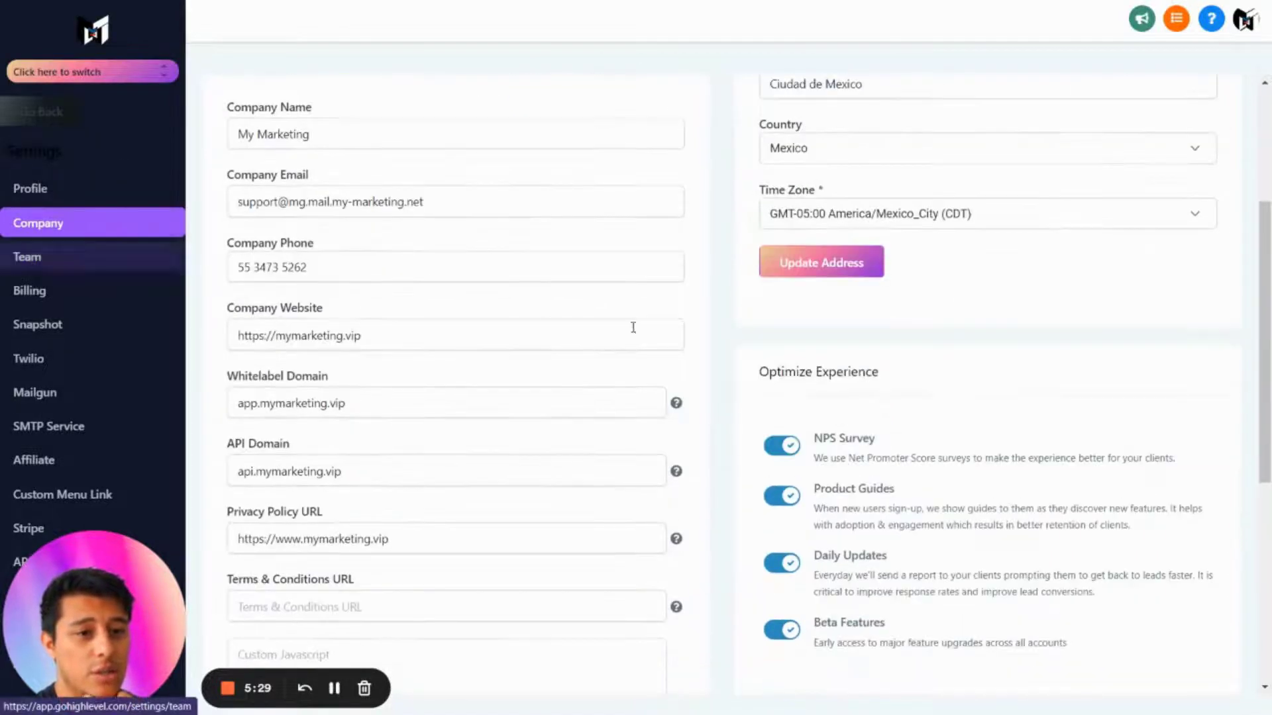
pyautogui.scroll(-7, 630, 335)
pyautogui.click(553, 386)
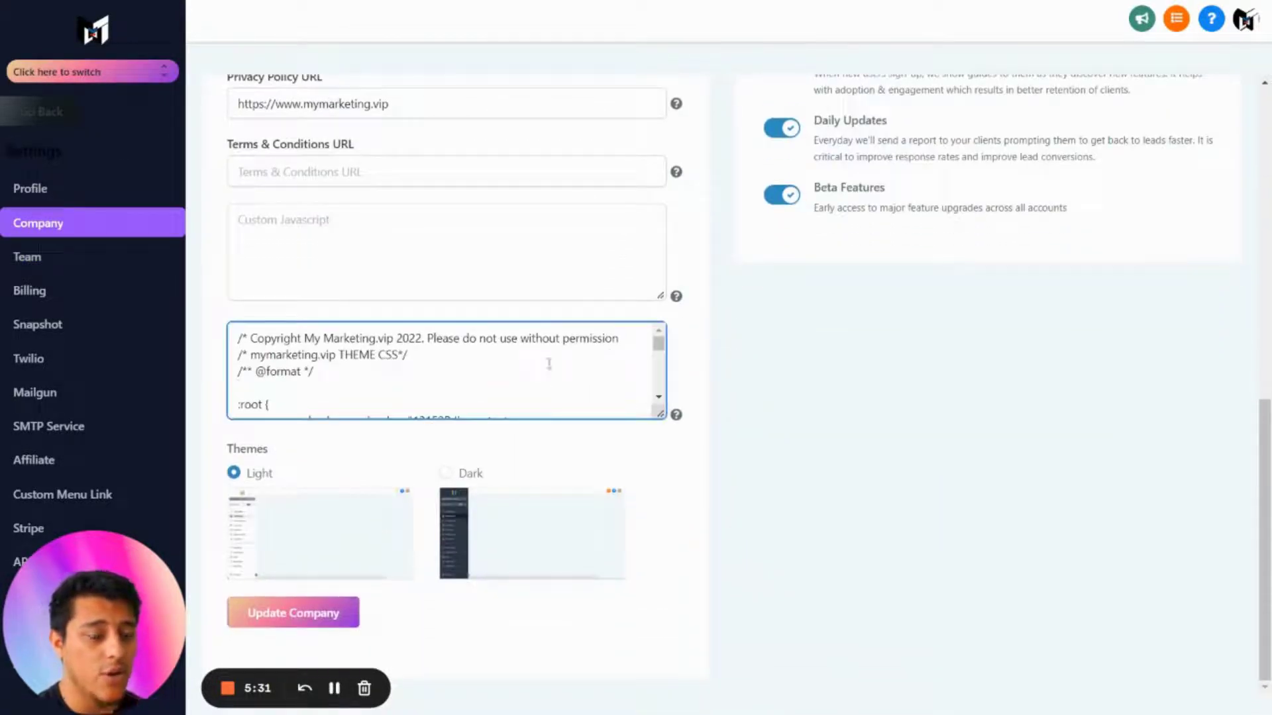
# Step: Switch to Notion, open the Loader CSS page and get its code ready for copying from the copyright line onward
pyautogui.hotkey('ctrl', 'Tab')
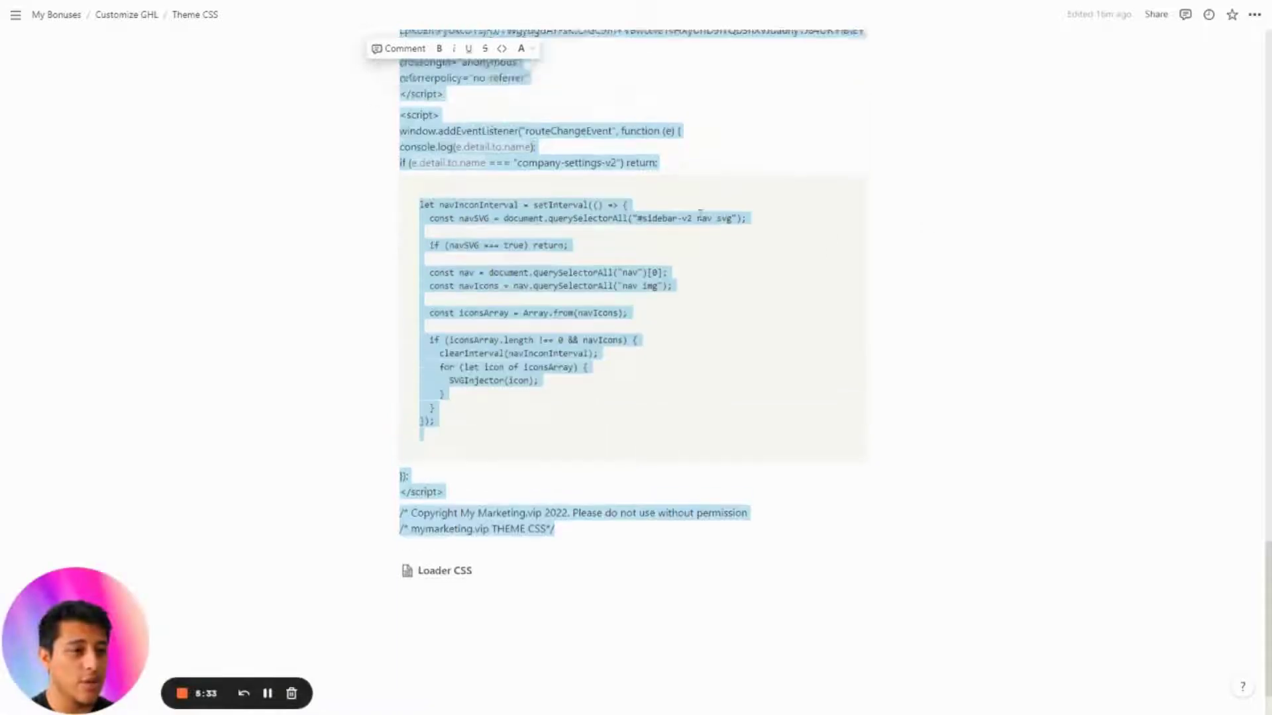
pyautogui.scroll(6, 700, 210)
pyautogui.click(103, 14)
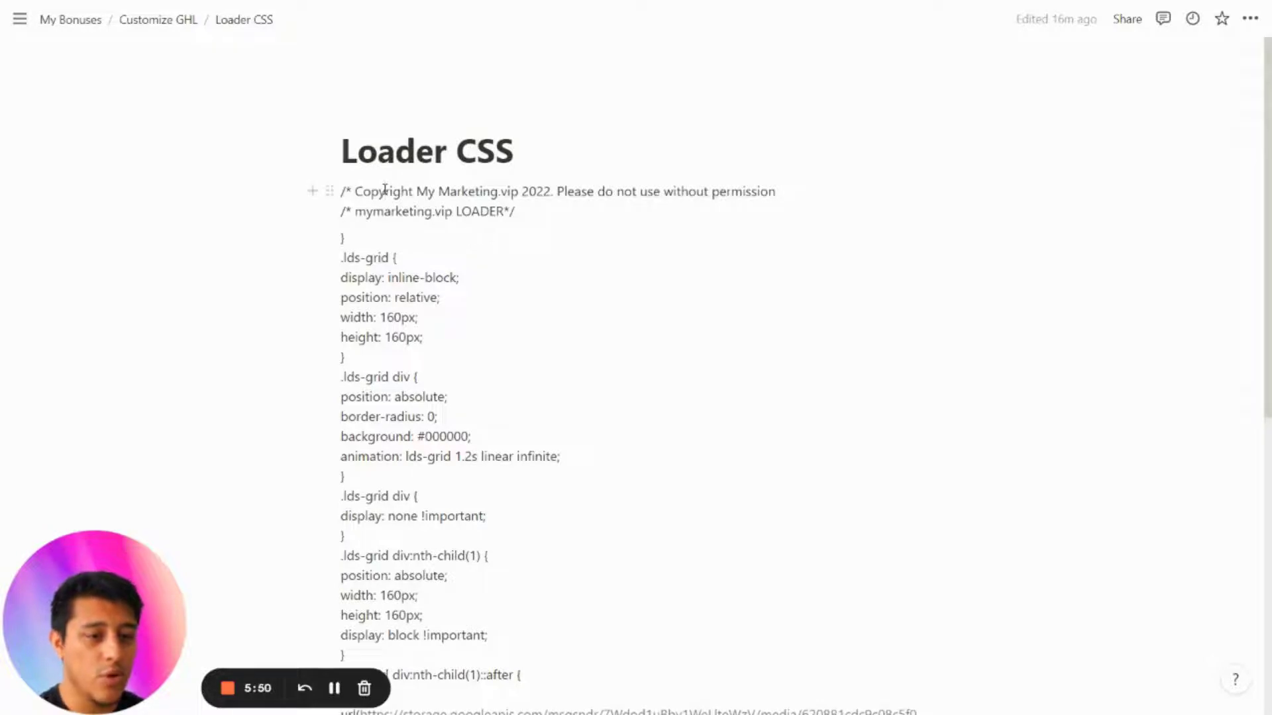
pyautogui.tripleClick(385, 190)
pyautogui.click(385, 191)
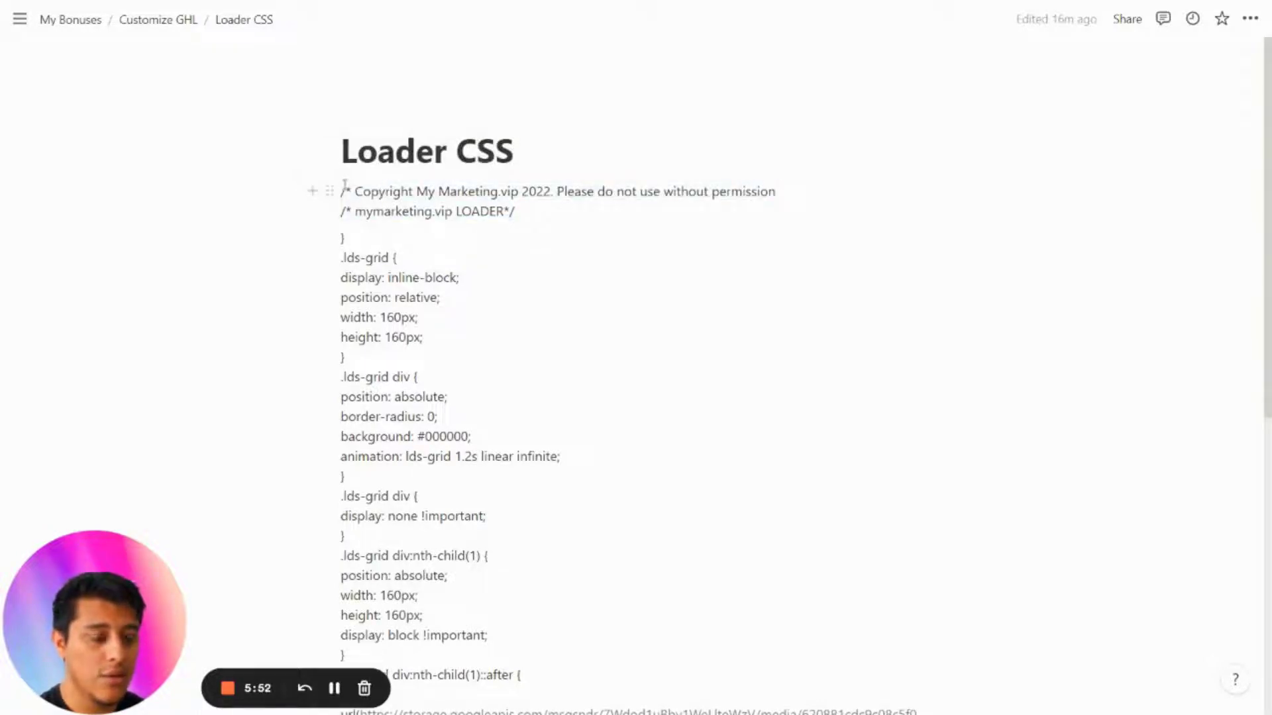
pyautogui.moveTo(351, 193); pyautogui.dragTo(340, 192)
pyautogui.press('Left')
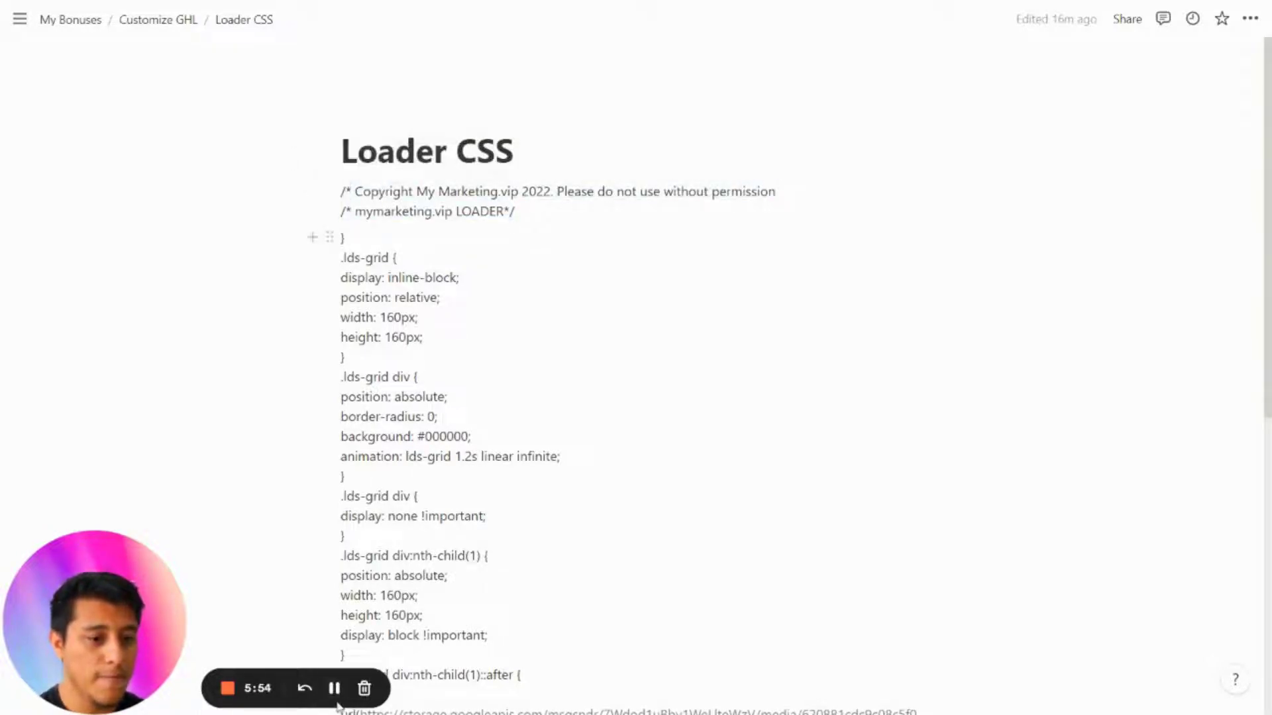
# Step: Return to the company settings, enlarge the Custom CSS field and paste the Loader CSS code after the theme code
pyautogui.hotkey('alt', 'Tab')
pyautogui.click(554, 371)
pyautogui.scroll(-5, 553, 374)
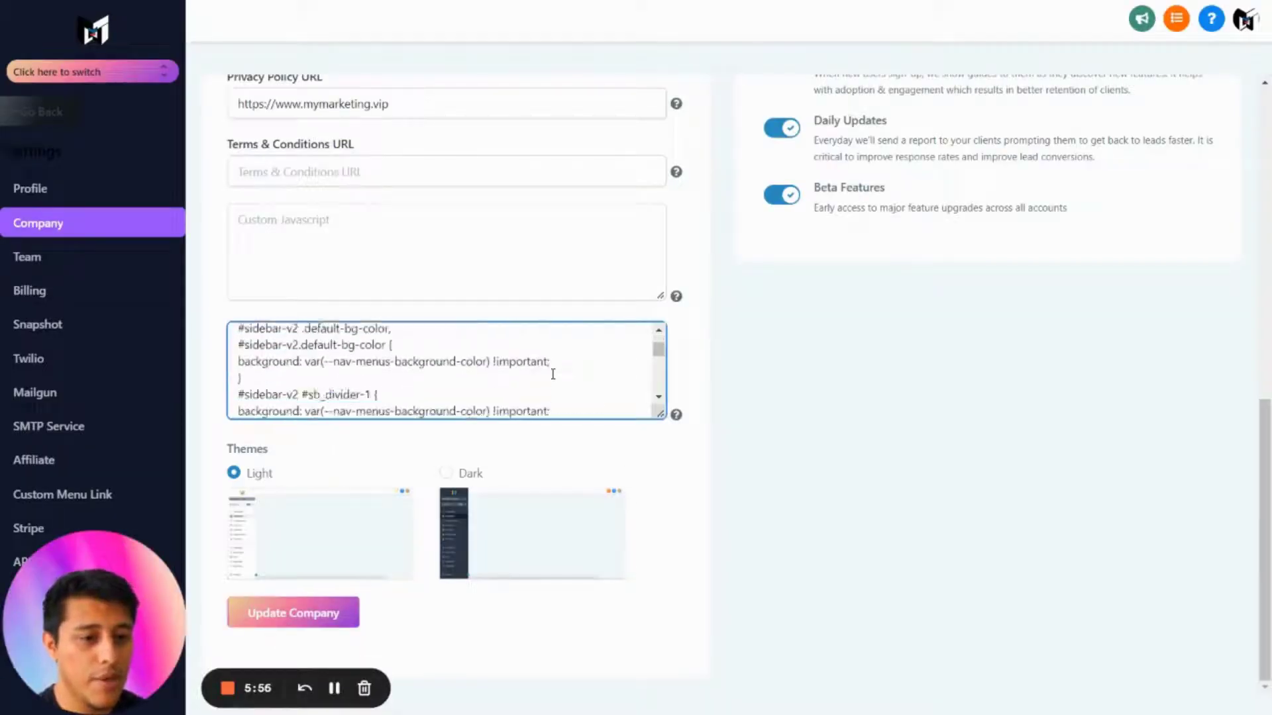
pyautogui.scroll(-3, 553, 374)
pyautogui.moveTo(660, 416); pyautogui.dragTo(660, 528)
pyautogui.scroll(-3, 523, 417)
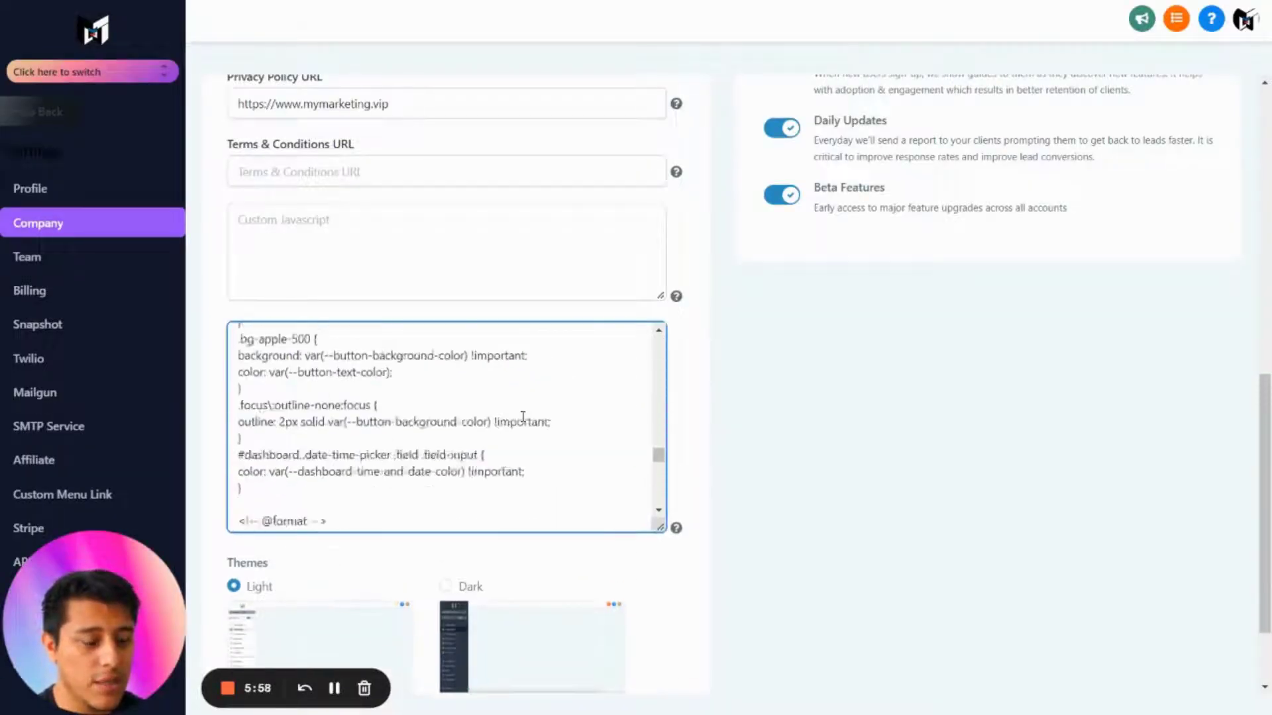
pyautogui.scroll(-10, 523, 417)
pyautogui.click(472, 434)
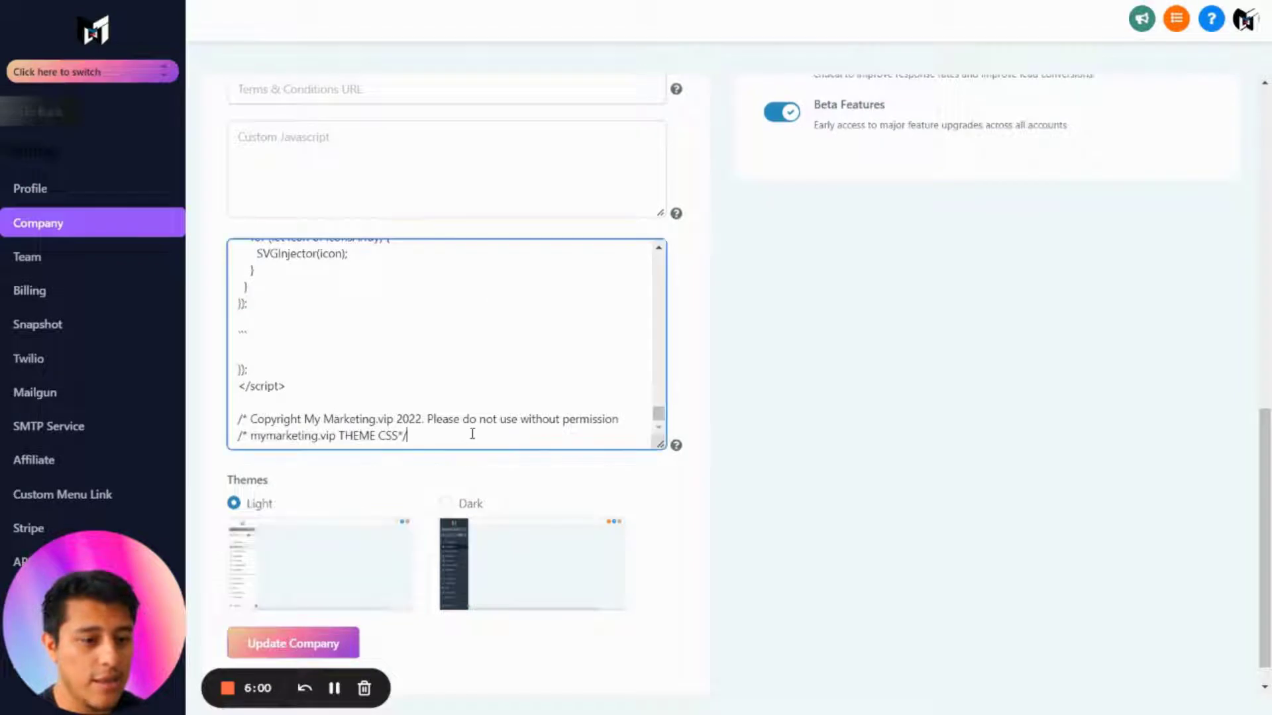
pyautogui.hotkey('ctrl', 'v')
# Step: Locate the loader's image URL under .lds-grid div:nth-child(1)::after in the pasted CSS and update the company settings
pyautogui.scroll(4, 475, 363)
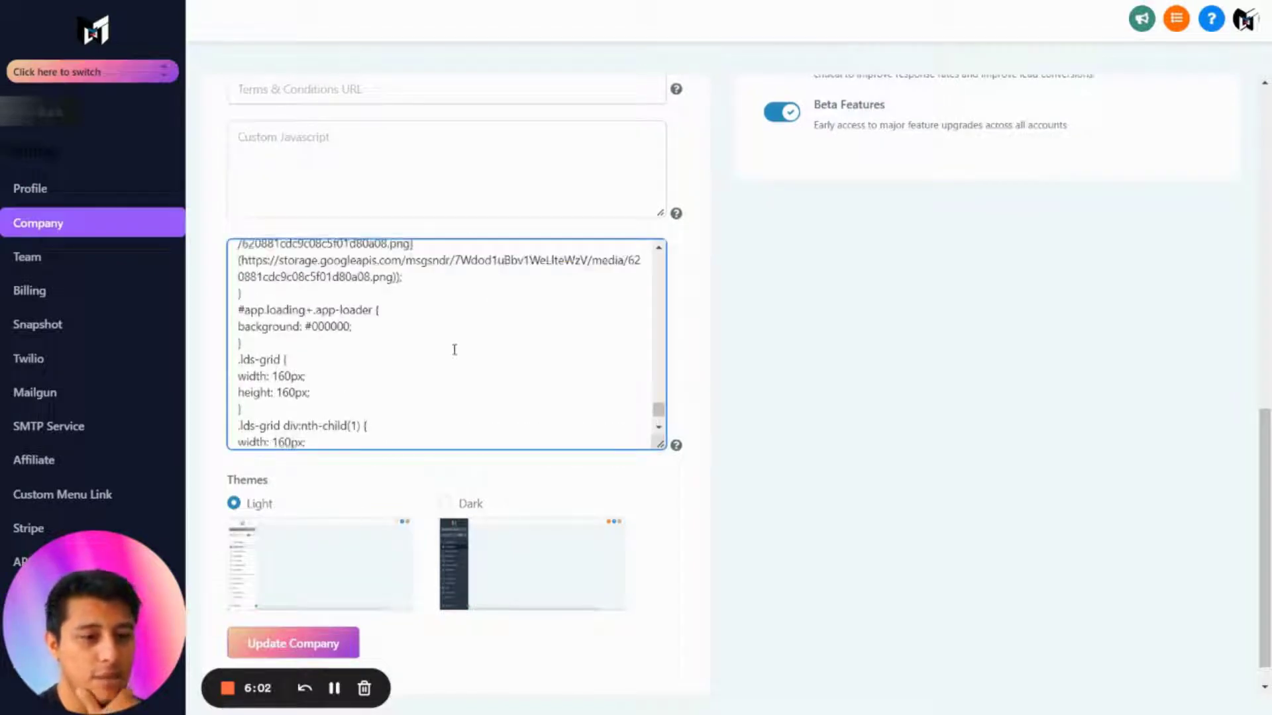
pyautogui.scroll(-1, 412, 353)
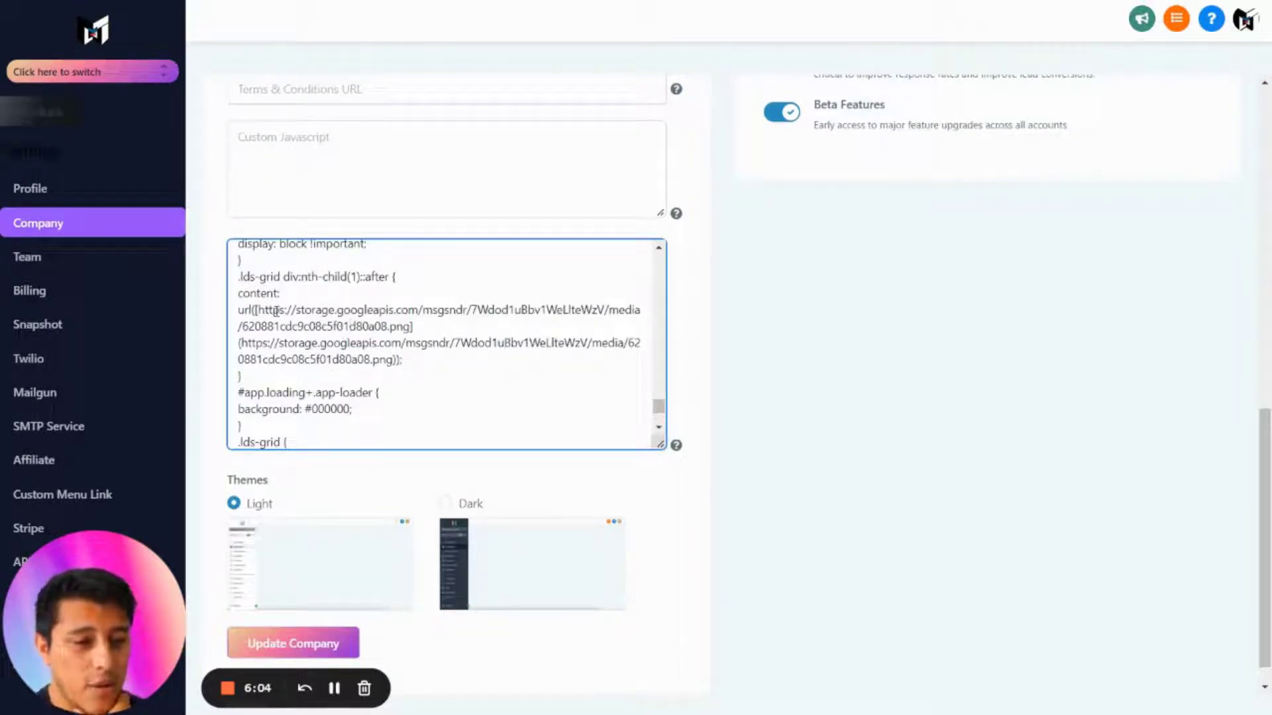
pyautogui.moveTo(257, 310); pyautogui.dragTo(402, 359)
pyautogui.click(393, 332)
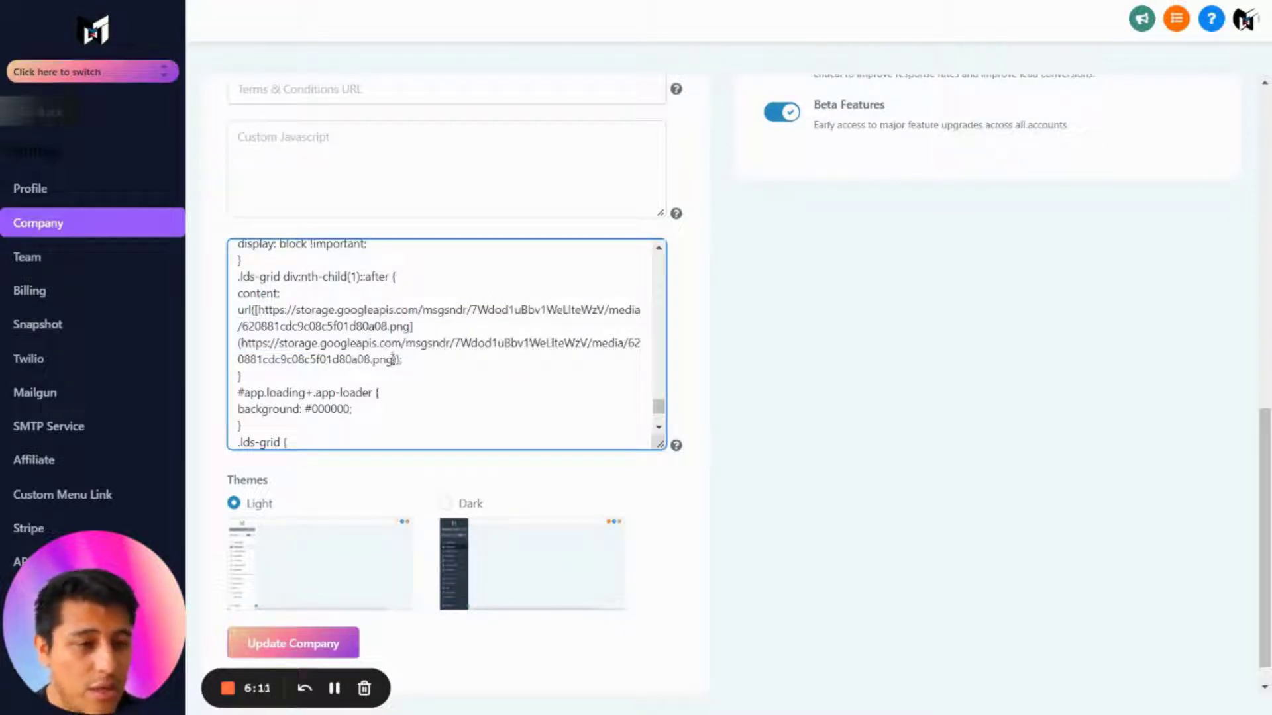
pyautogui.moveTo(393, 359); pyautogui.dragTo(271, 306)
pyautogui.click(271, 305)
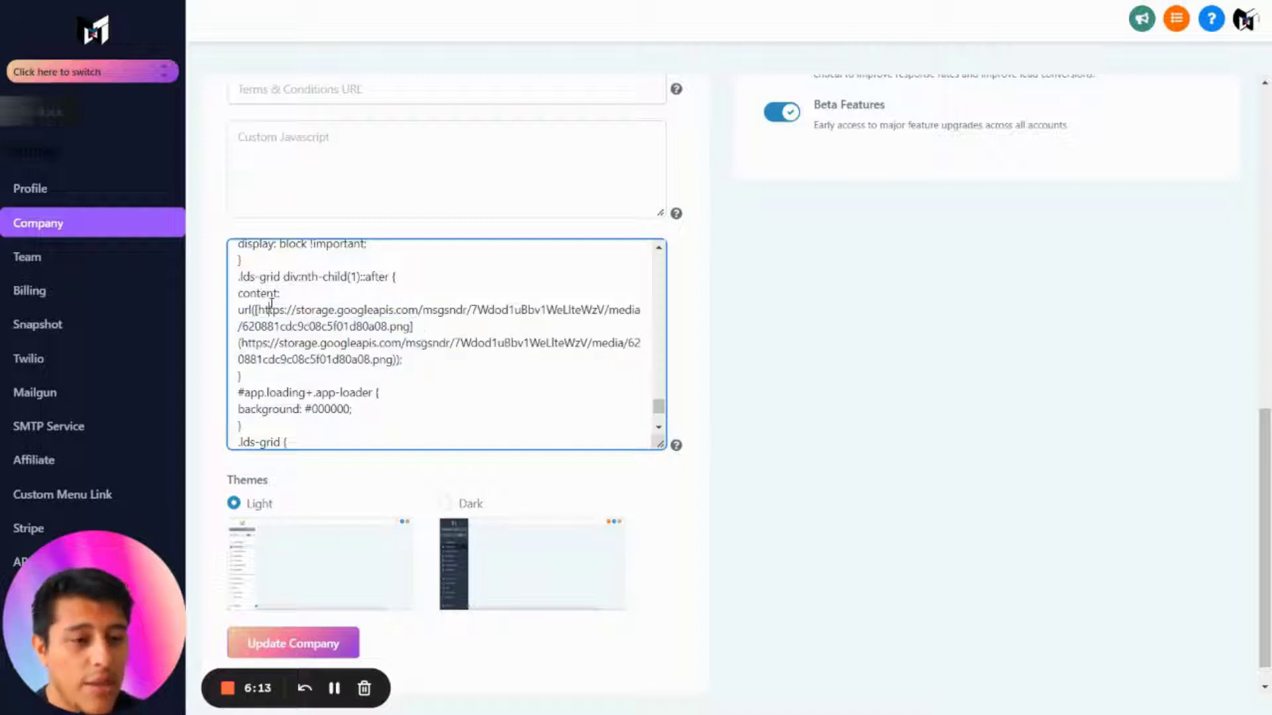
pyautogui.click(324, 631)
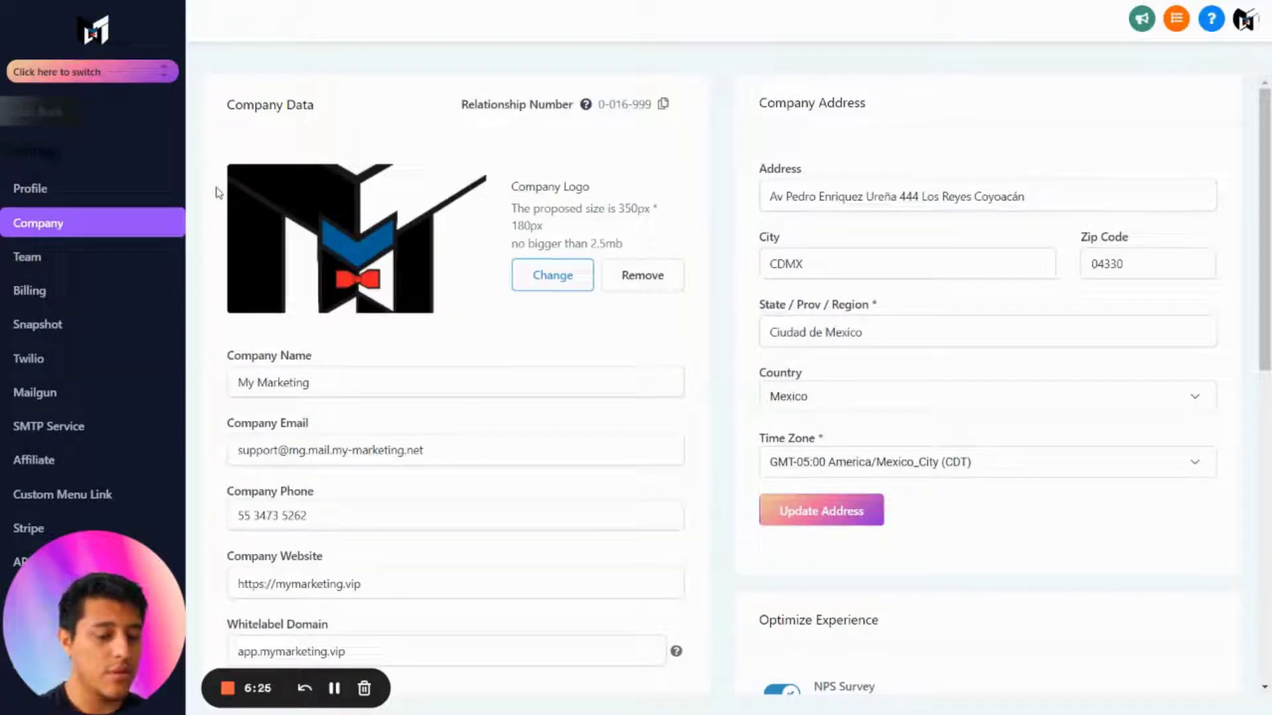
# Step: Leave full screen, review the loader image URL in the saved Custom CSS and update the company settings again
pyautogui.press('F11')
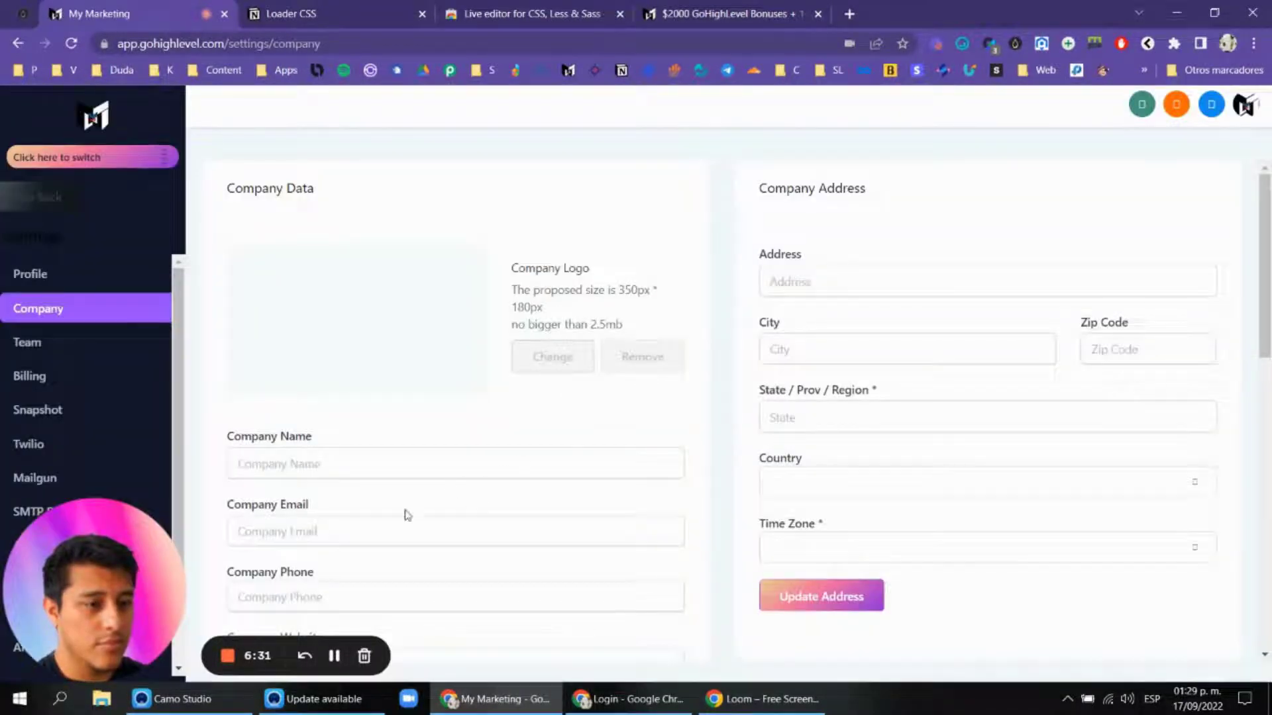
pyautogui.scroll(-20, 344, 627)
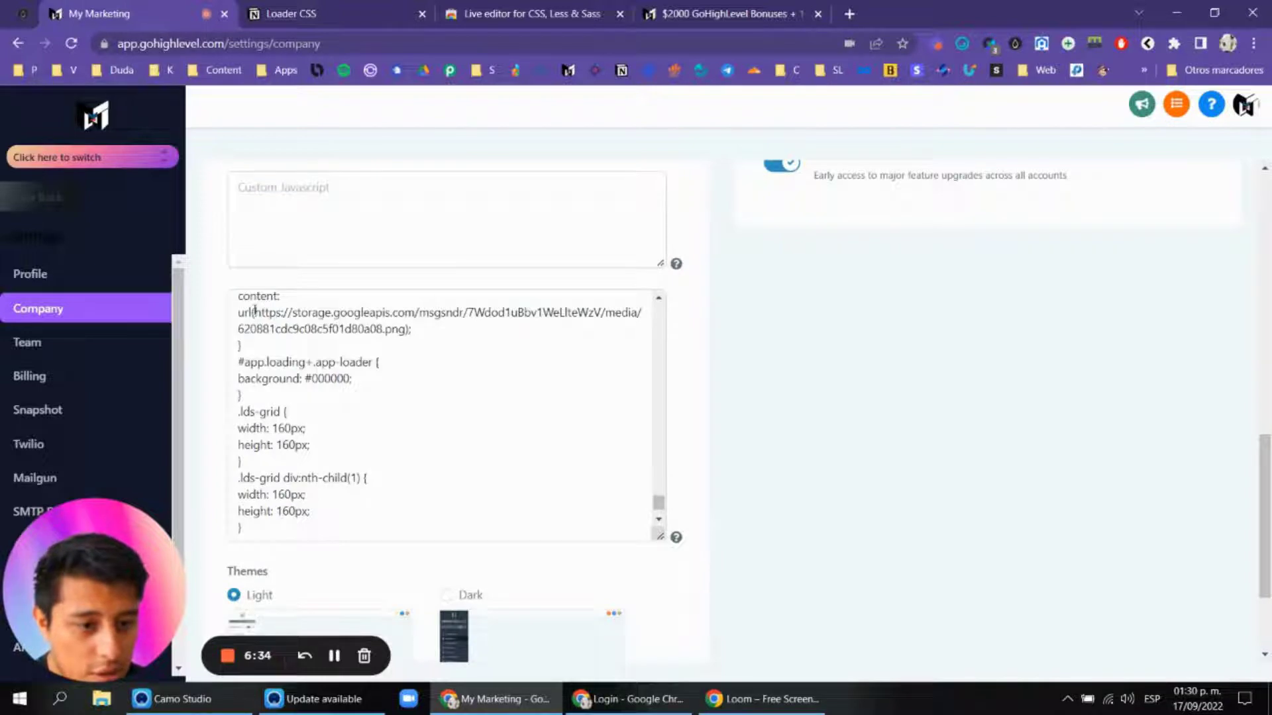
pyautogui.click(255, 311)
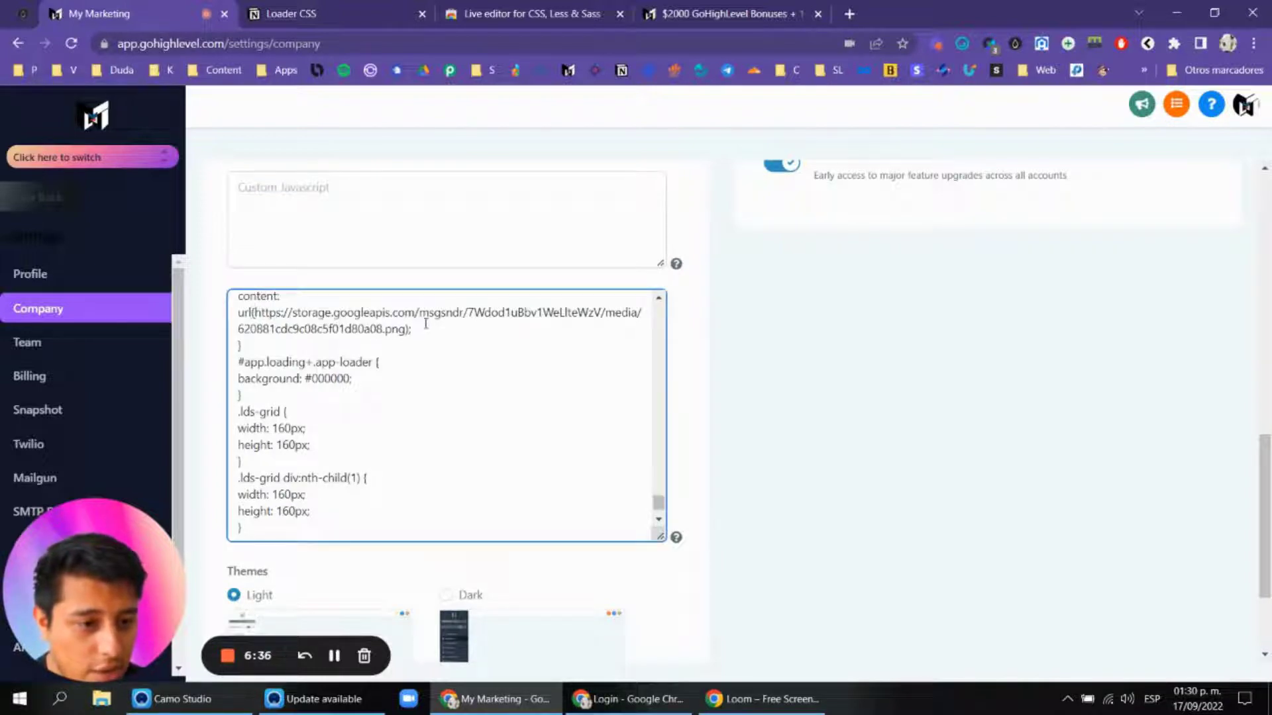
pyautogui.moveTo(406, 329); pyautogui.dragTo(256, 312)
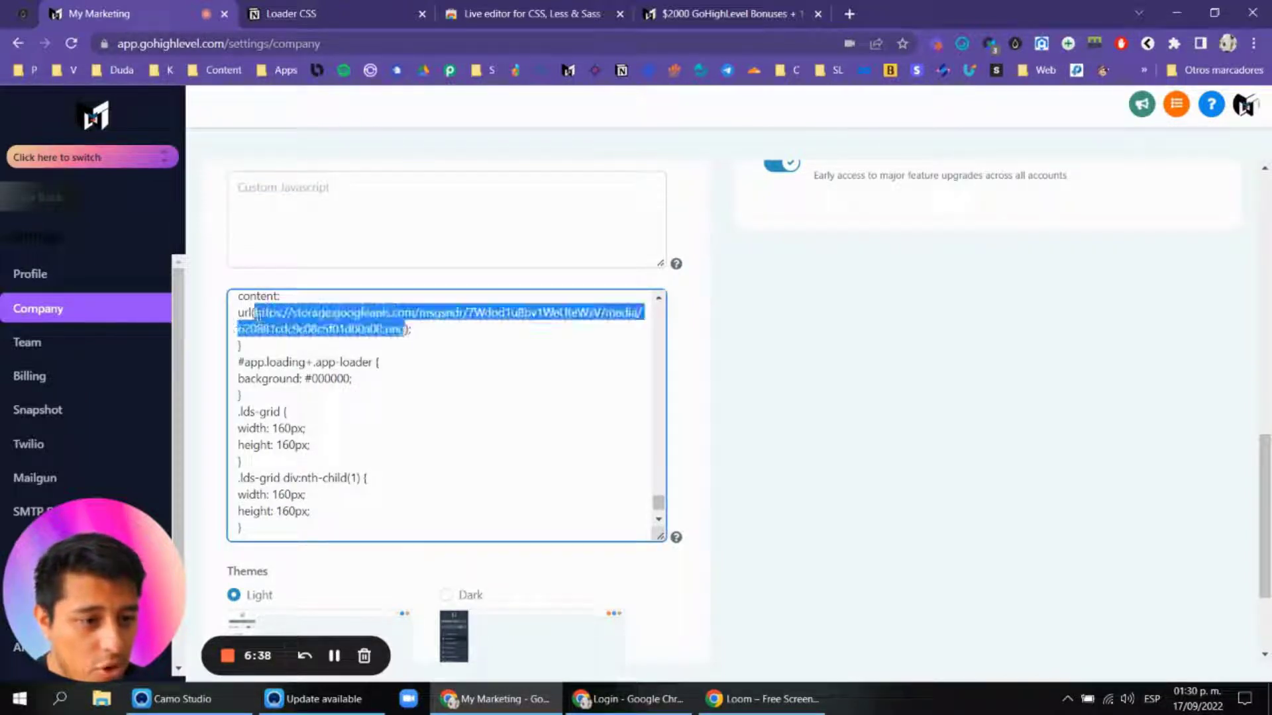
pyautogui.click(439, 434)
pyautogui.scroll(-2, 355, 616)
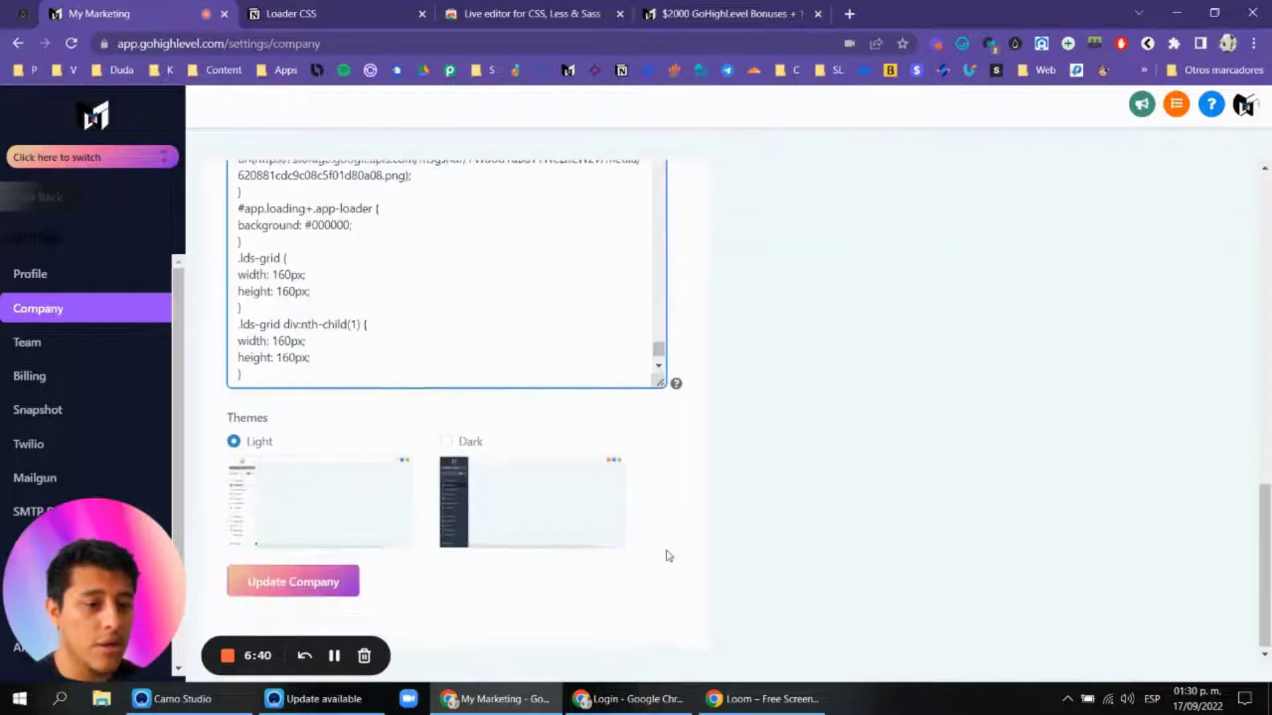
pyautogui.click(341, 585)
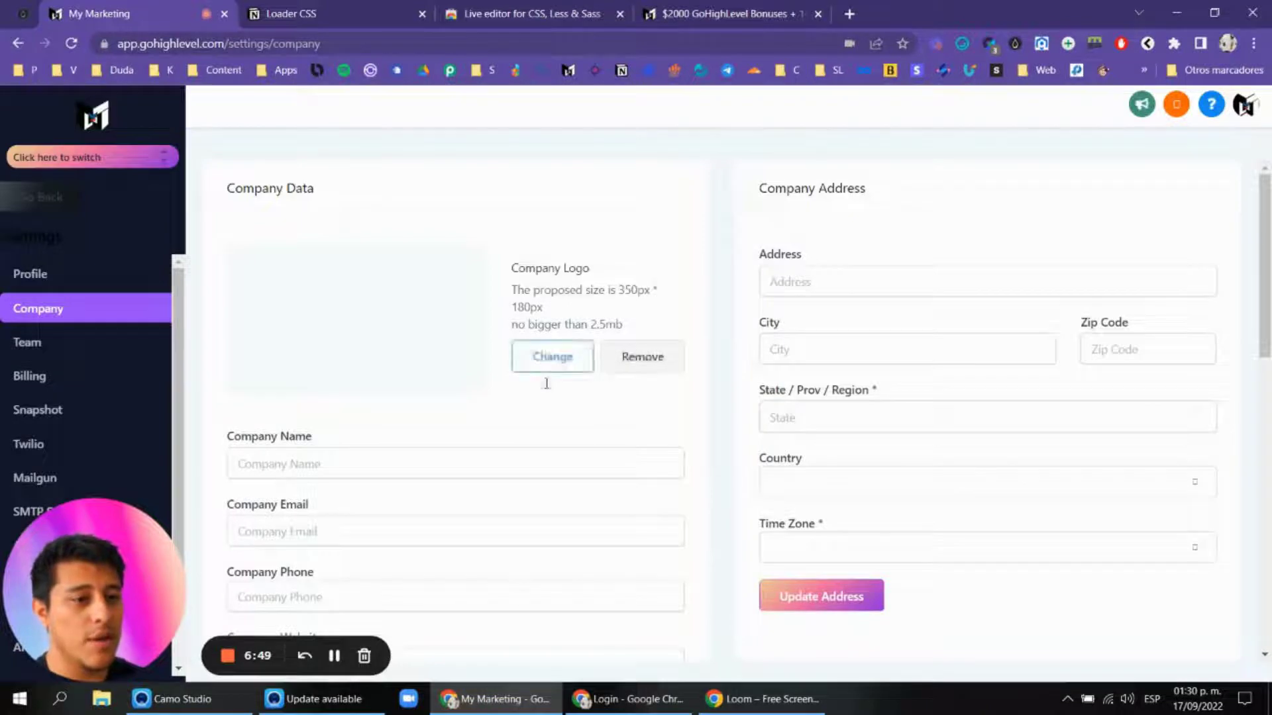
# Step: Enlarge the Custom CSS field and locate the loader image URL under .lds-grid div:nth-child(1)::after
pyautogui.scroll(-10, 696, 346)
pyautogui.moveTo(656, 378); pyautogui.dragTo(659, 564)
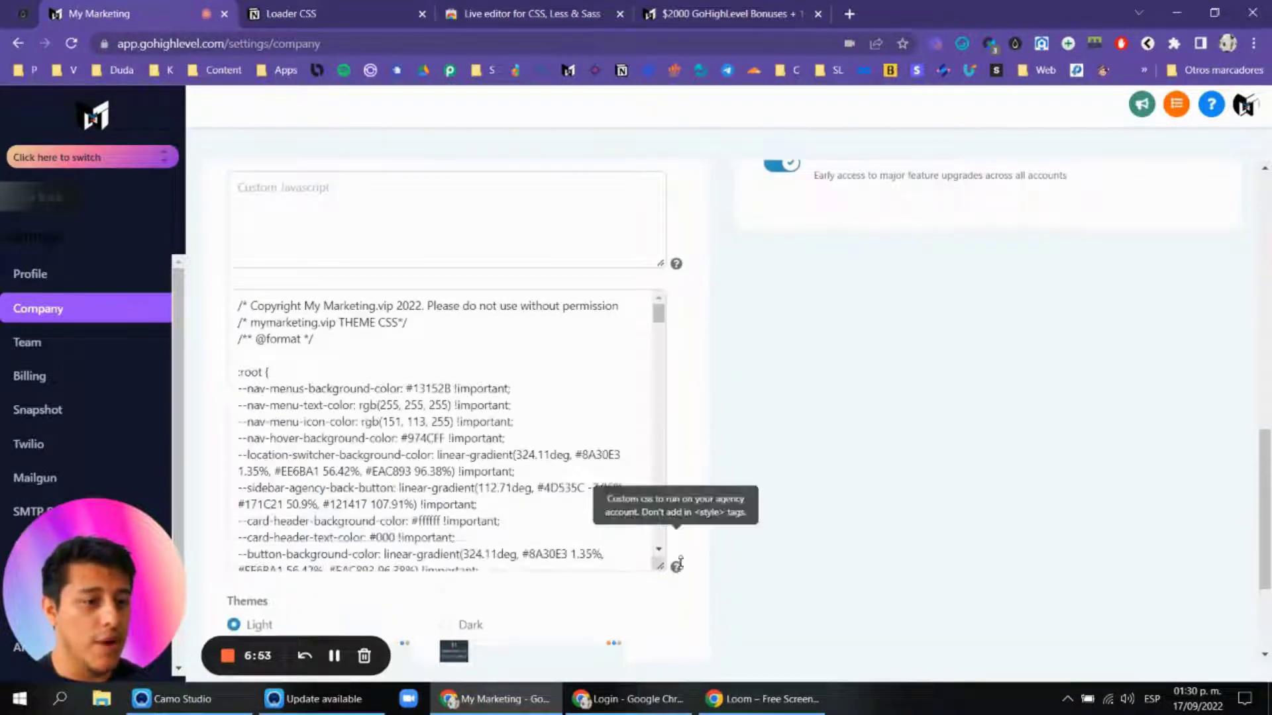
pyautogui.scroll(-5, 616, 420)
pyautogui.moveTo(658, 368); pyautogui.dragTo(659, 536)
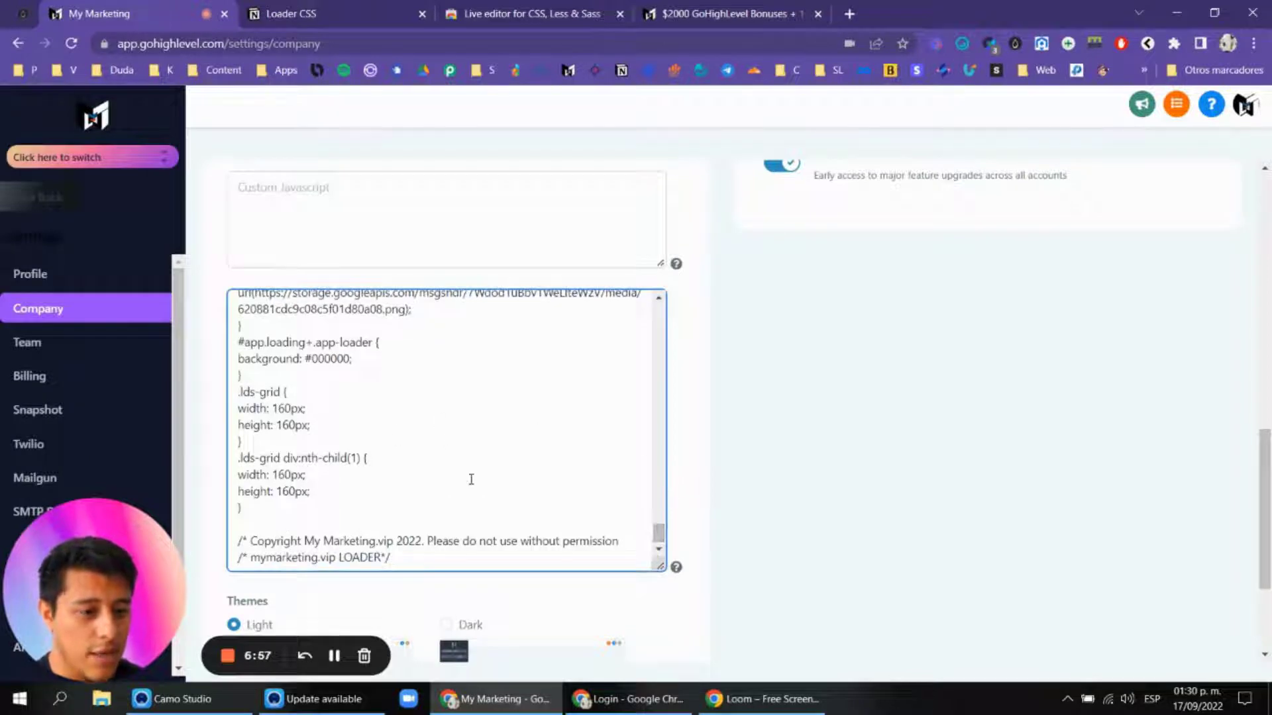
pyautogui.scroll(3, 441, 444)
pyautogui.moveTo(408, 474); pyautogui.dragTo(263, 457)
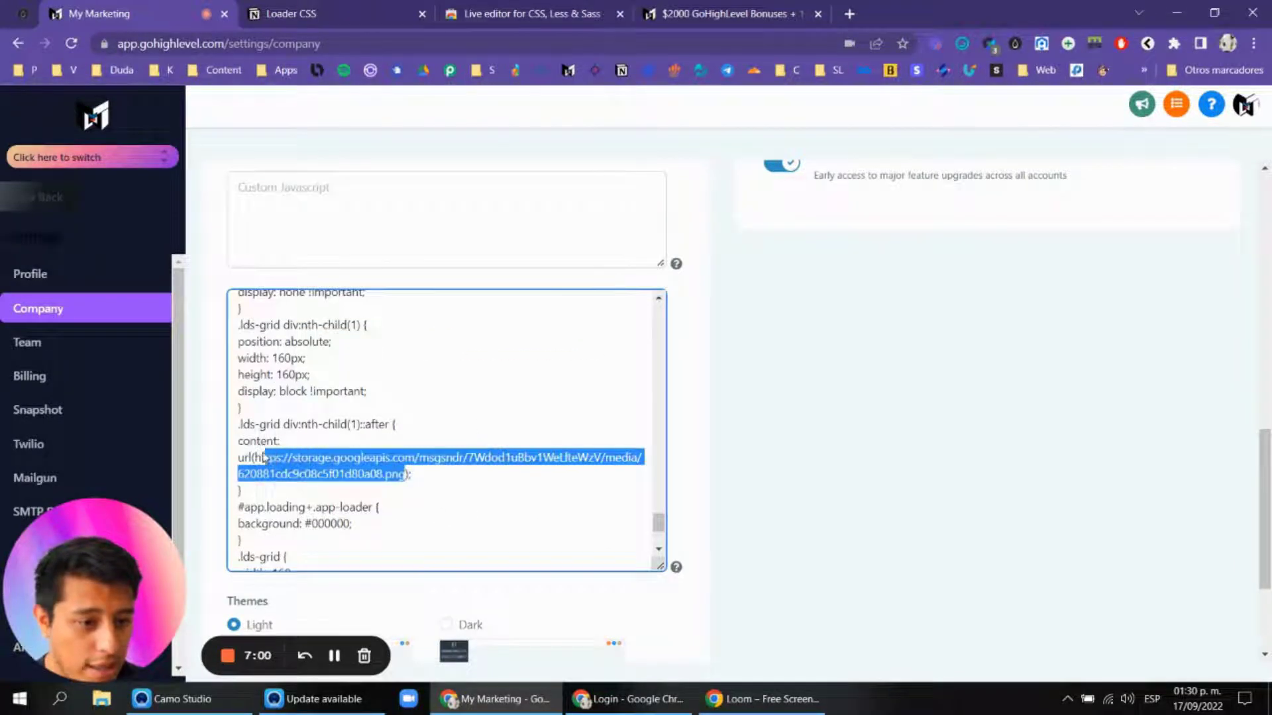
pyautogui.click(776, 418)
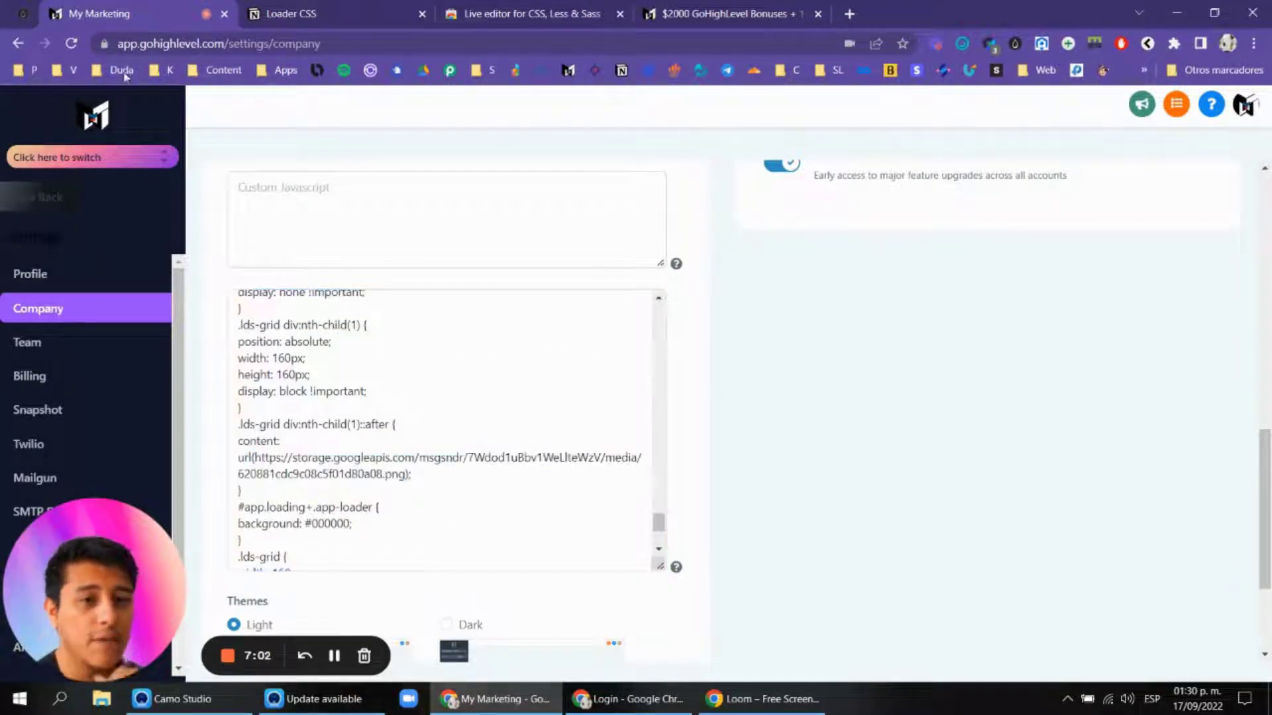
# Step: Switch from the agency account to the Pi-Saas Academy sub-account
pyautogui.click(98, 159)
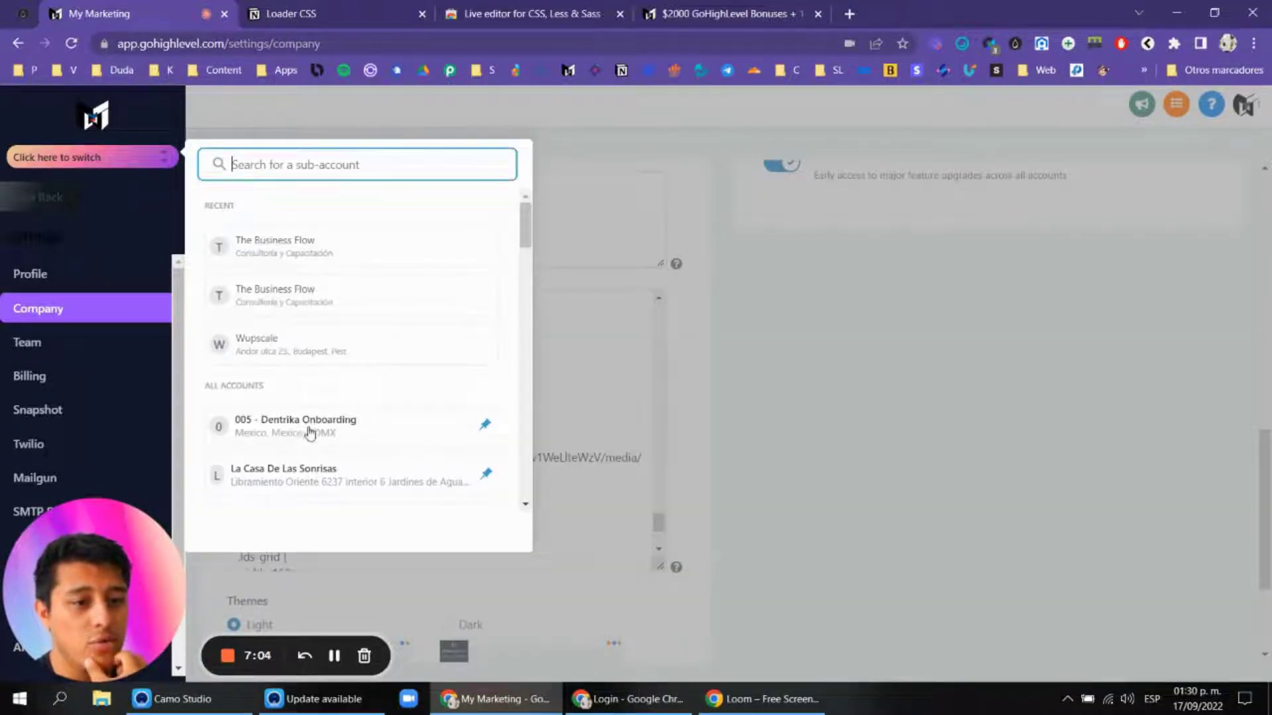
pyautogui.scroll(-4, 312, 424)
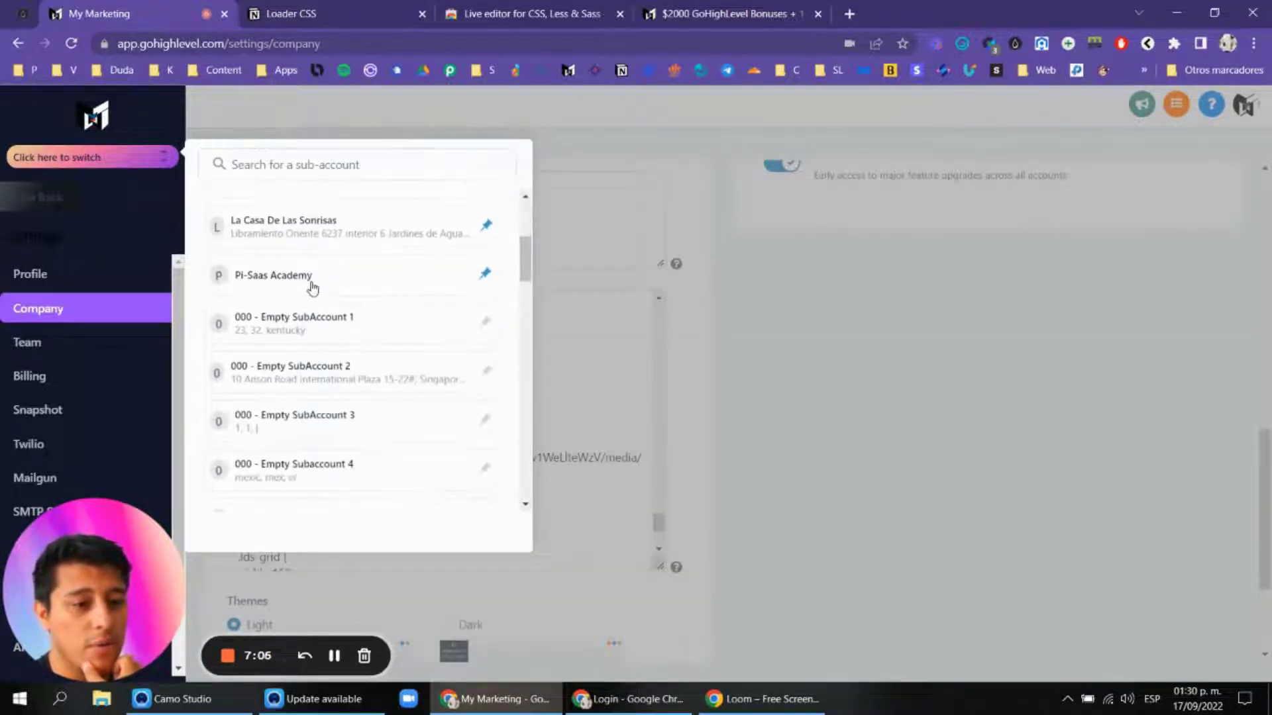
pyautogui.click(309, 280)
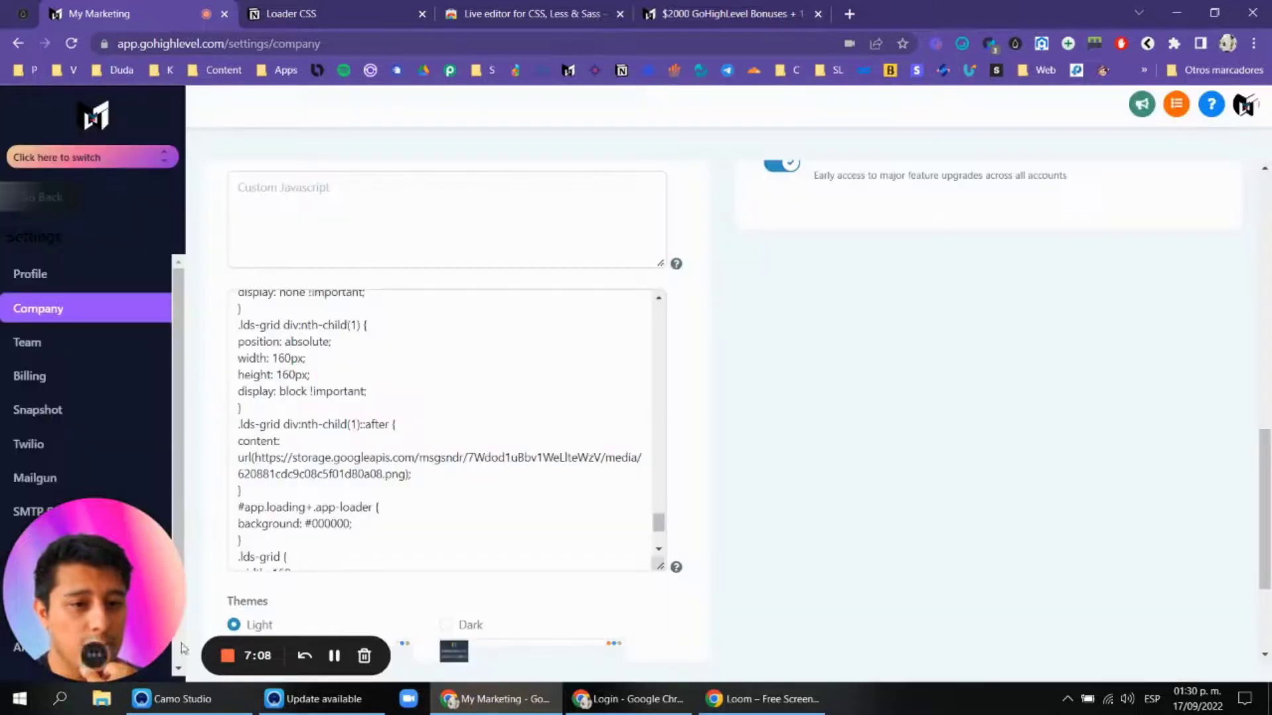
pyautogui.scroll(-2, 119, 434)
pyautogui.moveTo(76, 600); pyautogui.dragTo(401, 594)
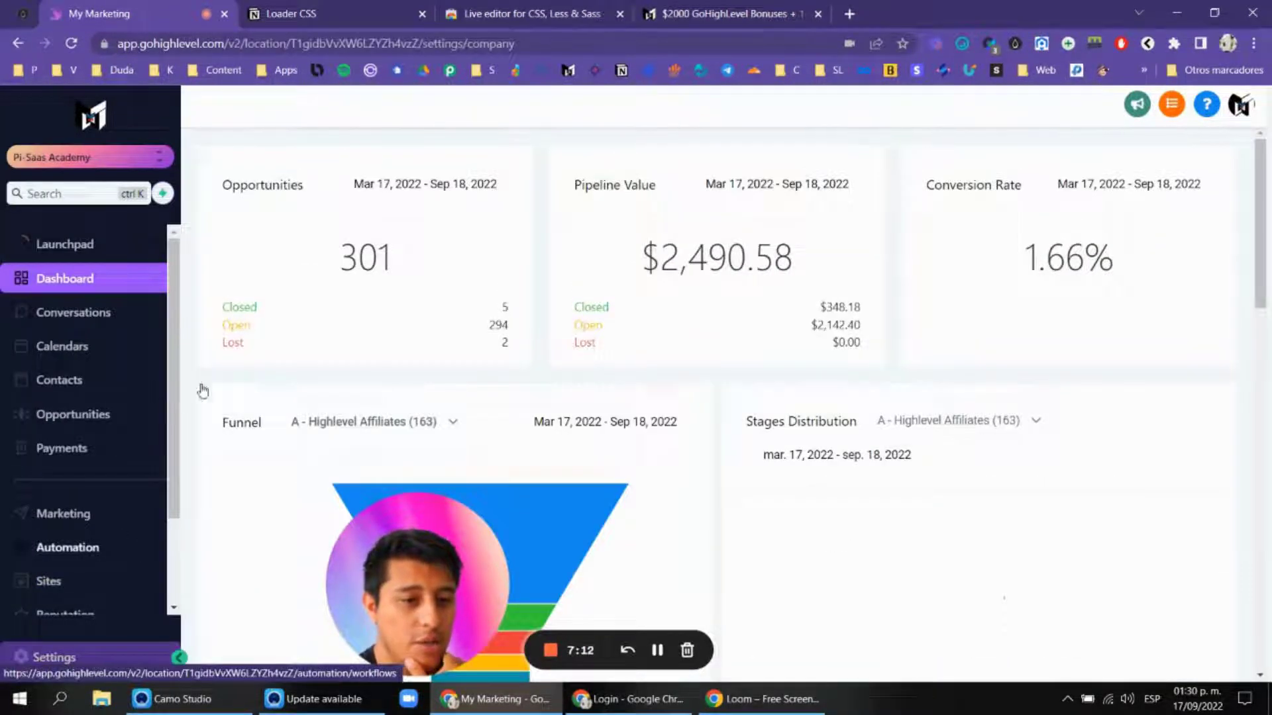
# Step: Go to the Media section of the sub-account's settings and open its media library
pyautogui.scroll(-1, 87, 504)
pyautogui.scroll(-1, 87, 503)
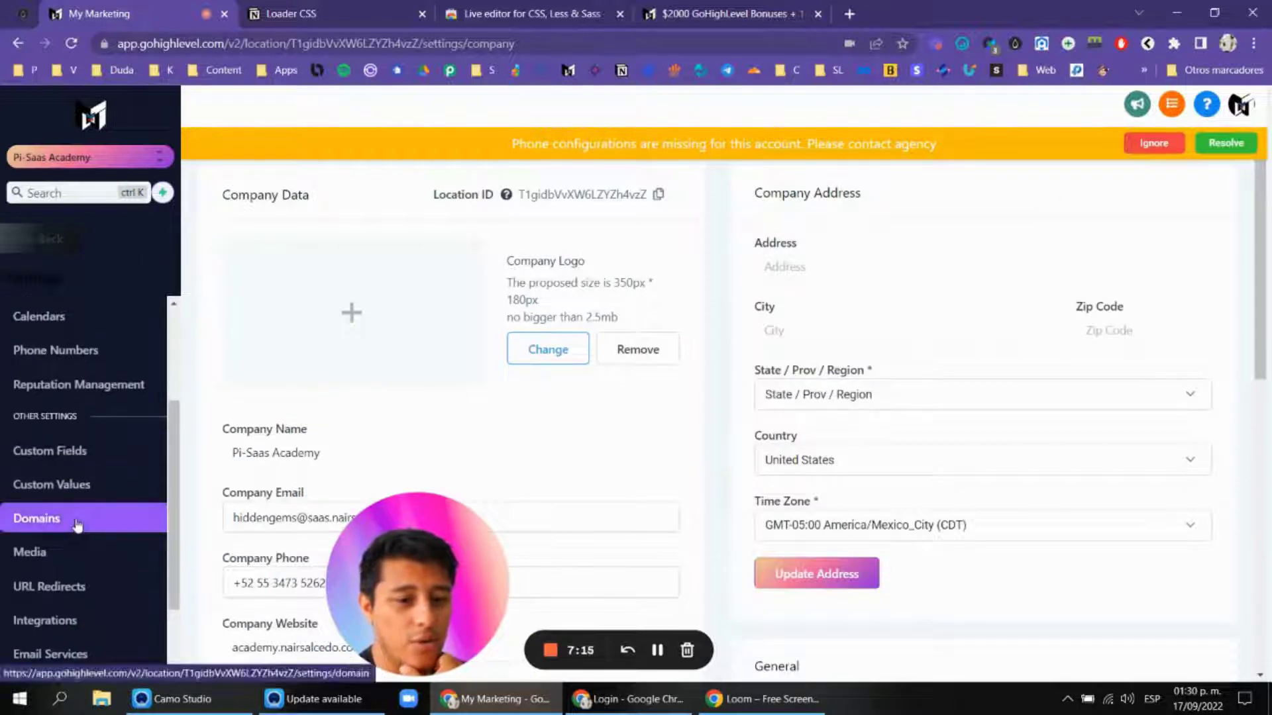
pyautogui.click(40, 551)
pyautogui.moveTo(378, 590); pyautogui.dragTo(267, 624)
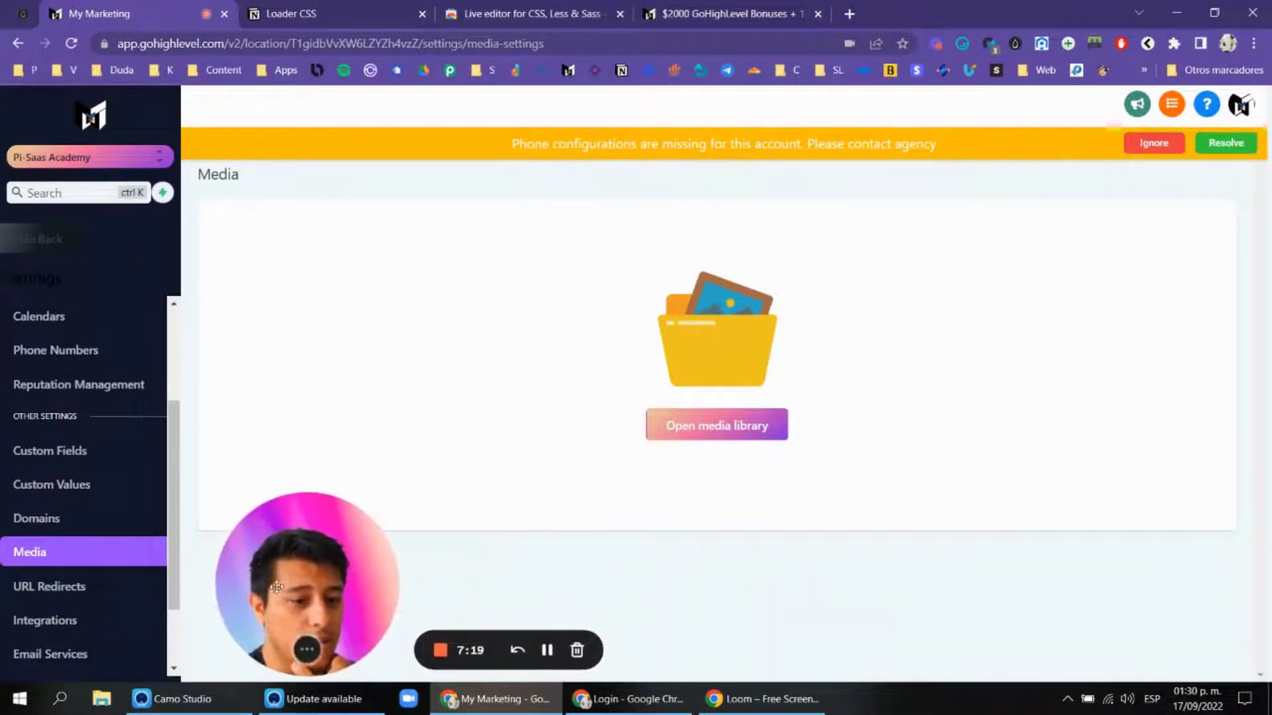
pyautogui.click(774, 434)
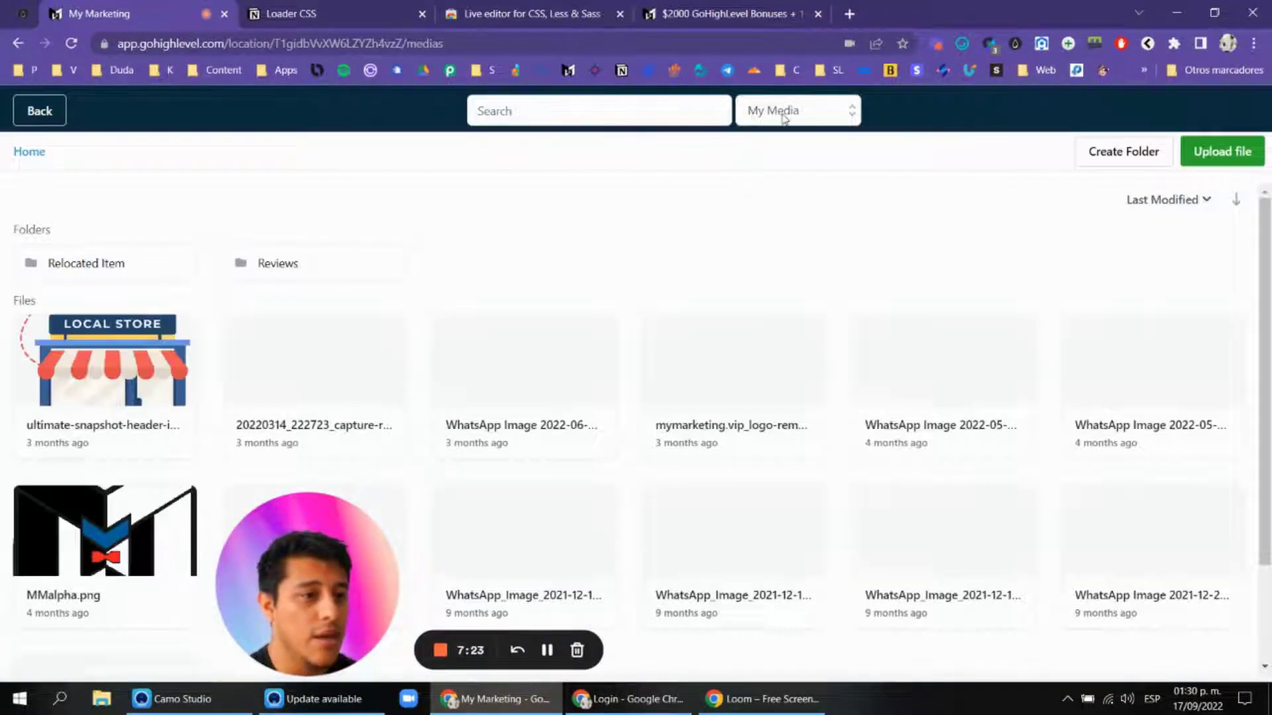
# Step: Search the Unsplash images for "dog", clear the search and leave the media library
pyautogui.click(783, 115)
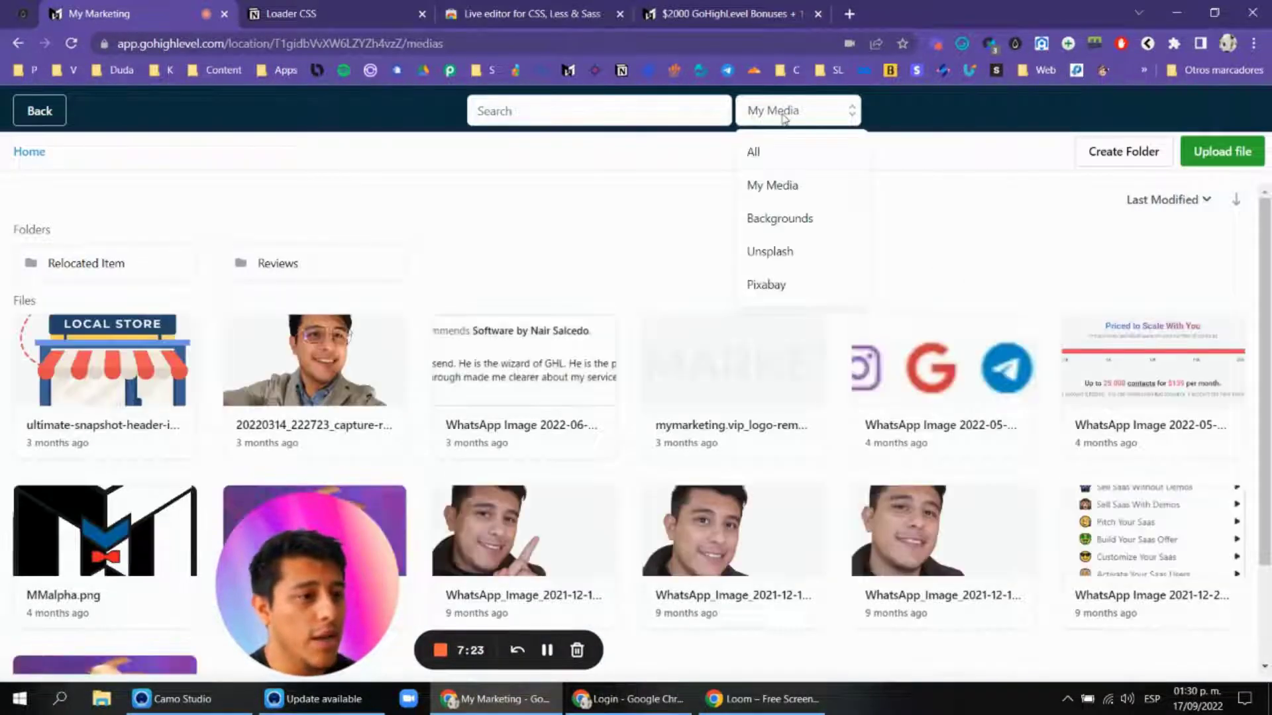
pyautogui.click(784, 249)
pyautogui.click(630, 120)
pyautogui.write('do')
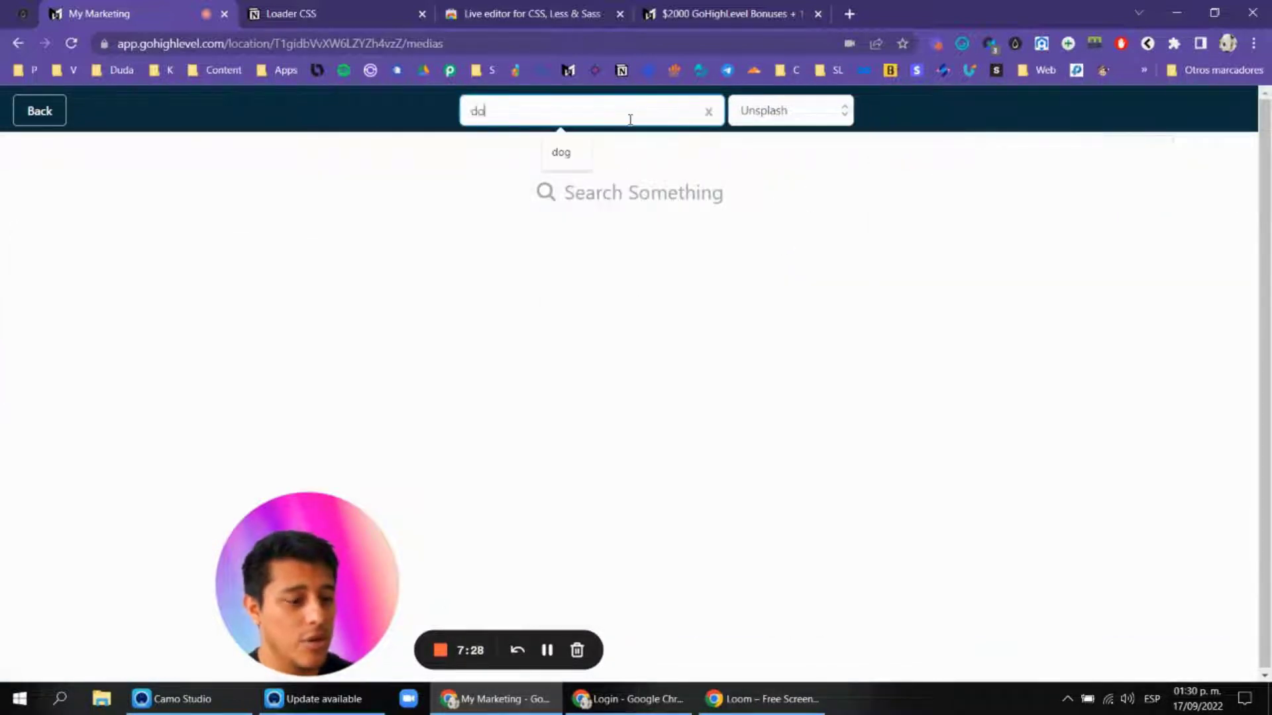
pyautogui.write('g')
pyautogui.press('Return')
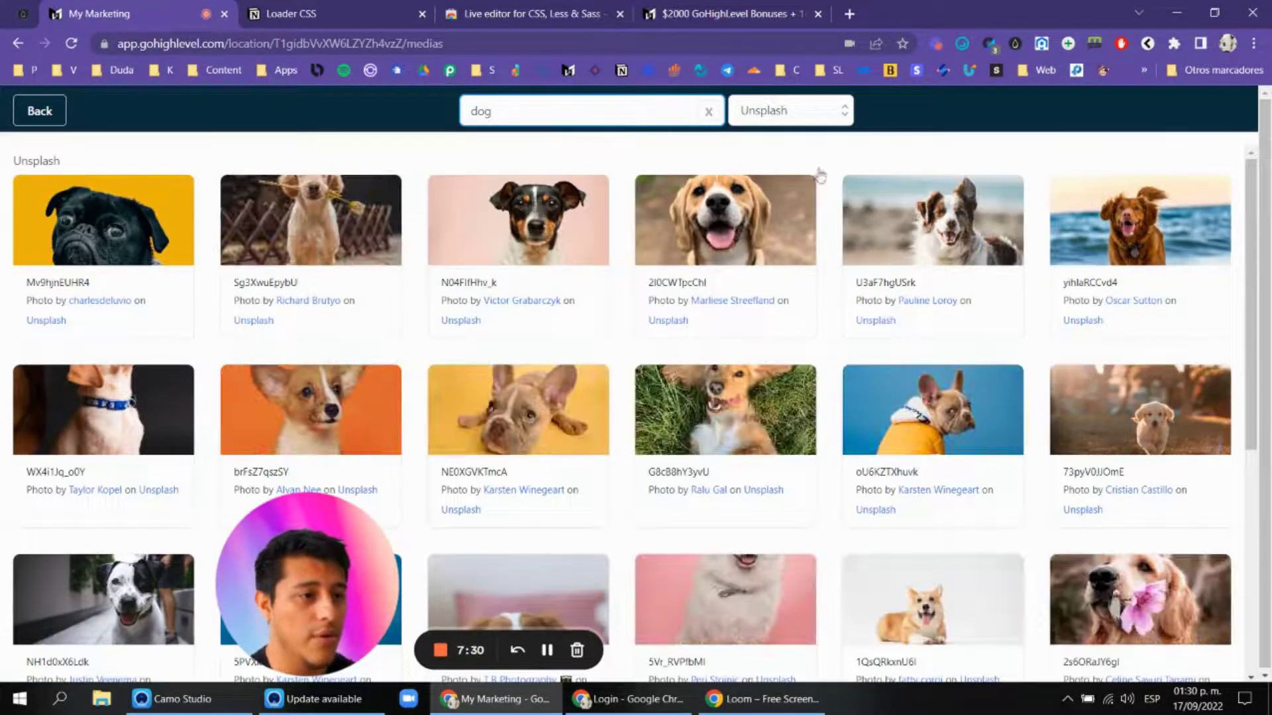
pyautogui.doubleClick(624, 108)
pyautogui.press('BackSpace')
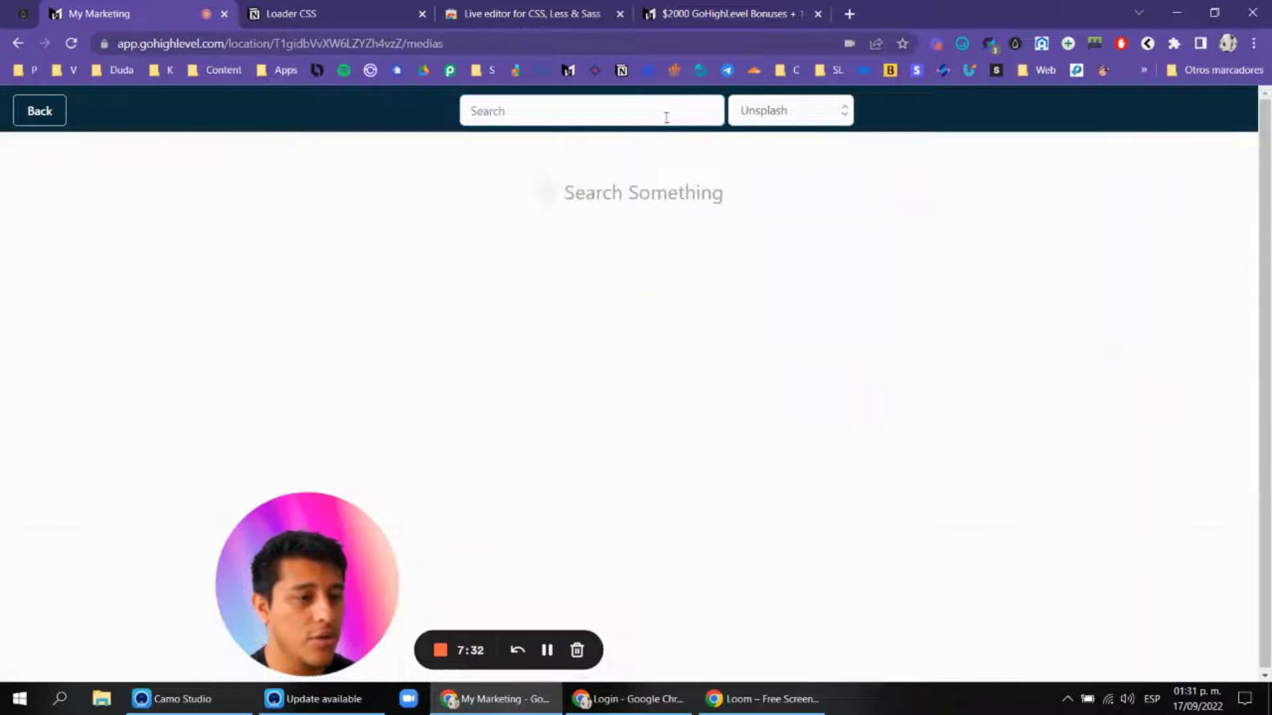
pyautogui.click(55, 116)
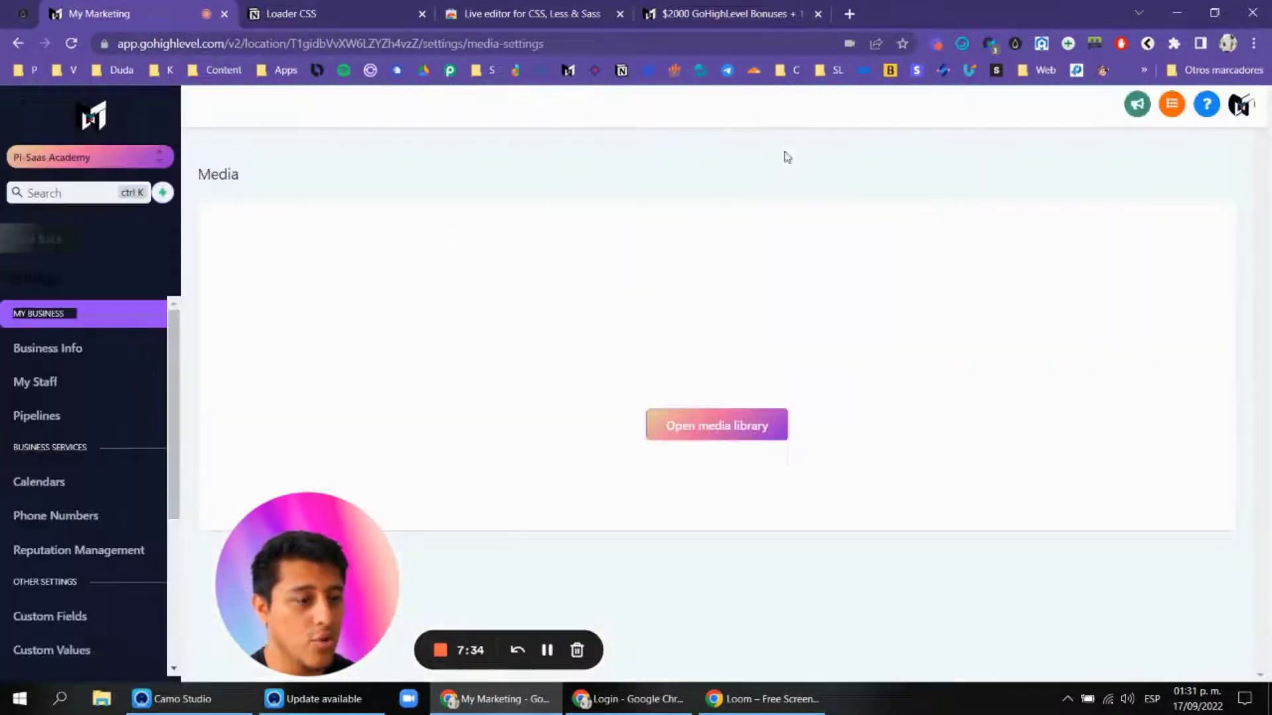
# Step: Reopen the media library, browse the files in My Media and bring up the file upload option
pyautogui.click(673, 424)
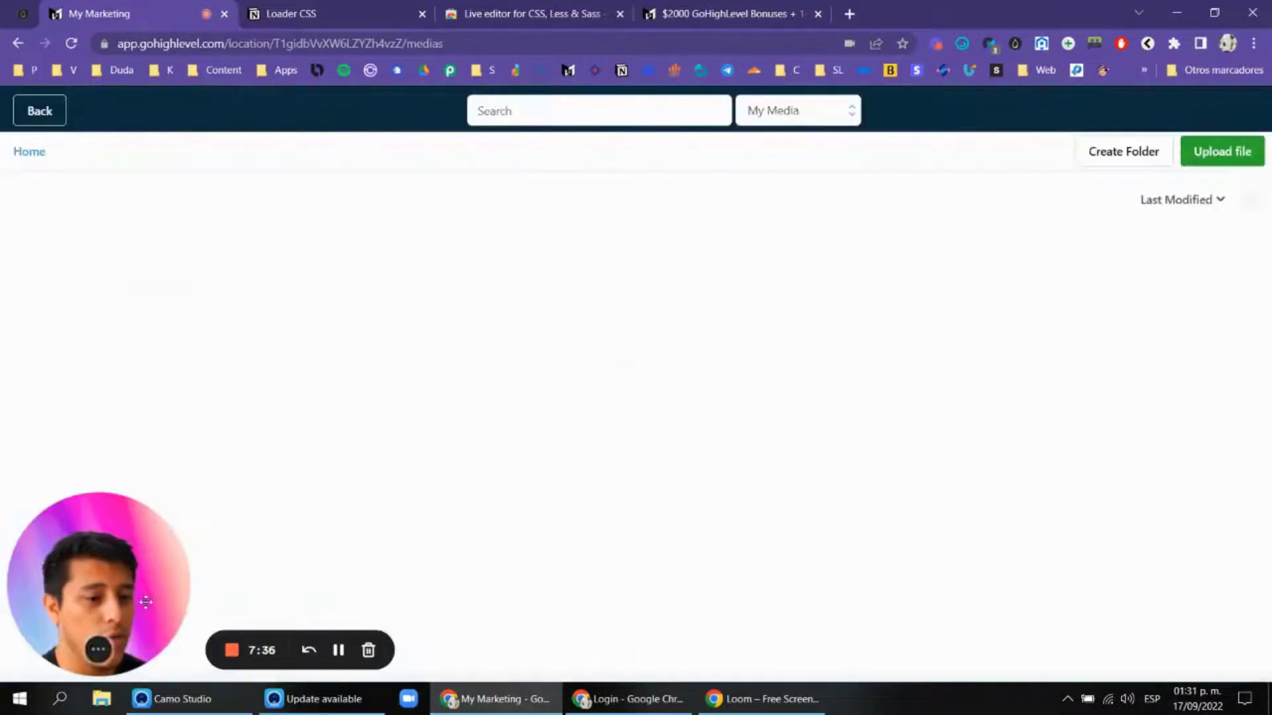
pyautogui.scroll(-1, 609, 503)
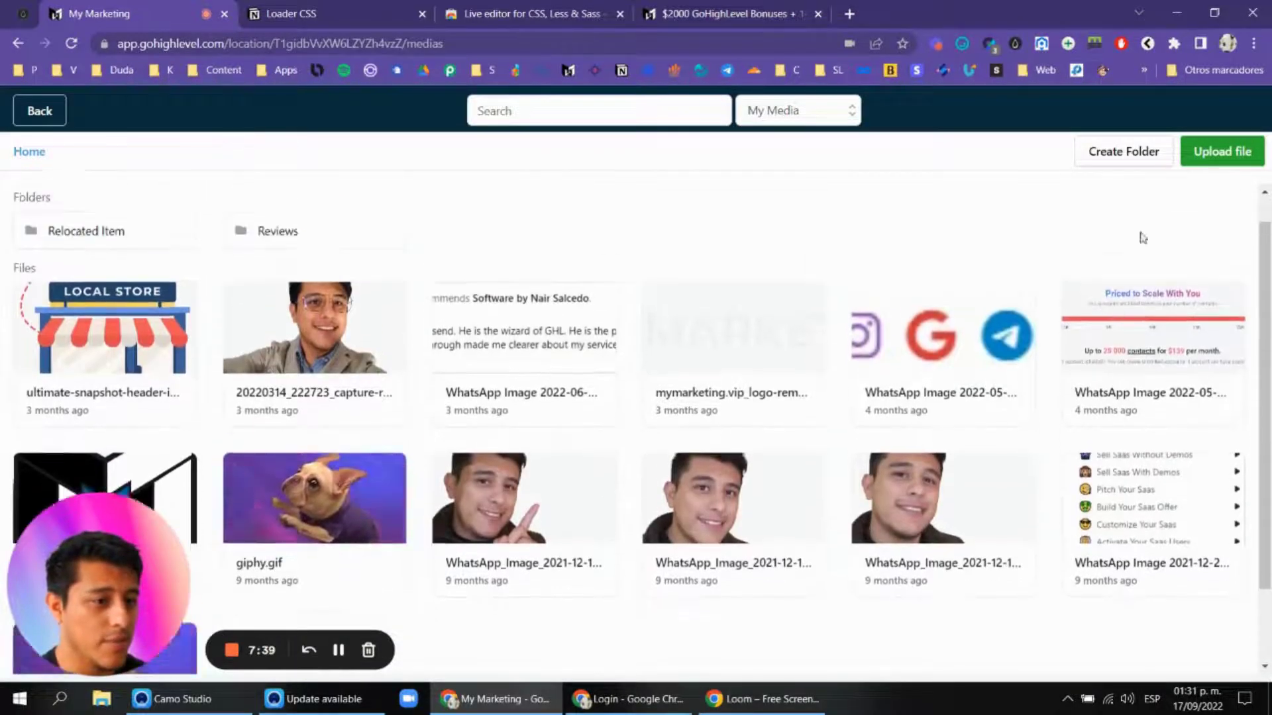
pyautogui.scroll(-2, 610, 450)
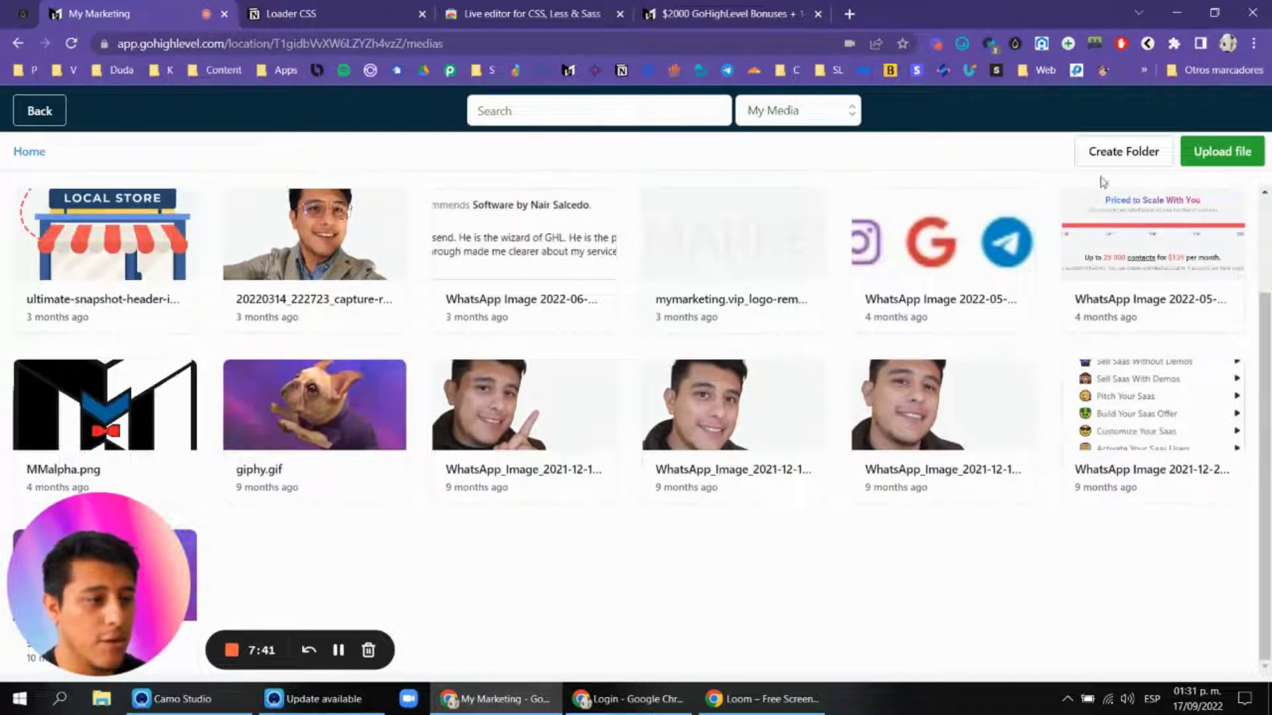
pyautogui.click(1205, 154)
pyautogui.click(1112, 42)
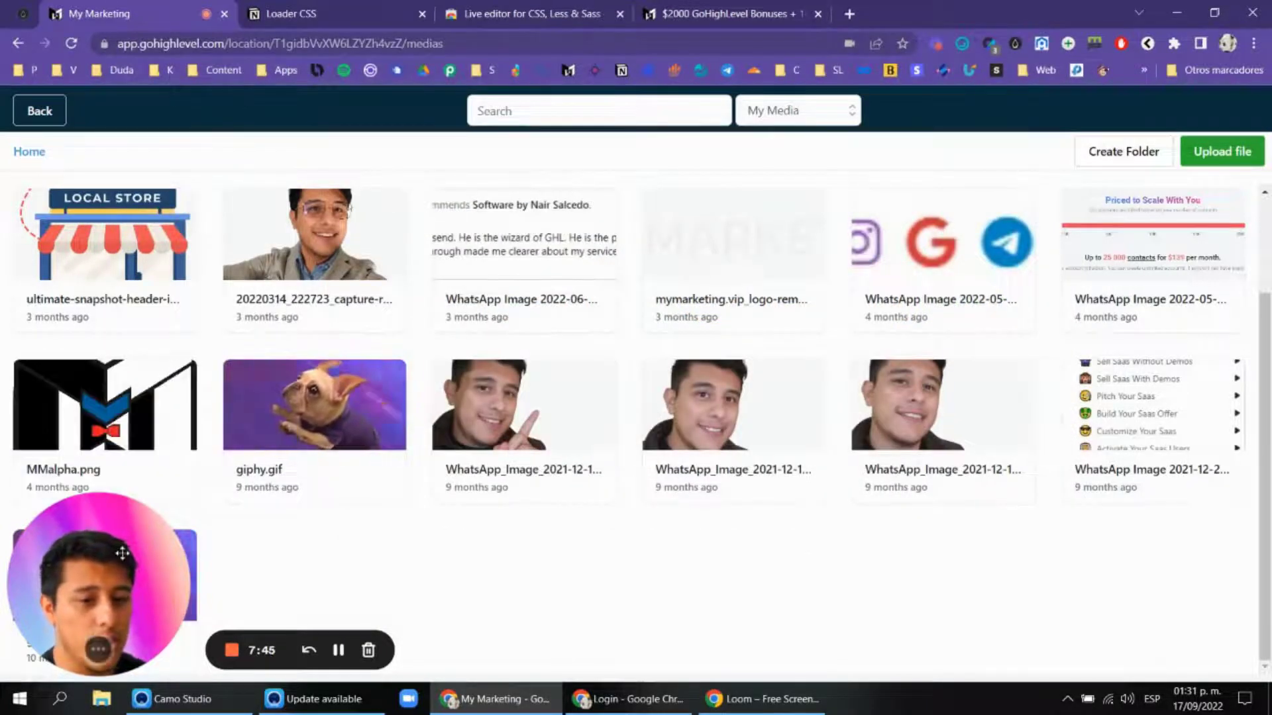
# Step: Copy the link of the MMalpha.png image from the media library
pyautogui.moveTo(100, 583); pyautogui.dragTo(590, 583)
pyautogui.click(165, 457)
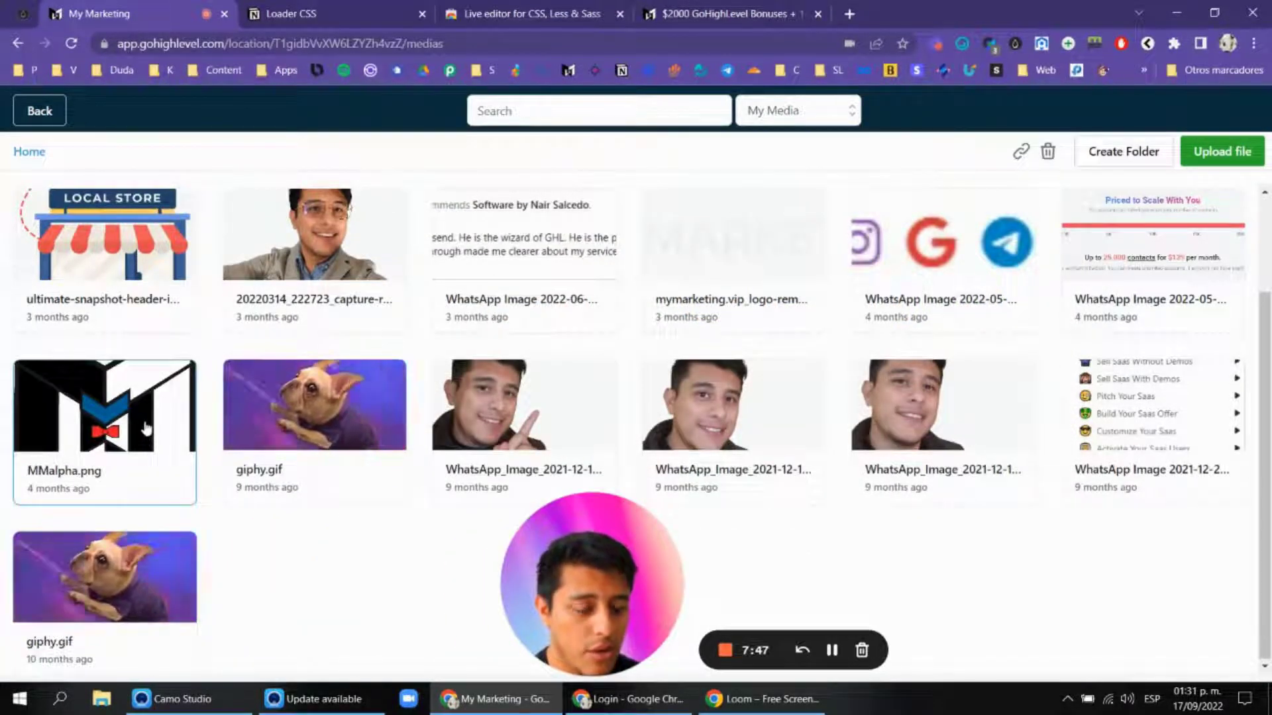
pyautogui.rightClick(138, 409)
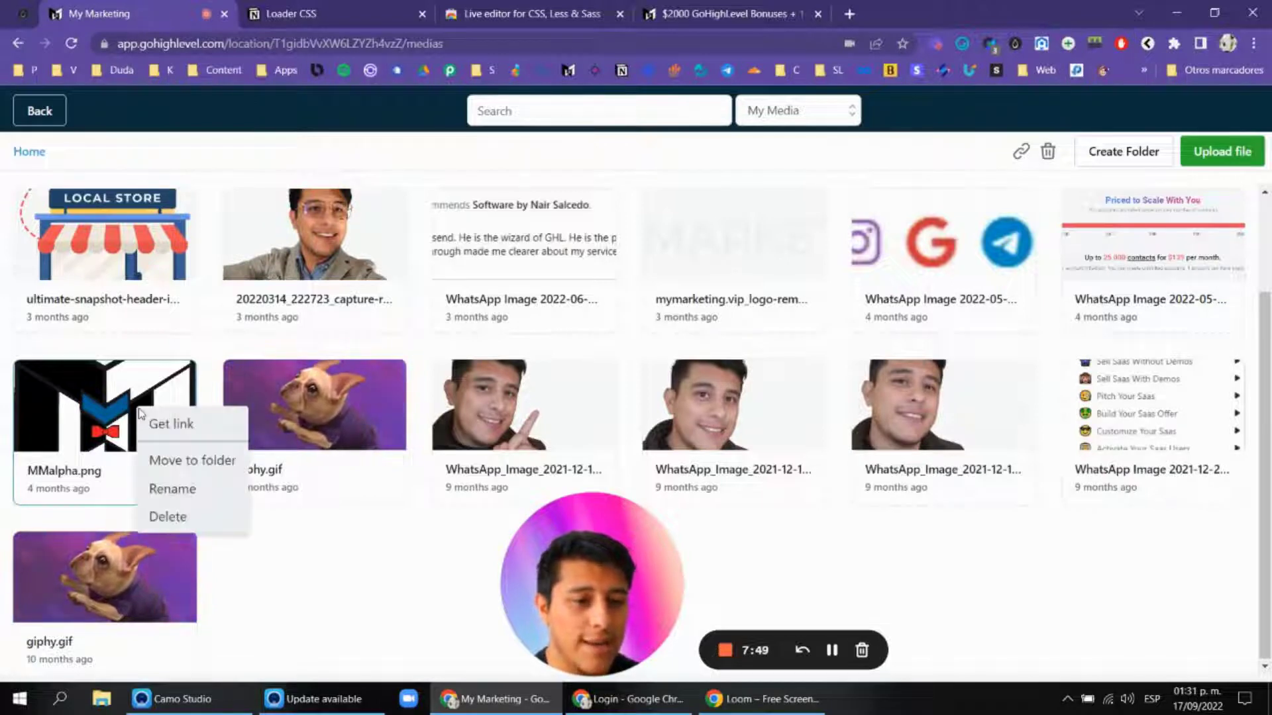
pyautogui.click(173, 421)
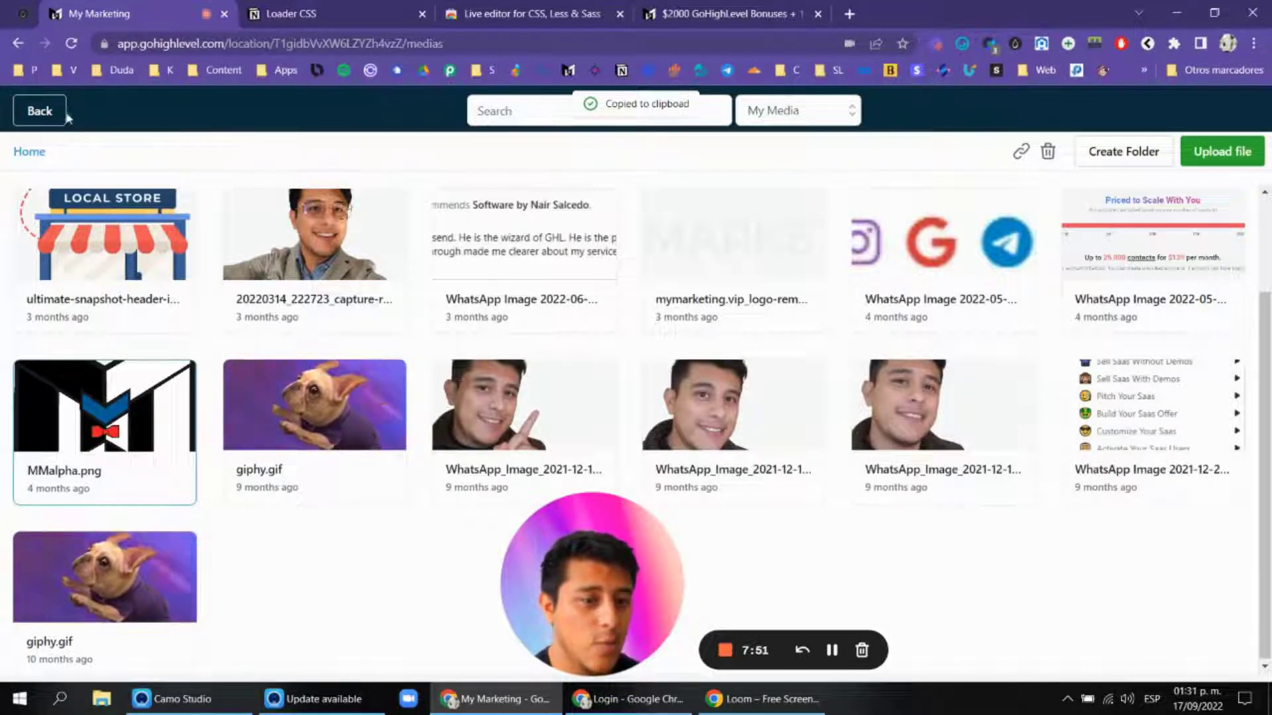
# Step: Leave the media library and switch back to the agency view's company settings
pyautogui.click(41, 112)
pyautogui.click(106, 153)
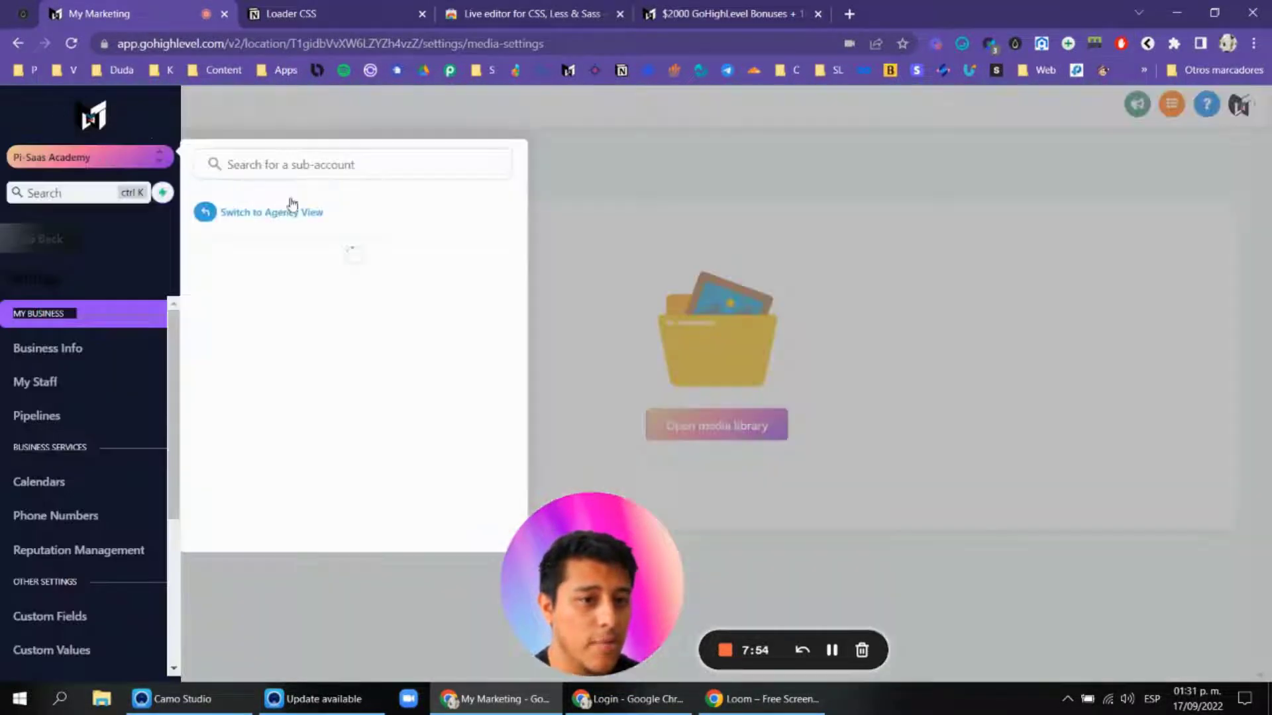
pyautogui.click(292, 213)
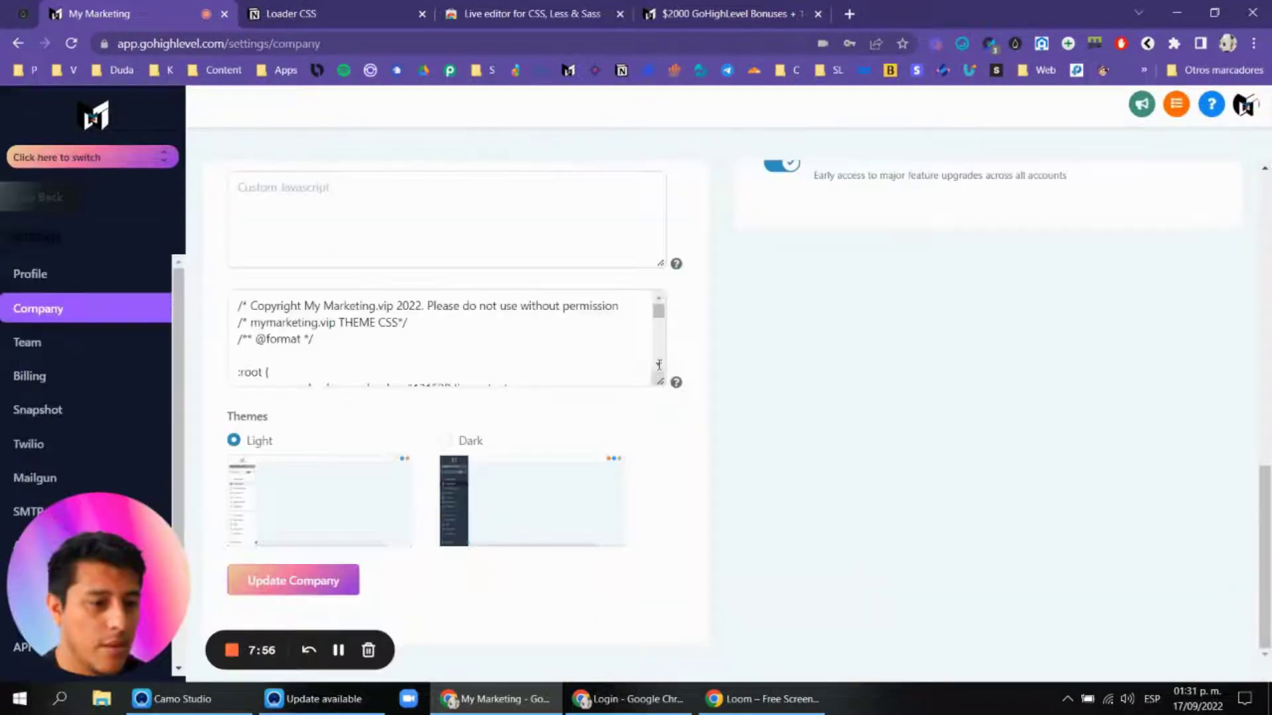
# Step: Replace the loader image URL under .lds-grid div:nth-child(1)::after in the Custom CSS with the copied MMalpha.png link and update the company settings
pyautogui.scroll(-3, 617, 326)
pyautogui.moveTo(660, 381); pyautogui.dragTo(660, 555)
pyautogui.scroll(-5, 553, 377)
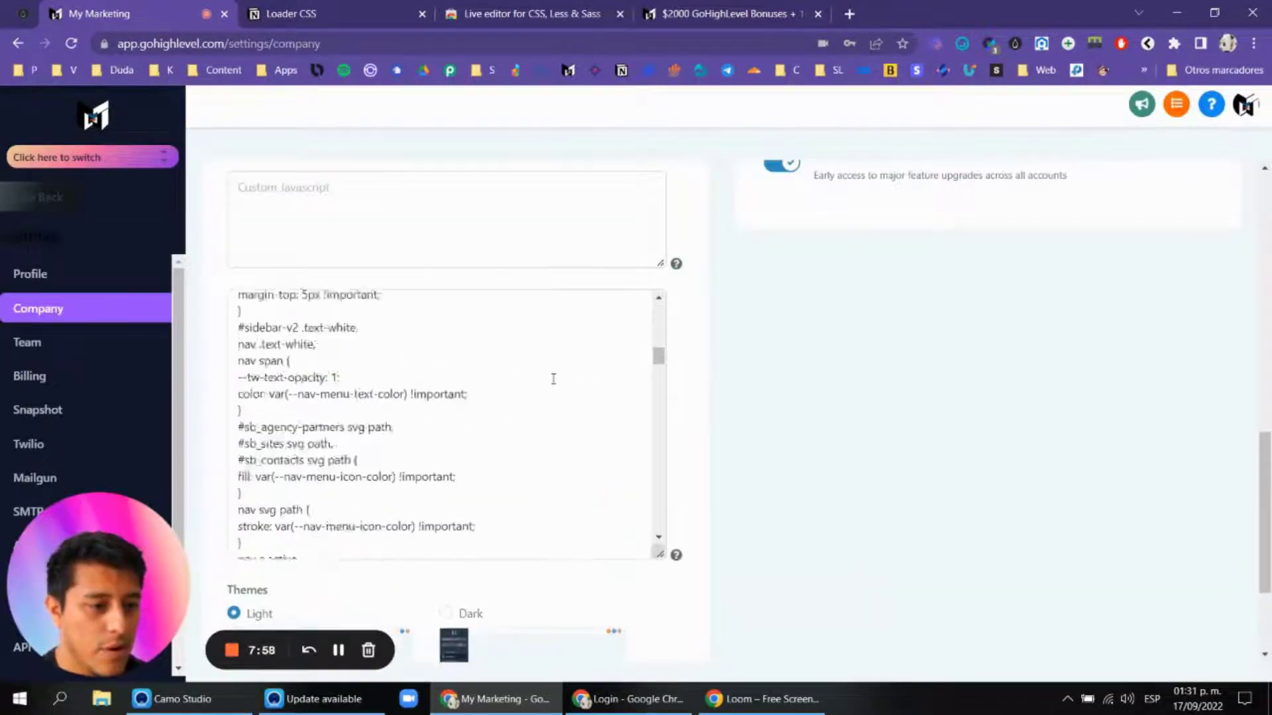
pyautogui.scroll(-15, 553, 377)
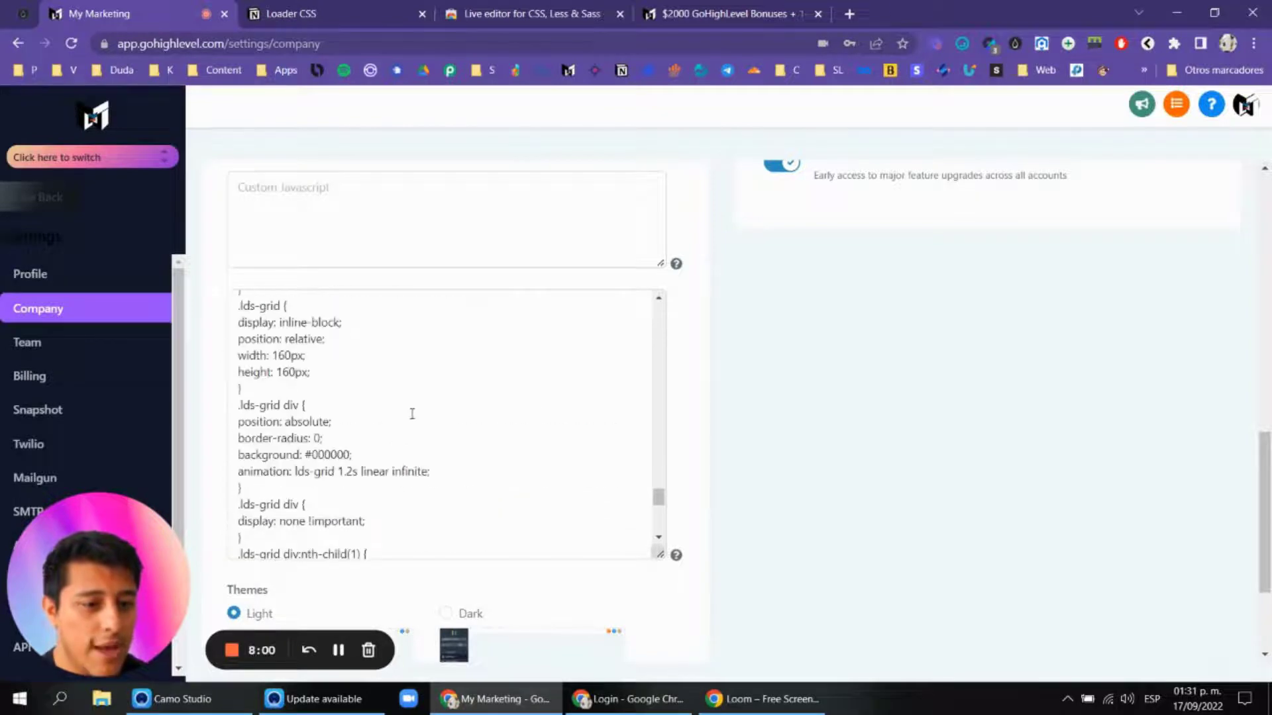
pyautogui.scroll(-4, 412, 415)
pyautogui.scroll(1, 388, 373)
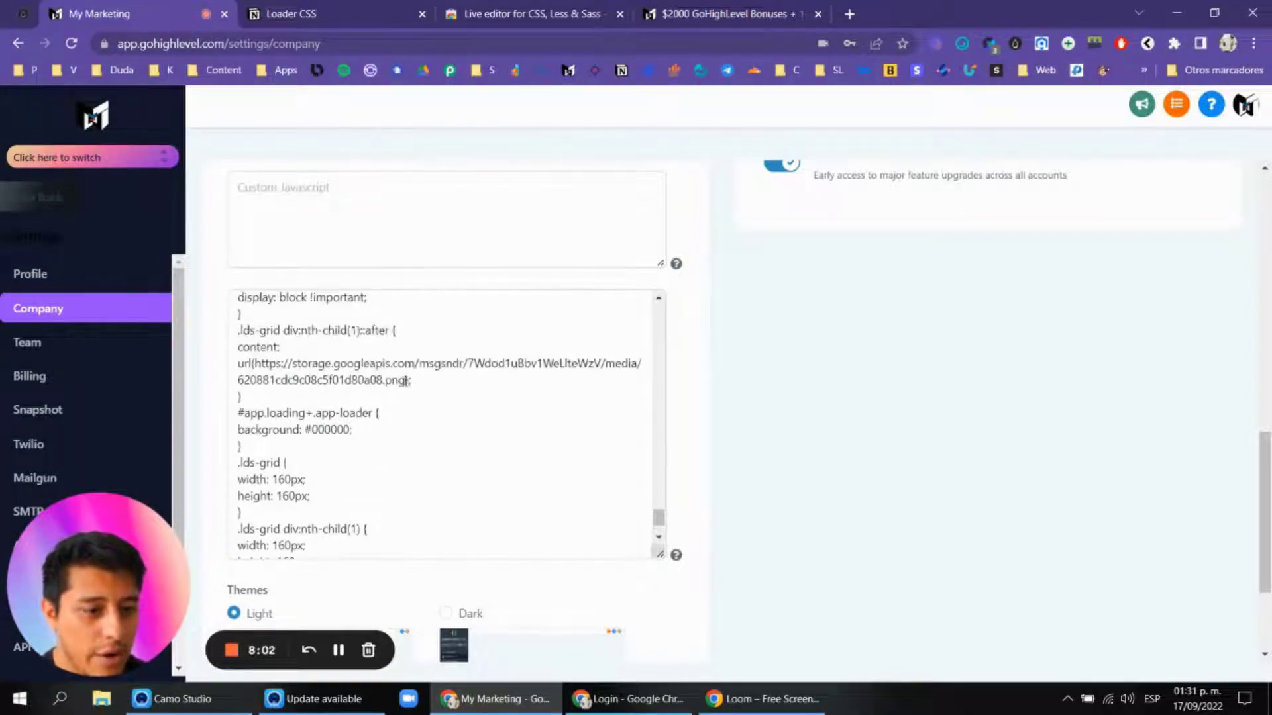
pyautogui.doubleClick(405, 381)
pyautogui.moveTo(405, 381); pyautogui.dragTo(257, 363)
pyautogui.hotkey('ctrl', 'v')
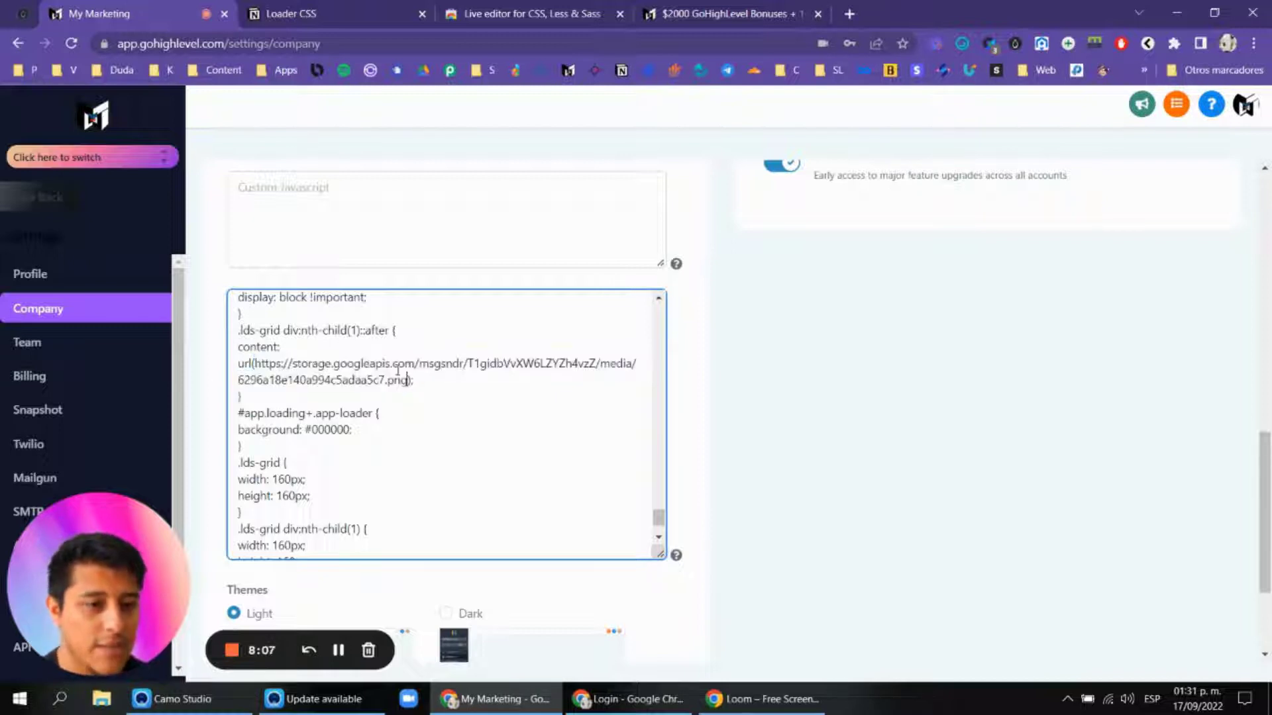
pyautogui.scroll(-3, 411, 508)
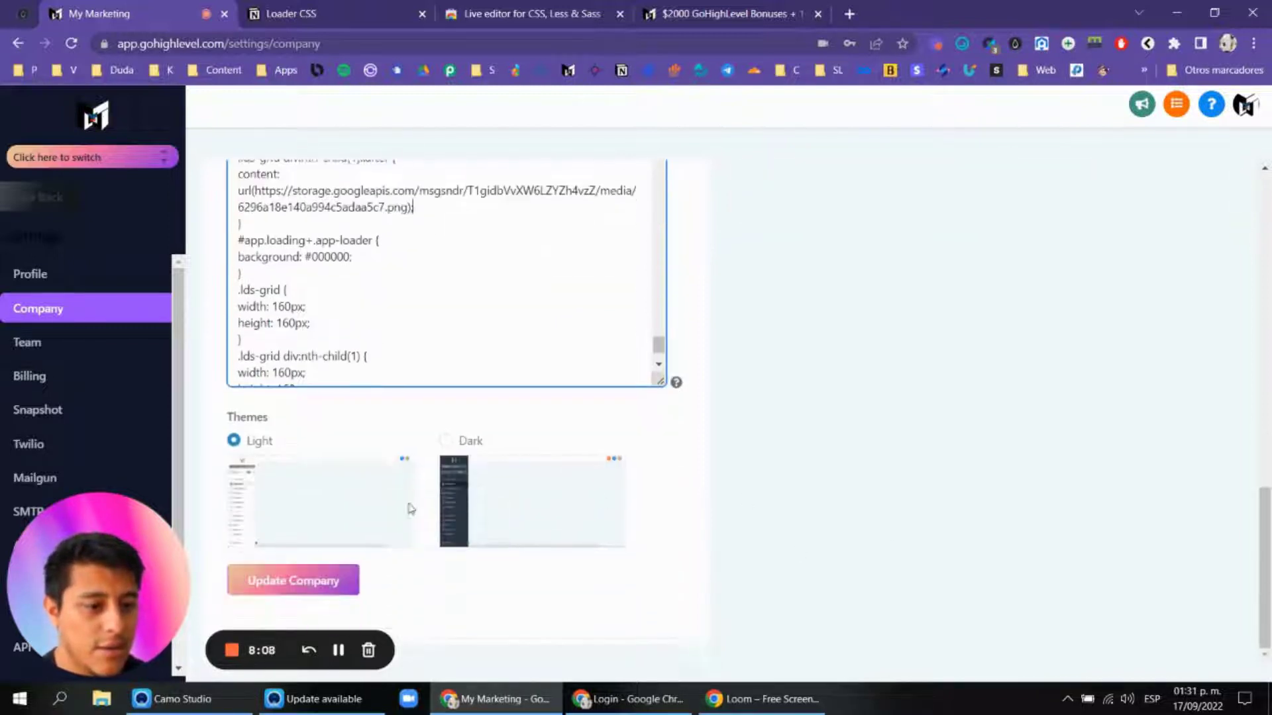
pyautogui.click(340, 573)
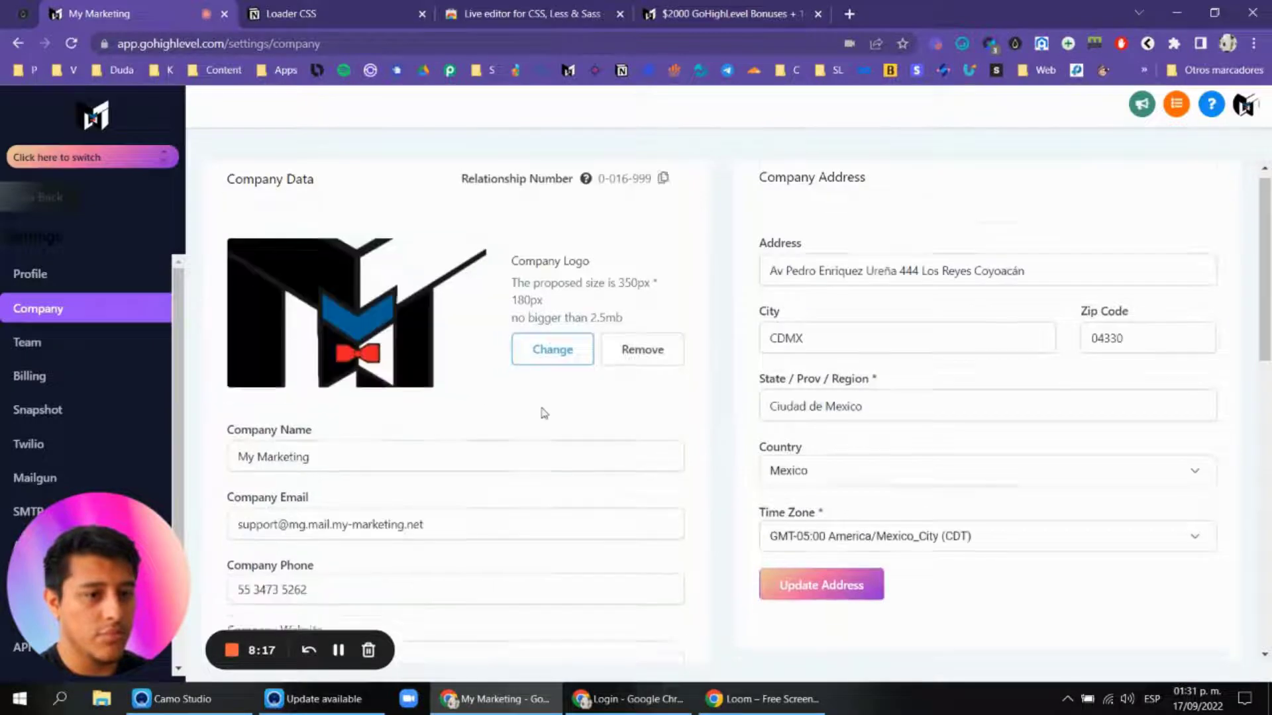
# Step: Review the loader code at the end of the saved Custom CSS and the proposed company logo size
pyautogui.scroll(-10, 539, 411)
pyautogui.scroll(-10, 605, 326)
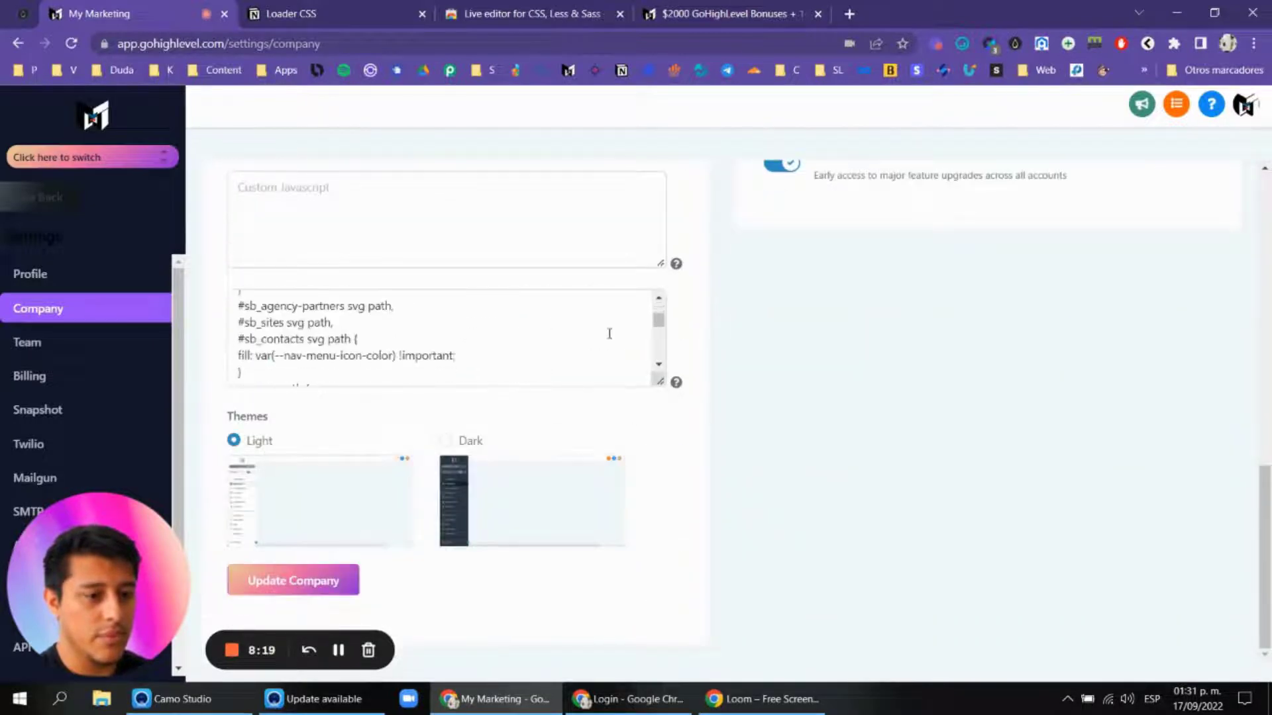
pyautogui.click(657, 382)
pyautogui.scroll(-10, 425, 334)
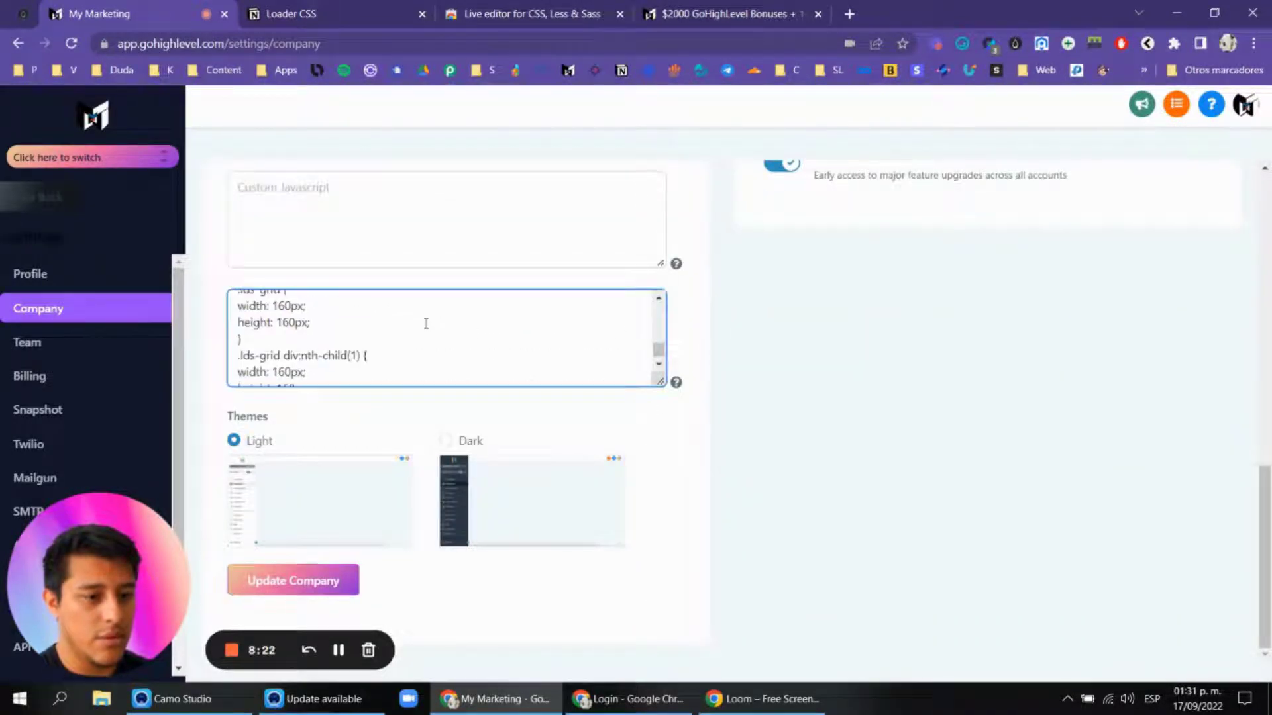
pyautogui.scroll(2, 425, 335)
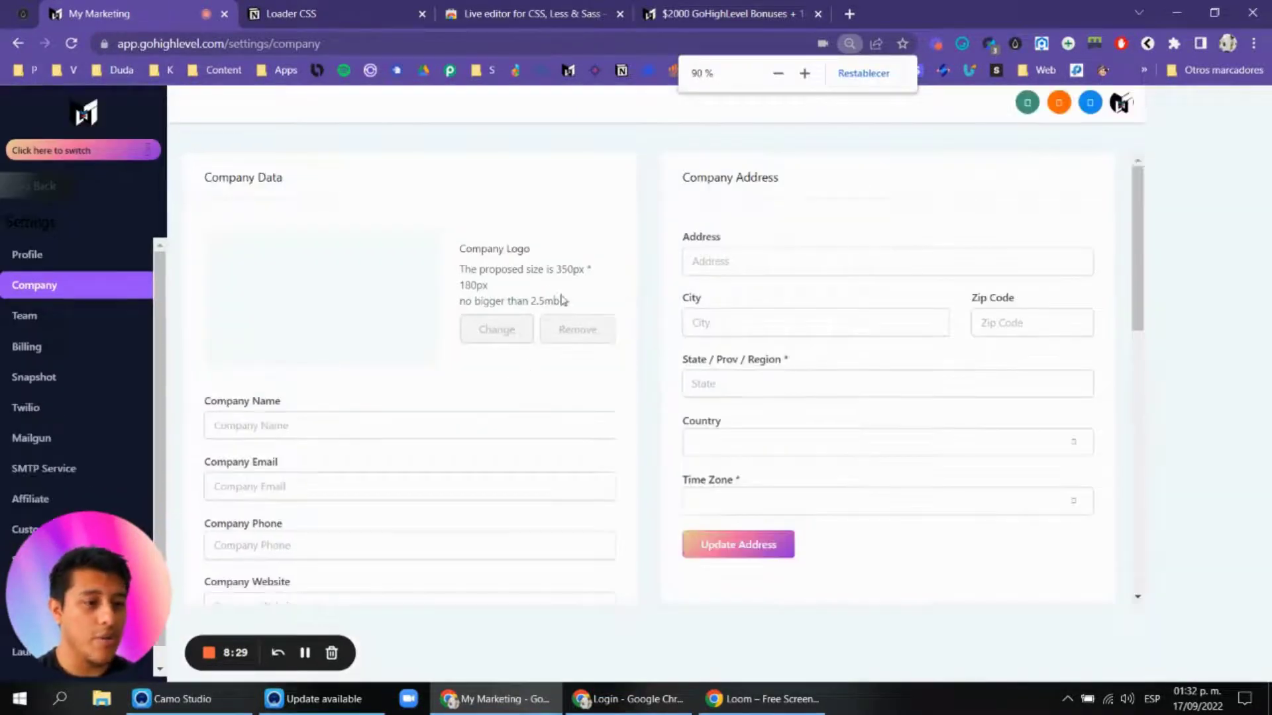
pyautogui.doubleClick(633, 294)
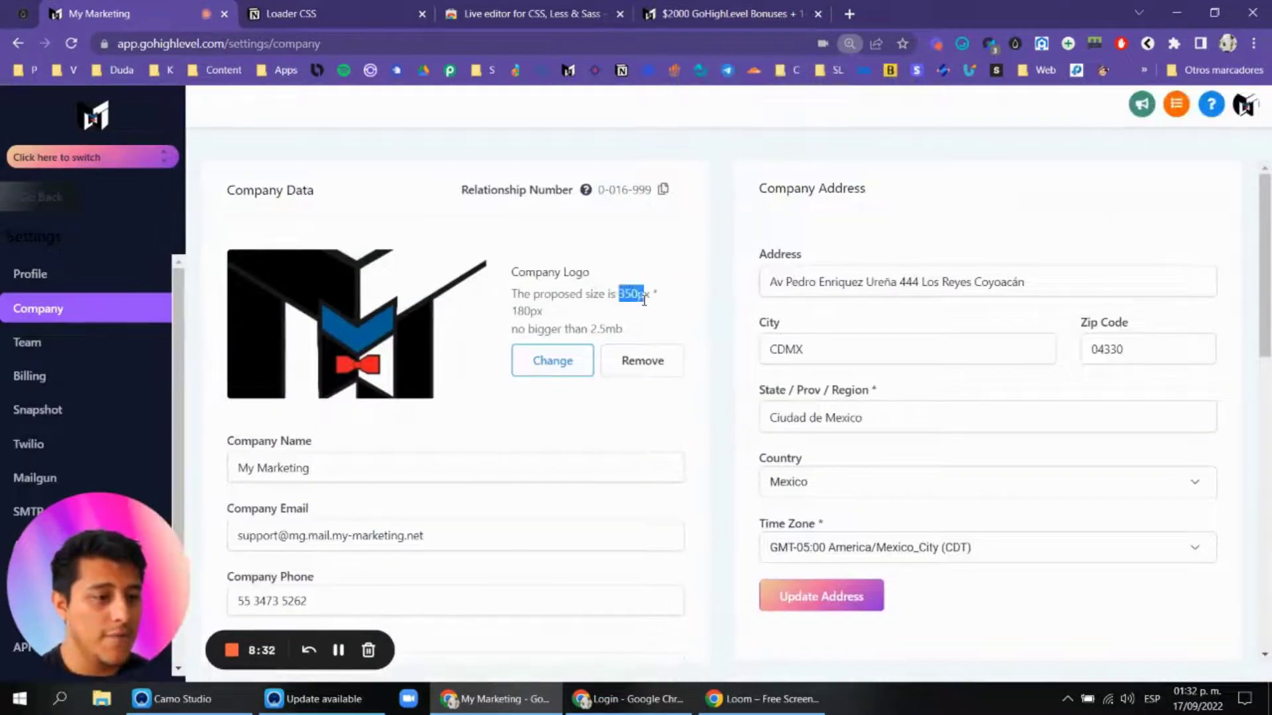
# Step: Check the proposed logo height, search the web for an image resizer in a new tab, and open iLoveIMG's resize tool
pyautogui.moveTo(560, 311); pyautogui.dragTo(514, 309)
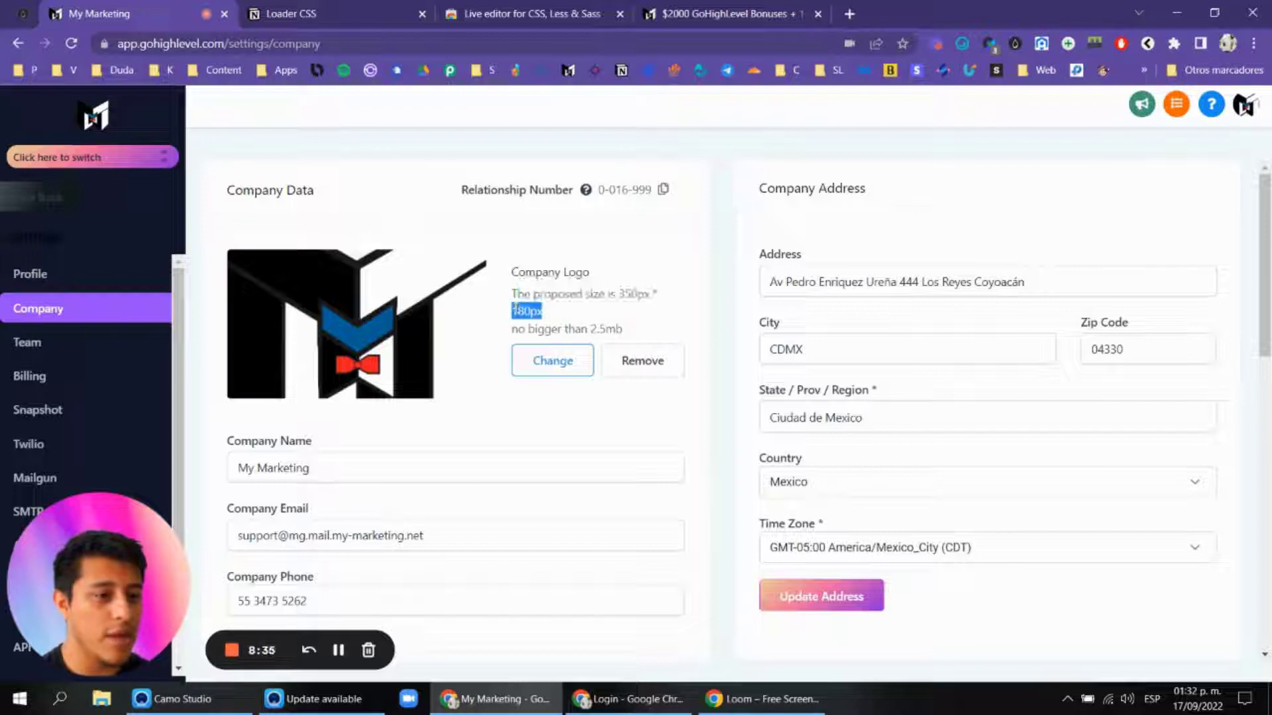
pyautogui.click(849, 13)
pyautogui.write('image')
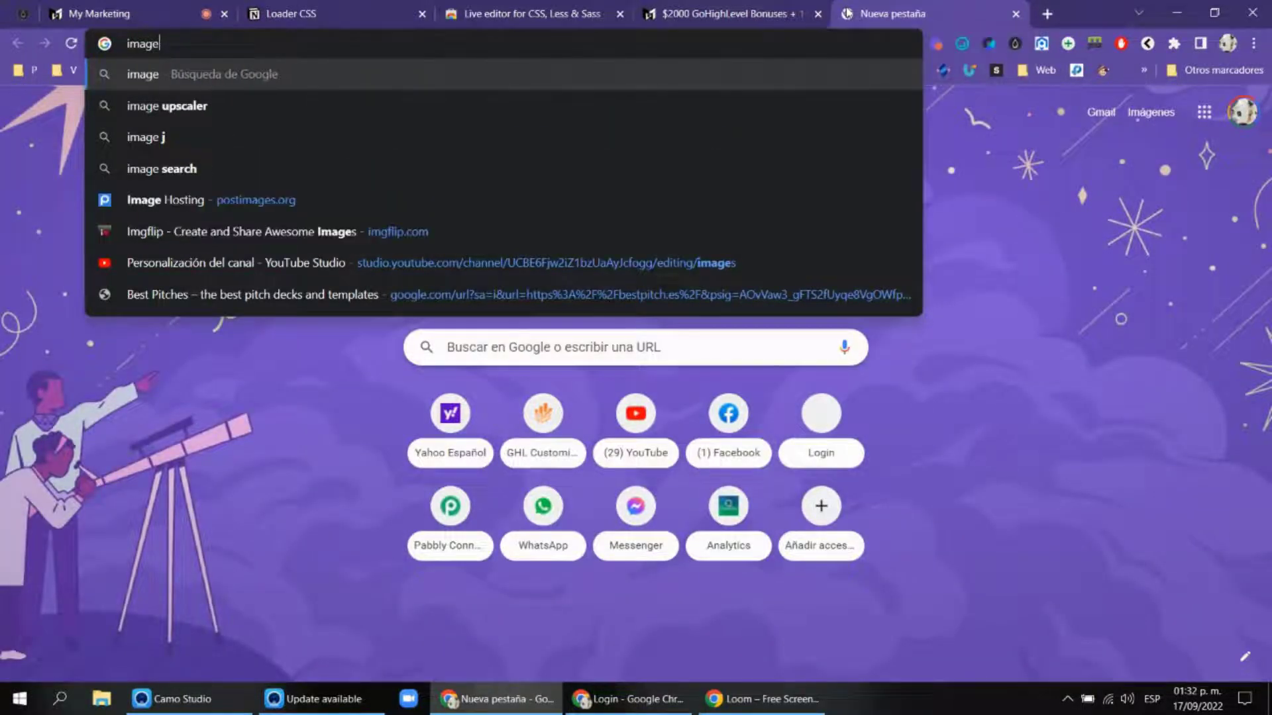
pyautogui.write(' resize')
pyautogui.press('Return')
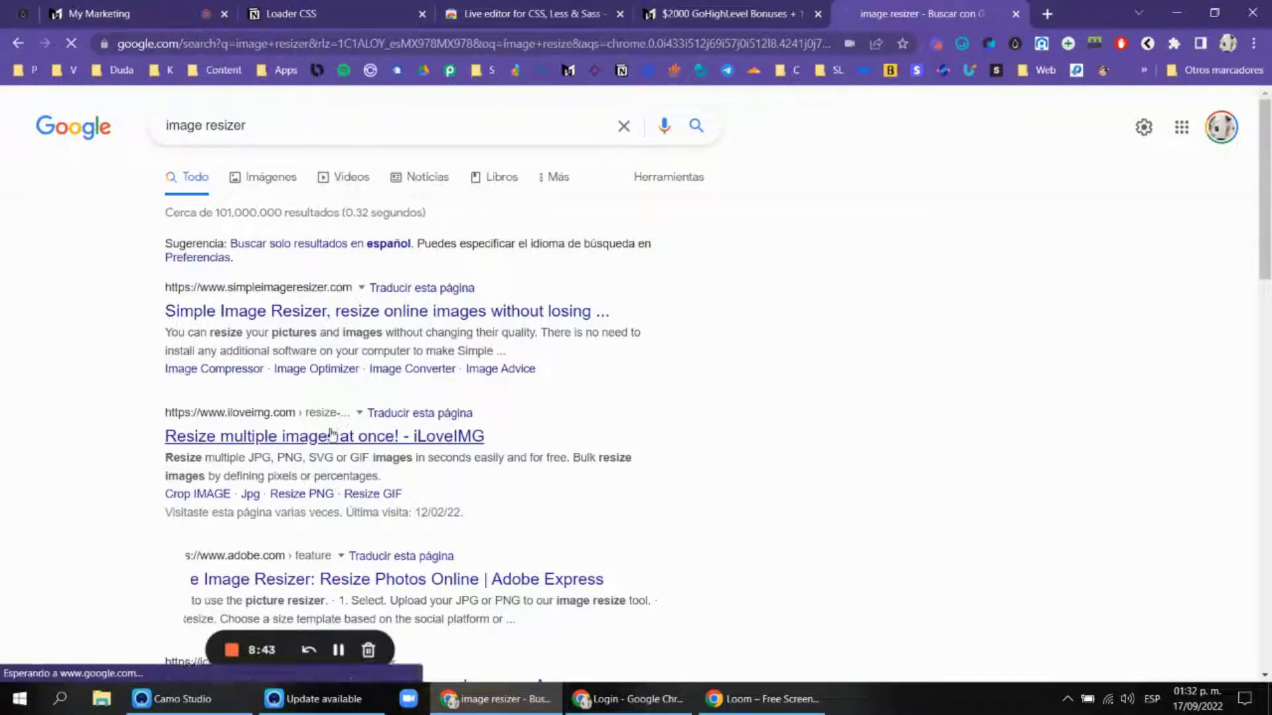
pyautogui.click(397, 436)
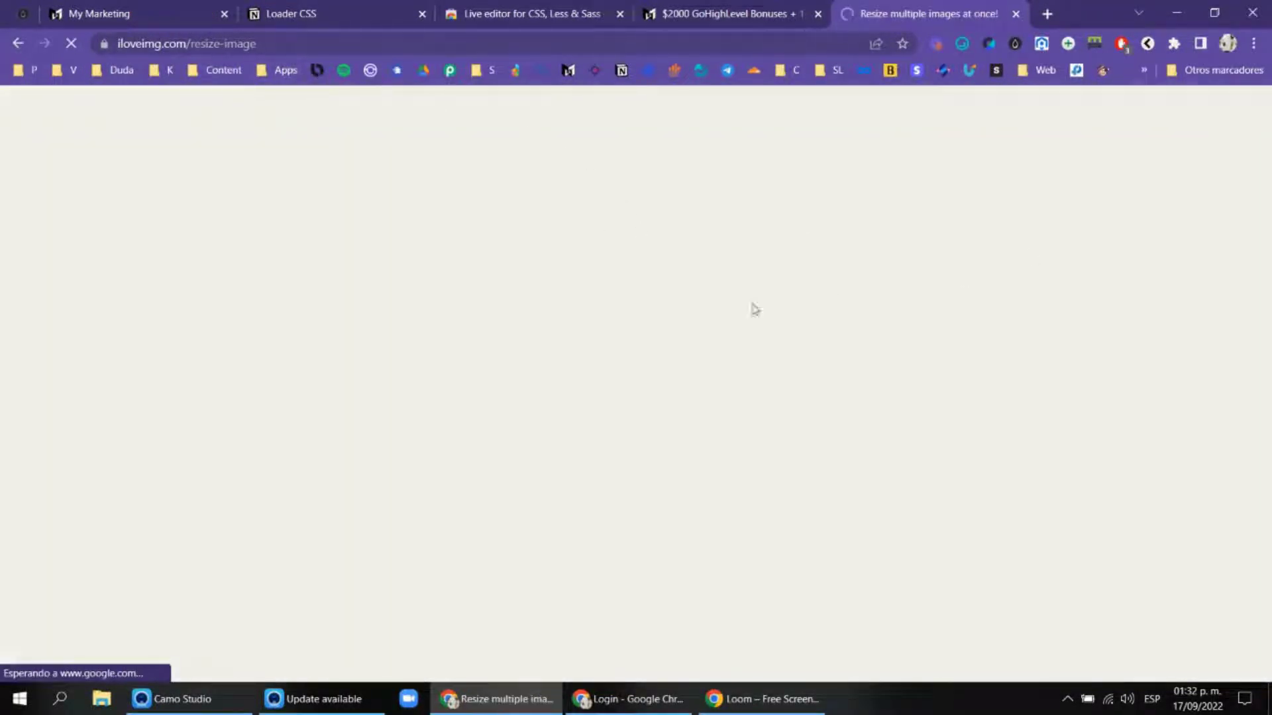
# Step: Load the MMalpha image from the Descargas folder into the resize tool
pyautogui.click(698, 335)
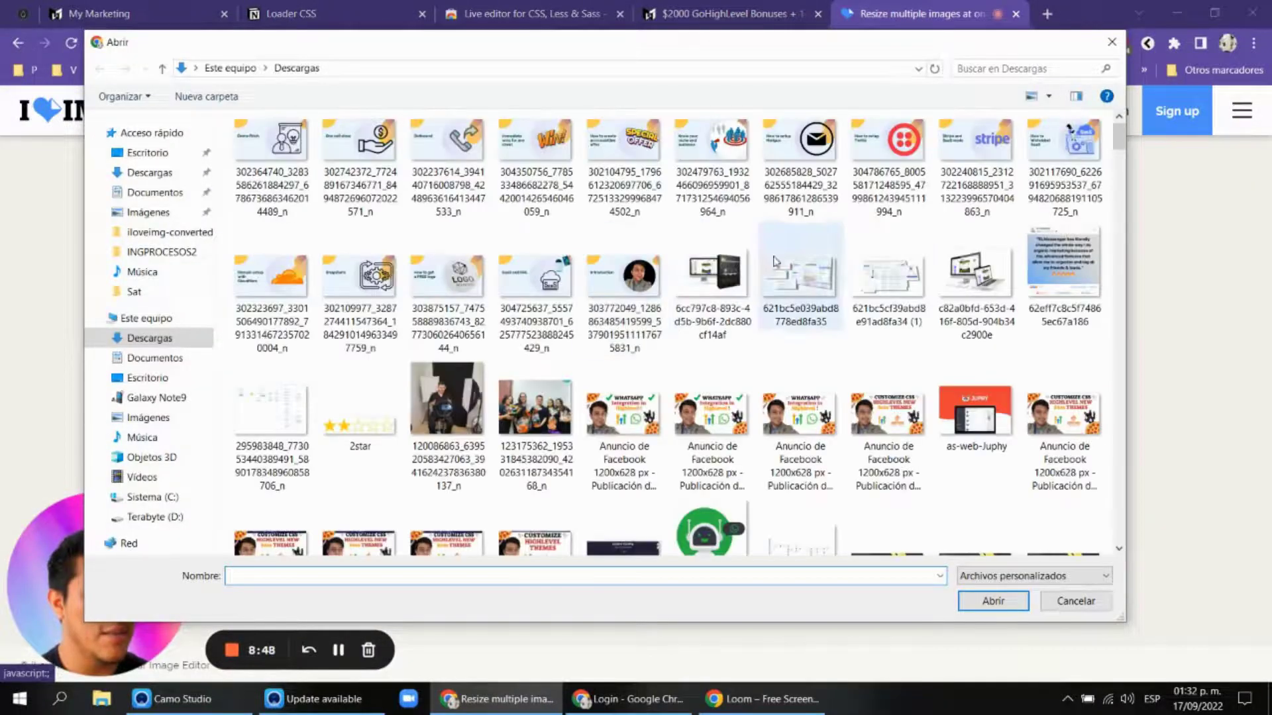
pyautogui.scroll(-12, 919, 271)
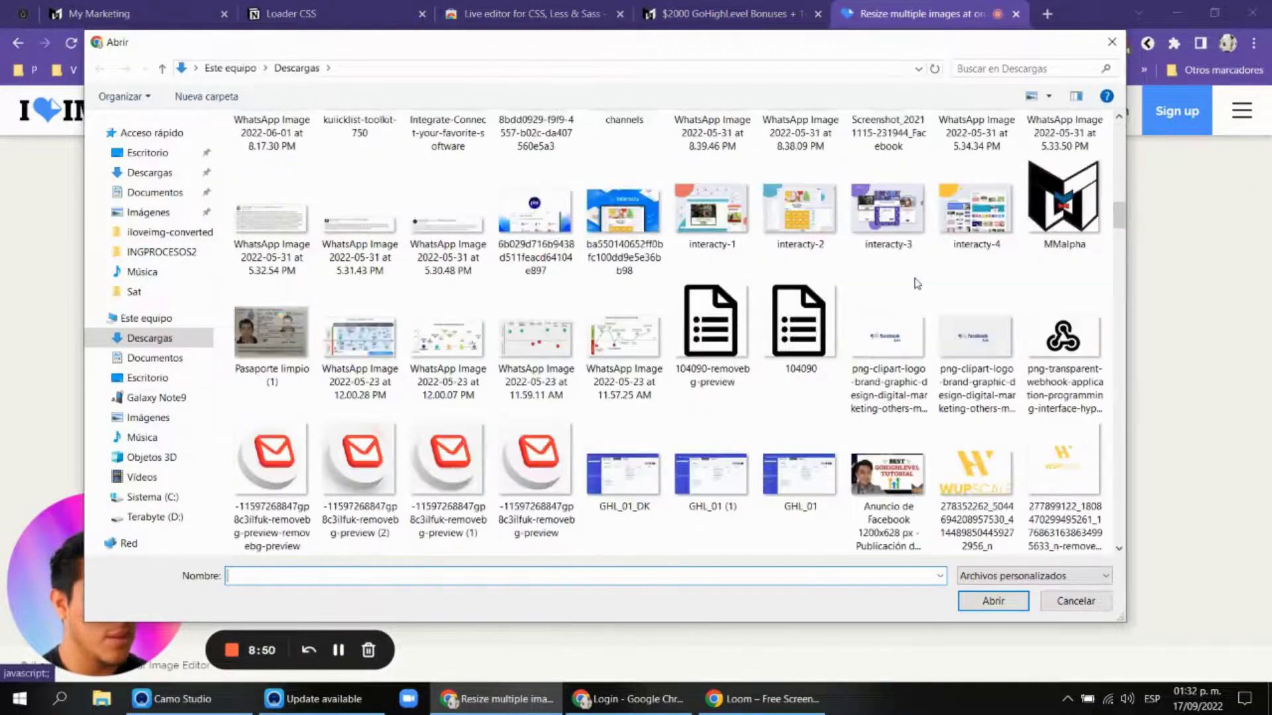
pyautogui.scroll(2, 1066, 254)
pyautogui.doubleClick(1060, 152)
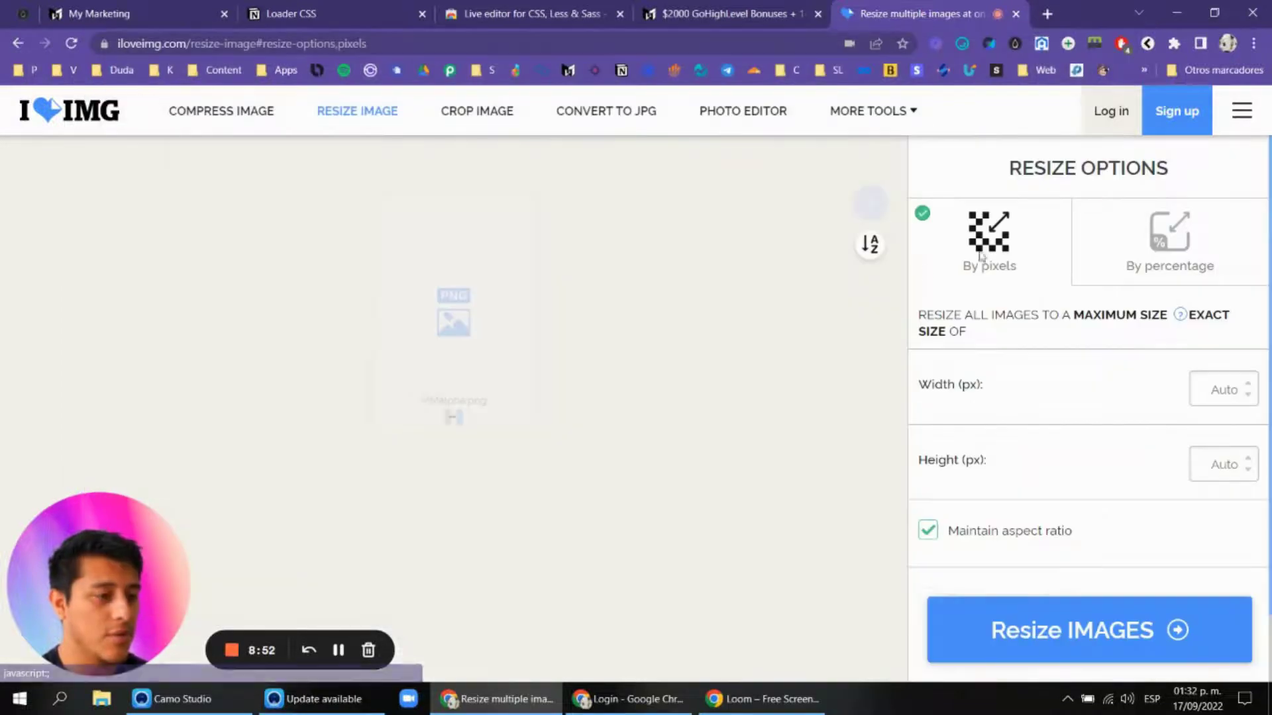
# Step: Resize MMalpha.png to 178 × 180 px with the aspect ratio maintained and download the resized image
pyautogui.scroll(-1, 1166, 351)
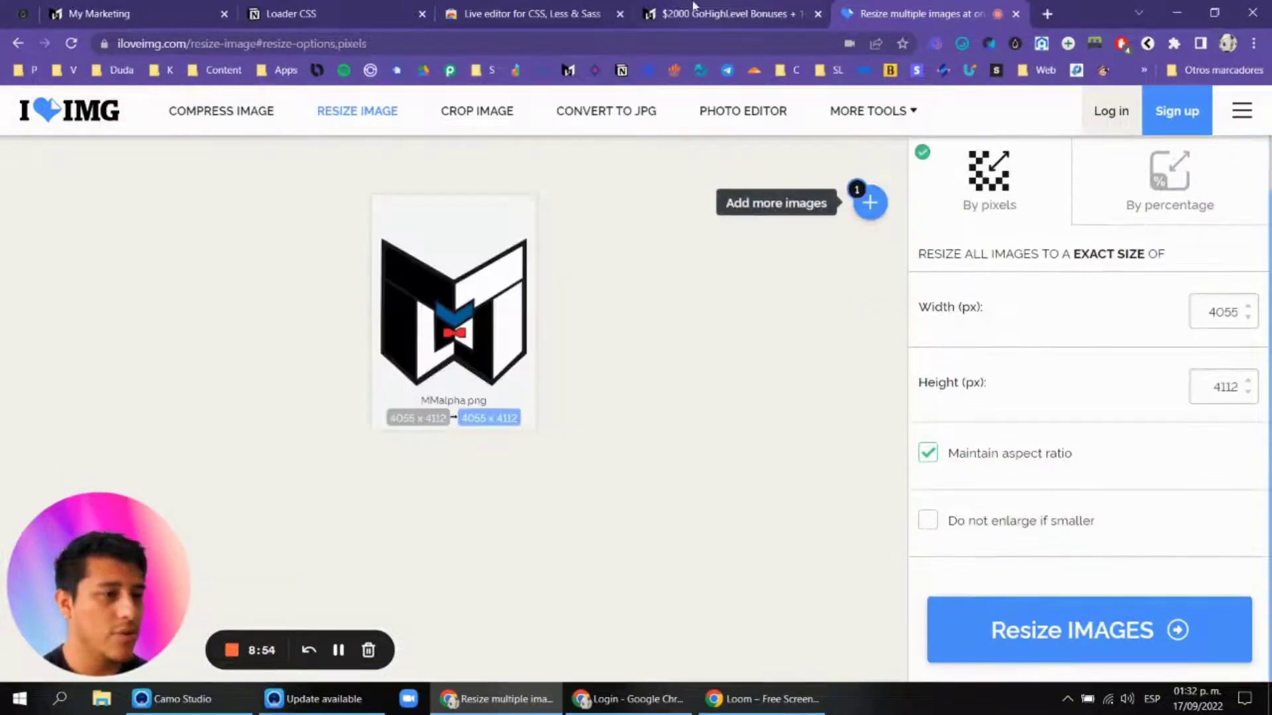
pyautogui.click(171, 12)
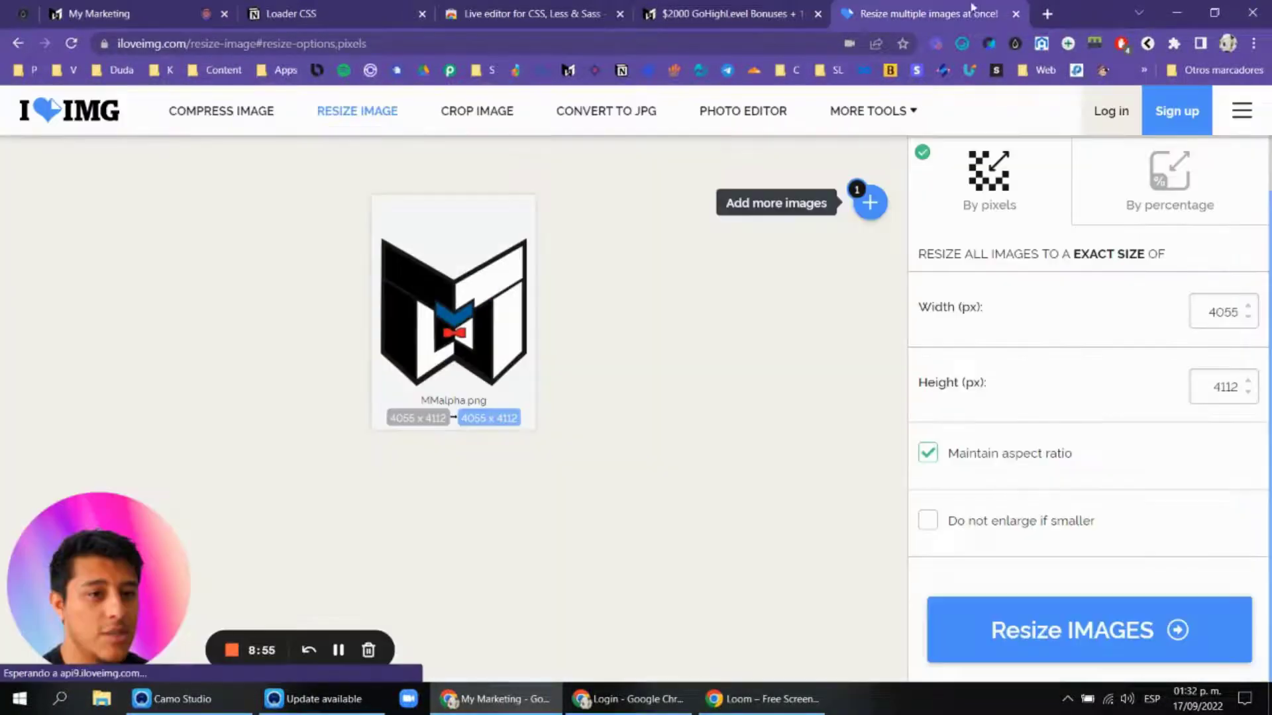
pyautogui.doubleClick(1226, 311)
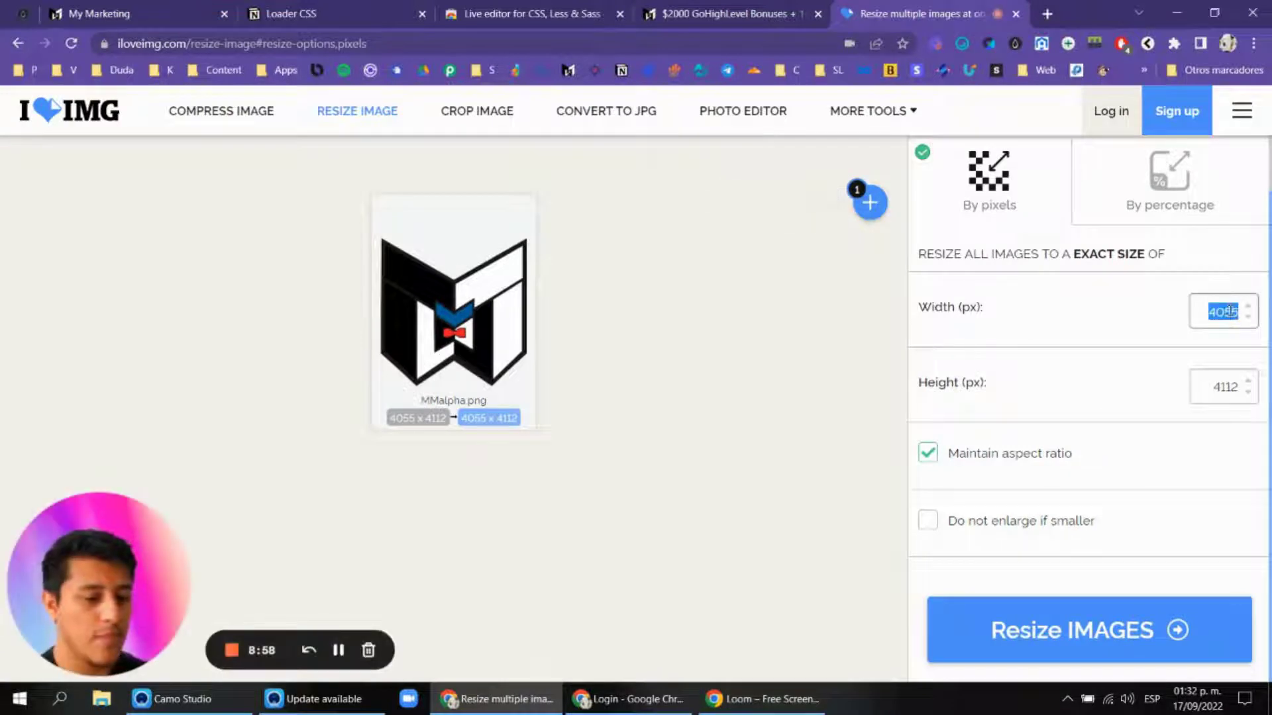
pyautogui.click(1168, 357)
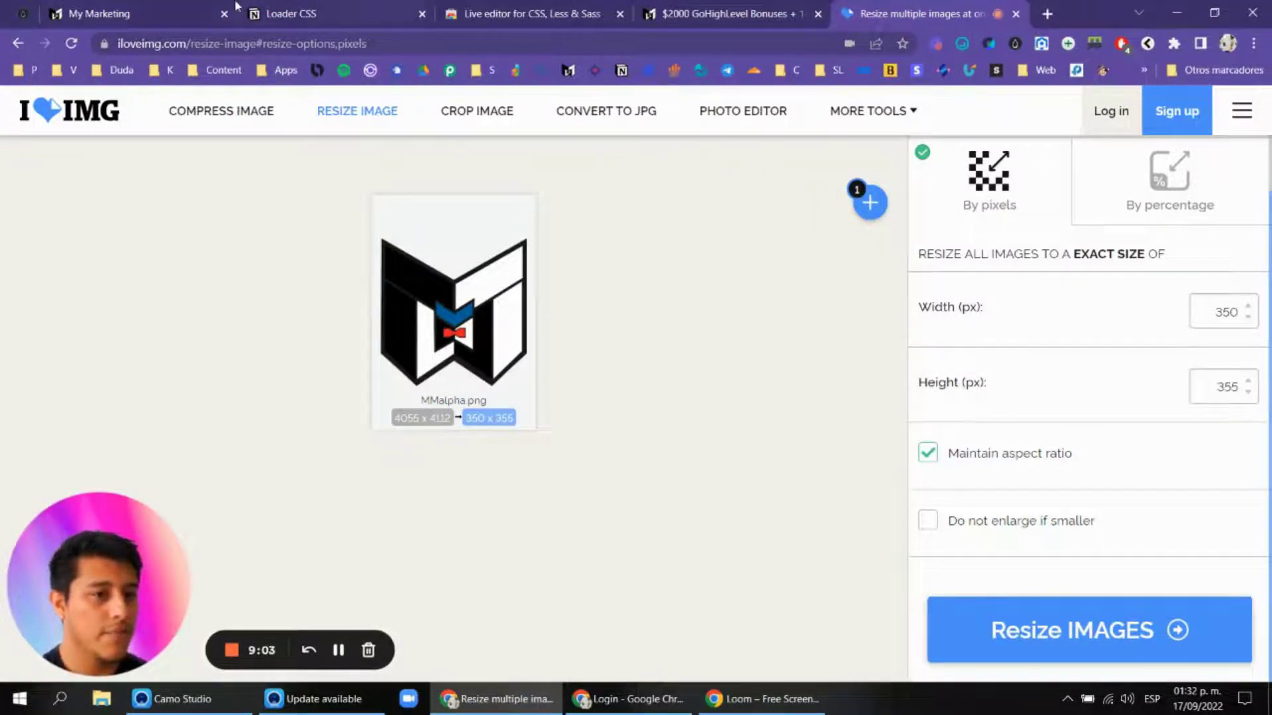
pyautogui.doubleClick(1229, 388)
pyautogui.write('178')
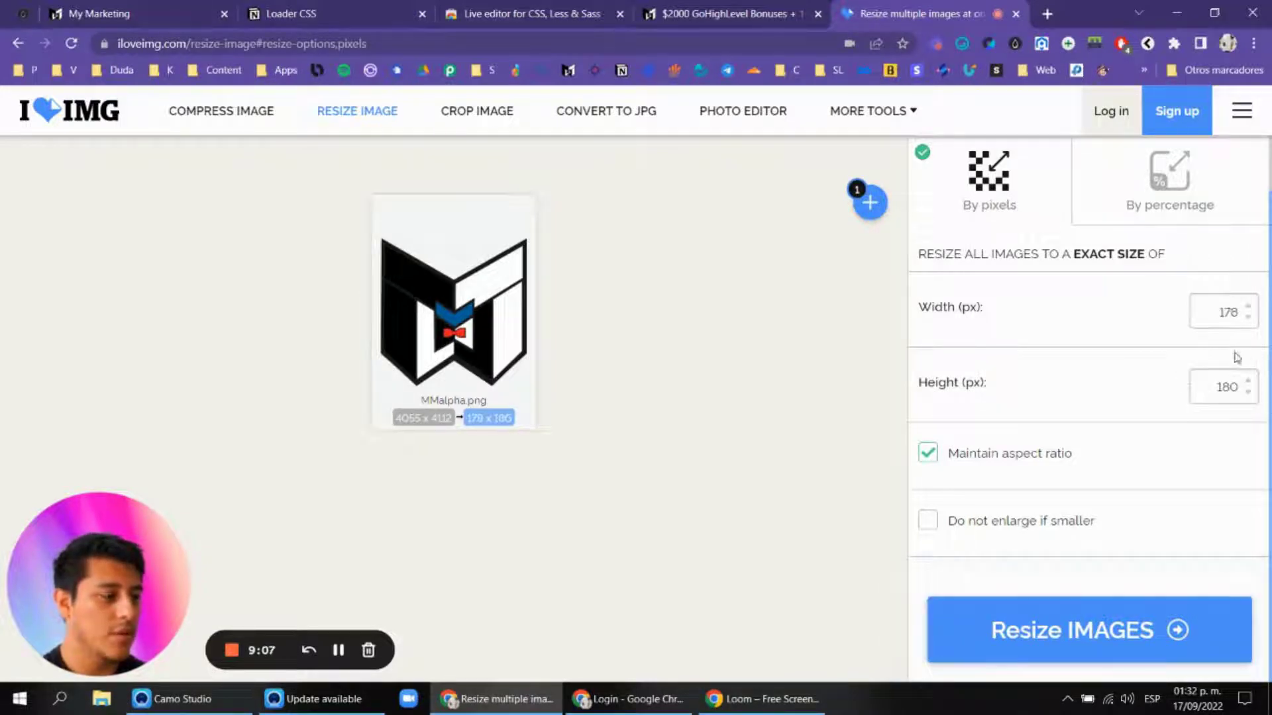
pyautogui.click(1104, 631)
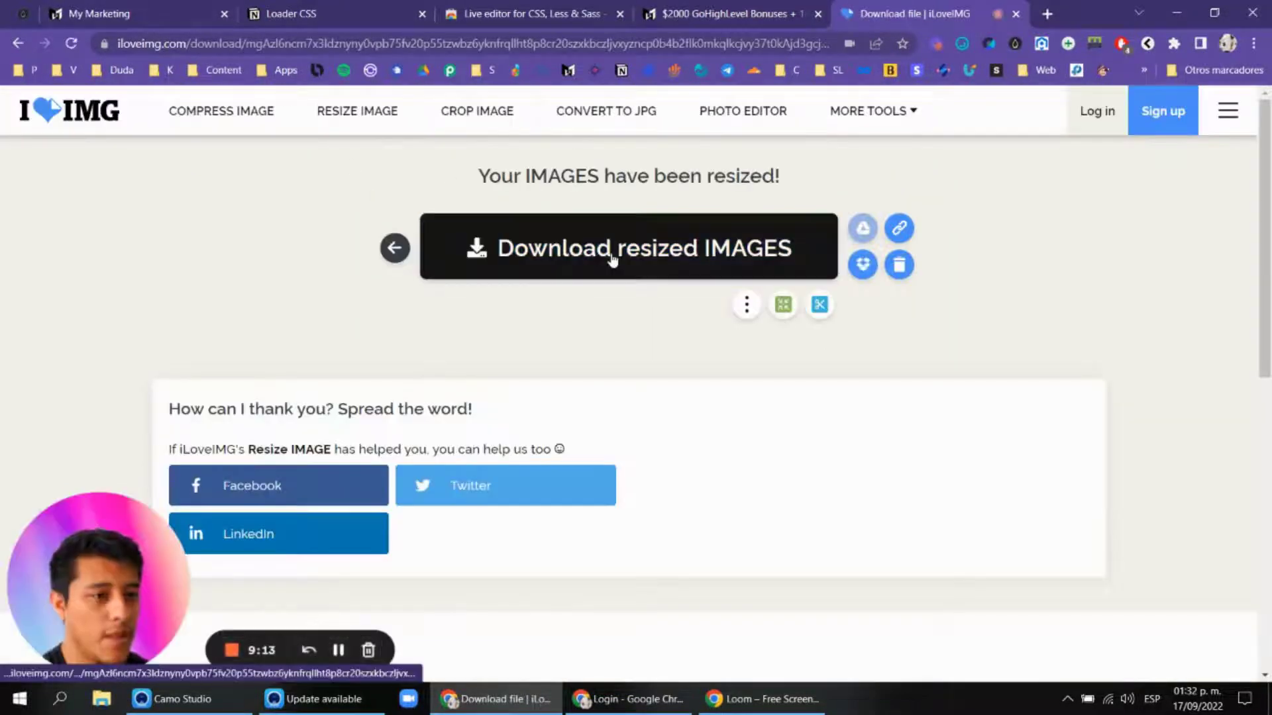
pyautogui.click(613, 260)
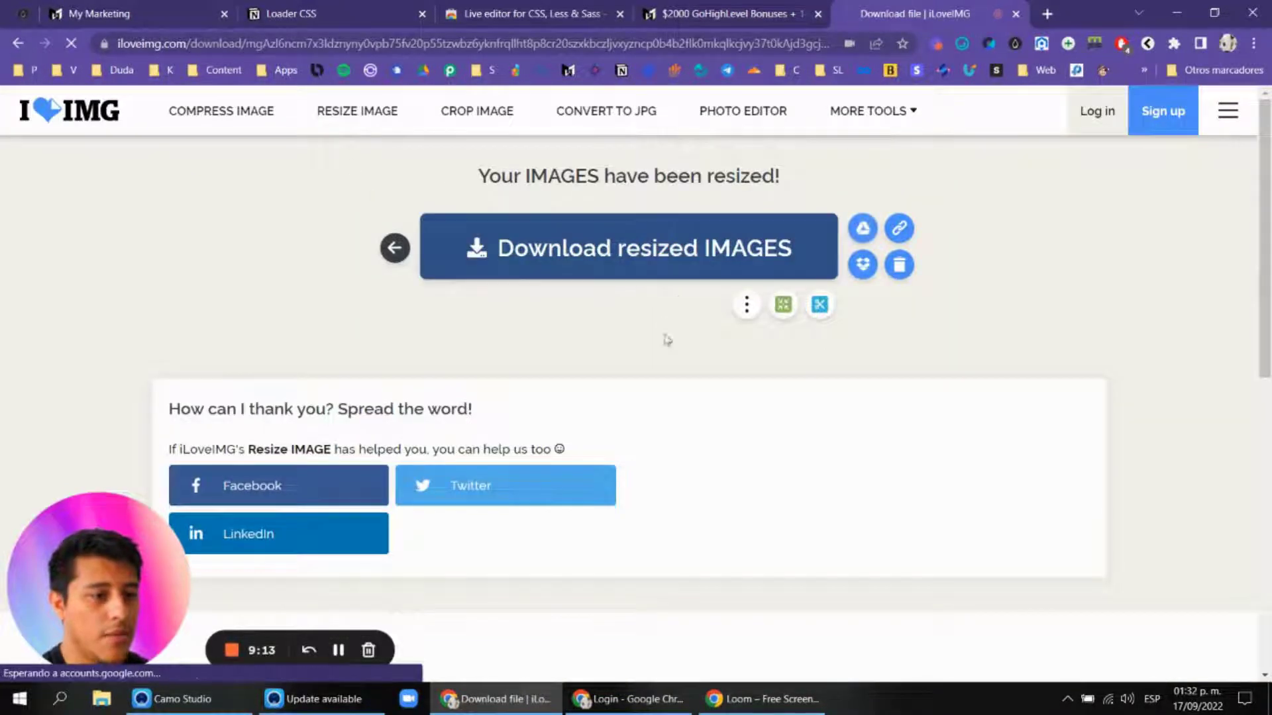
# Step: Return to the agency company settings and review the Custom CSS, the page loader and the company logo section
pyautogui.click(122, 8)
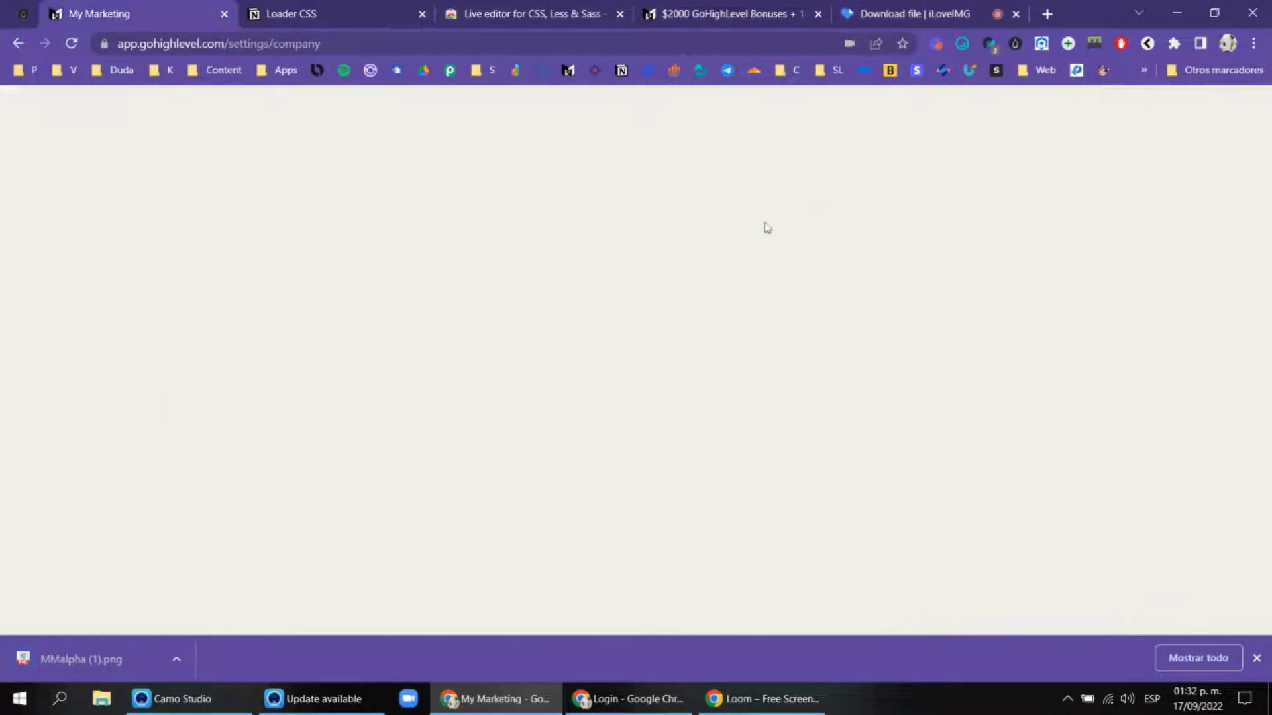
pyautogui.scroll(-7, 593, 382)
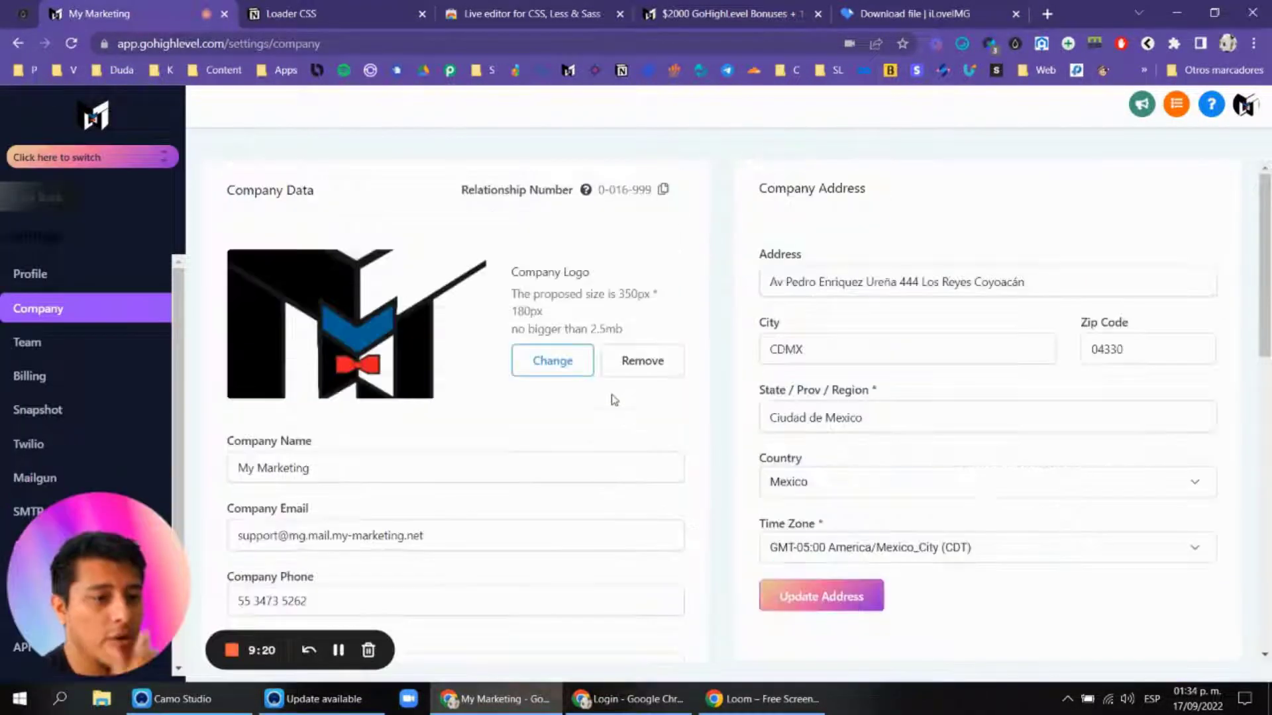
pyautogui.scroll(-8, 614, 400)
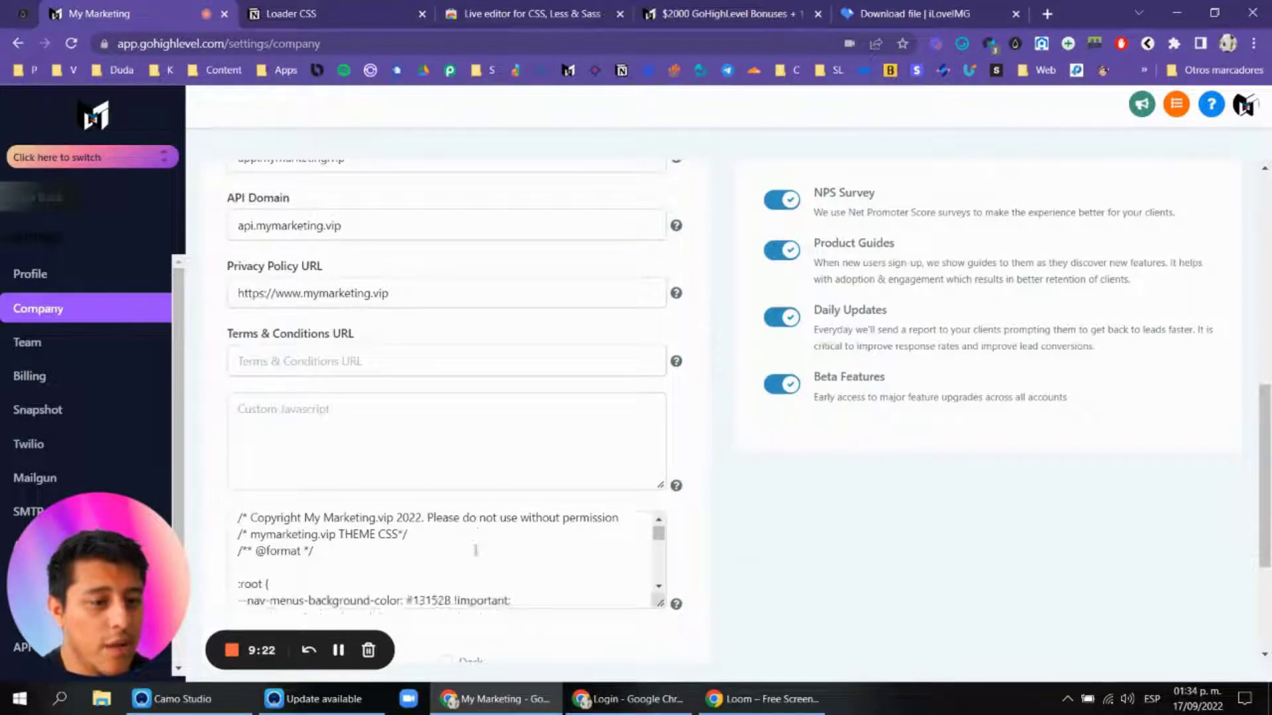
pyautogui.scroll(-3, 475, 550)
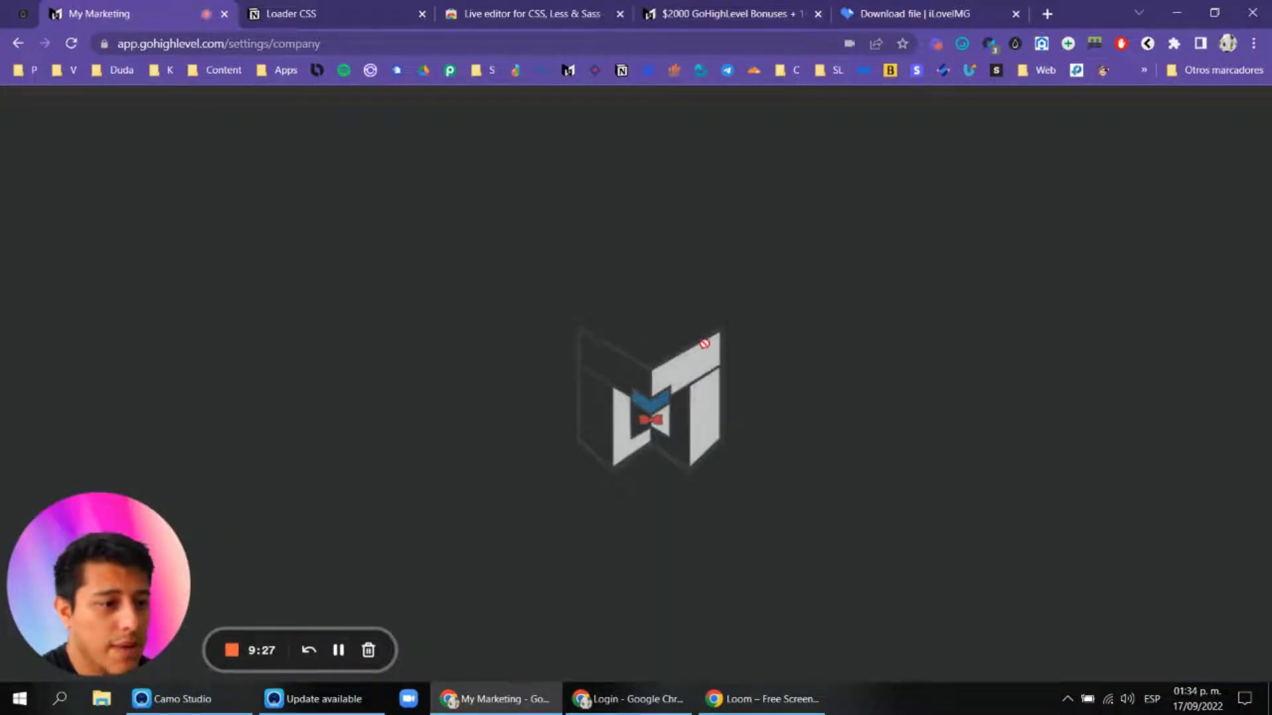
pyautogui.scroll(-3, 473, 244)
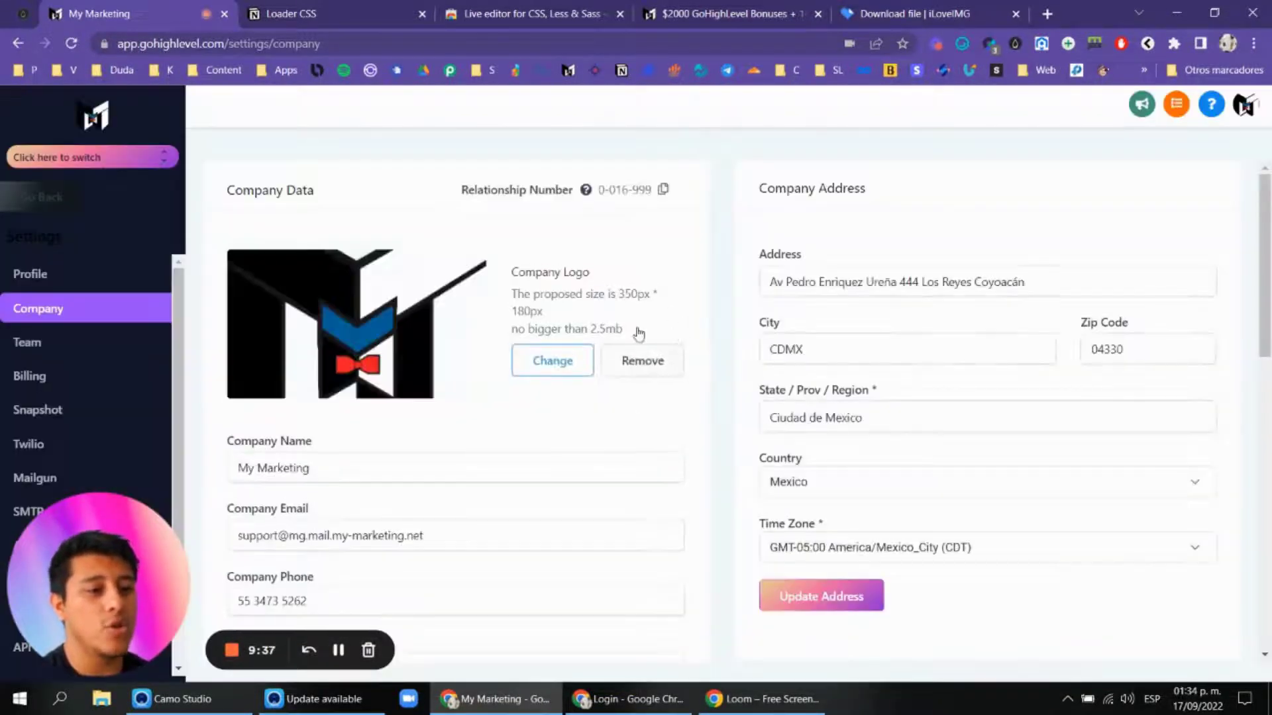
pyautogui.scroll(-4, 646, 337)
pyautogui.scroll(4, 642, 328)
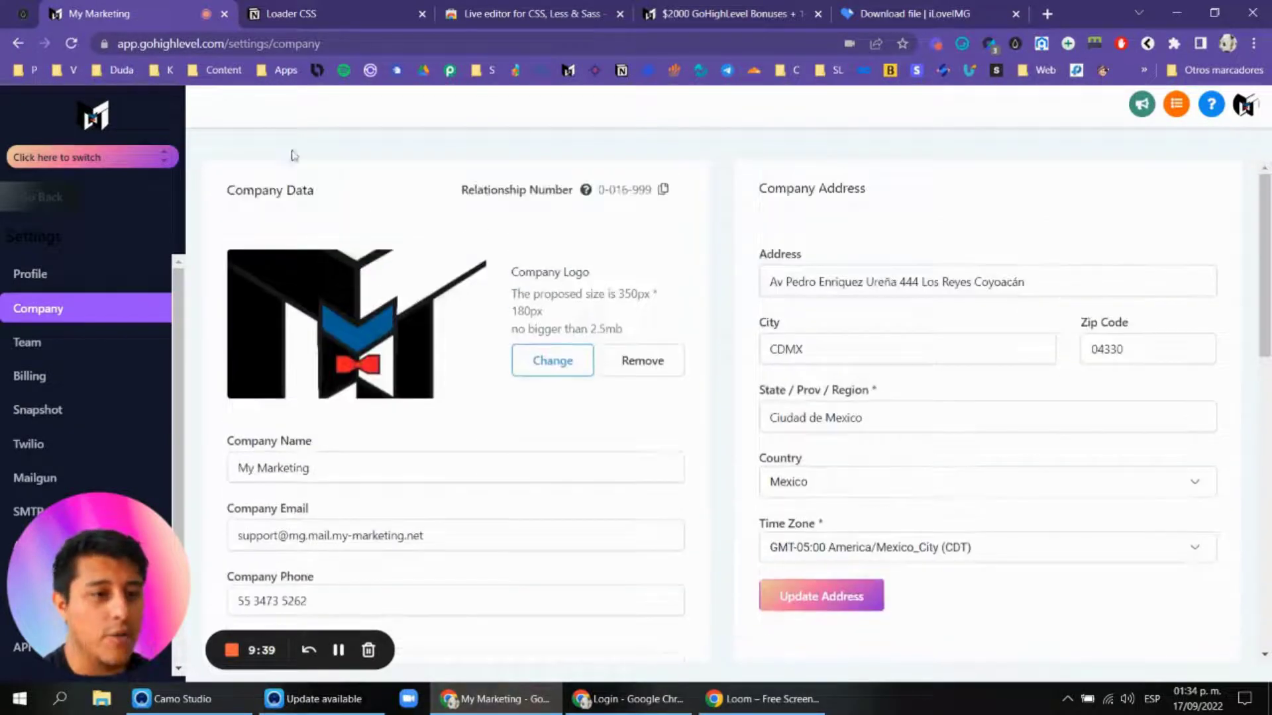
# Step: Open the Login Theme CSS page under Customize GHL in Notion and locate the --login-logo image URL
pyautogui.click(330, 6)
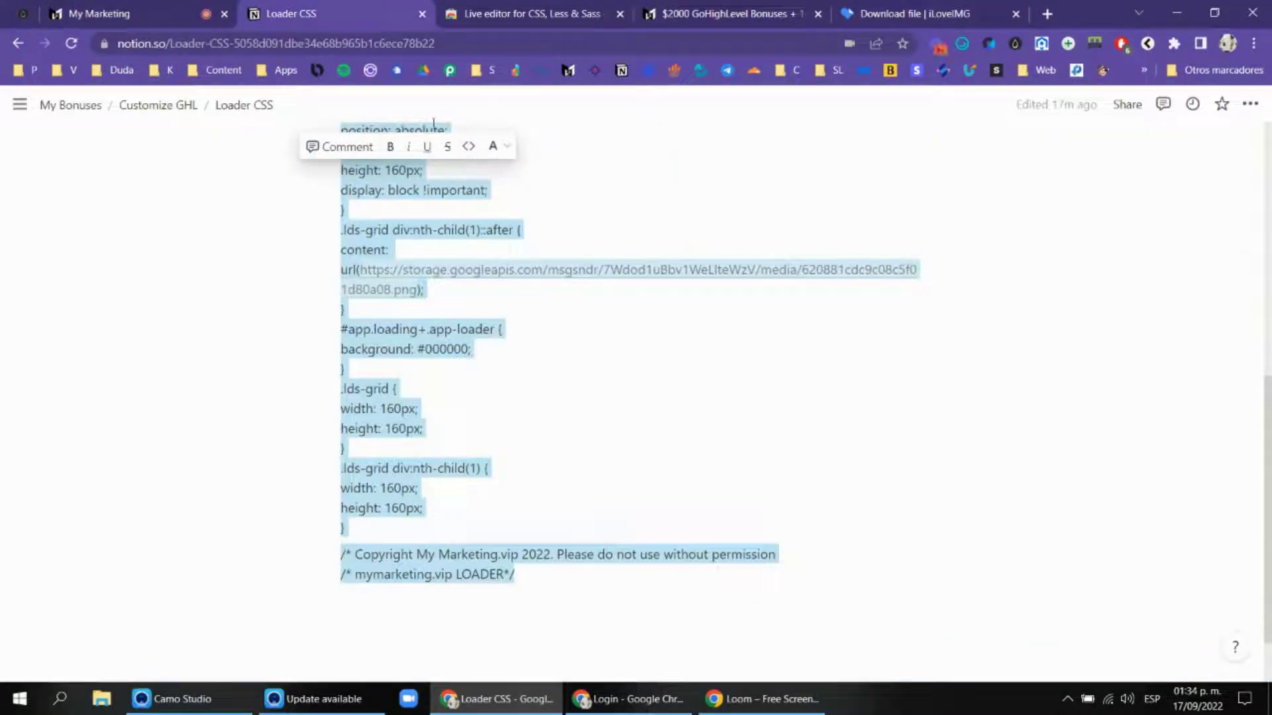
pyautogui.click(142, 105)
pyautogui.click(406, 403)
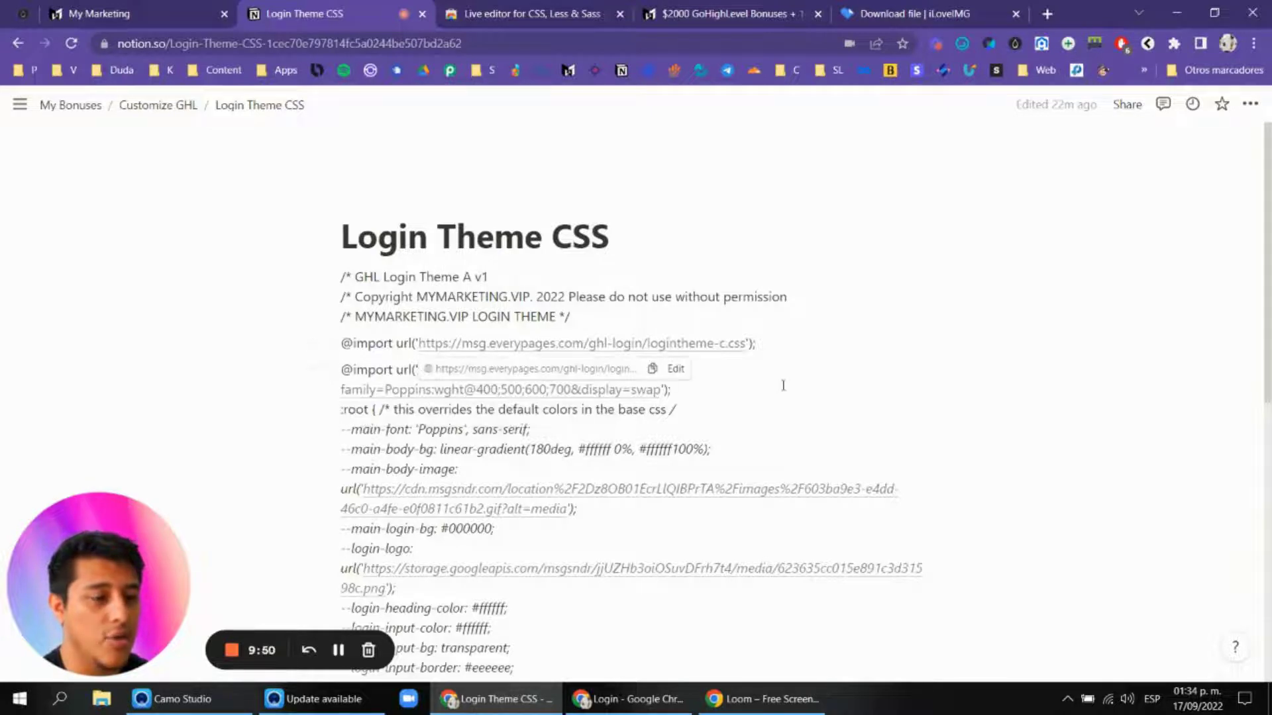
pyautogui.scroll(-4, 786, 384)
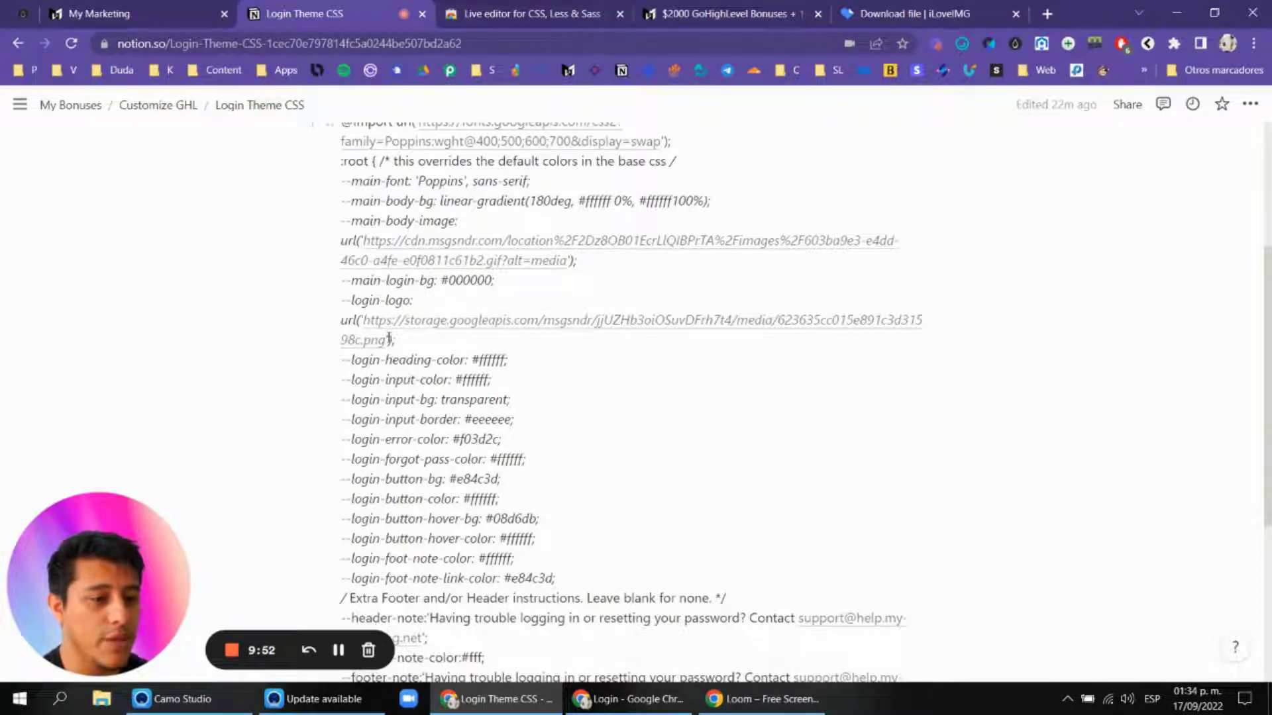
pyautogui.moveTo(383, 334); pyautogui.dragTo(365, 320)
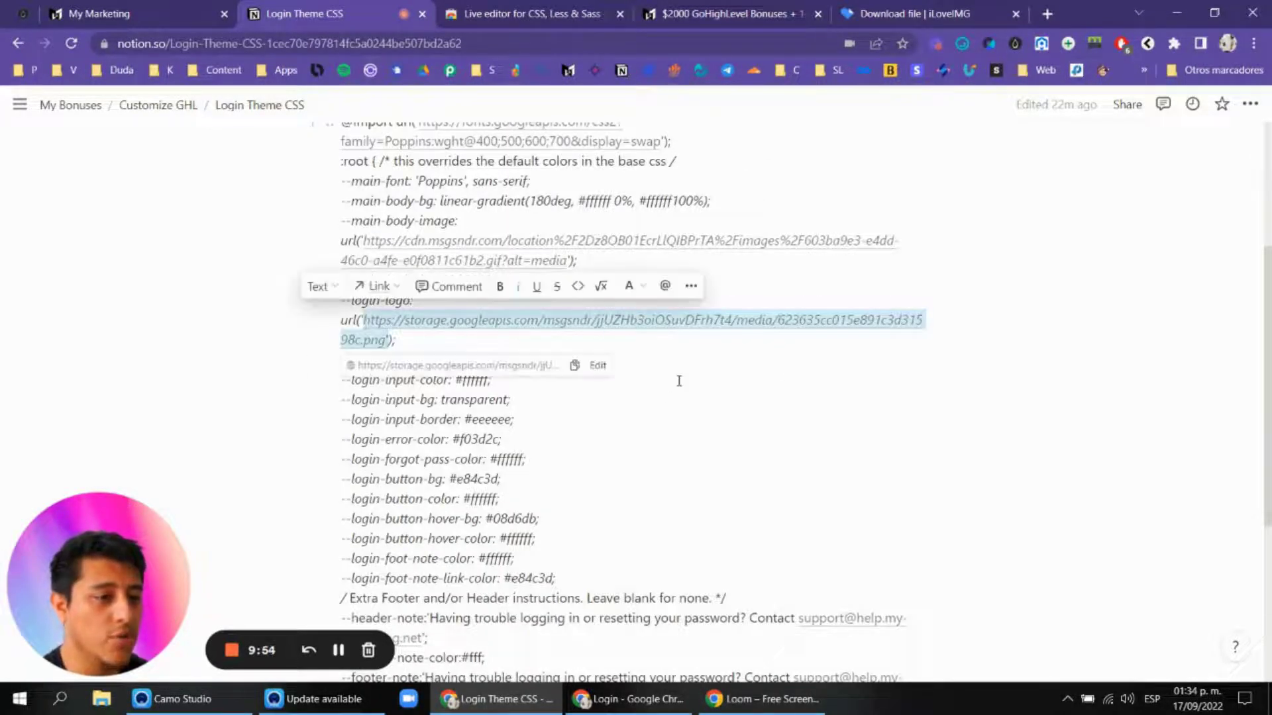
# Step: Switch to the incognito window and examine the app.mymarketing.vip login page's logo, sign-in form, notes and side illustration
pyautogui.click(629, 699)
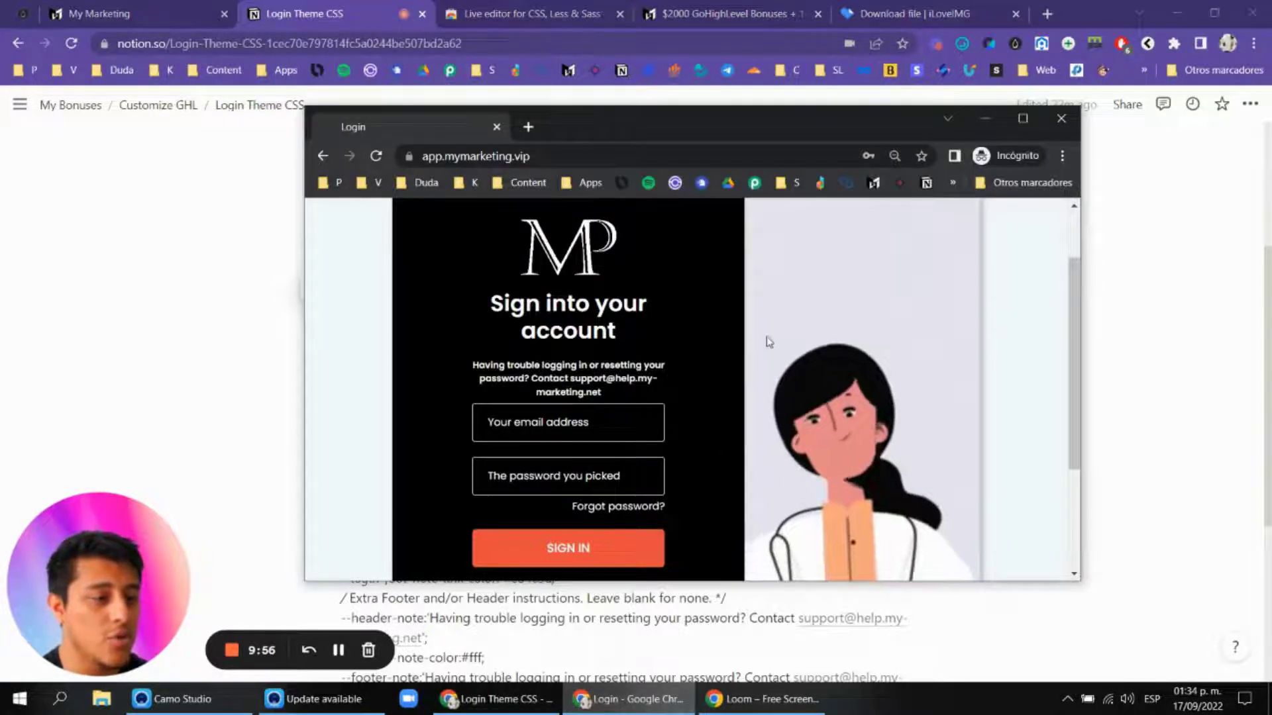
pyautogui.scroll(-3, 587, 289)
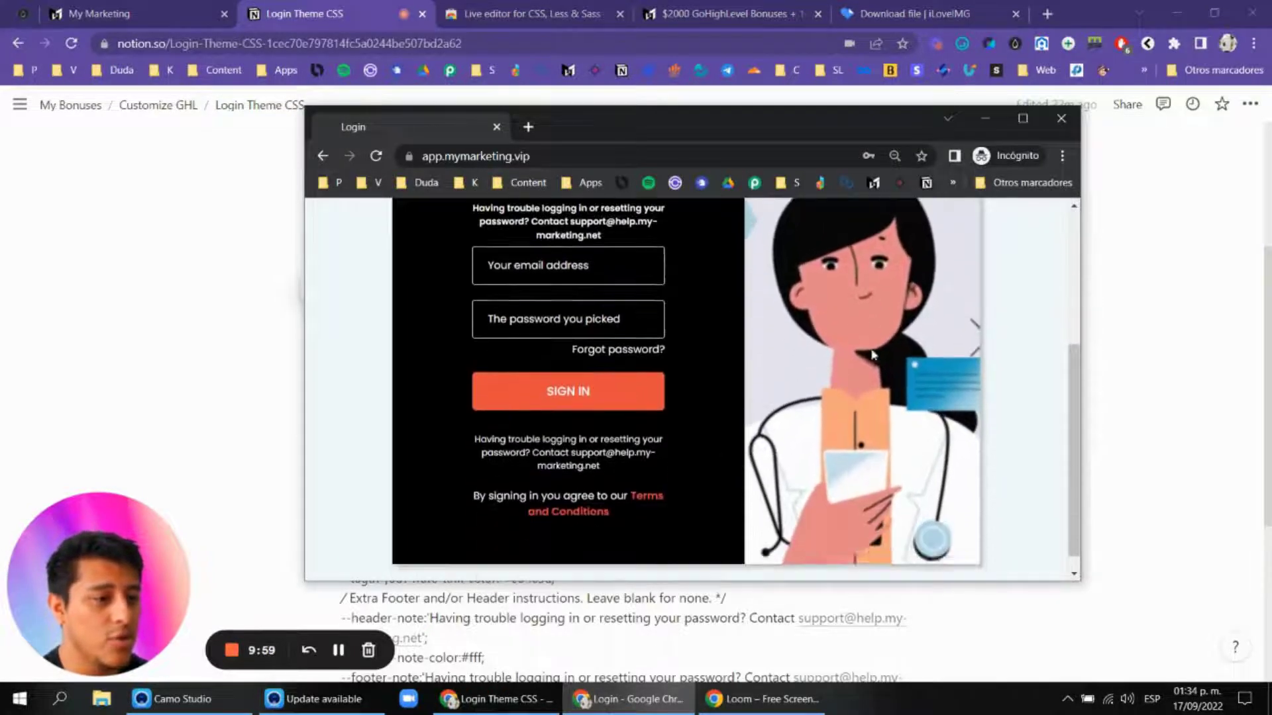
pyautogui.scroll(1, 864, 301)
pyautogui.scroll(-1, 864, 301)
pyautogui.scroll(4, 728, 338)
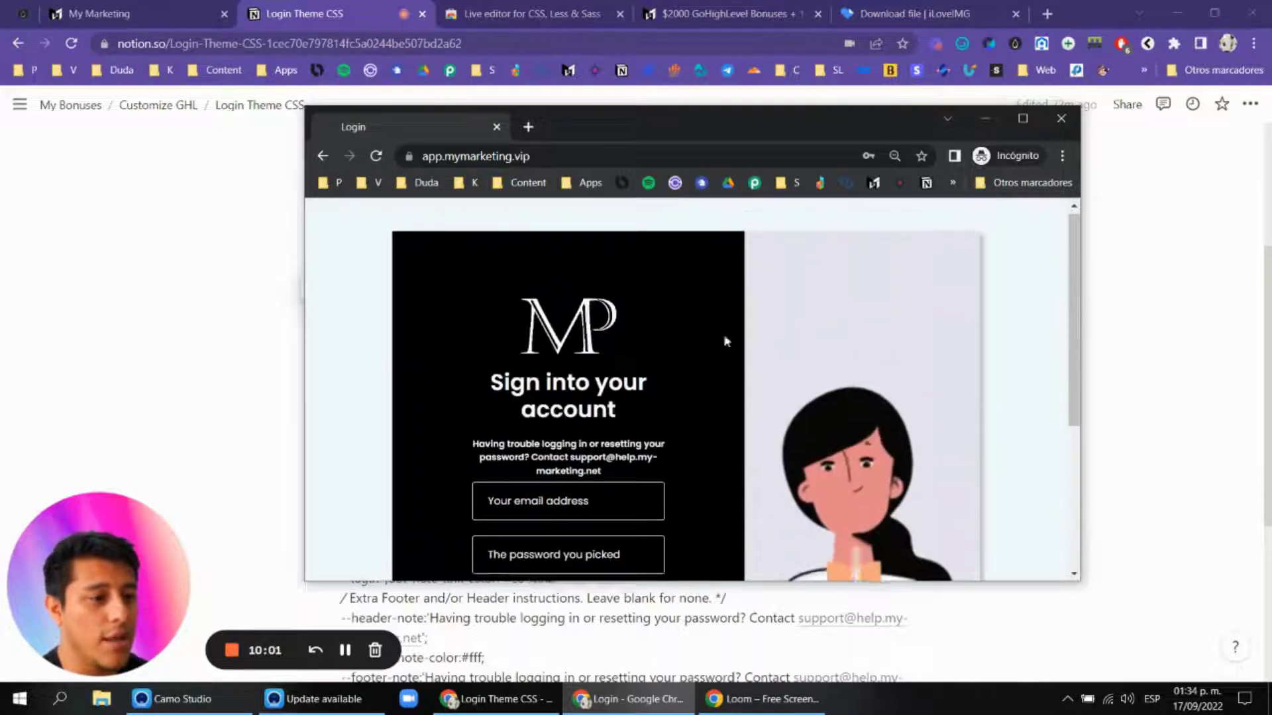
pyautogui.scroll(-3, 788, 285)
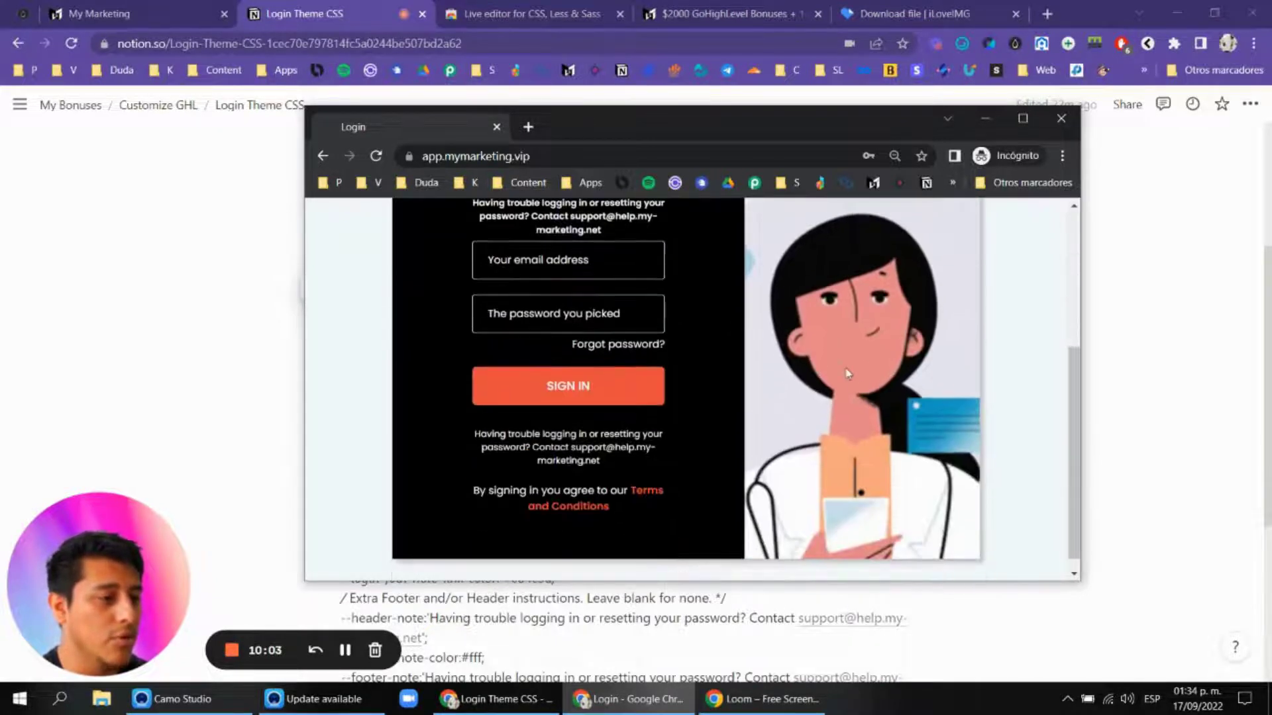
pyautogui.scroll(2, 887, 345)
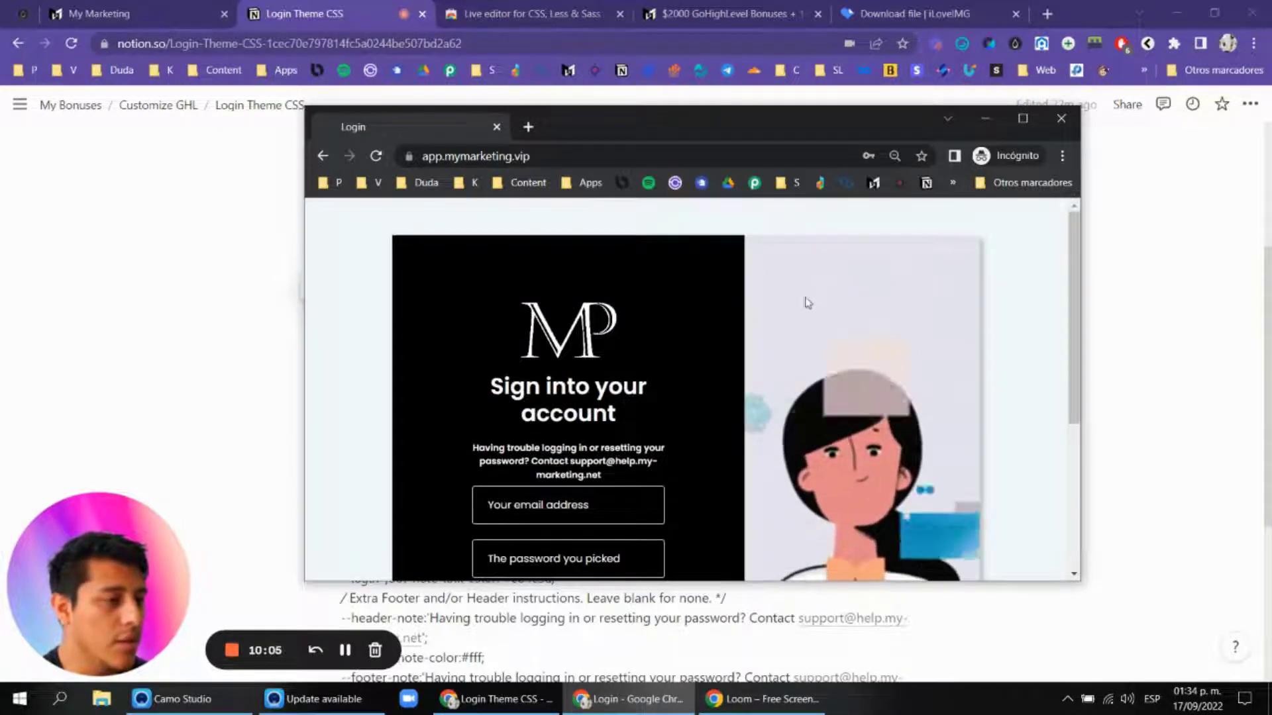
pyautogui.scroll(-3, 805, 312)
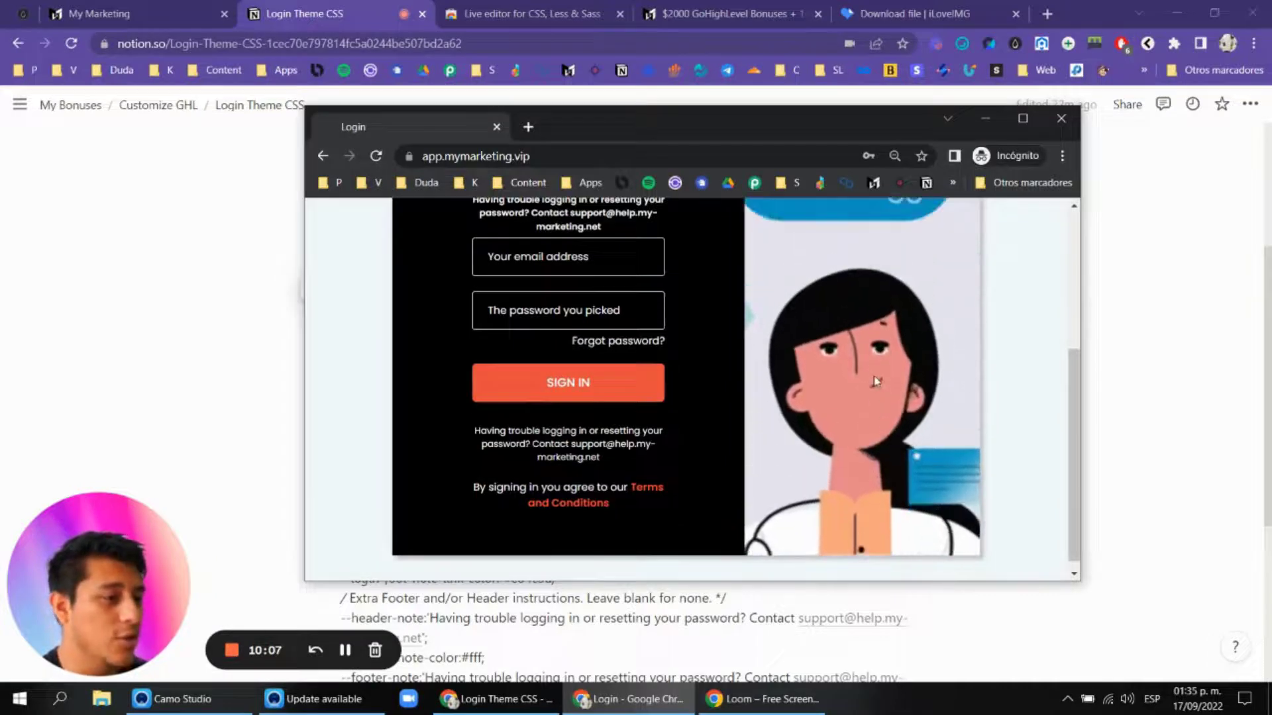
pyautogui.scroll(4, 873, 376)
pyautogui.scroll(-2, 621, 315)
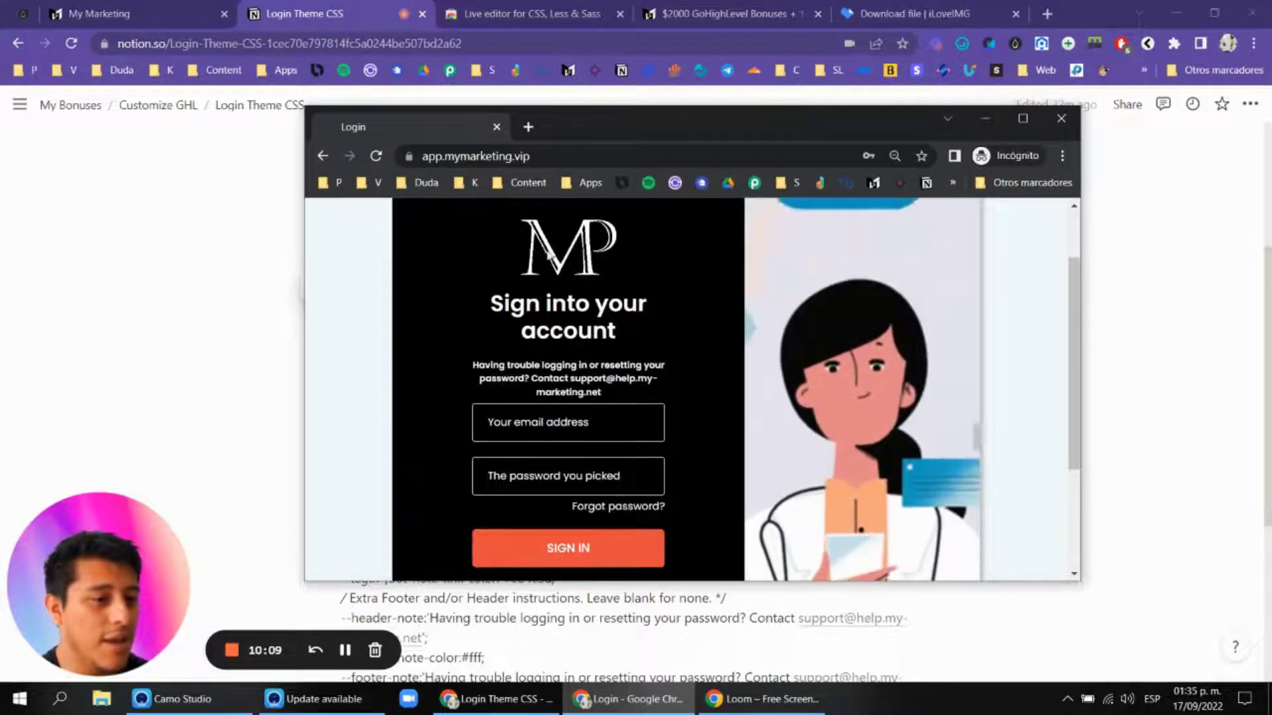
pyautogui.scroll(2, 491, 293)
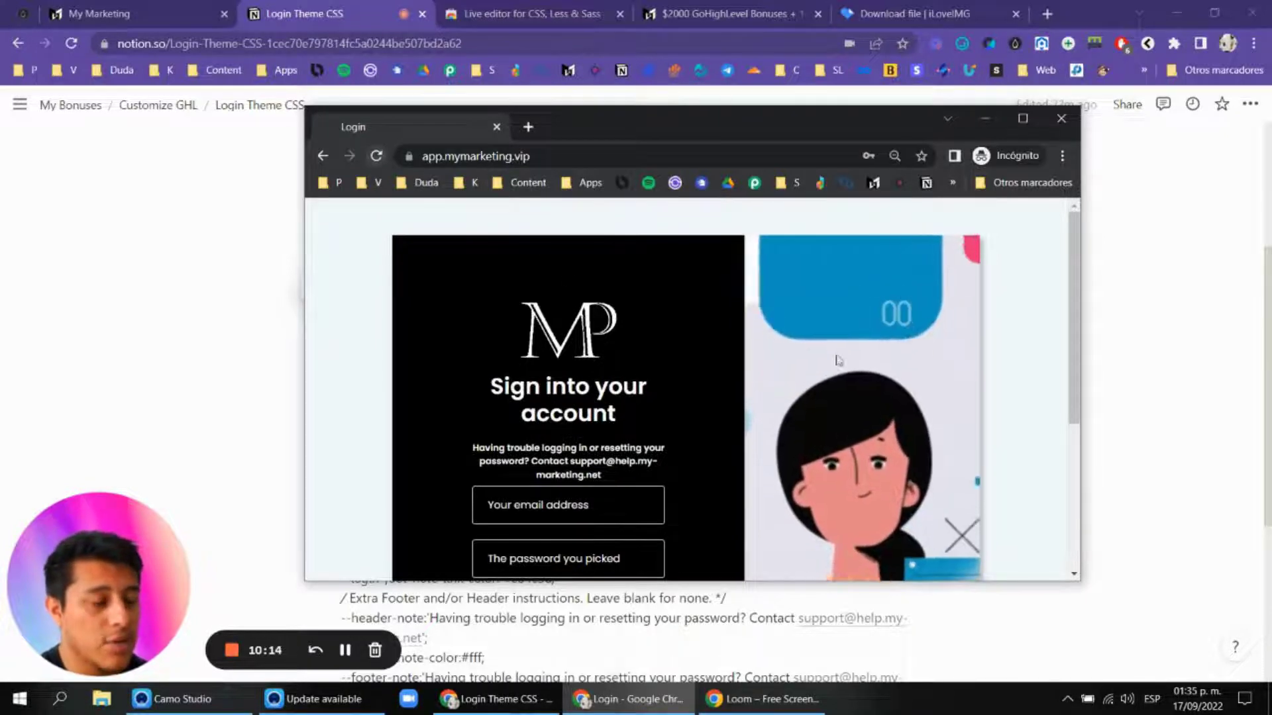
pyautogui.scroll(-1, 828, 345)
pyautogui.scroll(1, 826, 341)
# Step: Reload the login page to check its current look, and return to the start of the Login Theme CSS code
pyautogui.click(375, 156)
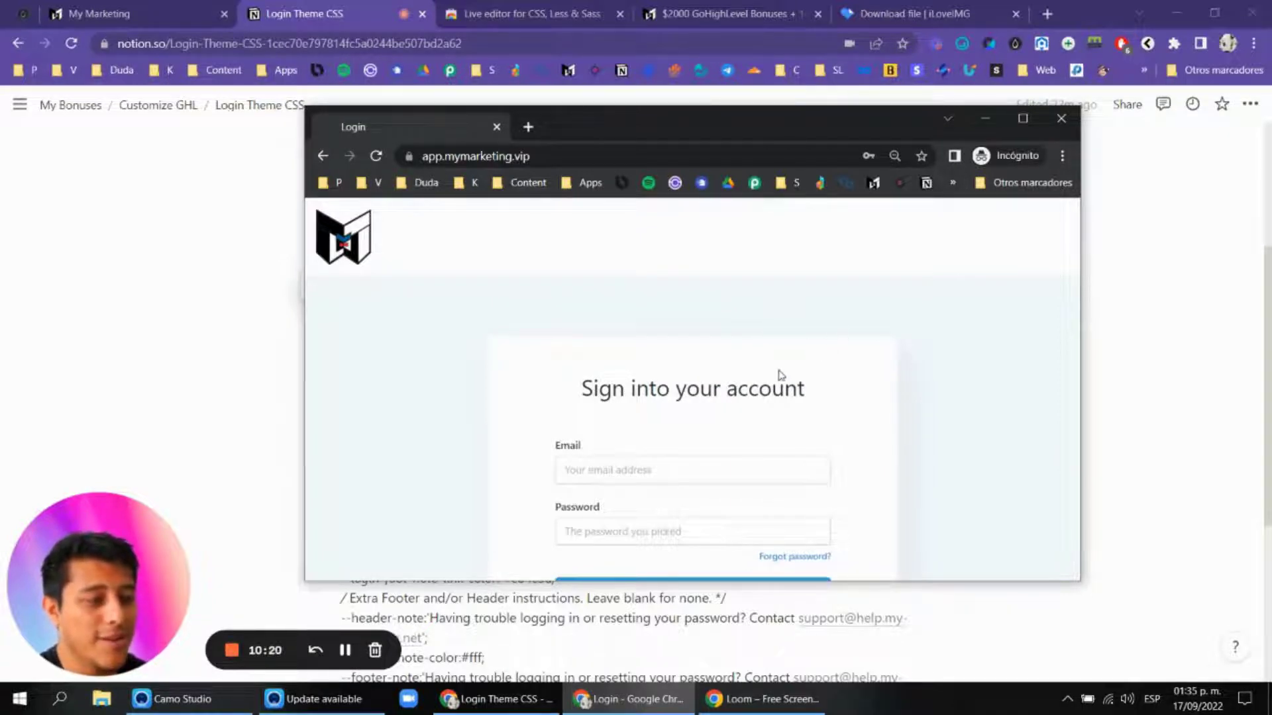
pyautogui.click(996, 119)
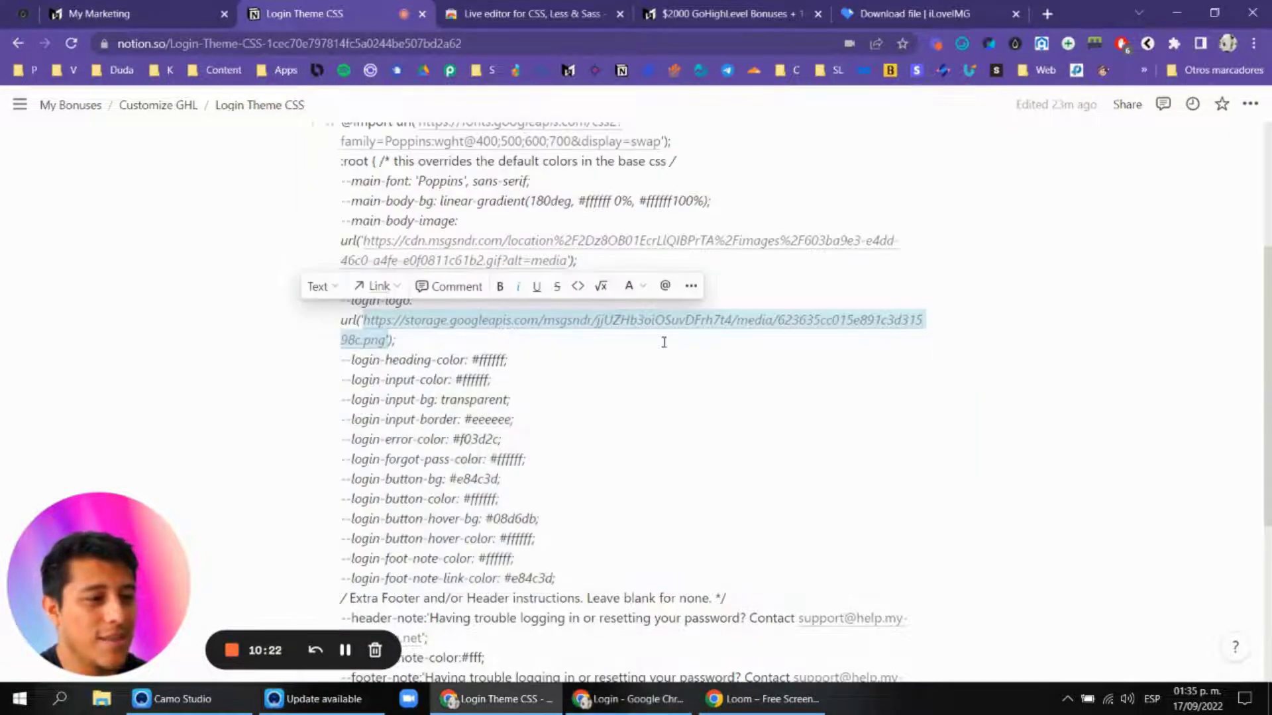
pyautogui.click(833, 229)
pyautogui.scroll(4, 833, 228)
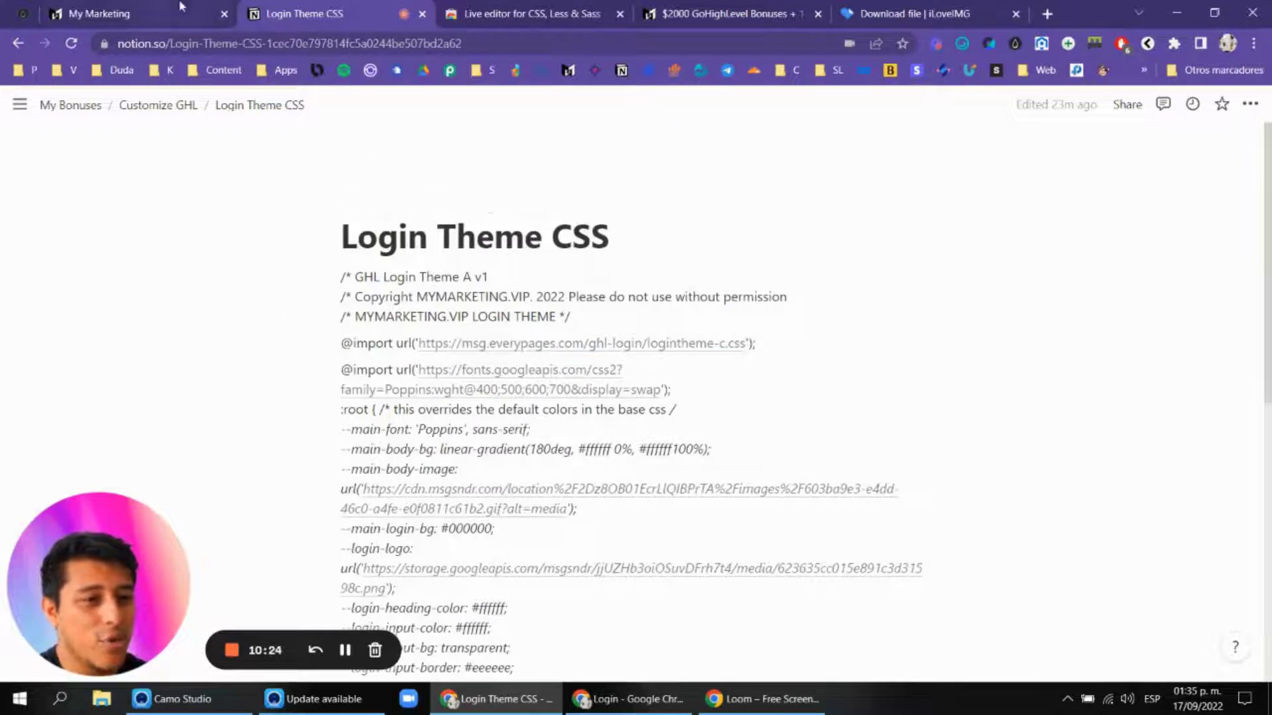
# Step: Open the Favicon CSS page under Customize GHL in Notion and select the whole favicon script
pyautogui.click(180, 8)
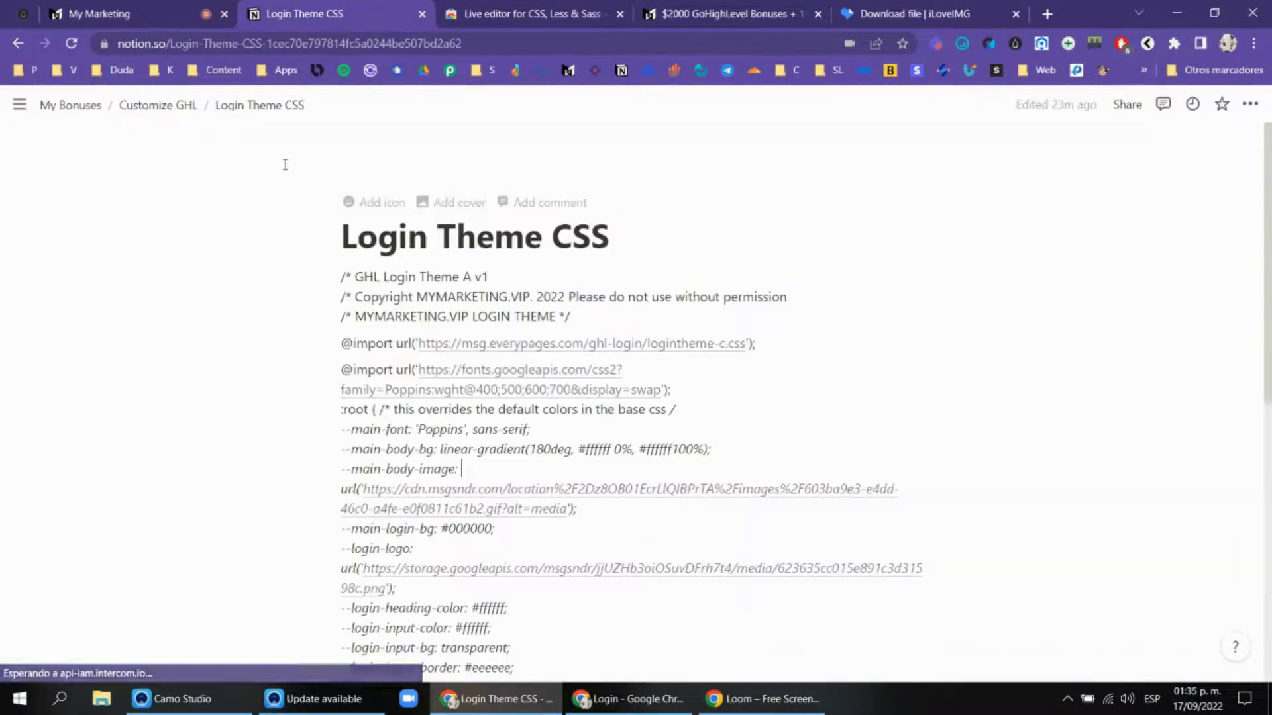
pyautogui.click(162, 106)
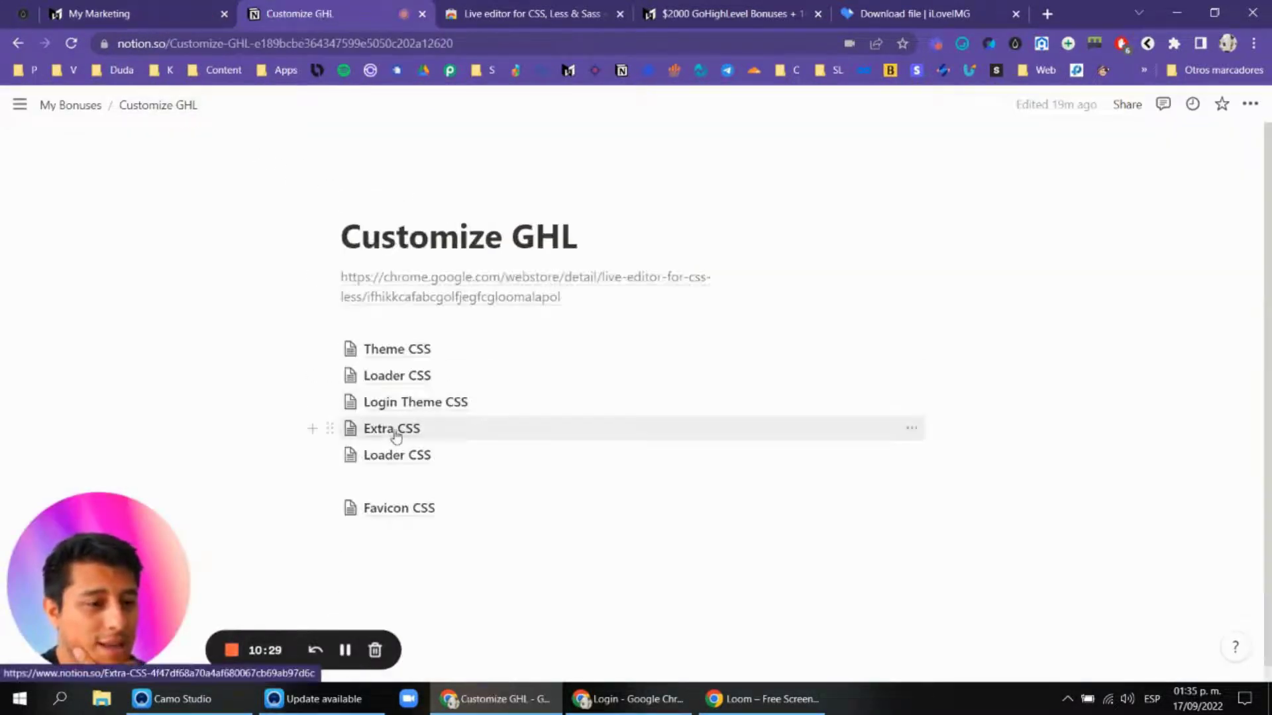
pyautogui.click(399, 508)
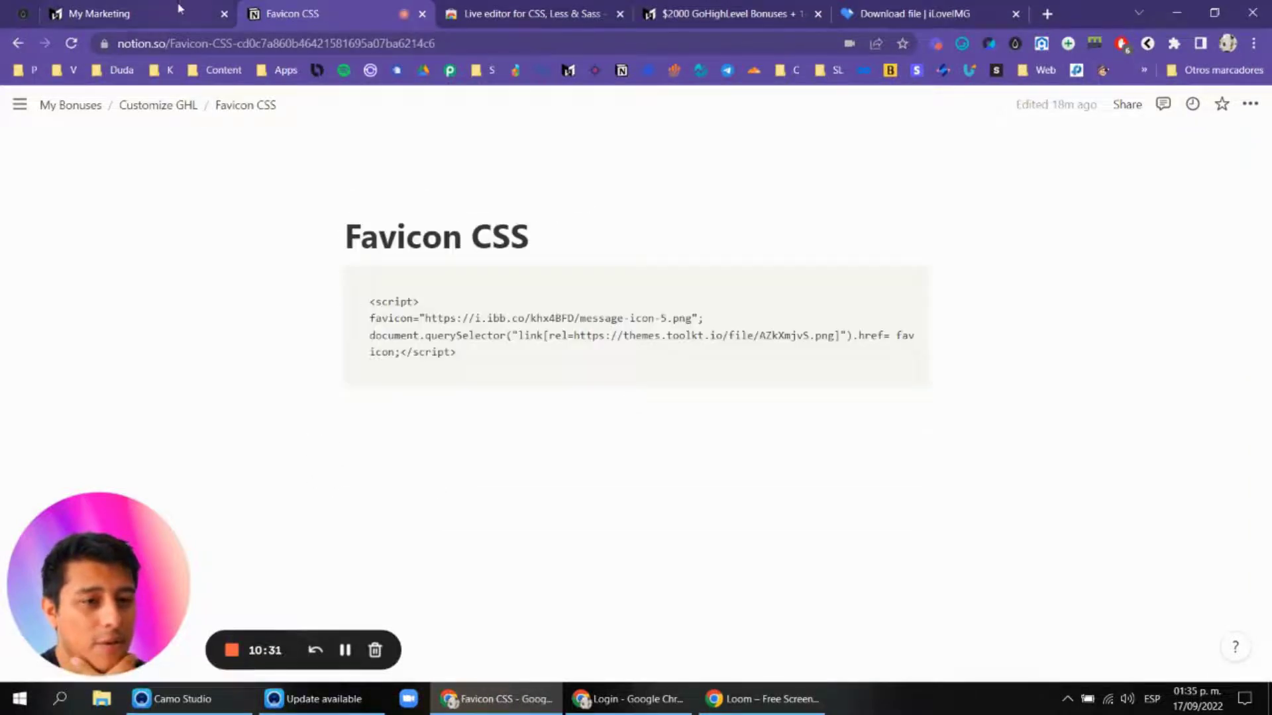
pyautogui.hotkey('ctrl', 'a')
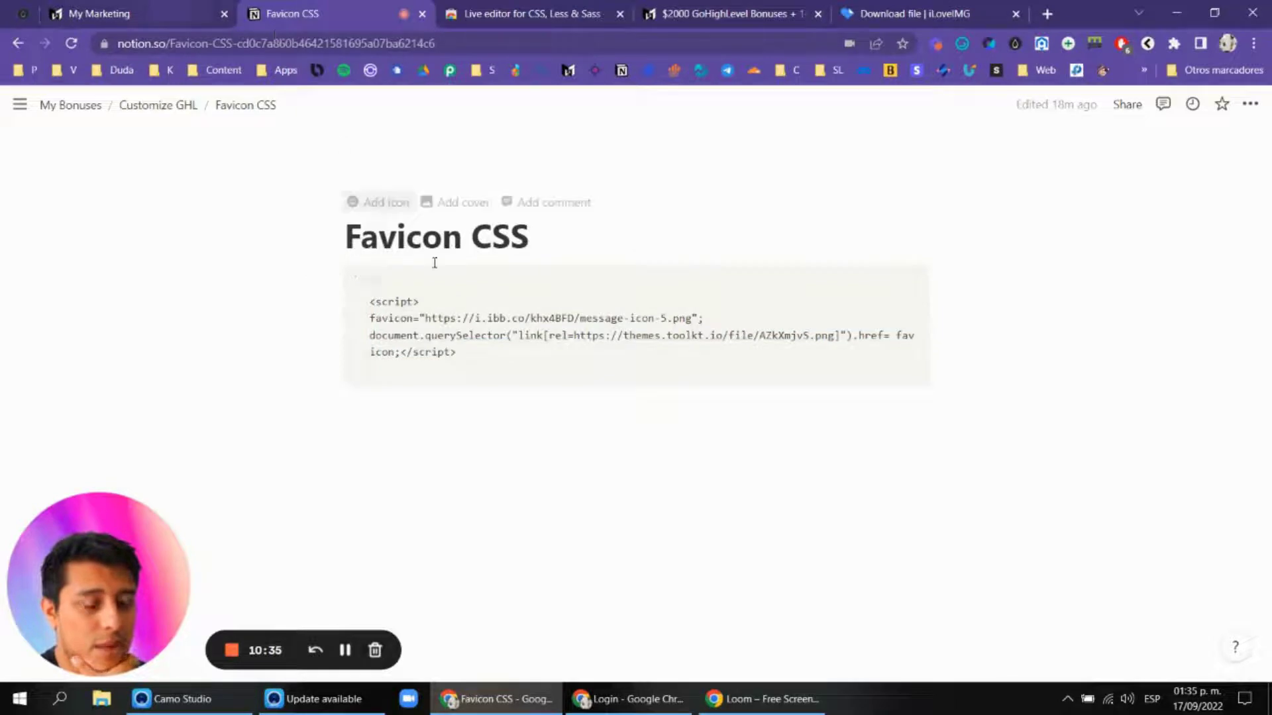
pyautogui.hotkey('ctrl', 'a')
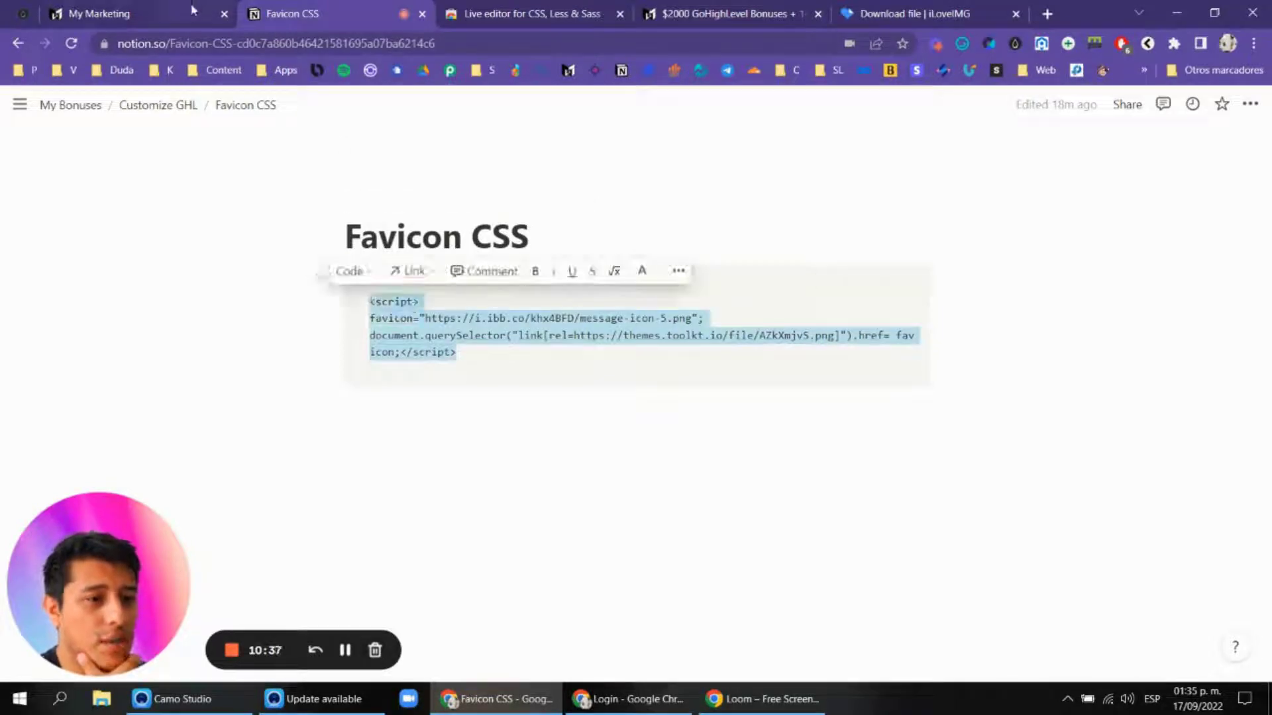
# Step: Return to the agency company settings and review the end of the Custom CSS, the domain fields and the company logo section
pyautogui.click(152, 13)
pyautogui.scroll(-10, 560, 450)
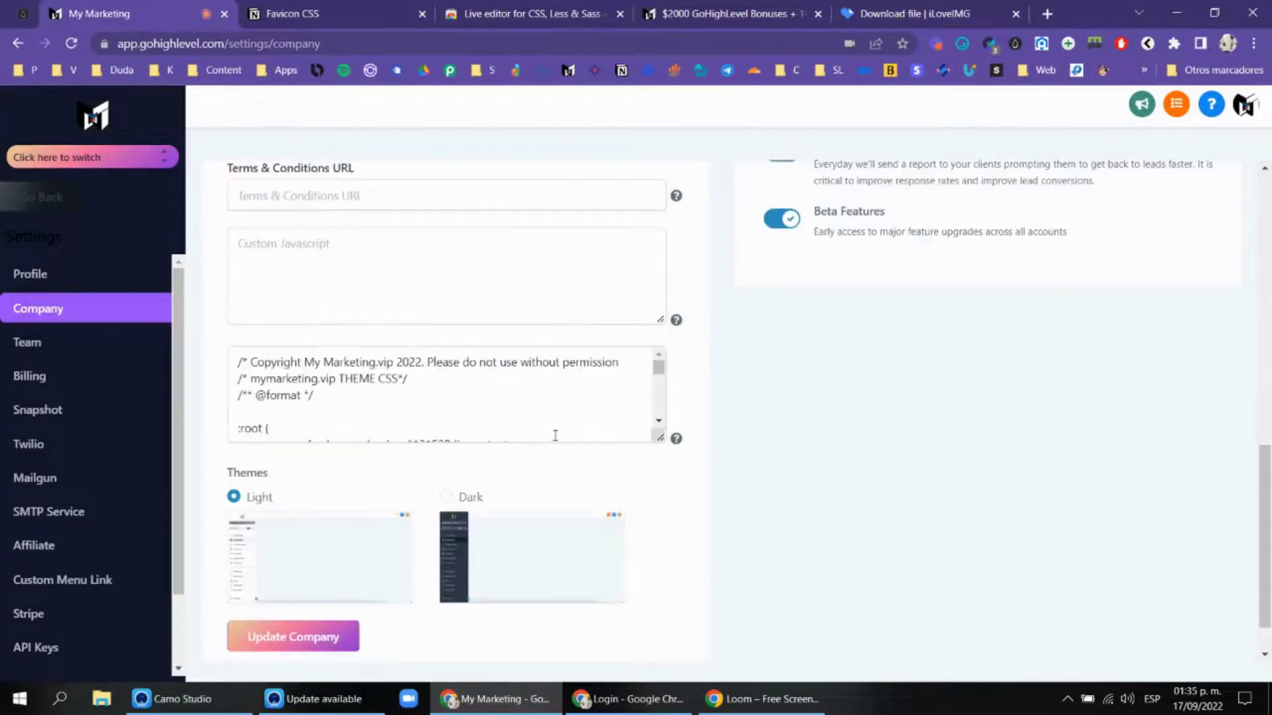
pyautogui.scroll(-10, 559, 391)
pyautogui.moveTo(657, 374); pyautogui.dragTo(665, 455)
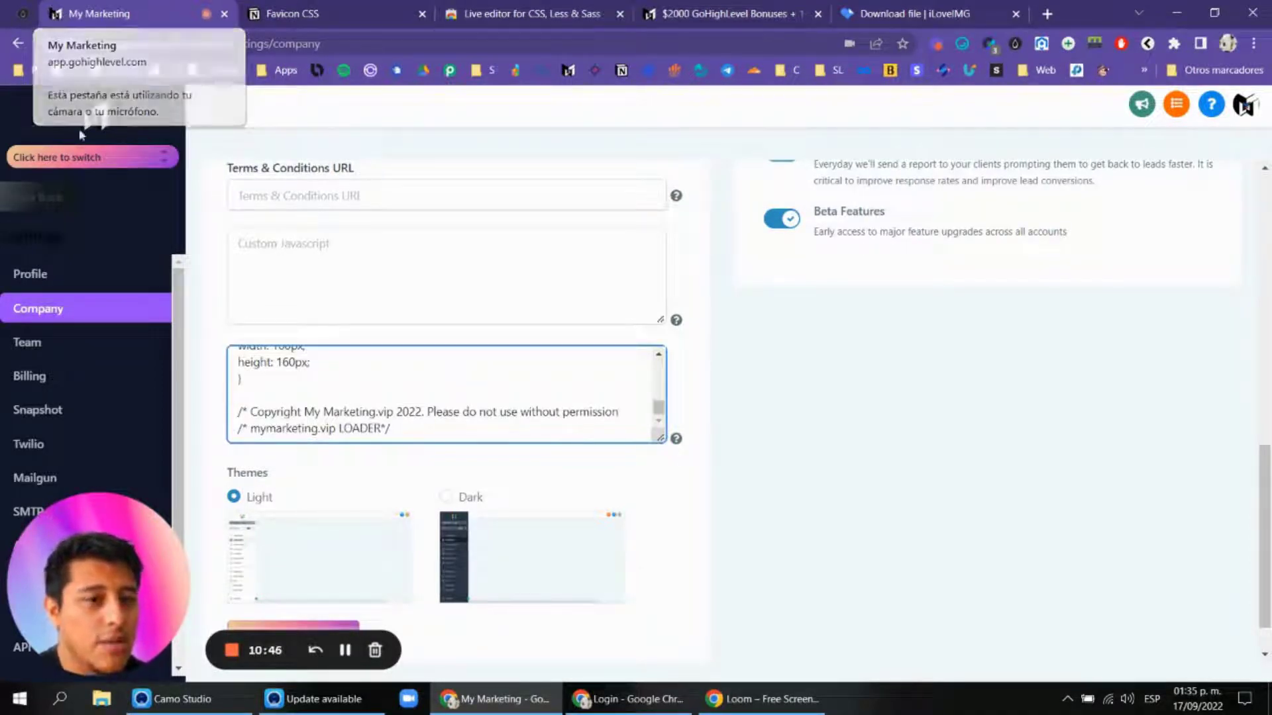
pyautogui.click(707, 328)
pyautogui.scroll(12, 641, 273)
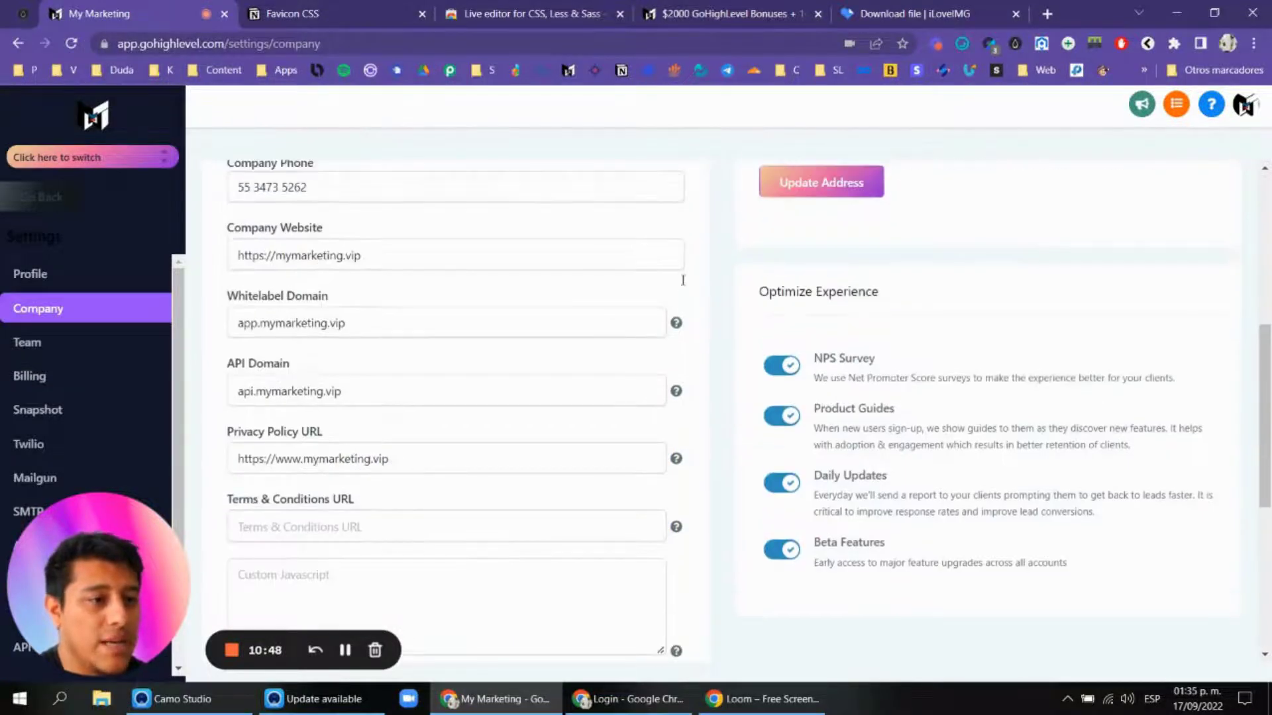
pyautogui.scroll(-13, 642, 273)
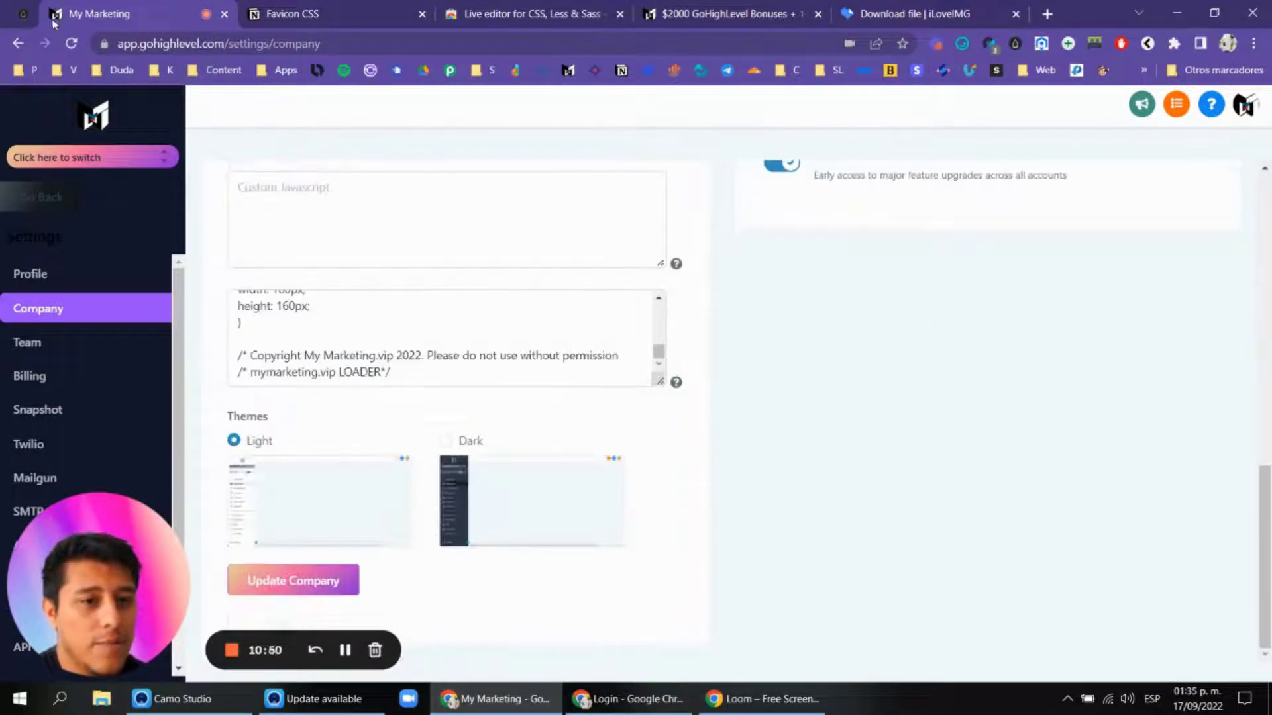
pyautogui.scroll(12, 525, 237)
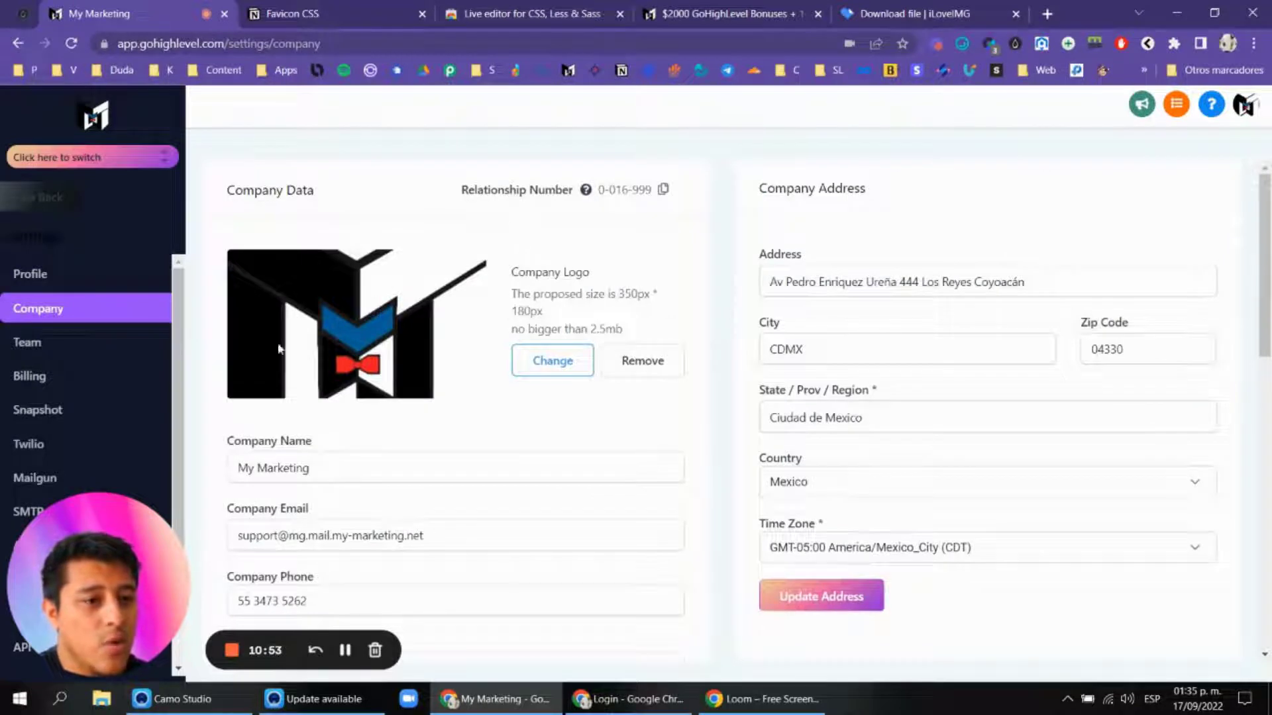
pyautogui.scroll(-10, 349, 295)
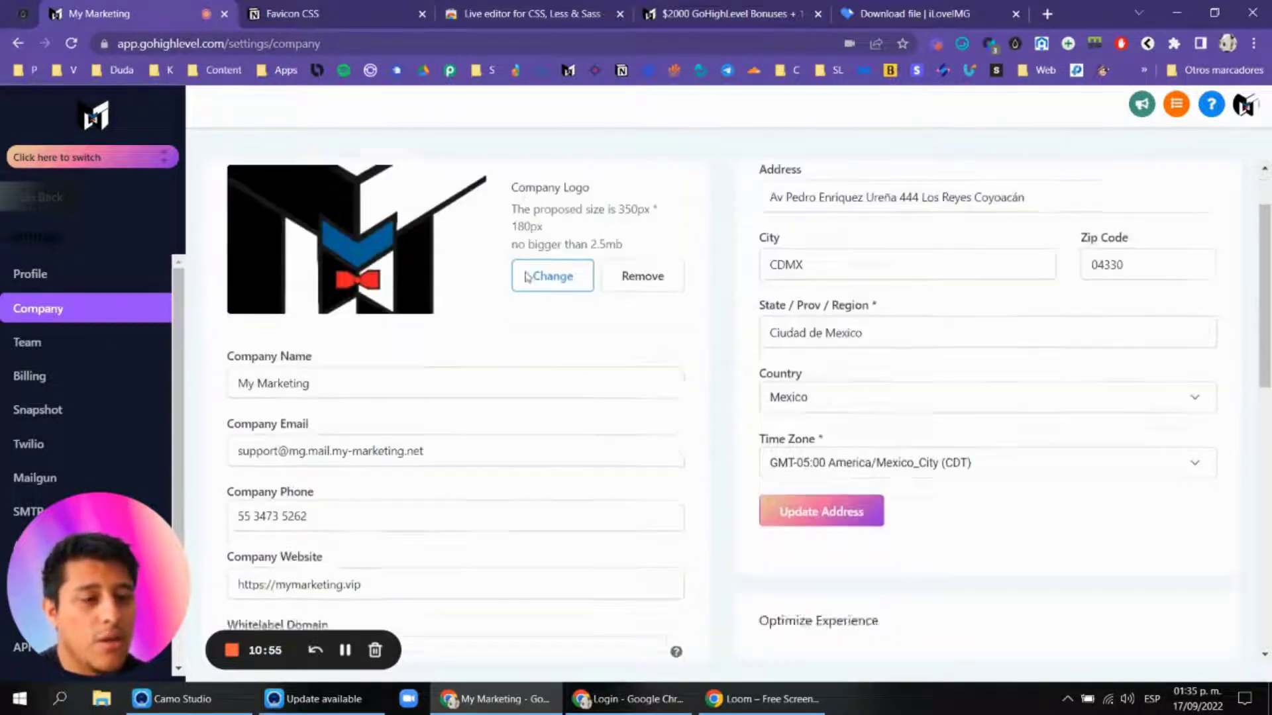
# Step: Revisit the favicon script in Notion, and check the agency's theme code in the Custom CSS field and the live CSS editor
pyautogui.click(285, 13)
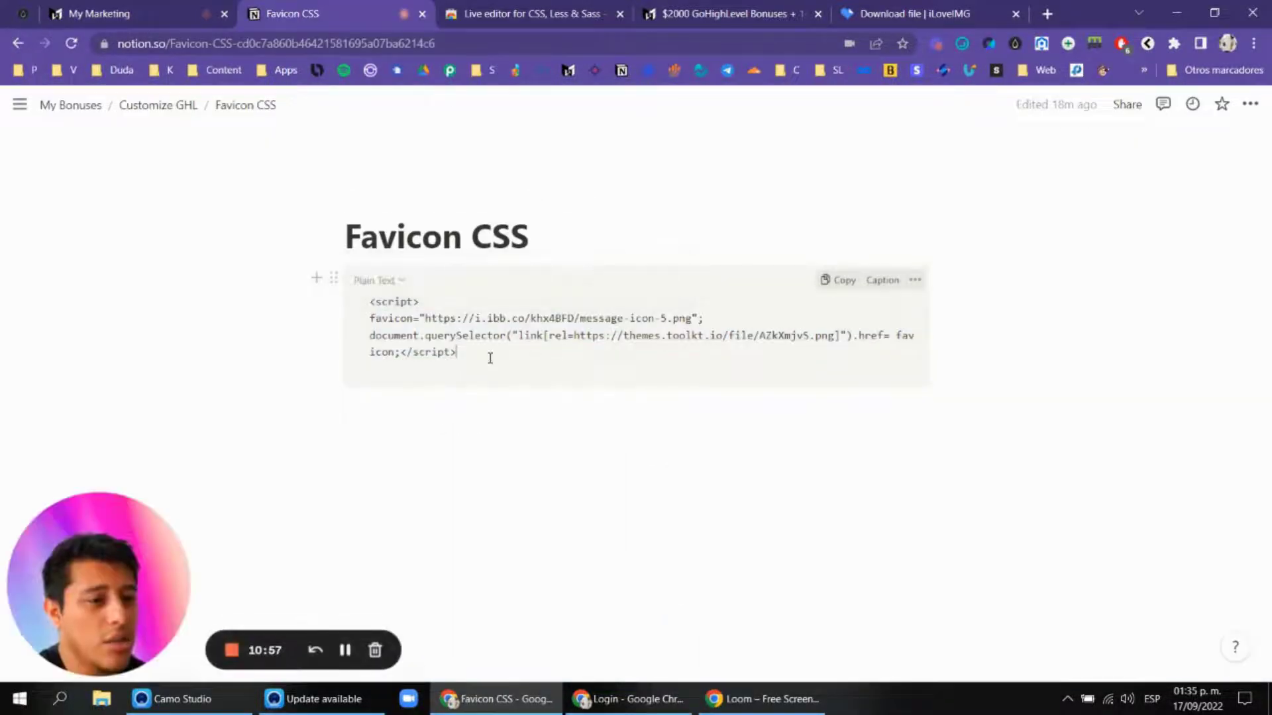
pyautogui.moveTo(488, 358); pyautogui.dragTo(368, 299)
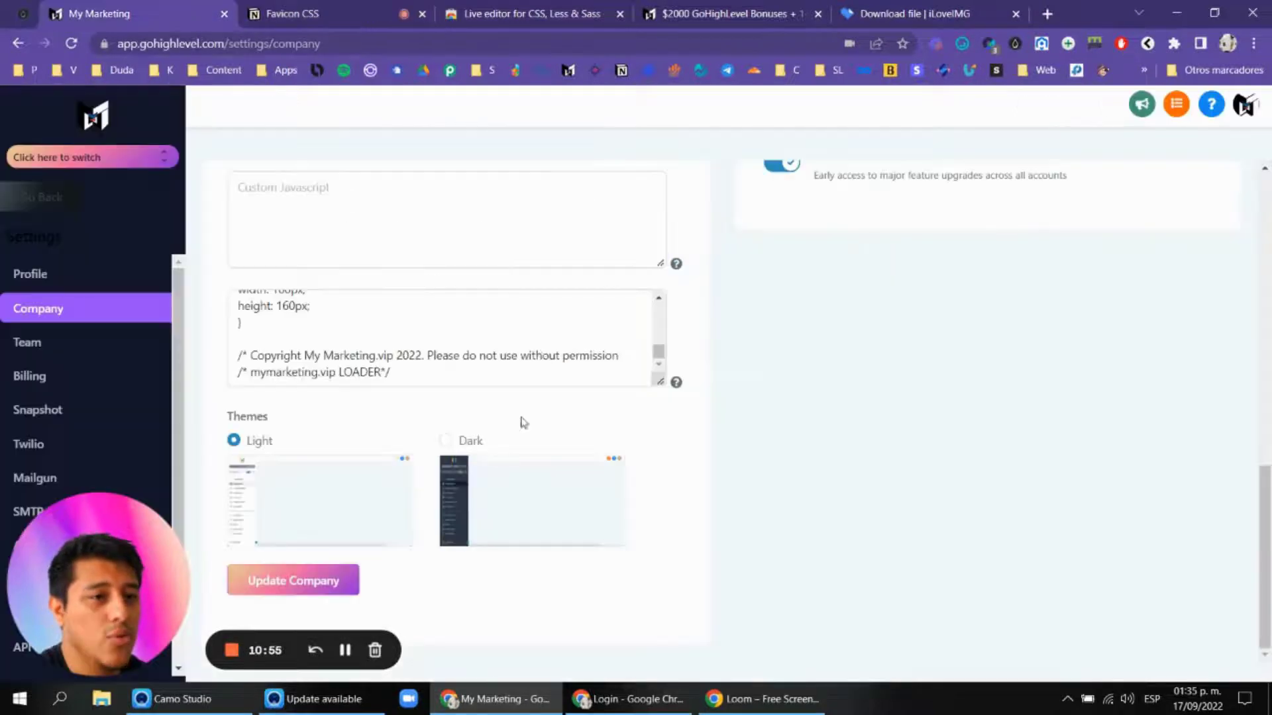
pyautogui.click(376, 308)
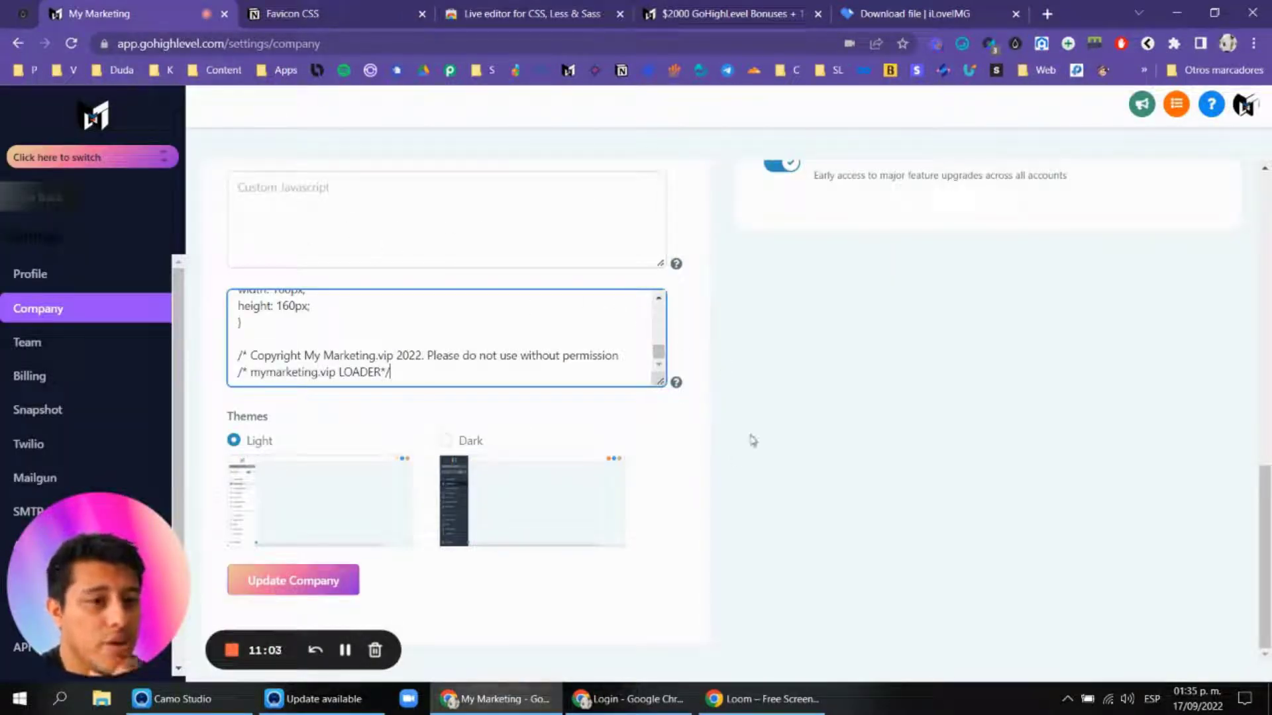
pyautogui.click(1147, 45)
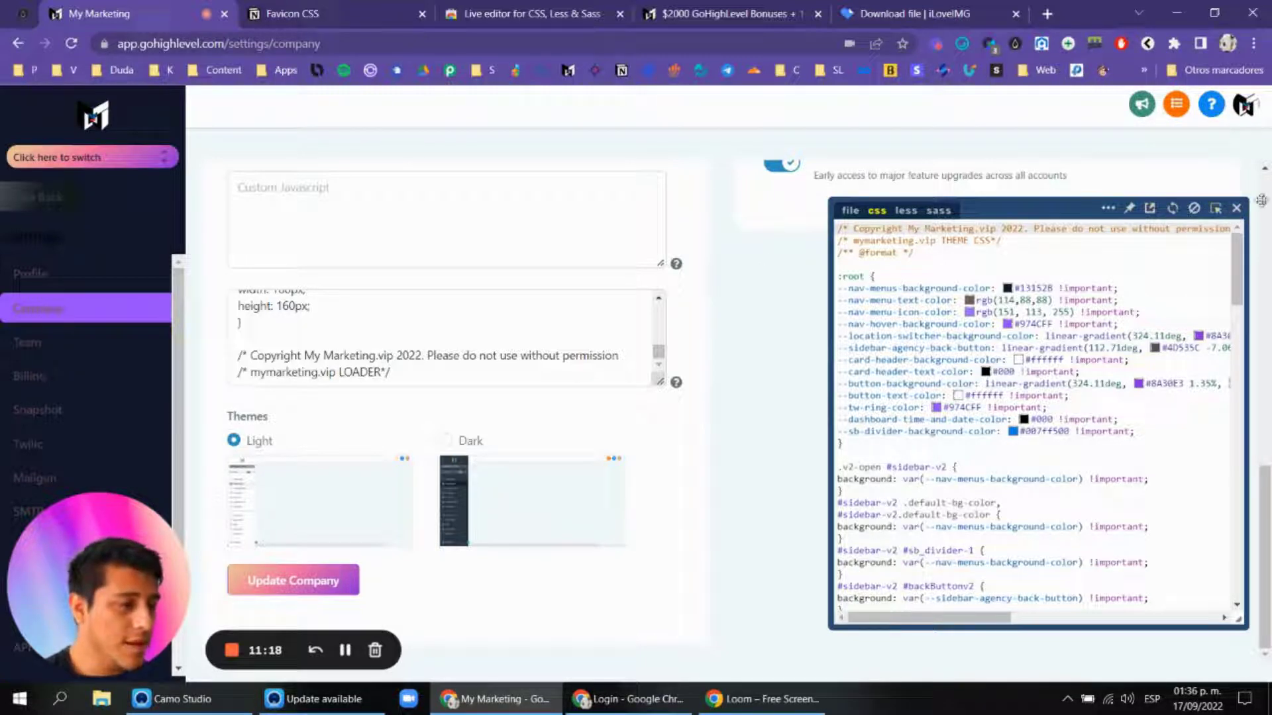
pyautogui.click(1236, 207)
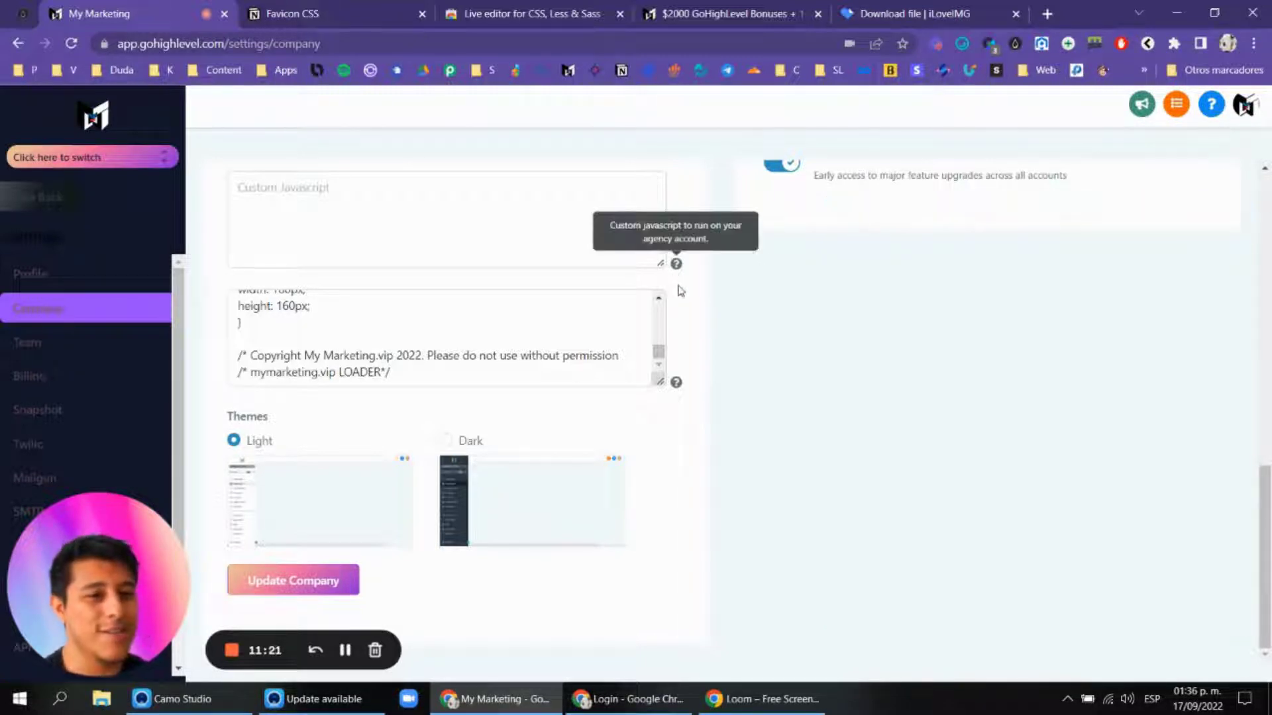
# Step: Switch to The Marketers Toolkit's Theme Builder in full screen and browse the SAASY Sidebar Theme presets
pyautogui.hotkey('alt', 'Tab')
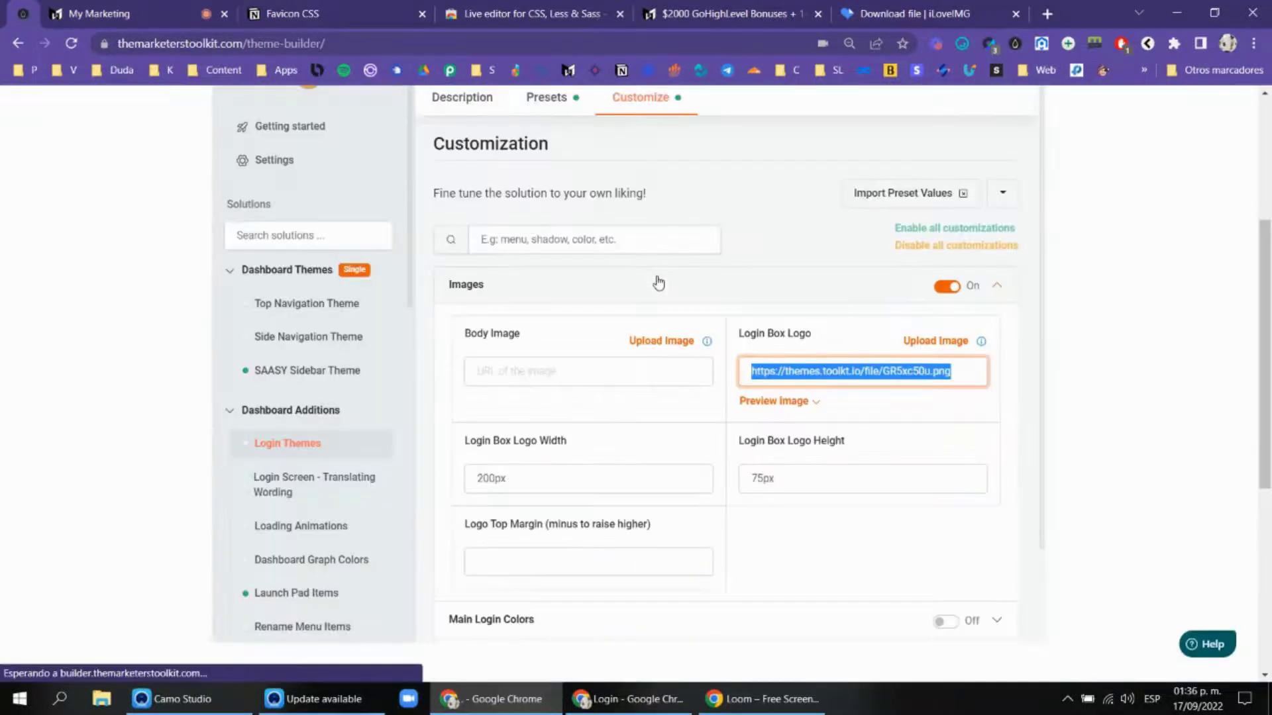
pyautogui.press('F11')
pyautogui.scroll(4, 275, 236)
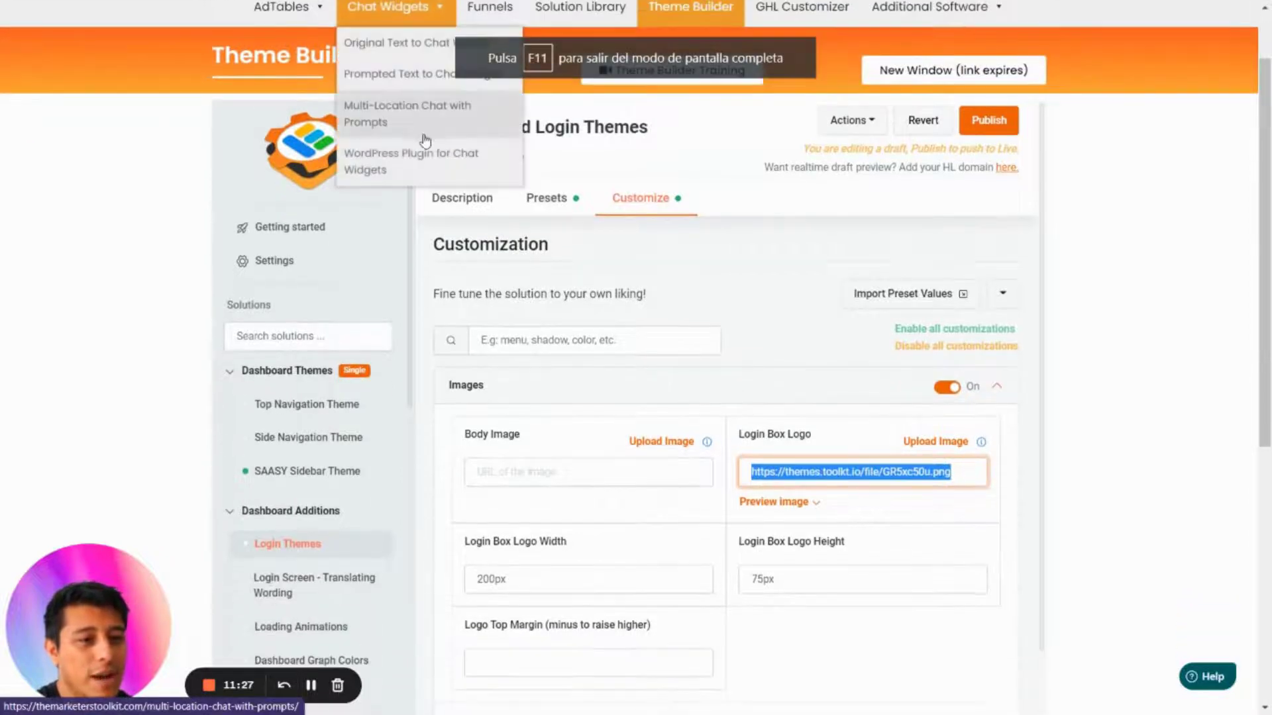
pyautogui.scroll(-3, 398, 315)
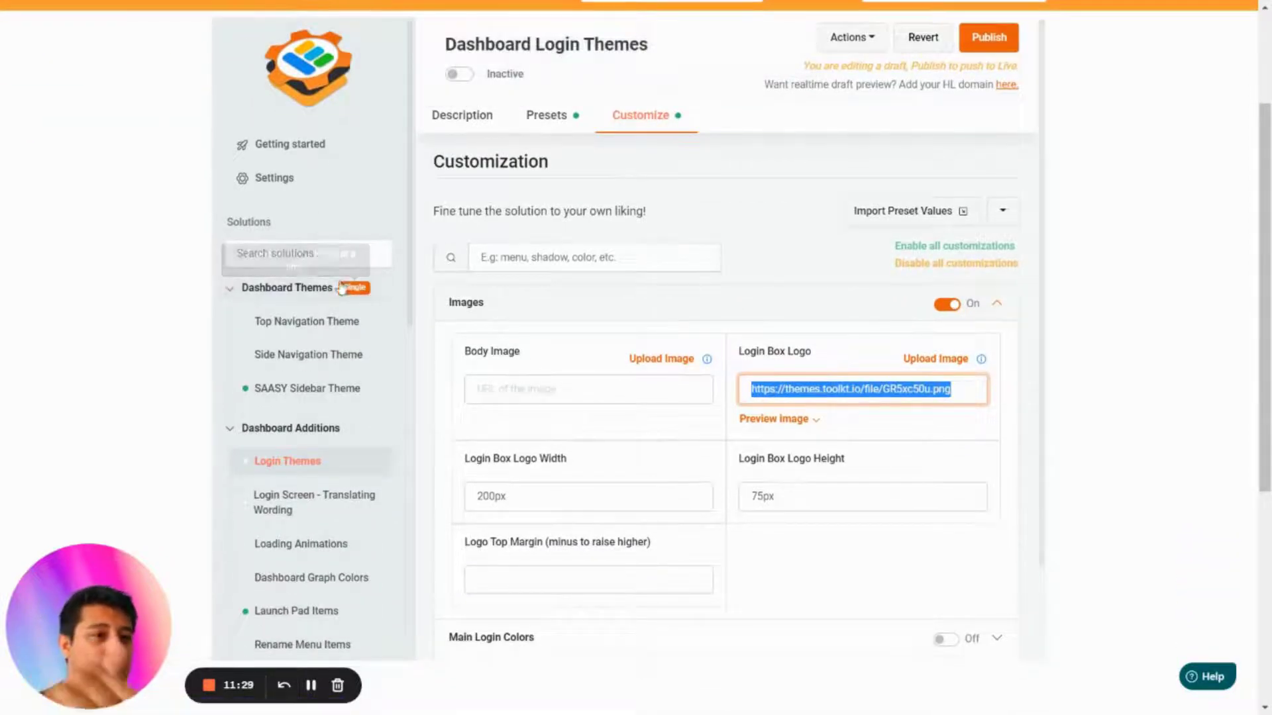
pyautogui.click(306, 388)
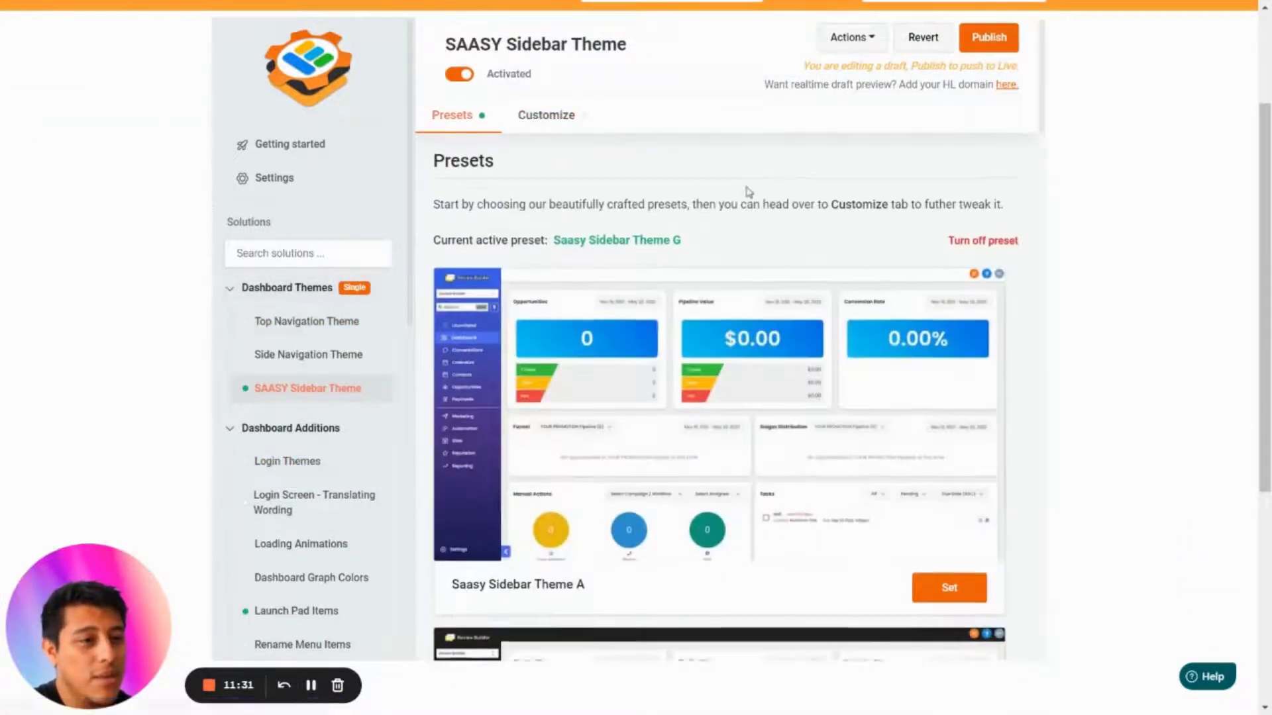
pyautogui.scroll(-12, 732, 249)
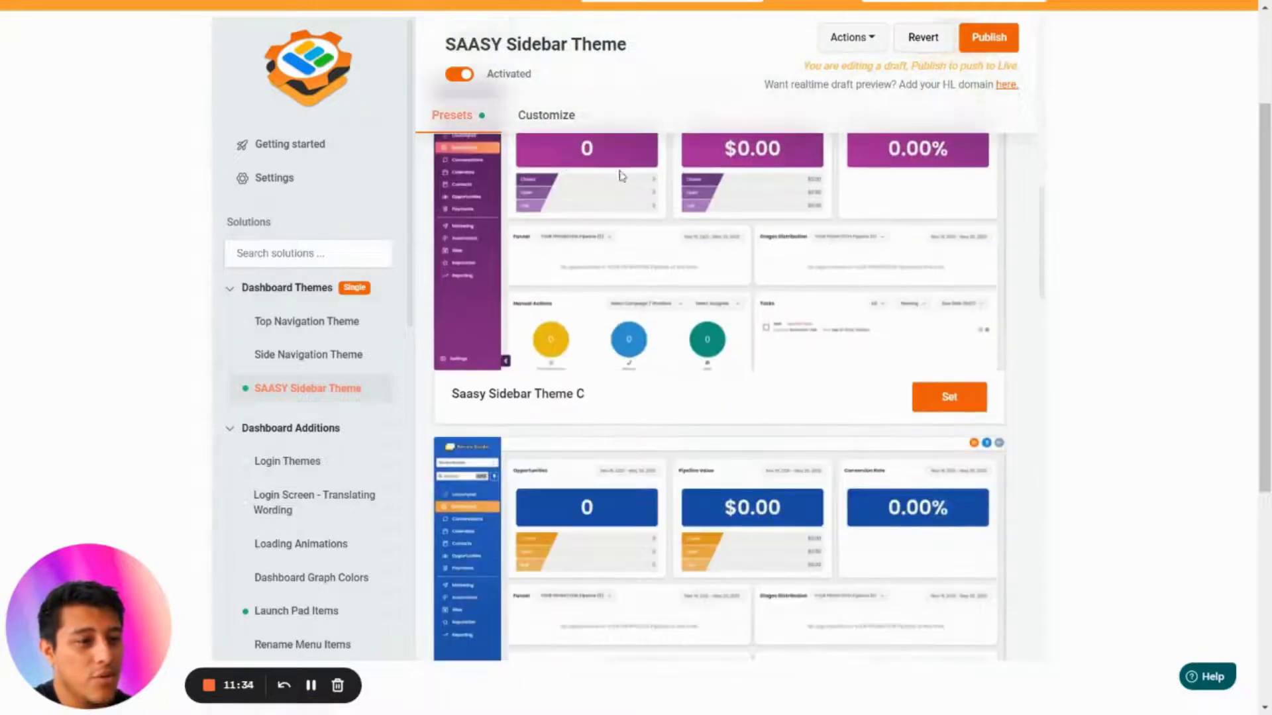
pyautogui.scroll(-5, 729, 248)
pyautogui.scroll(-4, 312, 344)
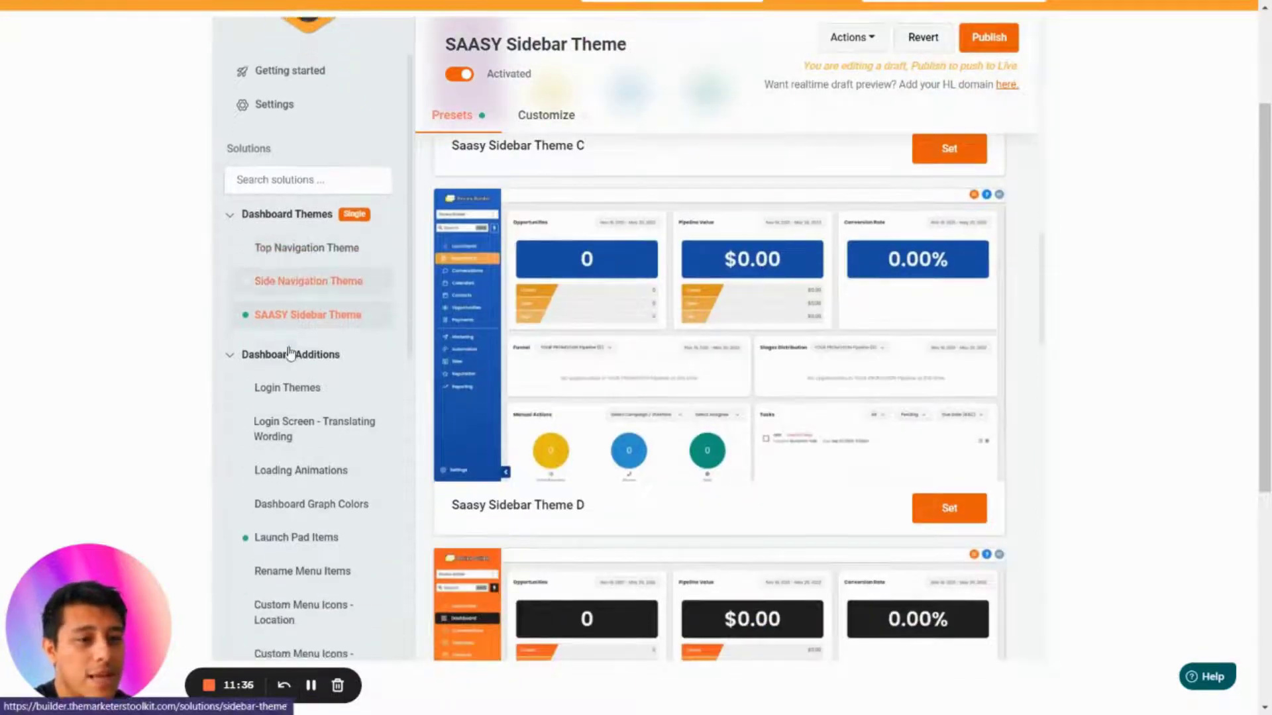
# Step: View the Login Themes description and browse the Loading Animations presets
pyautogui.click(298, 295)
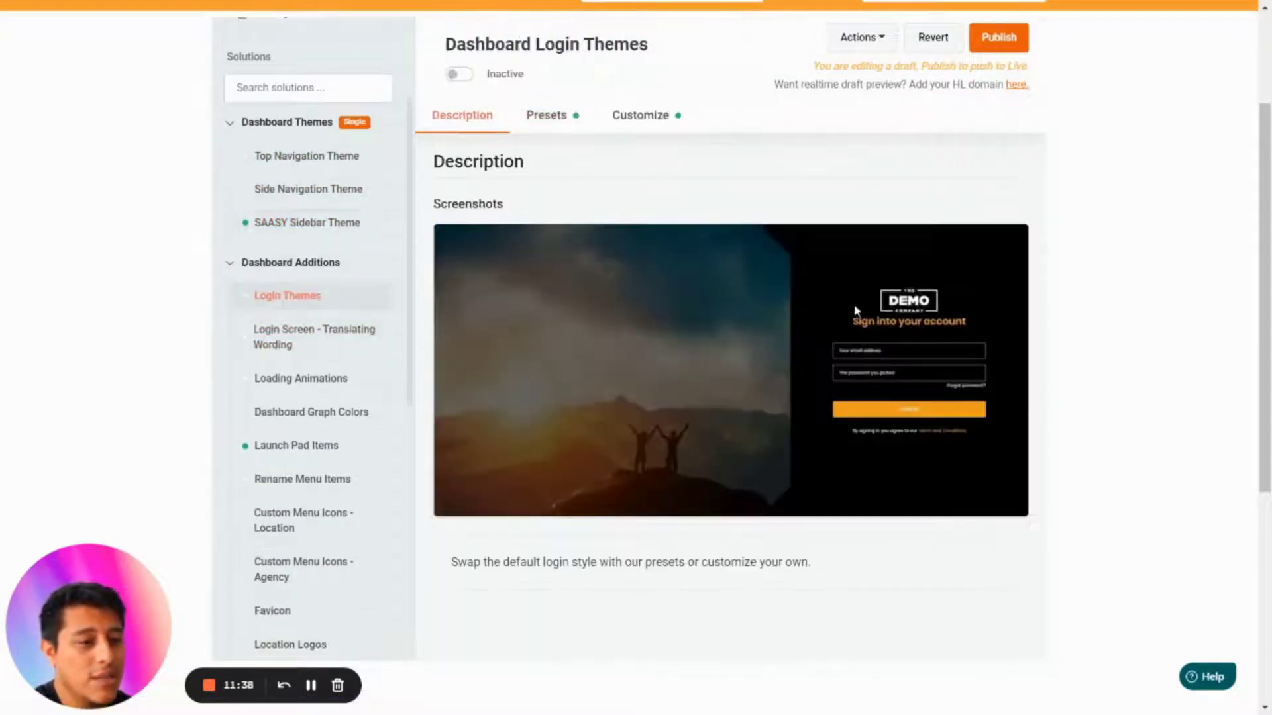
pyautogui.click(326, 384)
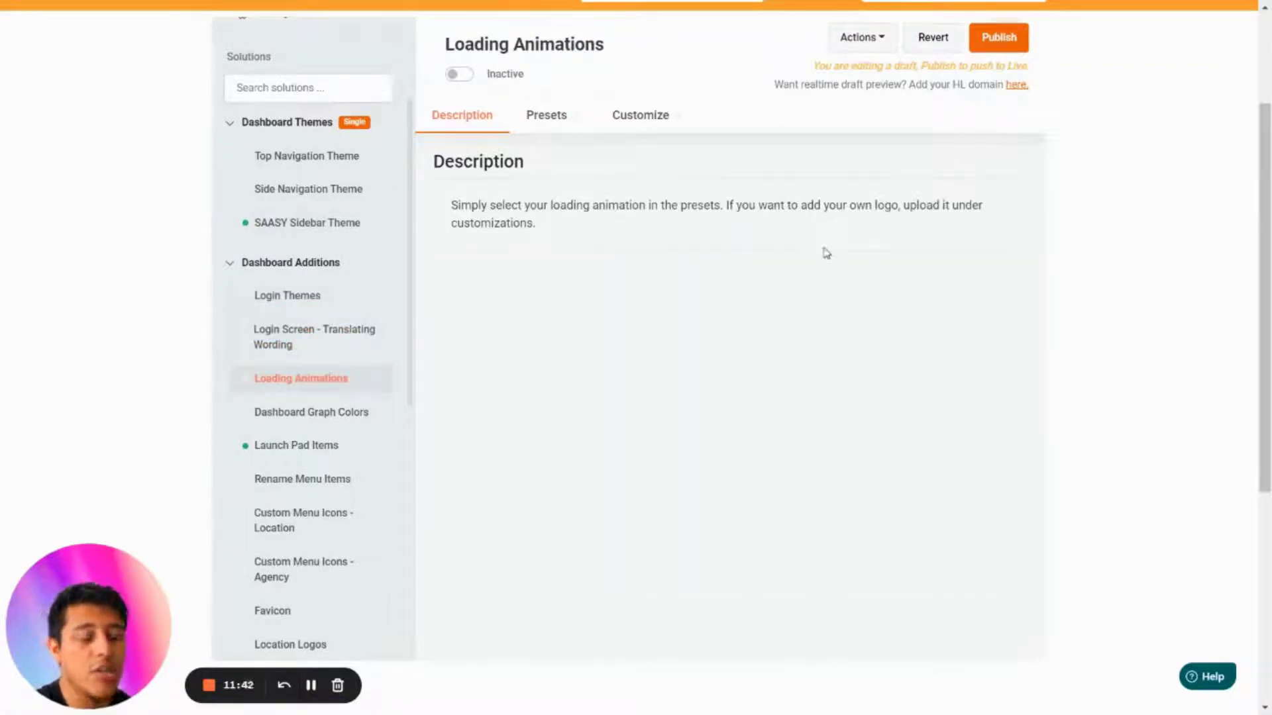
pyautogui.click(549, 117)
pyautogui.scroll(-5, 820, 283)
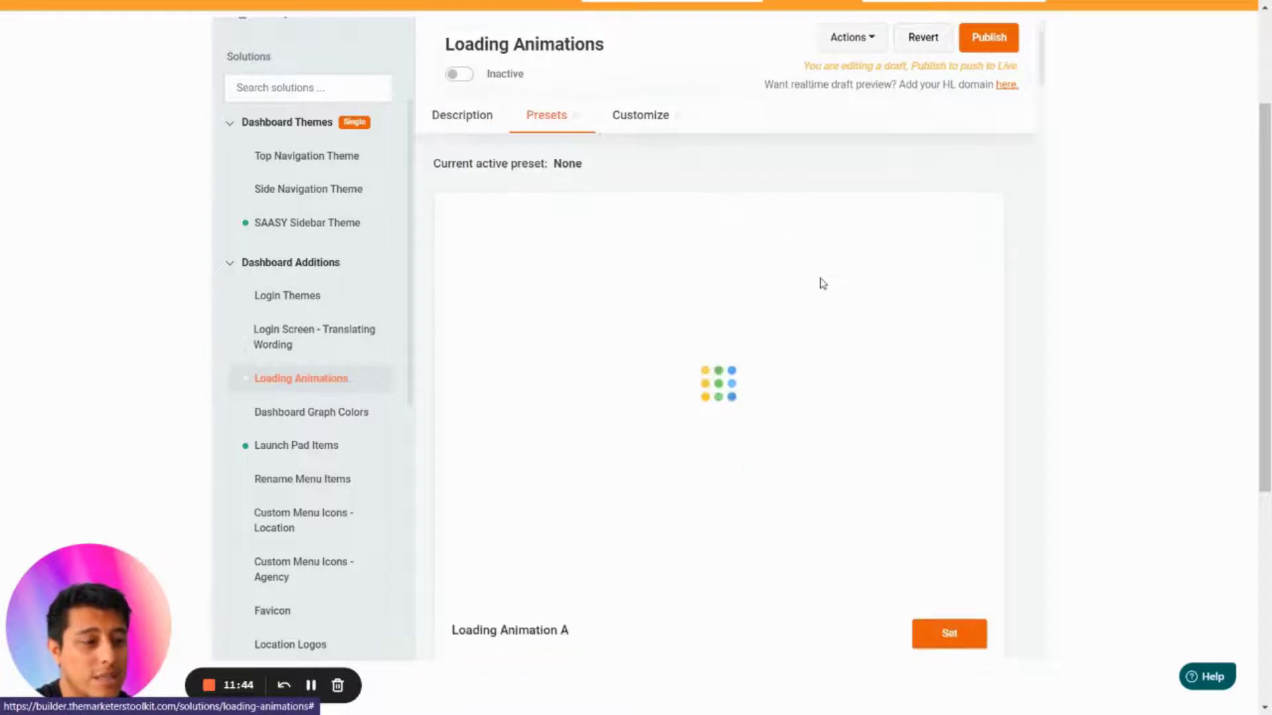
pyautogui.scroll(-8, 907, 292)
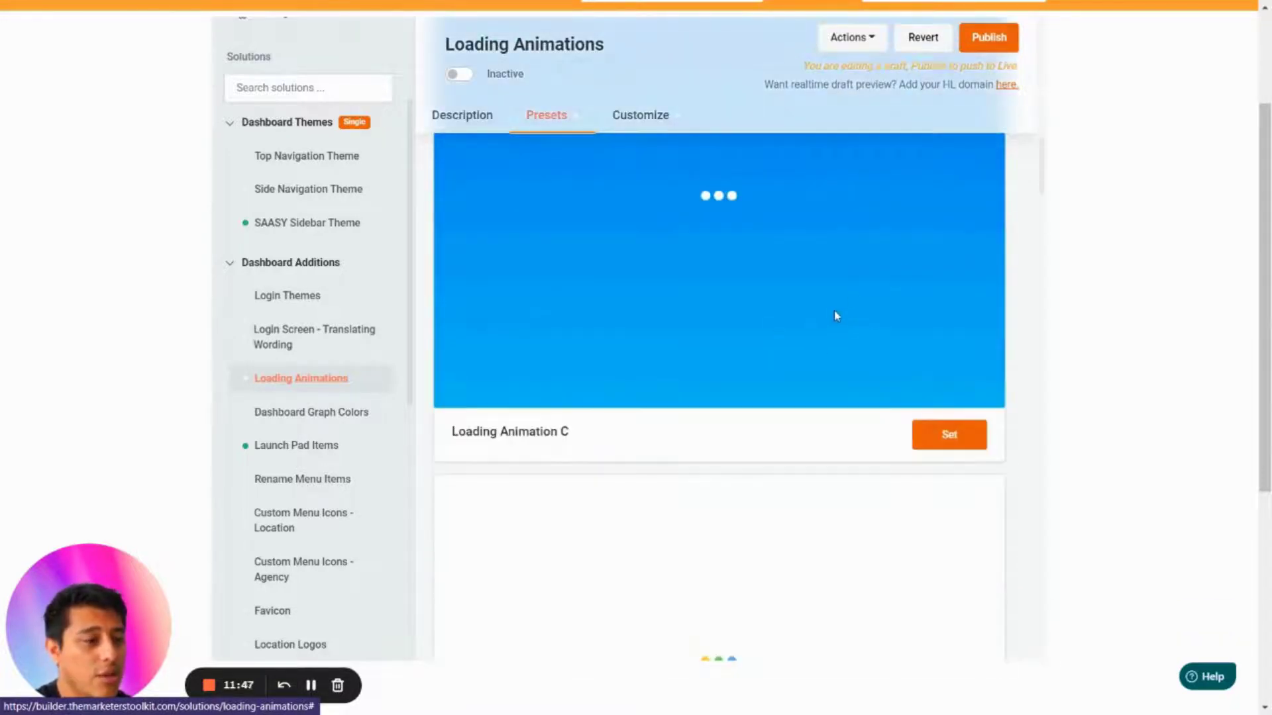
pyautogui.scroll(-6, 820, 341)
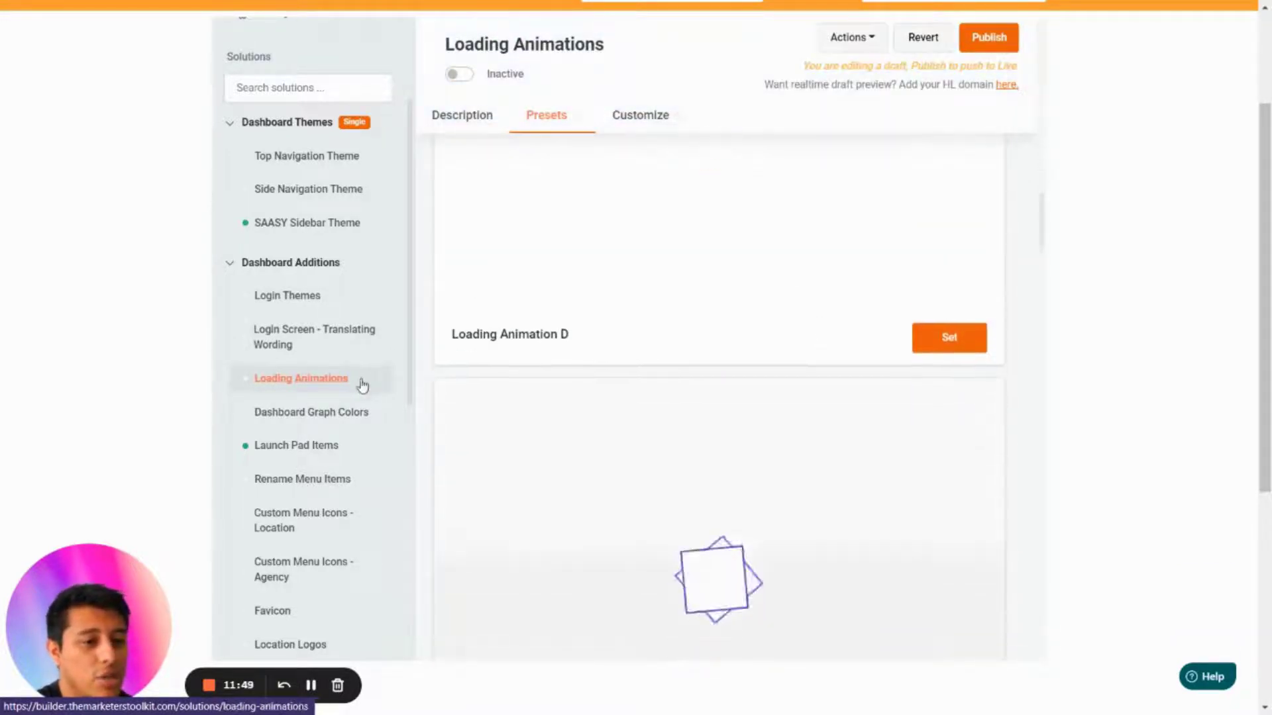
# Step: Open the Dashboard Graph Colors solution and look through its preset funnel graph styles
pyautogui.click(371, 412)
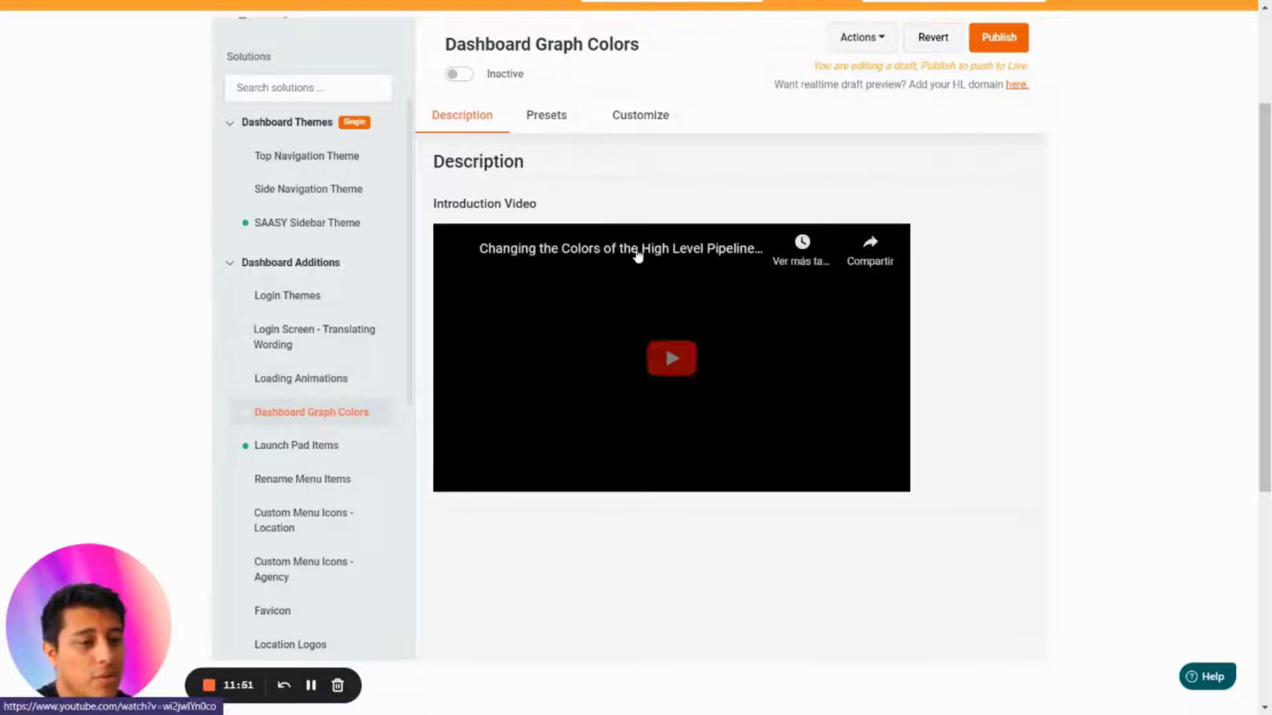
pyautogui.click(546, 119)
pyautogui.scroll(-10, 872, 325)
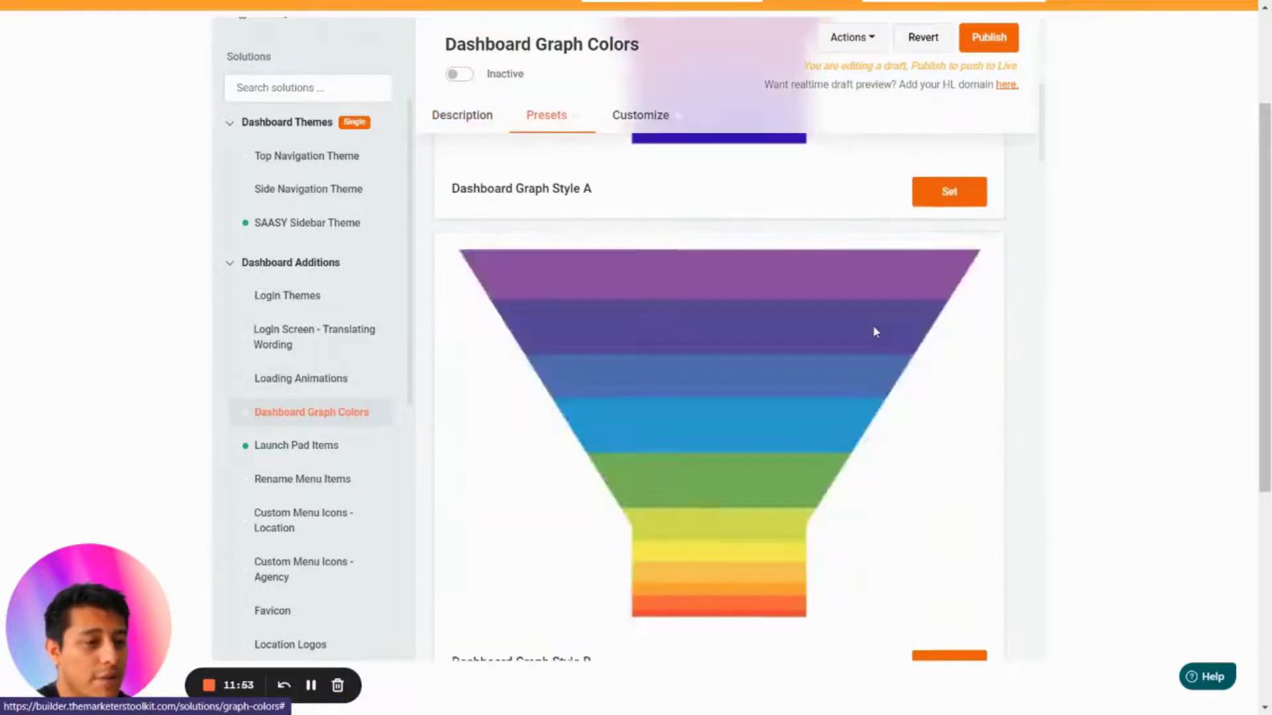
pyautogui.scroll(-3, 334, 371)
# Step: Examine the descriptions of Launch Pad Items, Rename Menu Items, Hide Launchpad Items and Style the Horizontal Scrollbar
pyautogui.click(332, 283)
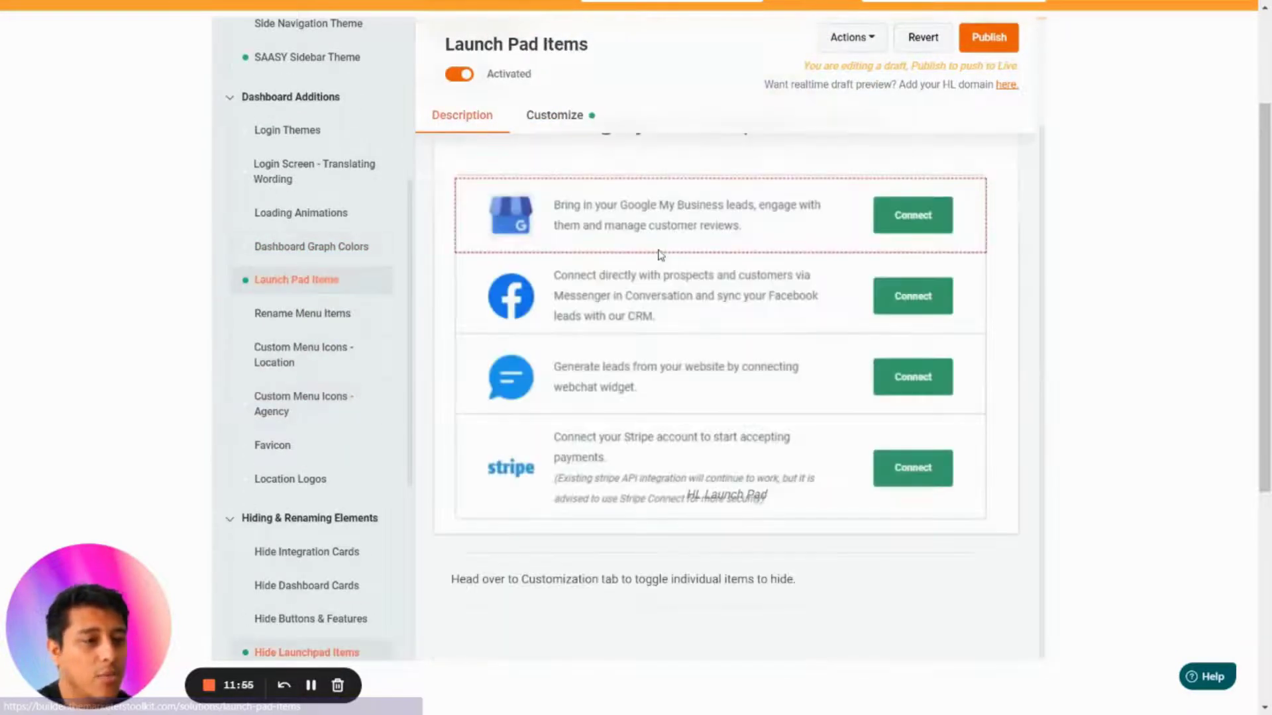
pyautogui.scroll(-1, 467, 293)
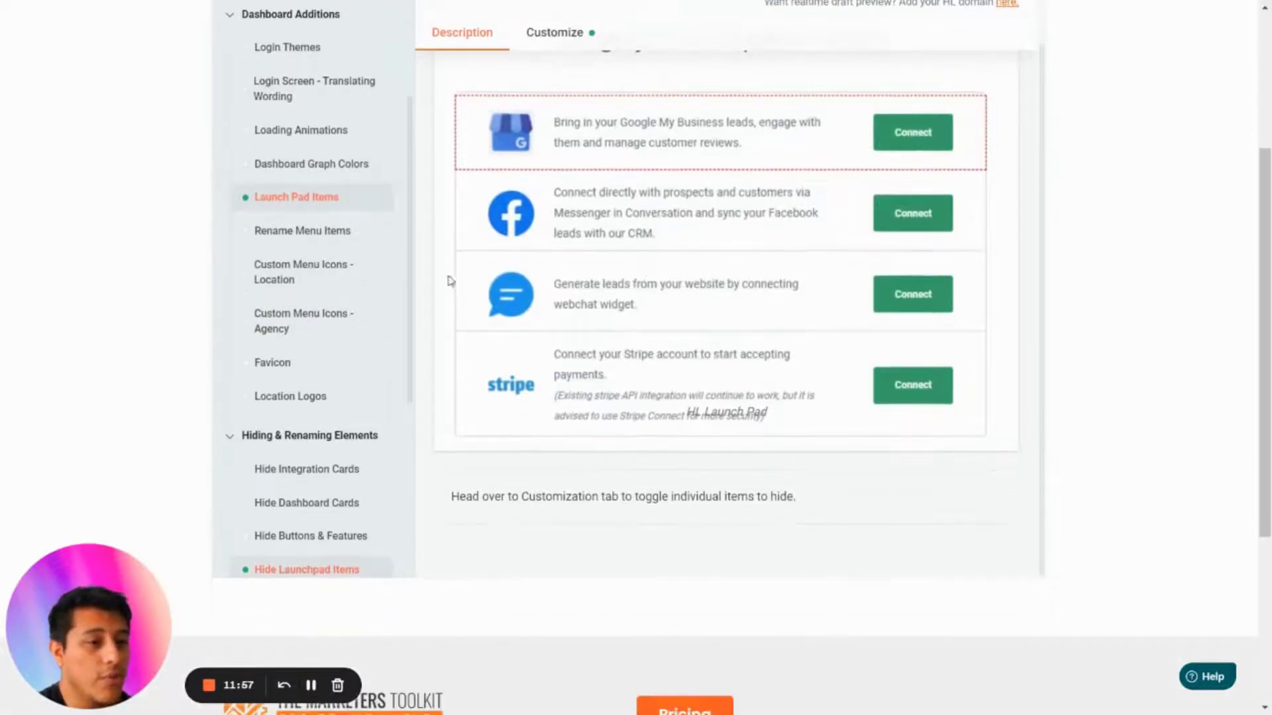
pyautogui.click(311, 233)
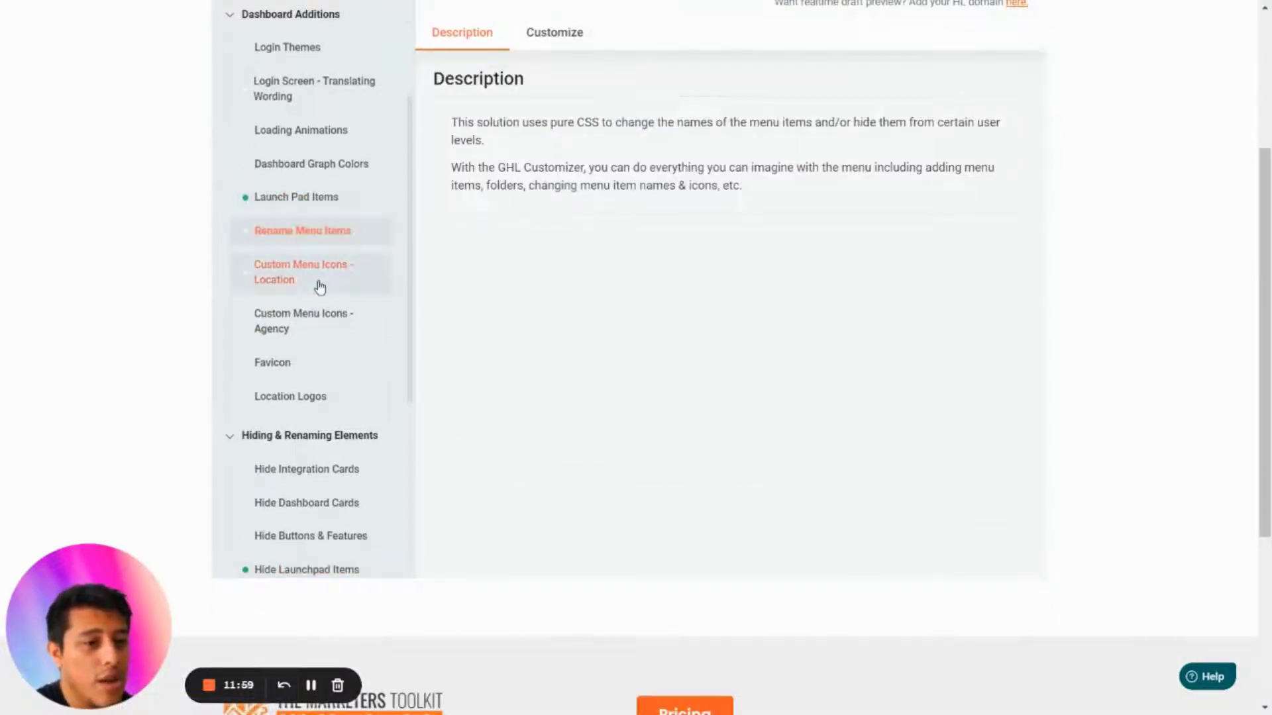
pyautogui.scroll(-5, 311, 370)
pyautogui.click(341, 243)
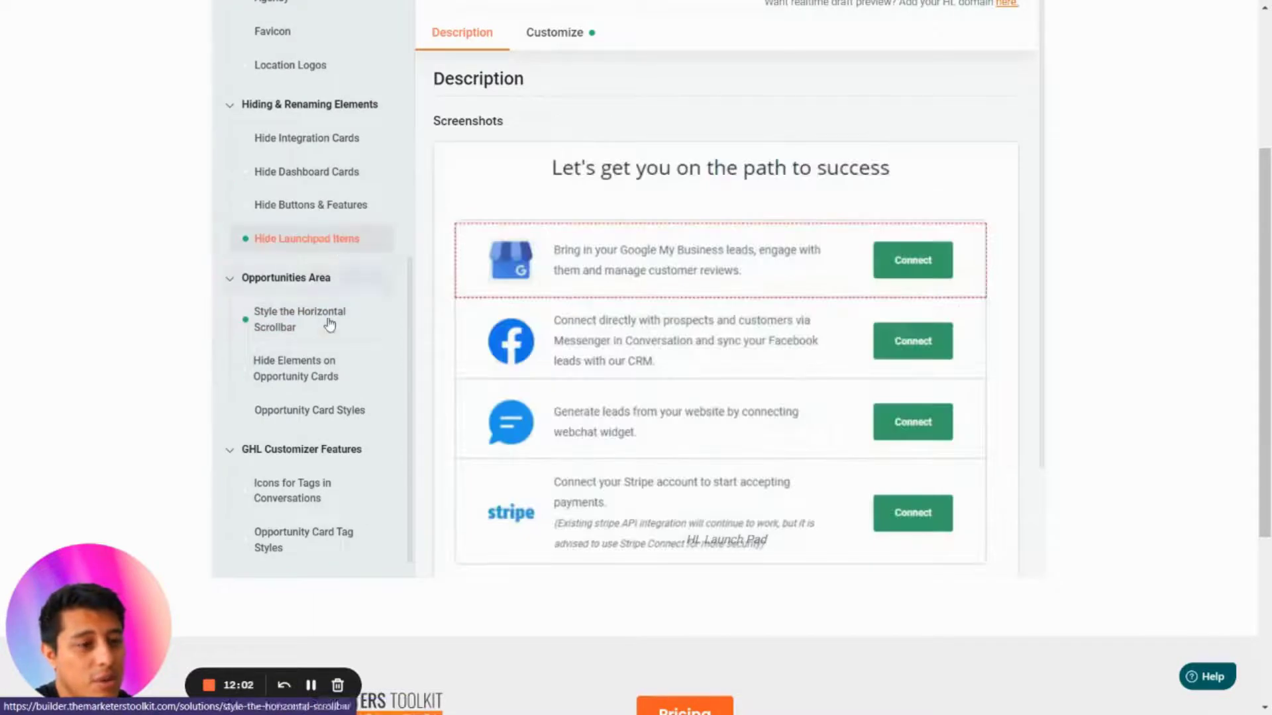
pyautogui.click(332, 286)
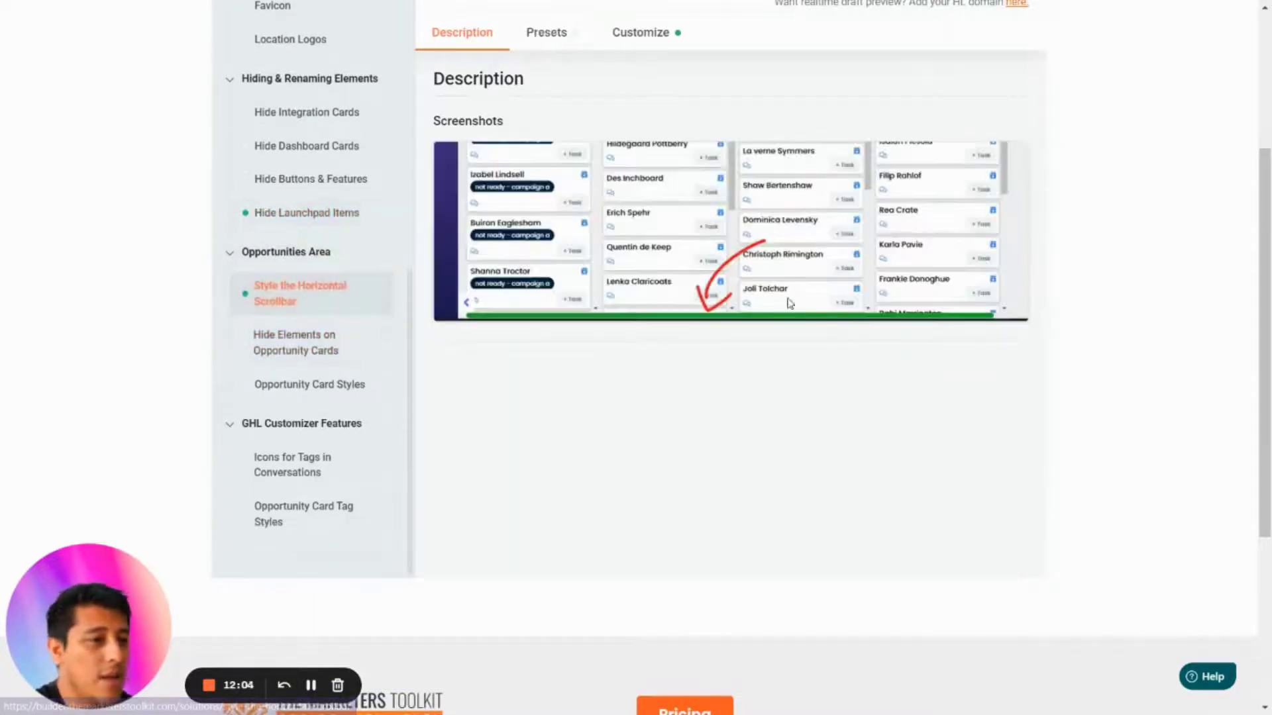
pyautogui.scroll(4, 327, 426)
pyautogui.scroll(4, 675, 426)
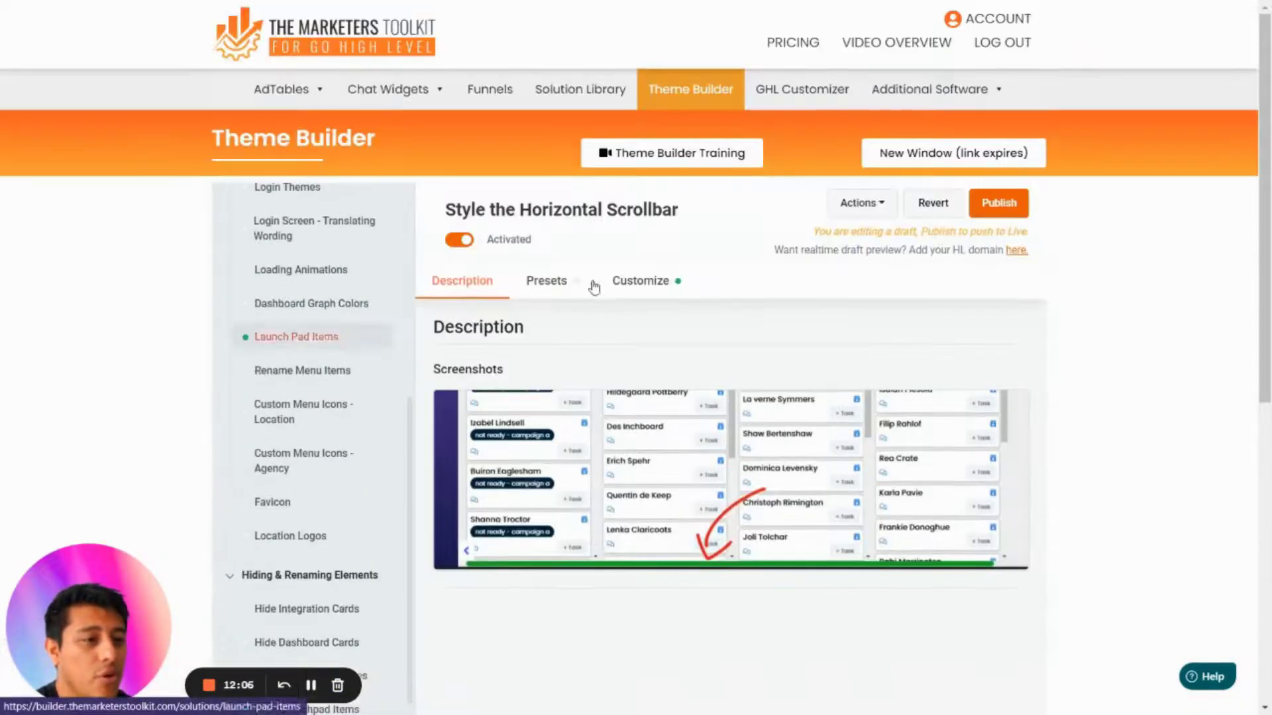
pyautogui.scroll(-1, 703, 301)
pyautogui.scroll(1, 823, 275)
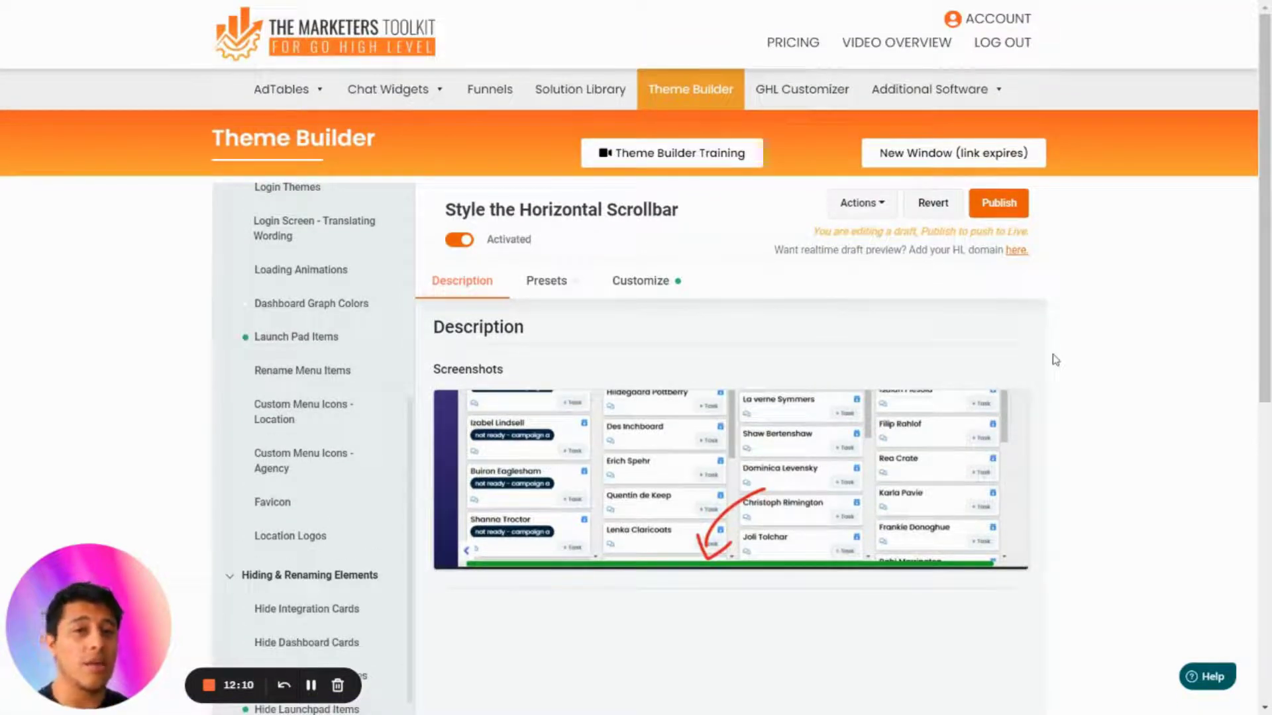
pyautogui.scroll(-1, 1055, 360)
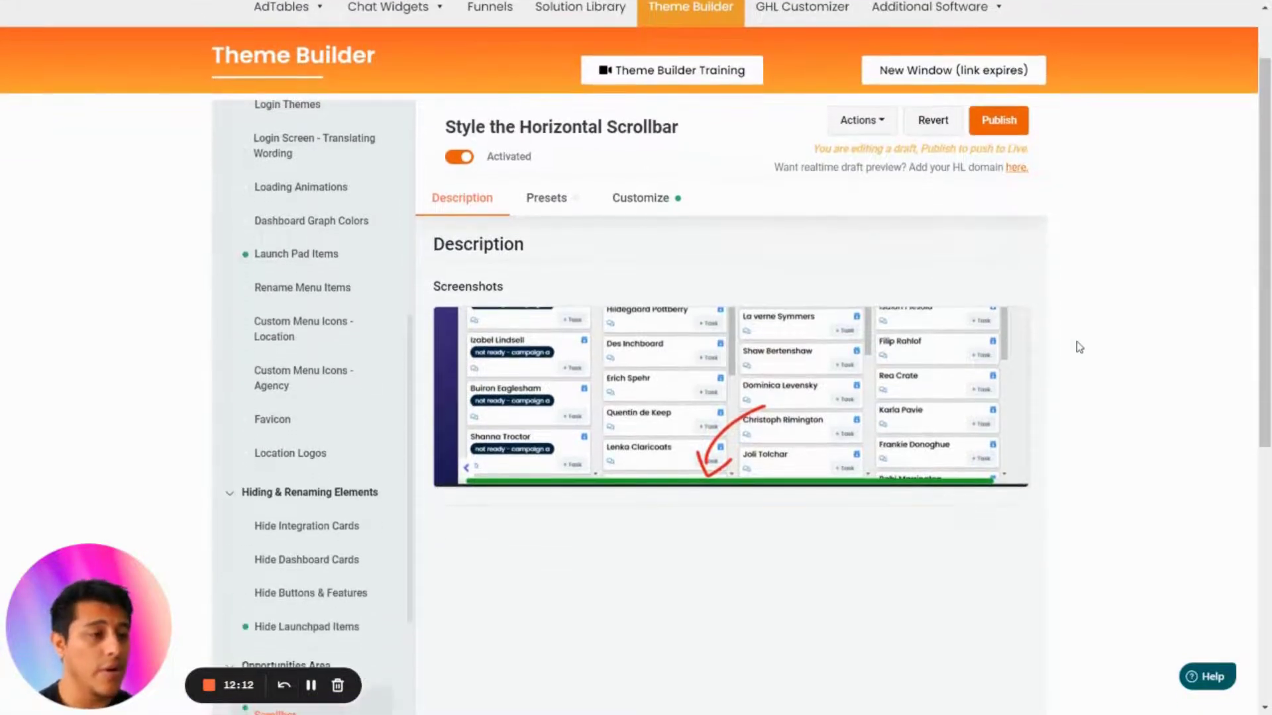
pyautogui.scroll(-1, 1134, 302)
pyautogui.scroll(1, 1134, 303)
pyautogui.scroll(-1, 1134, 303)
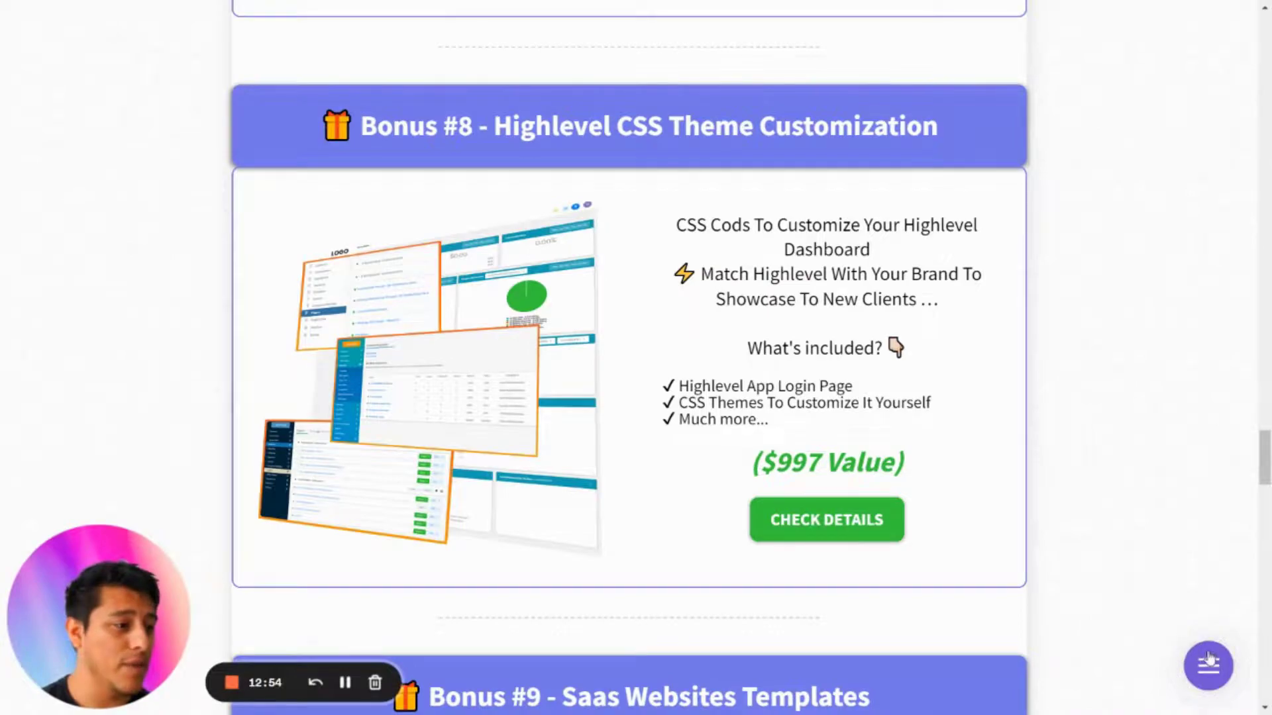
# Step: View the contact links menu on the GoHighLevel bonuses page, close it and select the page's web address
pyautogui.click(1207, 674)
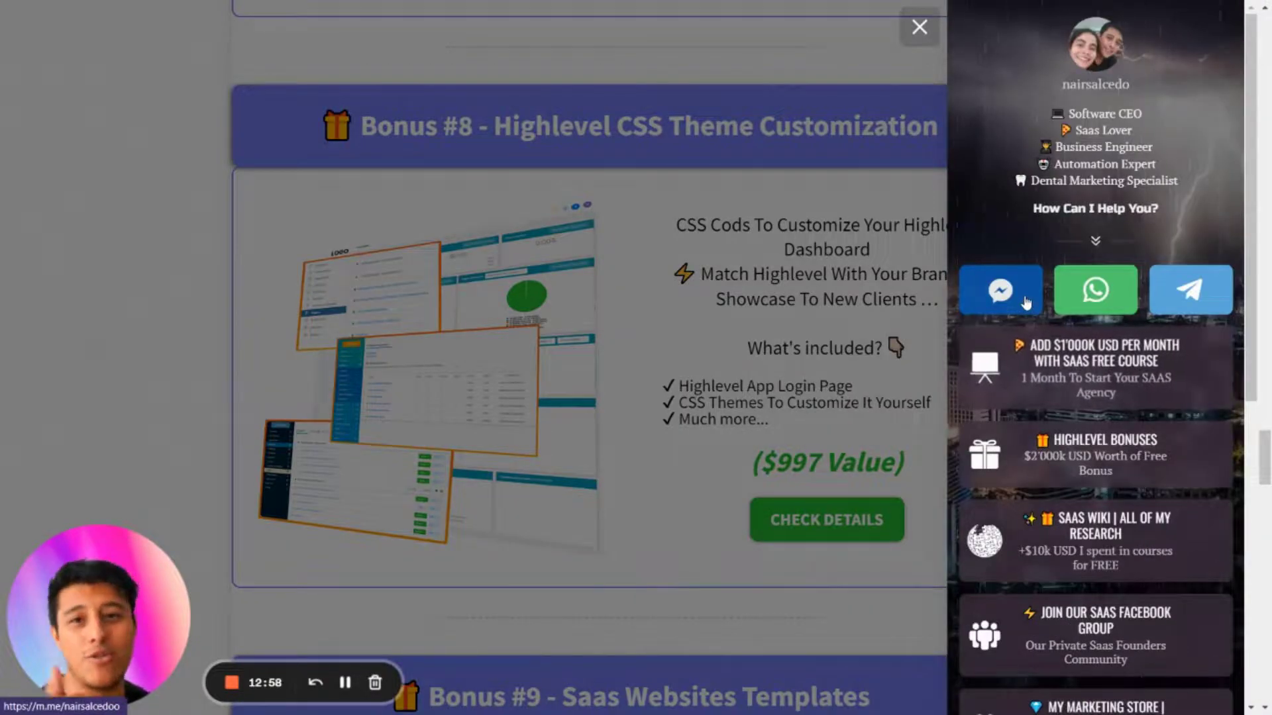
pyautogui.click(922, 30)
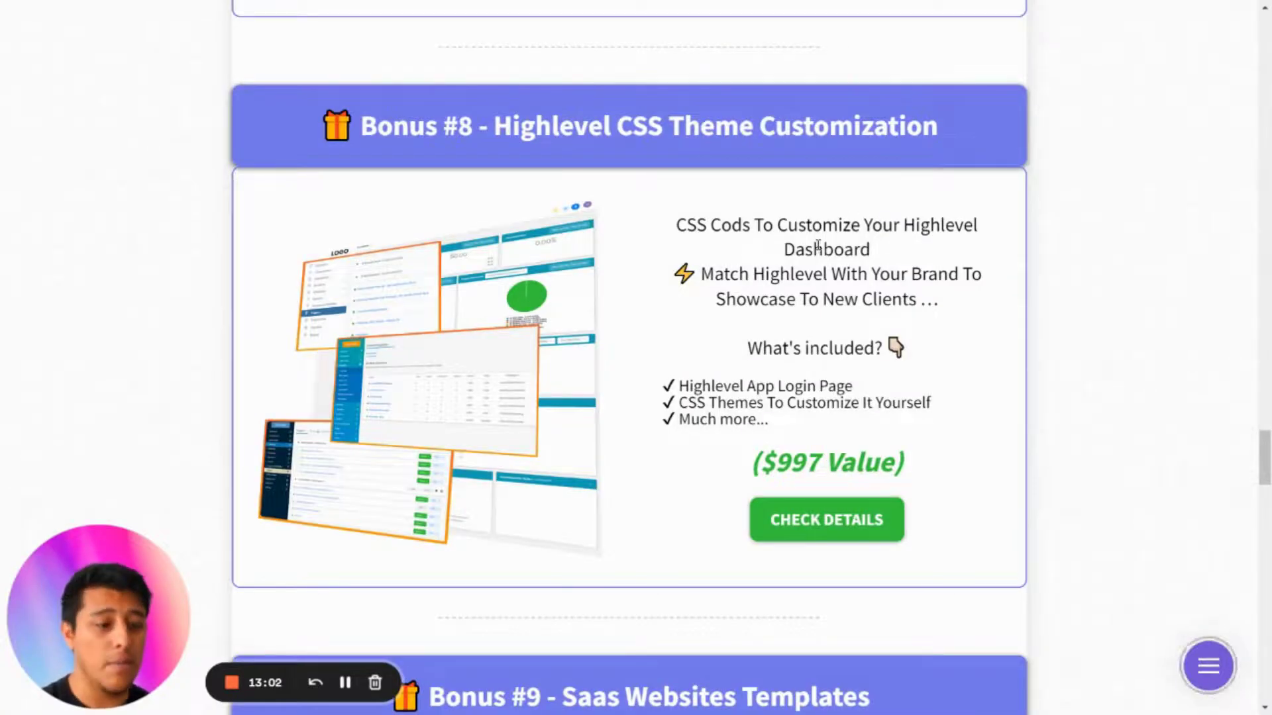
pyautogui.press('F11')
pyautogui.click(346, 45)
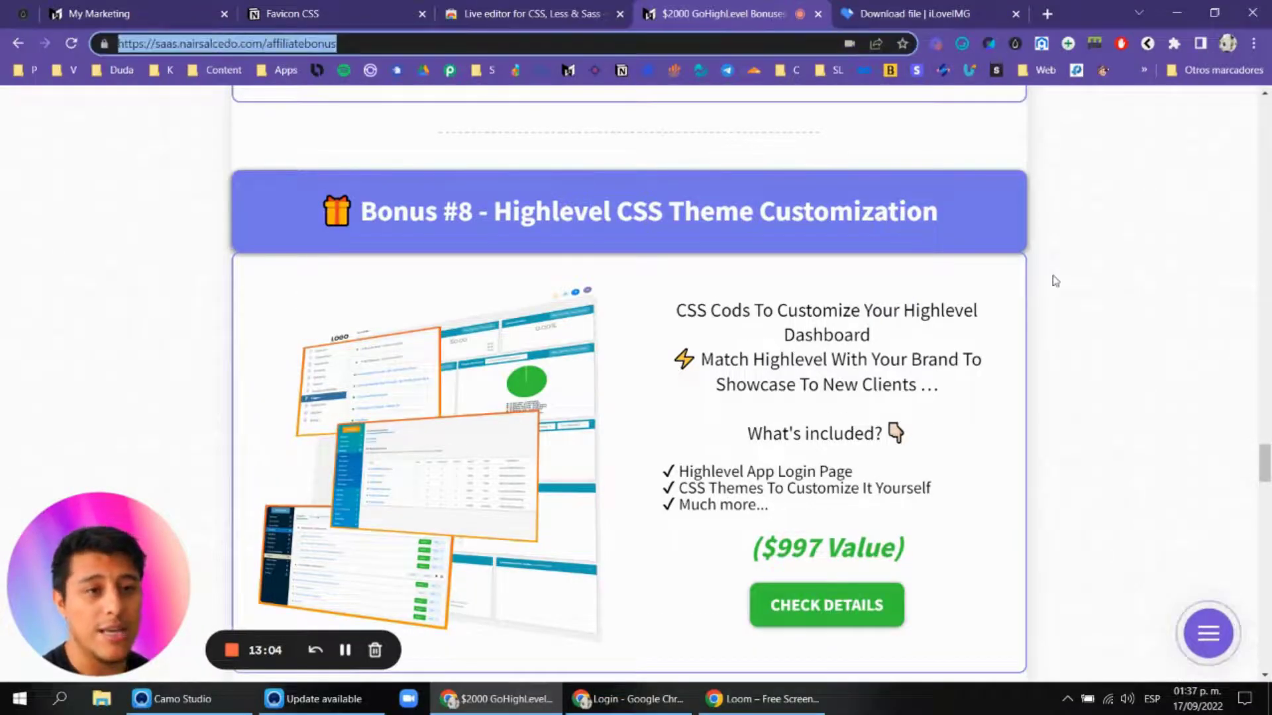
# Step: Look through the remaining bonuses in full screen, open the bonus registration form and read its three sign-up steps
pyautogui.press('F11')
pyautogui.scroll(-7, 1169, 411)
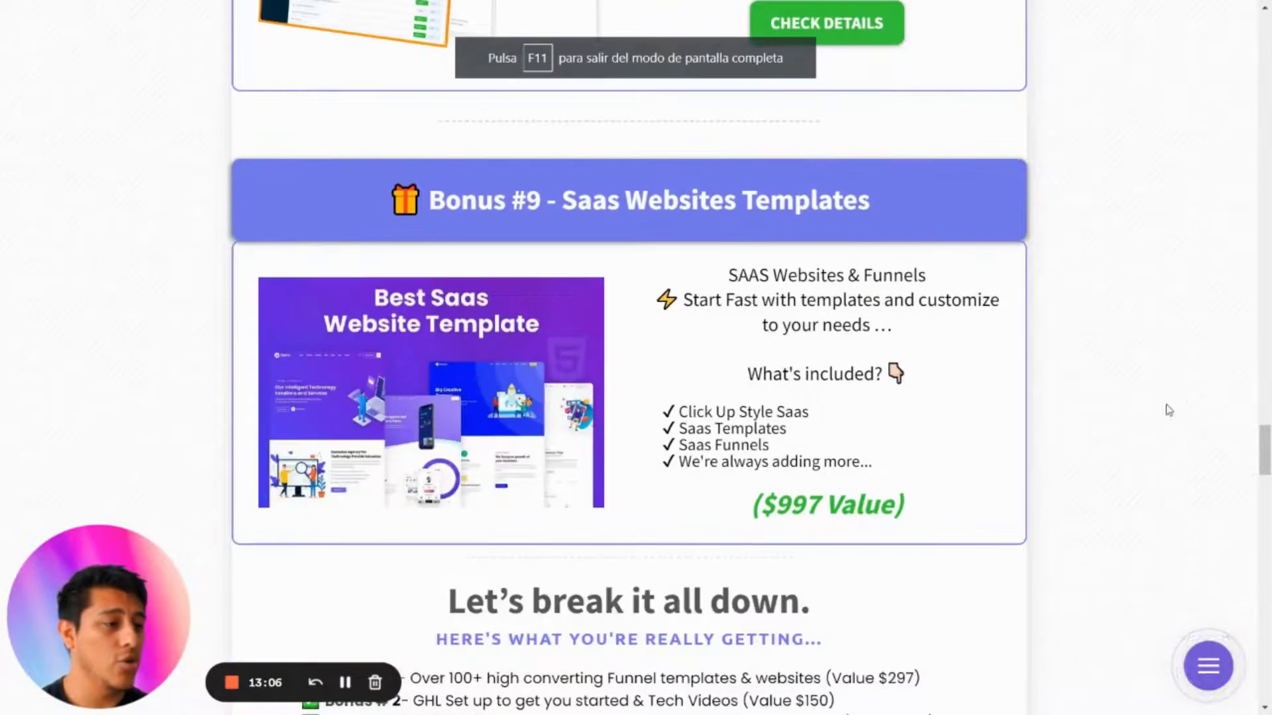
pyautogui.scroll(-8, 1064, 449)
pyautogui.click(637, 361)
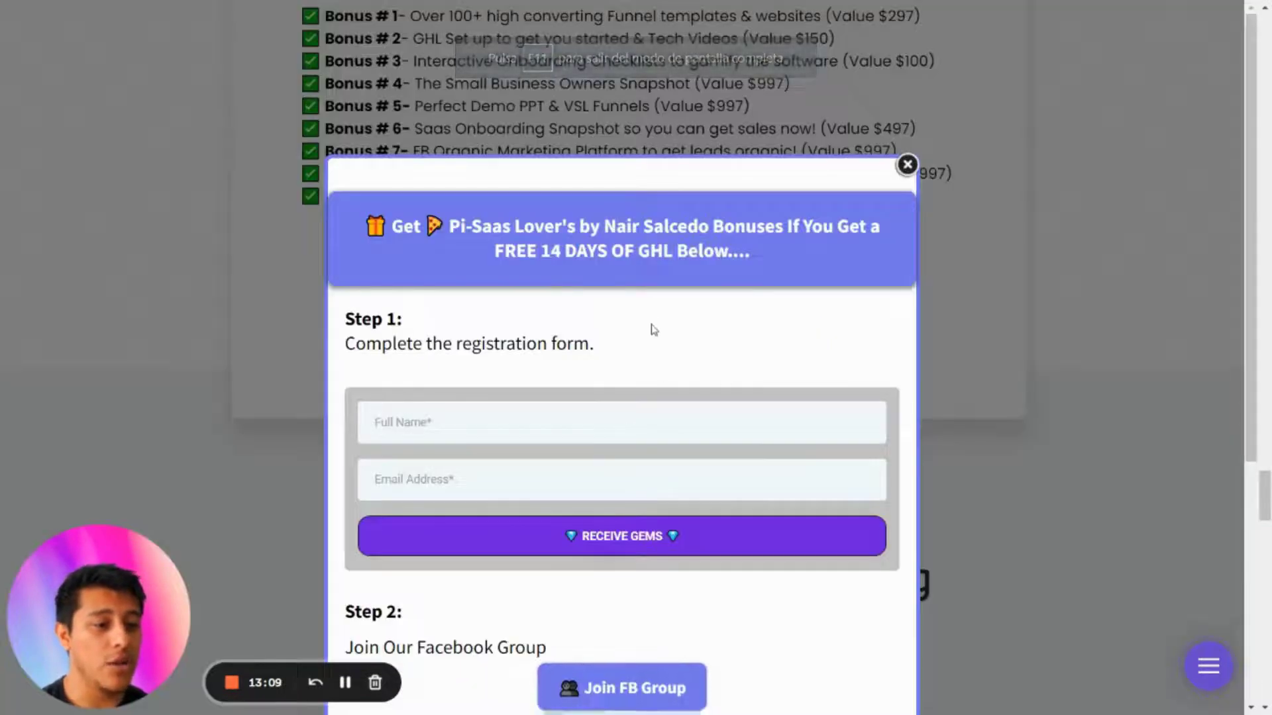
pyautogui.scroll(-6, 653, 329)
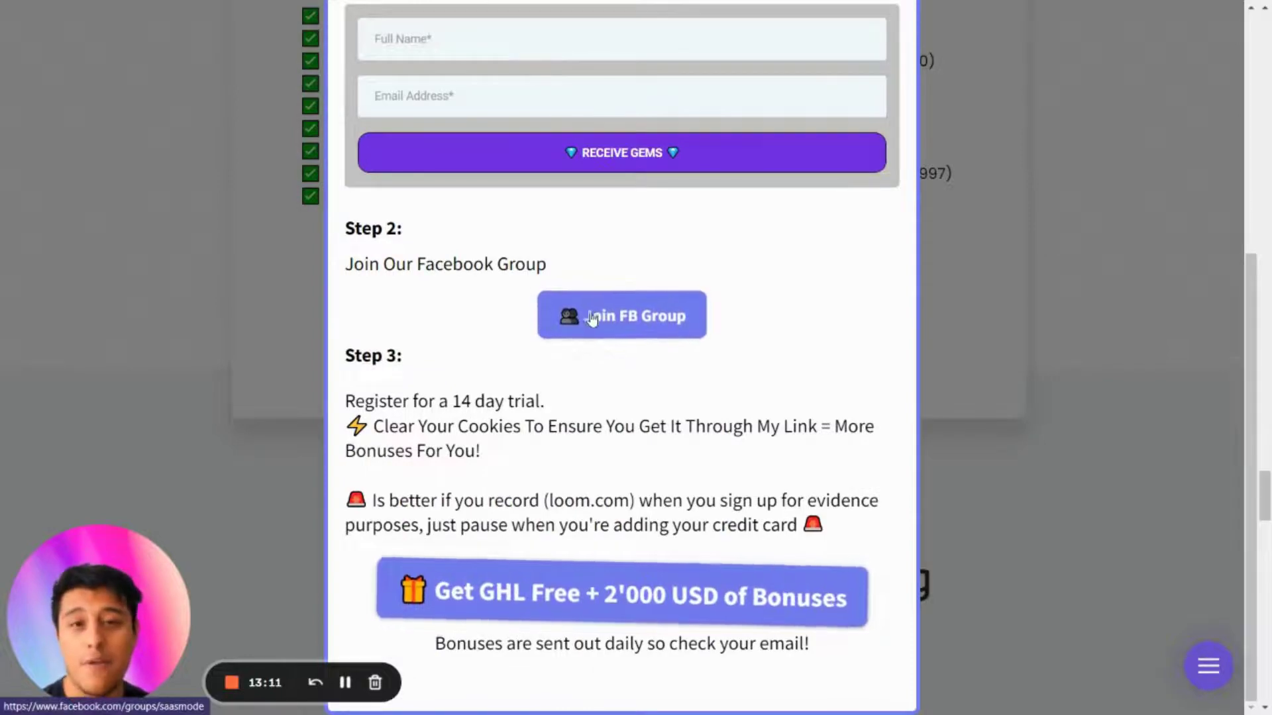
pyautogui.scroll(-1, 647, 417)
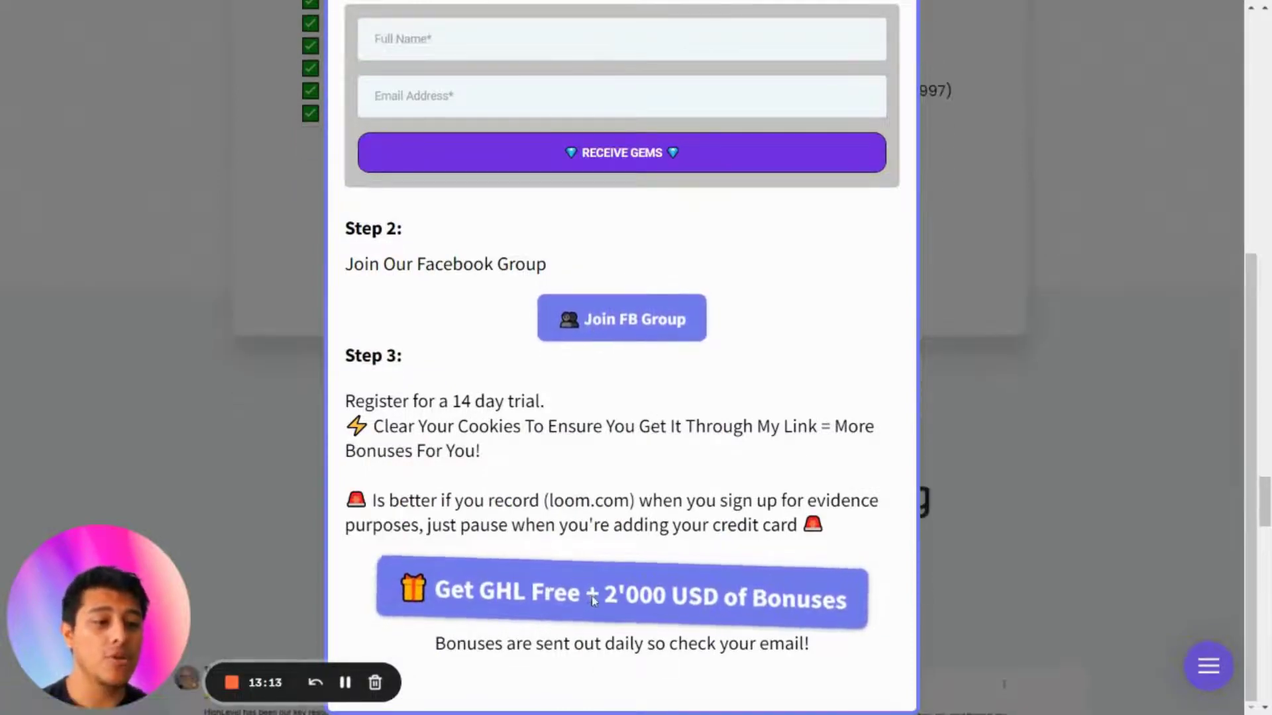
# Step: Open the Get GHL Free + 2'000 USD of Bonuses link and point out the referral code in the page address
pyautogui.click(593, 601)
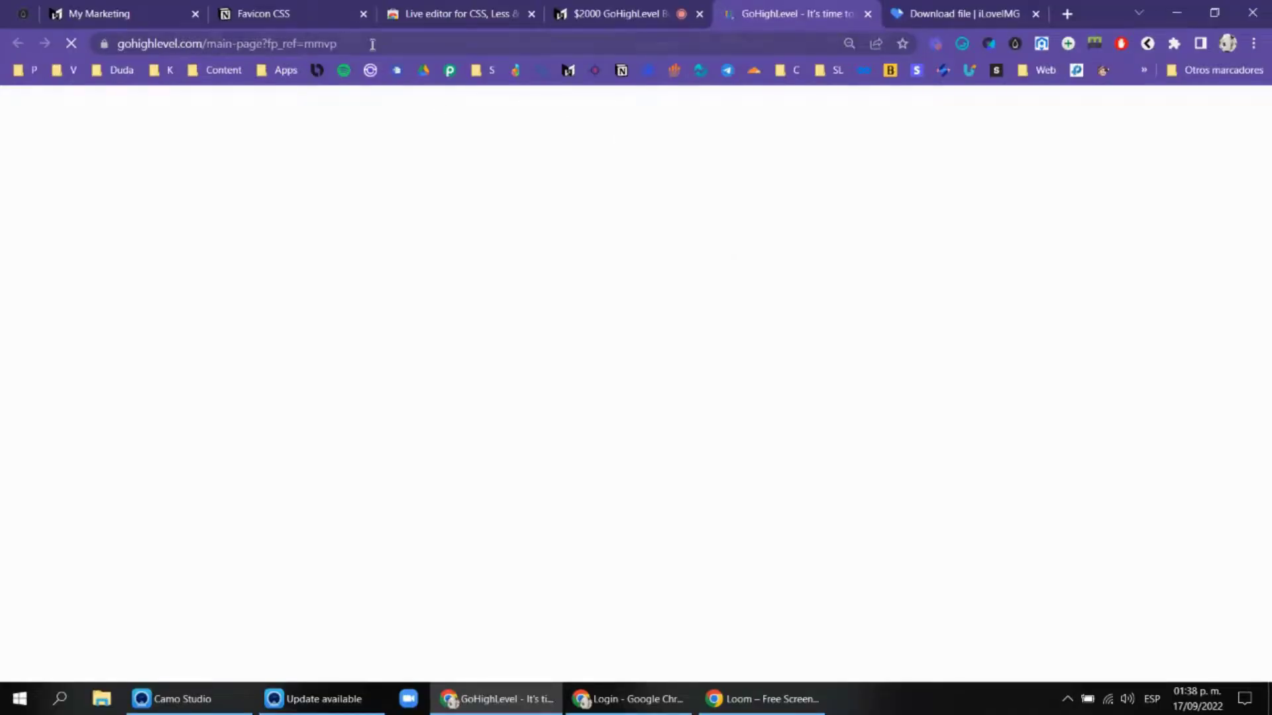
pyautogui.moveTo(372, 43); pyautogui.dragTo(269, 44)
pyautogui.press('Right')
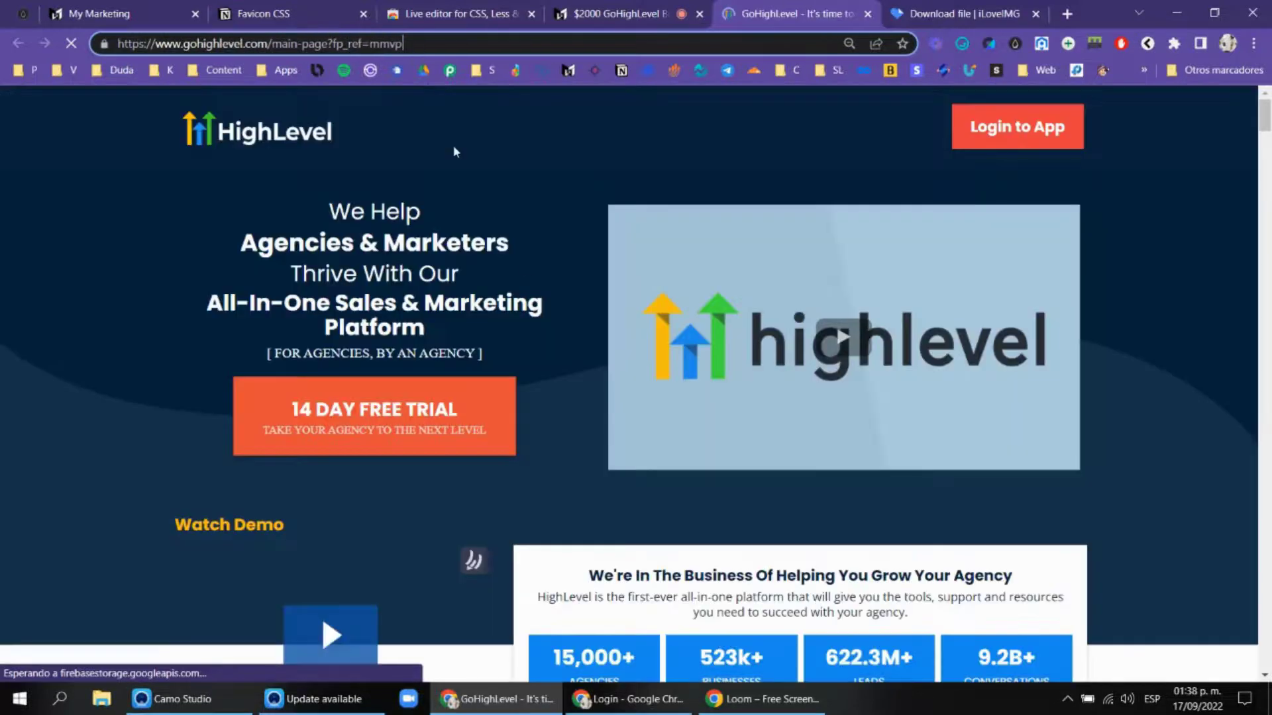
pyautogui.press('F11')
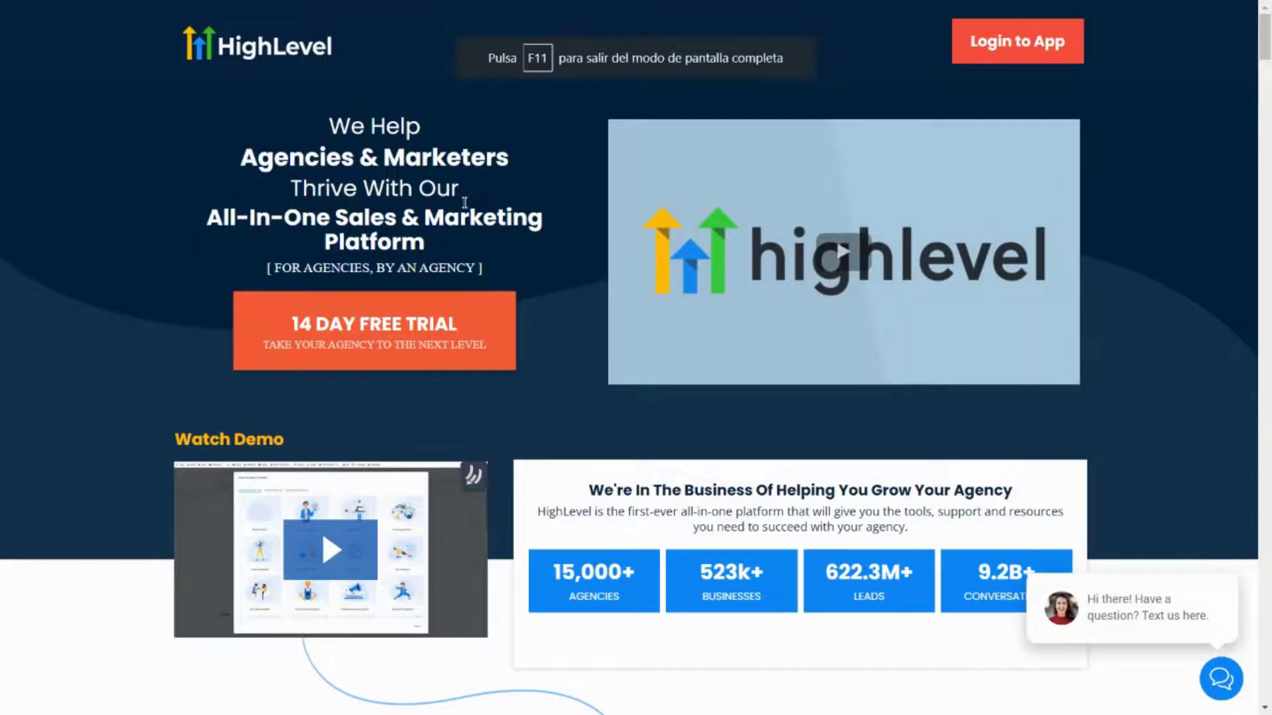
pyautogui.press('F11')
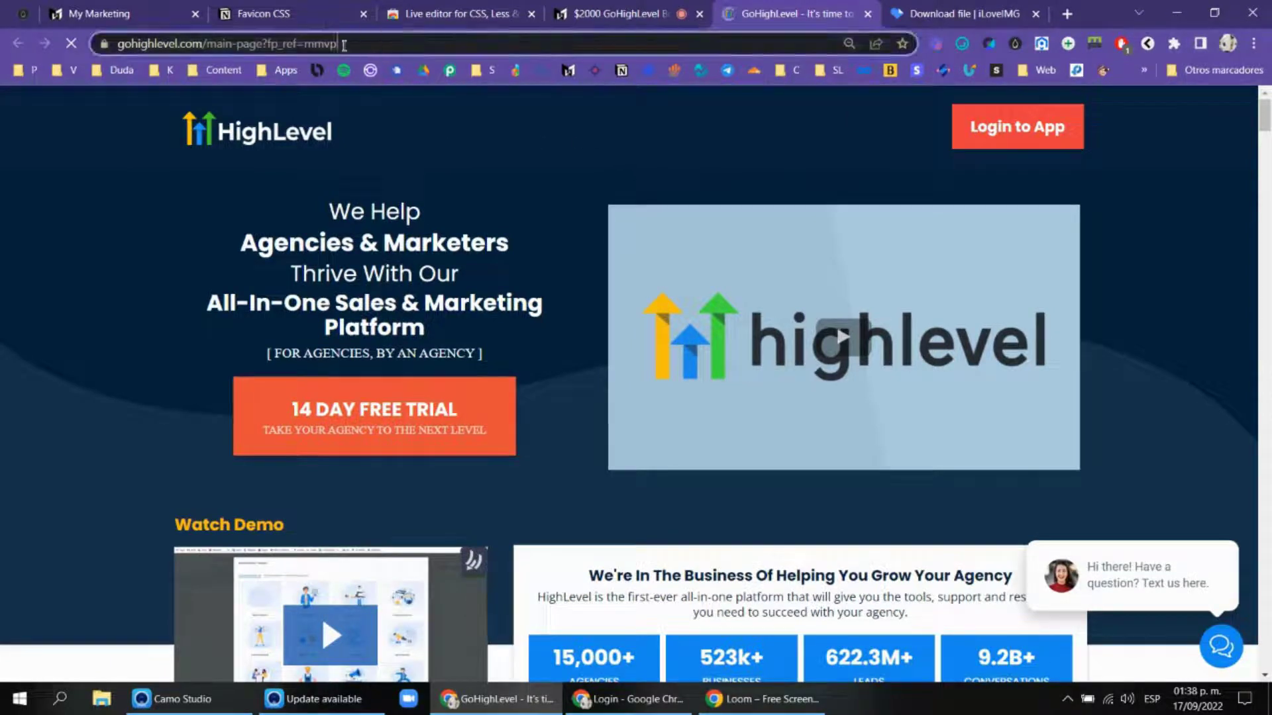
pyautogui.moveTo(308, 45); pyautogui.dragTo(306, 45)
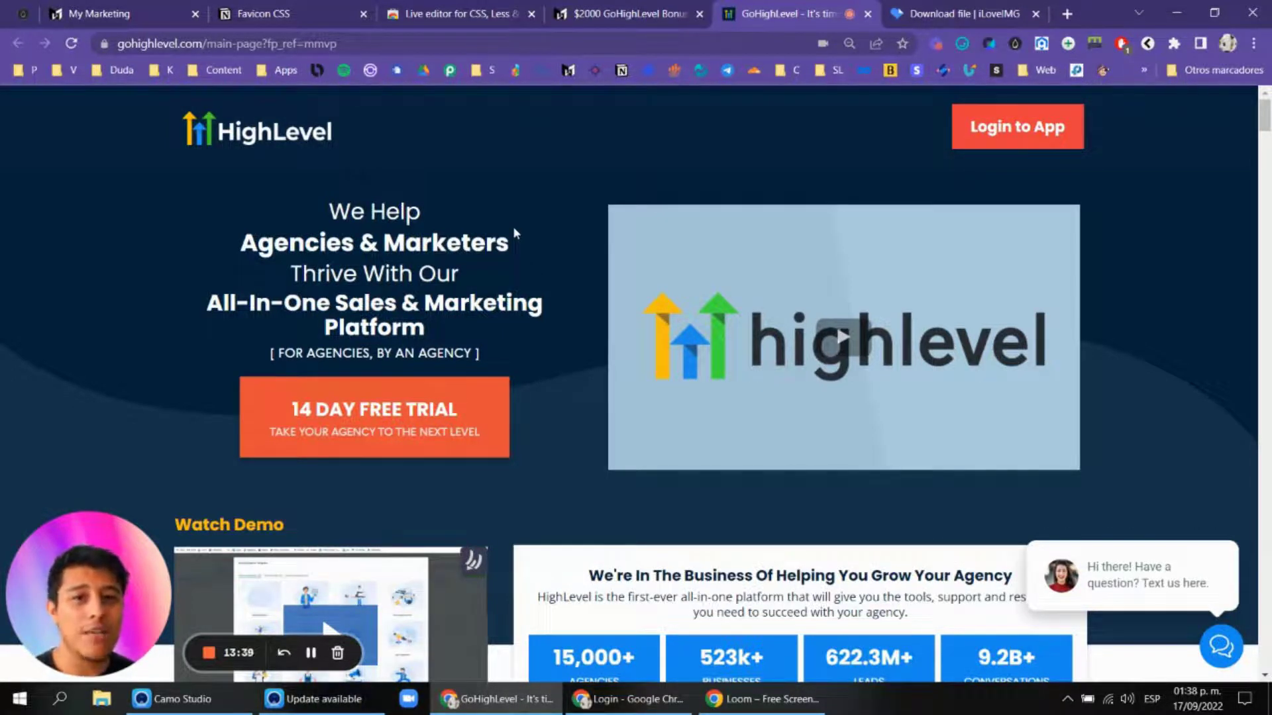
# Step: Browse the PiSaas Academy outline from the FREE Course through Sell Saas With Demos, Saas Activation and Build Your Saas Offer
pyautogui.click(311, 654)
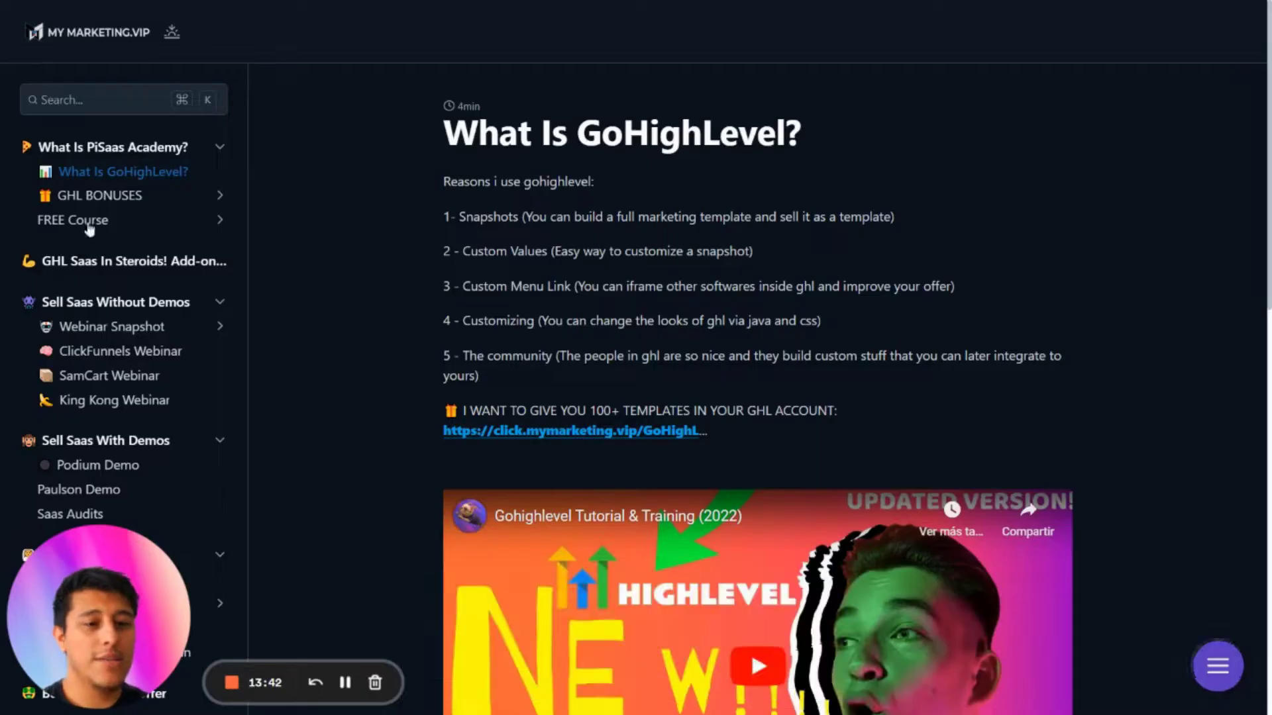
pyautogui.scroll(-3, 90, 229)
pyautogui.scroll(3, 130, 243)
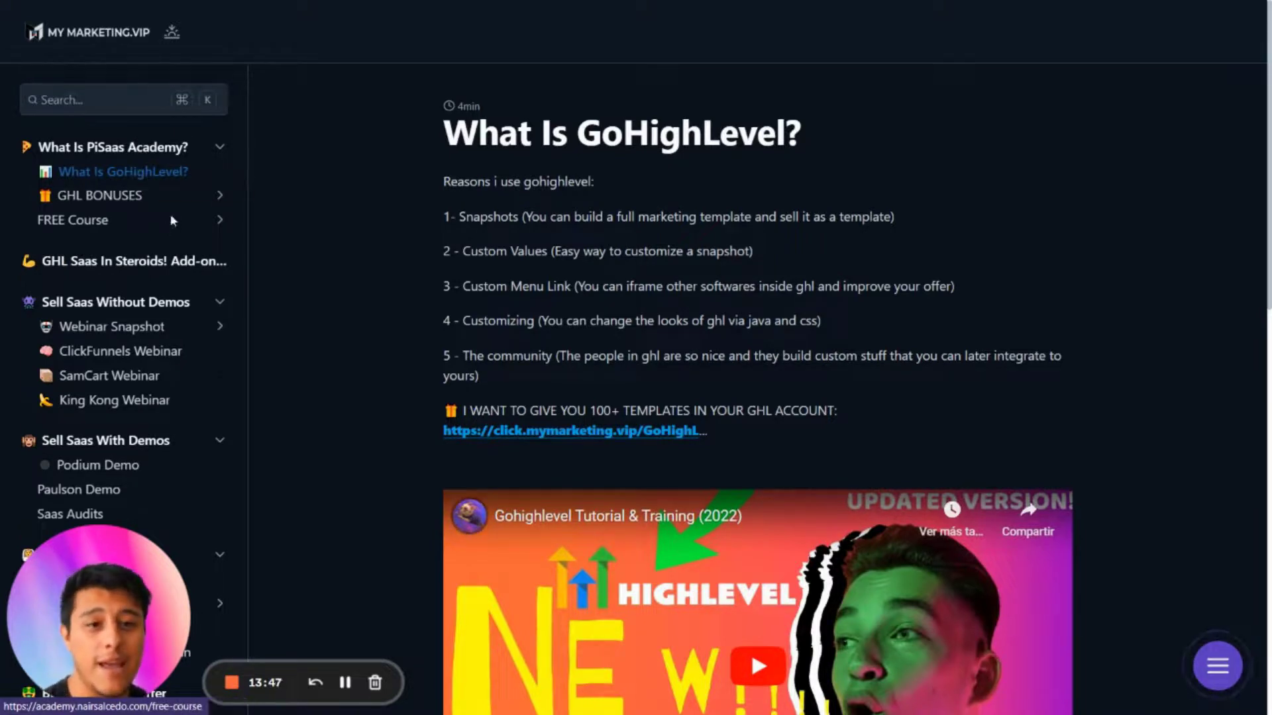
pyautogui.scroll(-4, 169, 214)
pyautogui.scroll(1, 174, 176)
pyautogui.scroll(1, 170, 170)
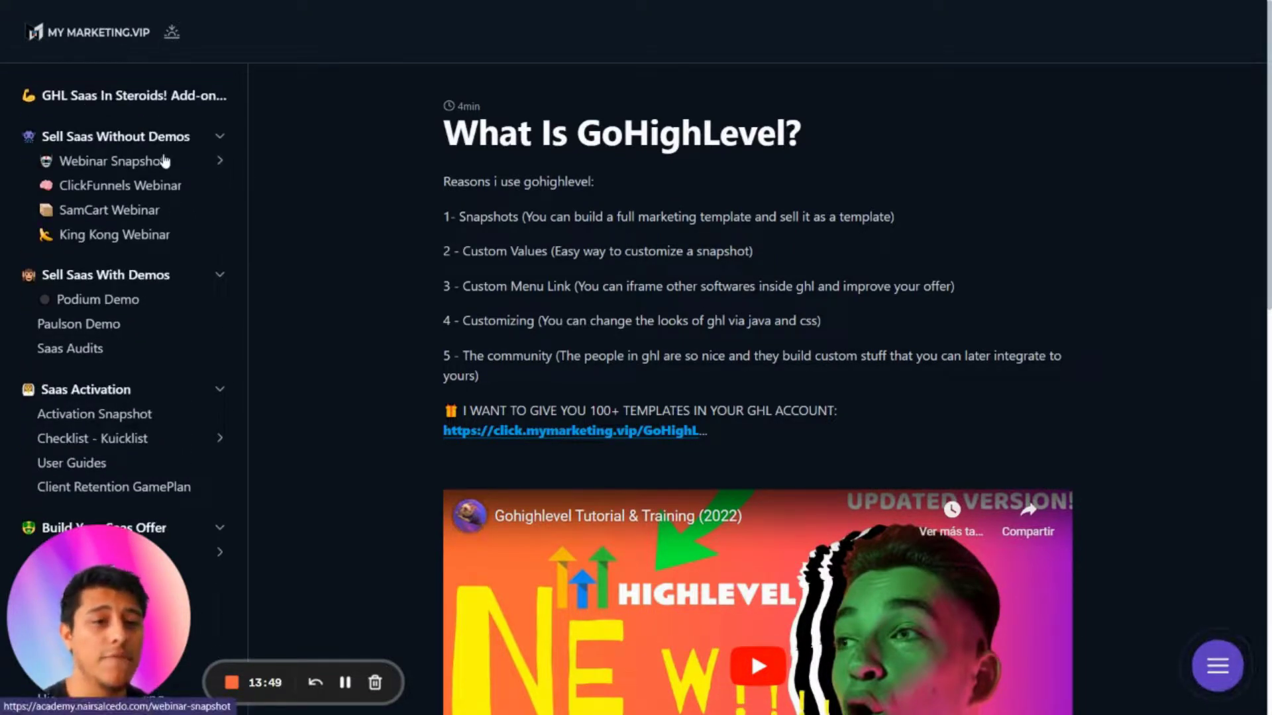
pyautogui.scroll(-2, 114, 213)
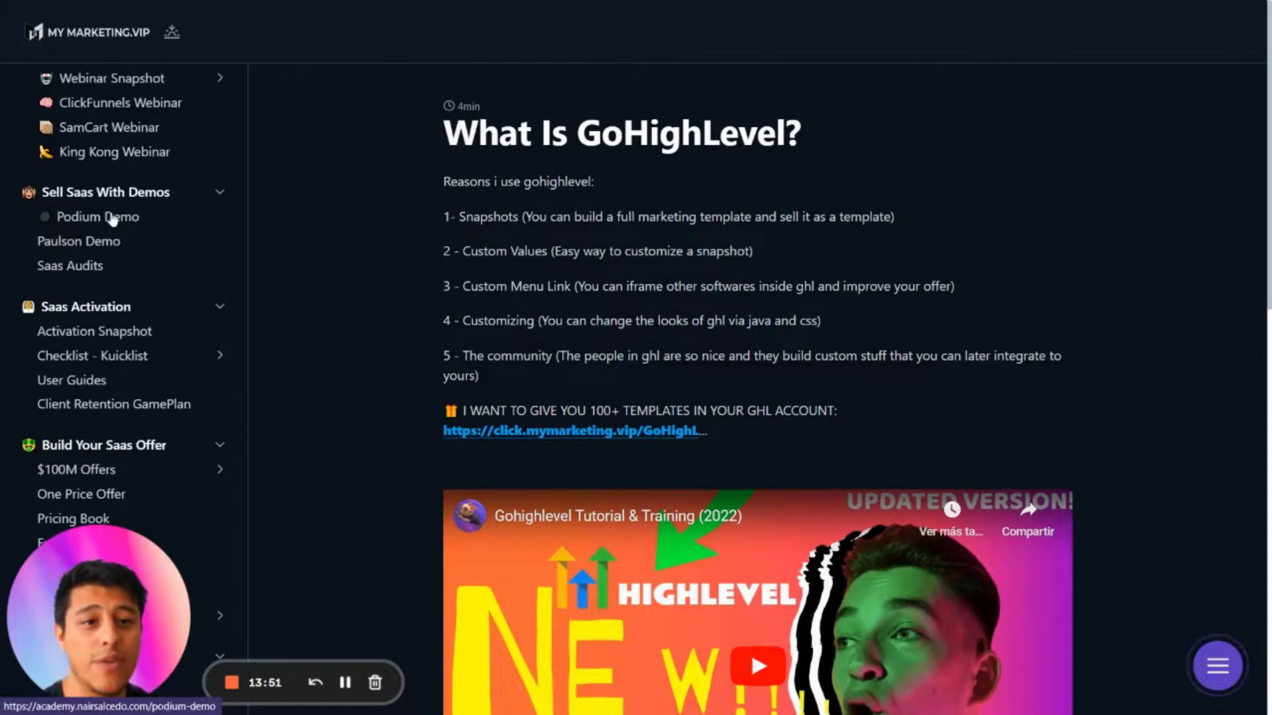
pyautogui.scroll(-2, 139, 219)
pyautogui.scroll(-2, 113, 227)
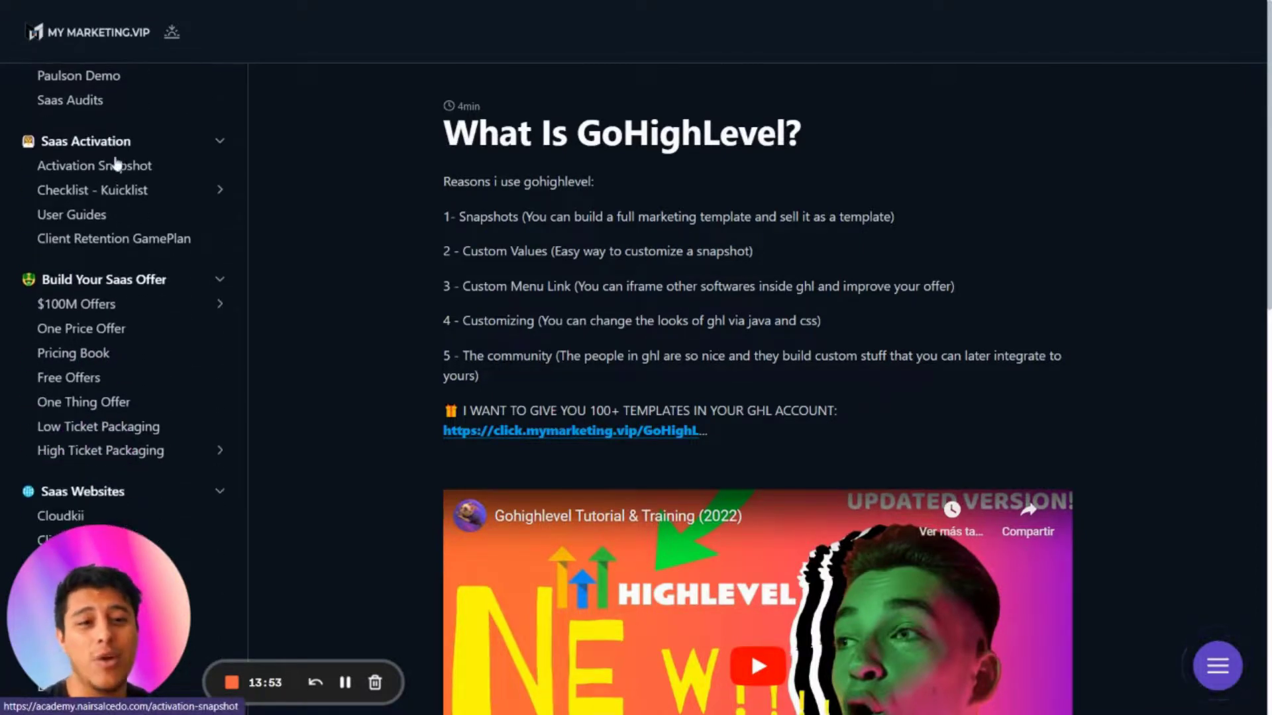
pyautogui.scroll(-4, 126, 170)
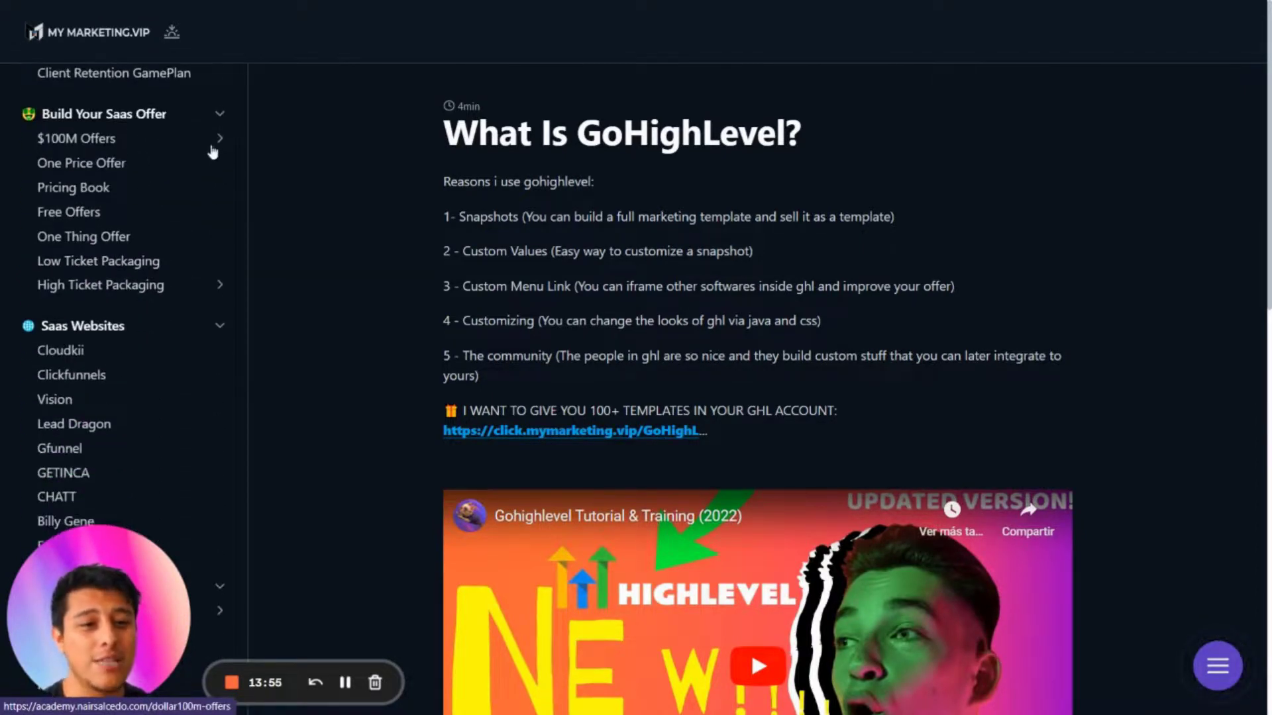
# Step: Expand the $100M Offers section of the academy outline and look through the Saas Websites entries
pyautogui.click(218, 137)
pyautogui.scroll(-7, 185, 197)
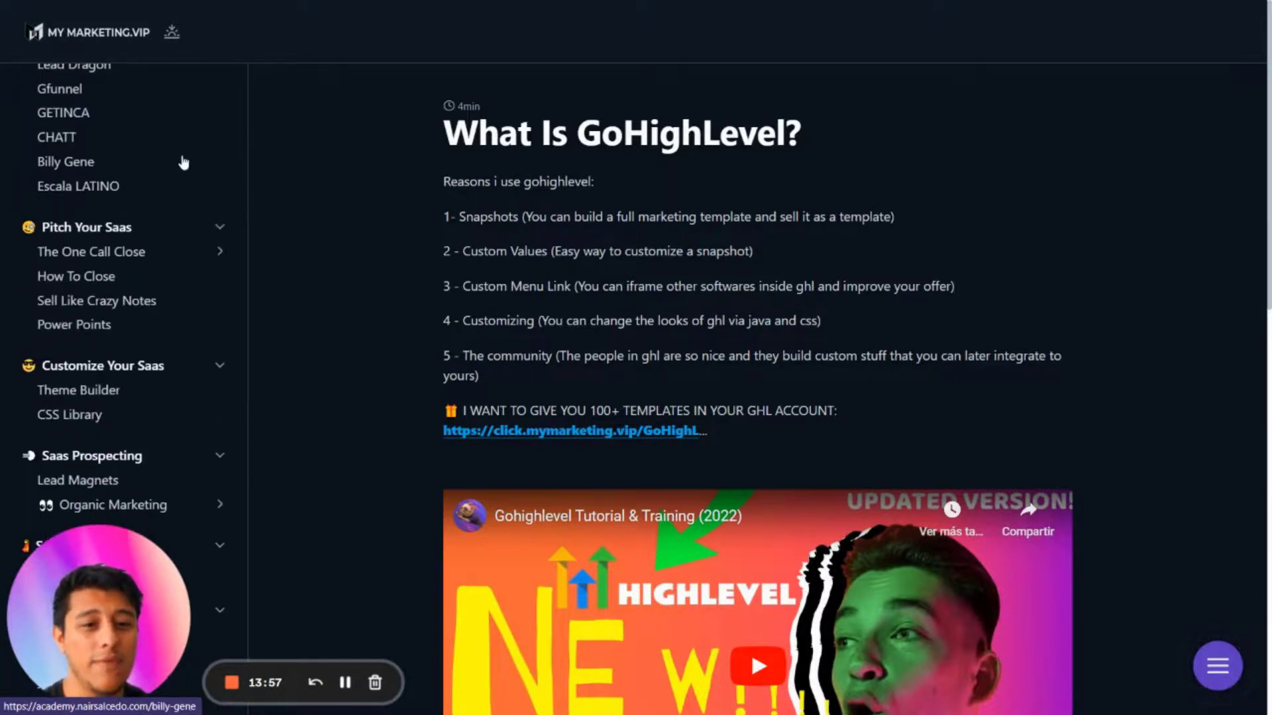
pyautogui.scroll(2, 185, 170)
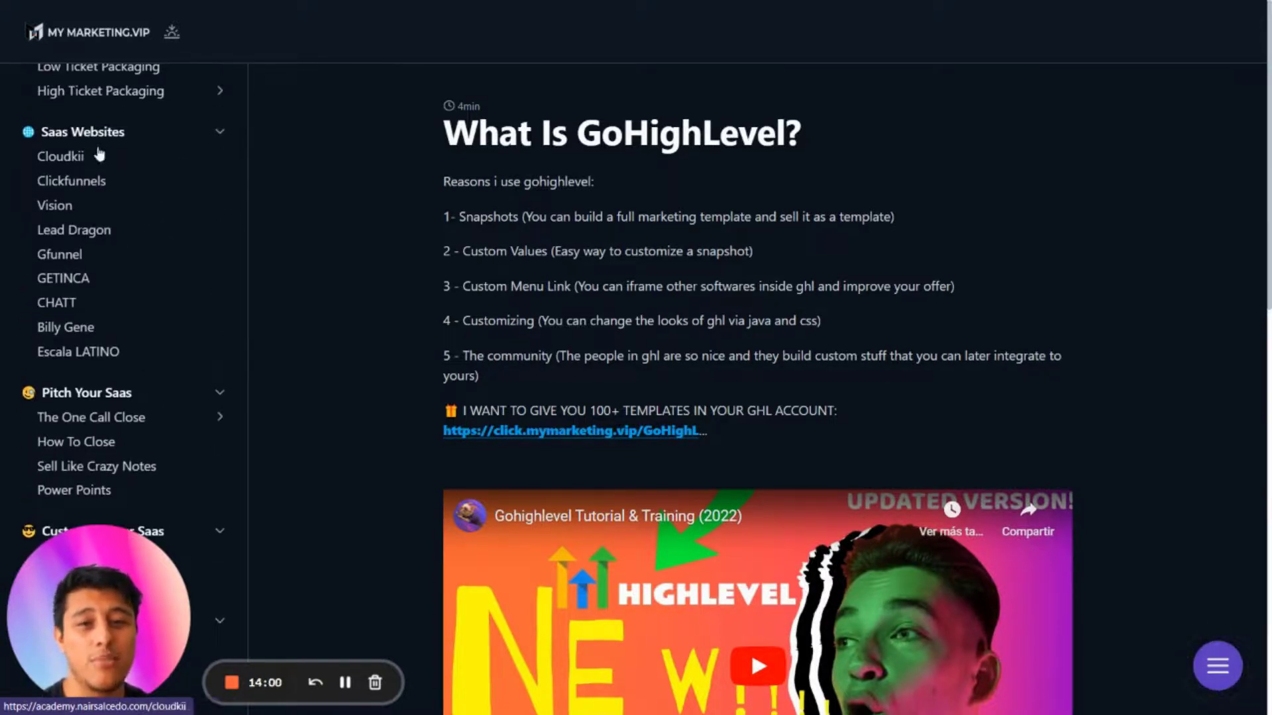
pyautogui.scroll(-1, 96, 162)
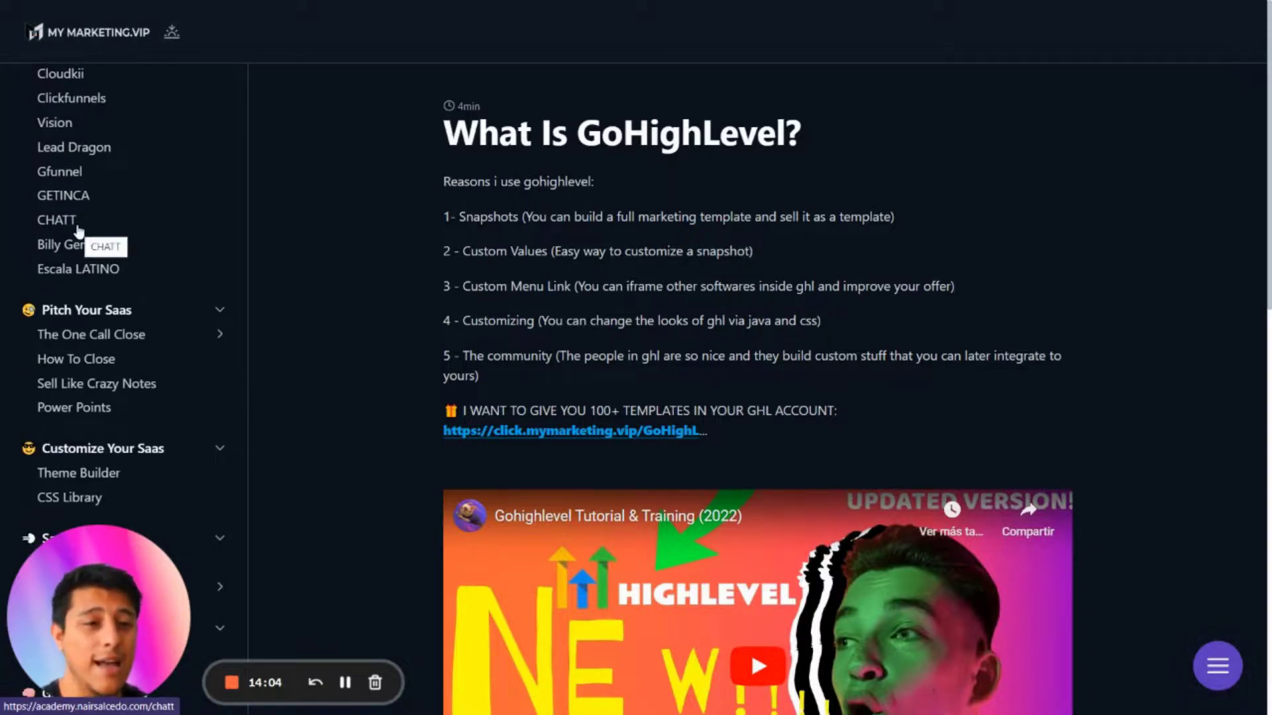
# Step: Open the academy's Lead Dragon page, follow its leaddragon.io link and look over the remaining outline sections
pyautogui.click(93, 149)
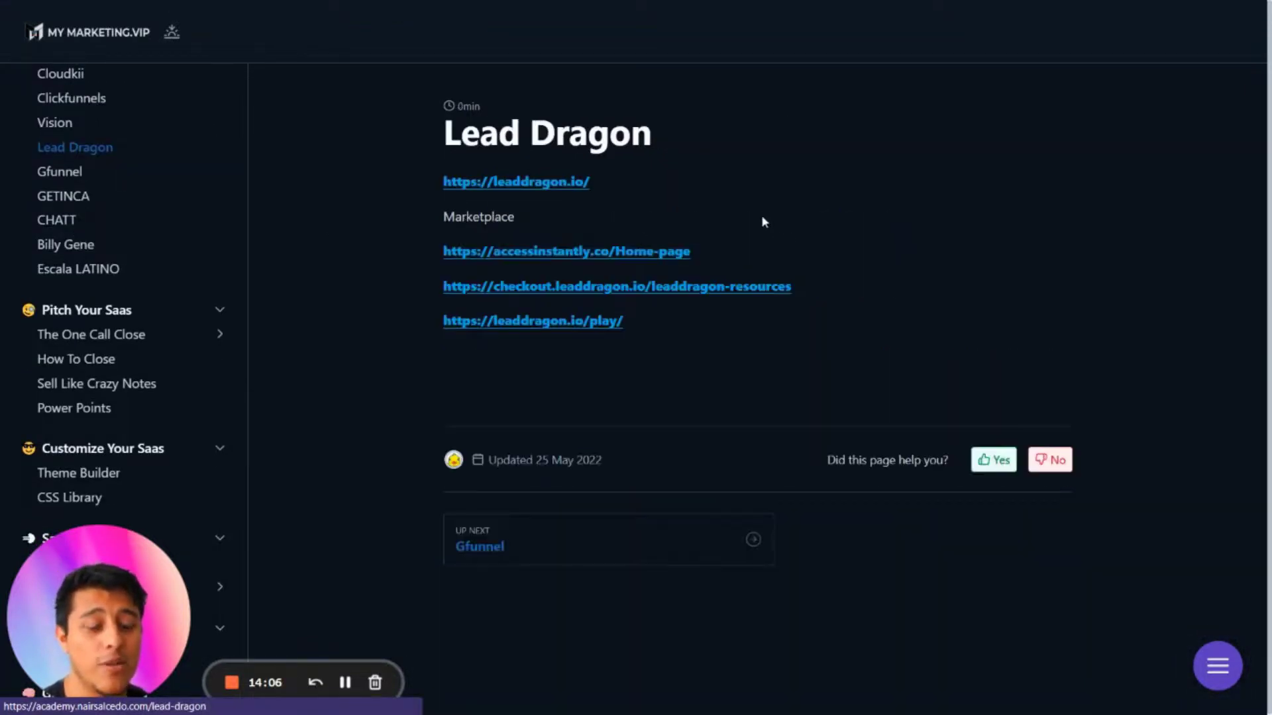
pyautogui.click(561, 181)
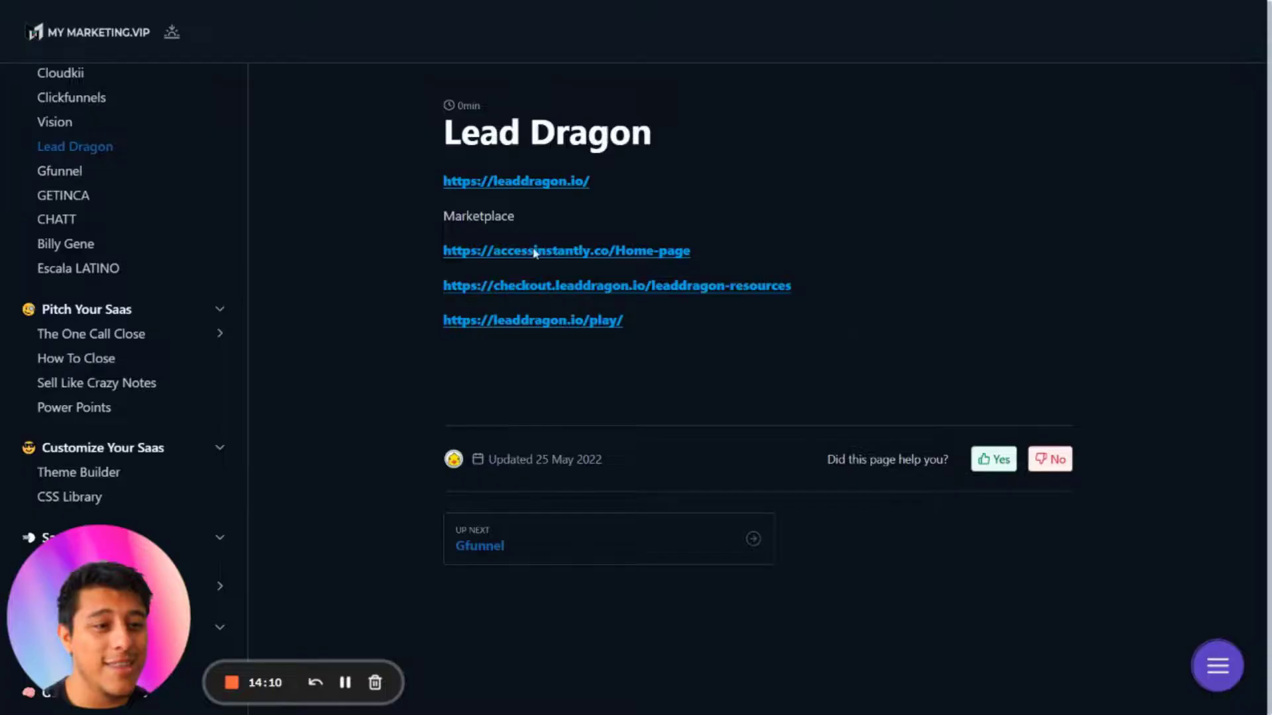
pyautogui.scroll(-3, 117, 292)
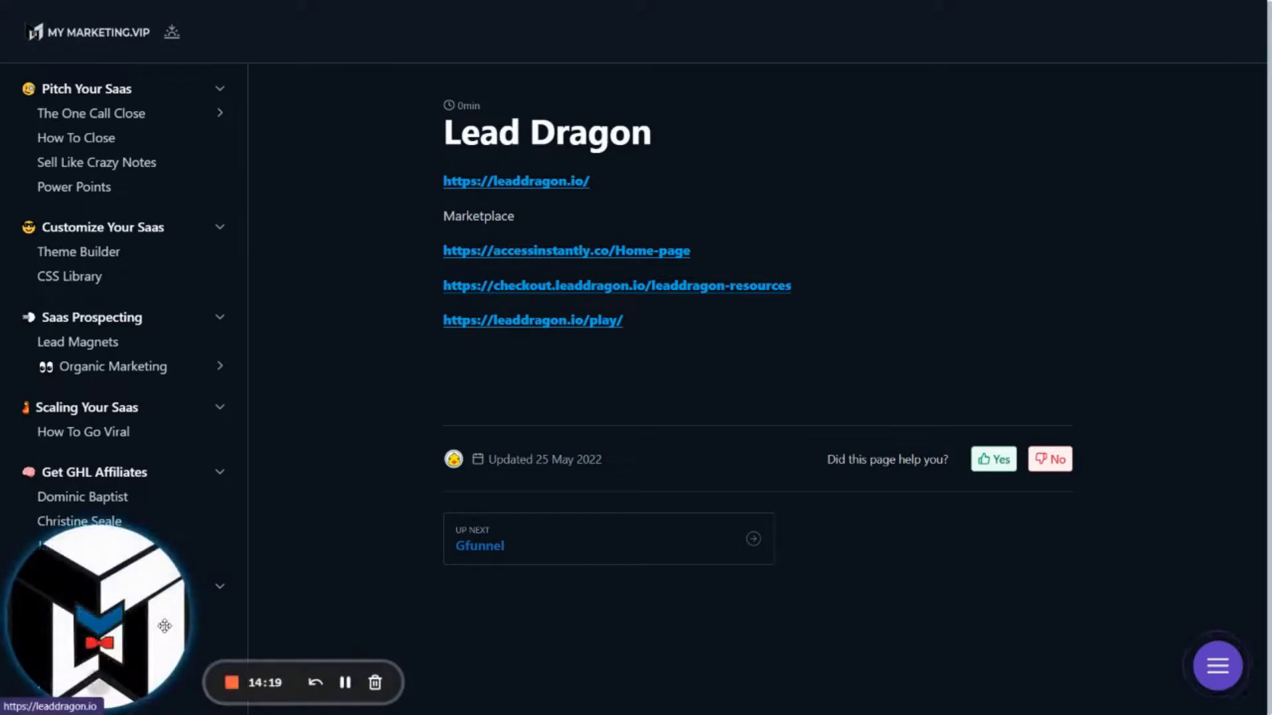
pyautogui.moveTo(154, 684); pyautogui.dragTo(517, 684)
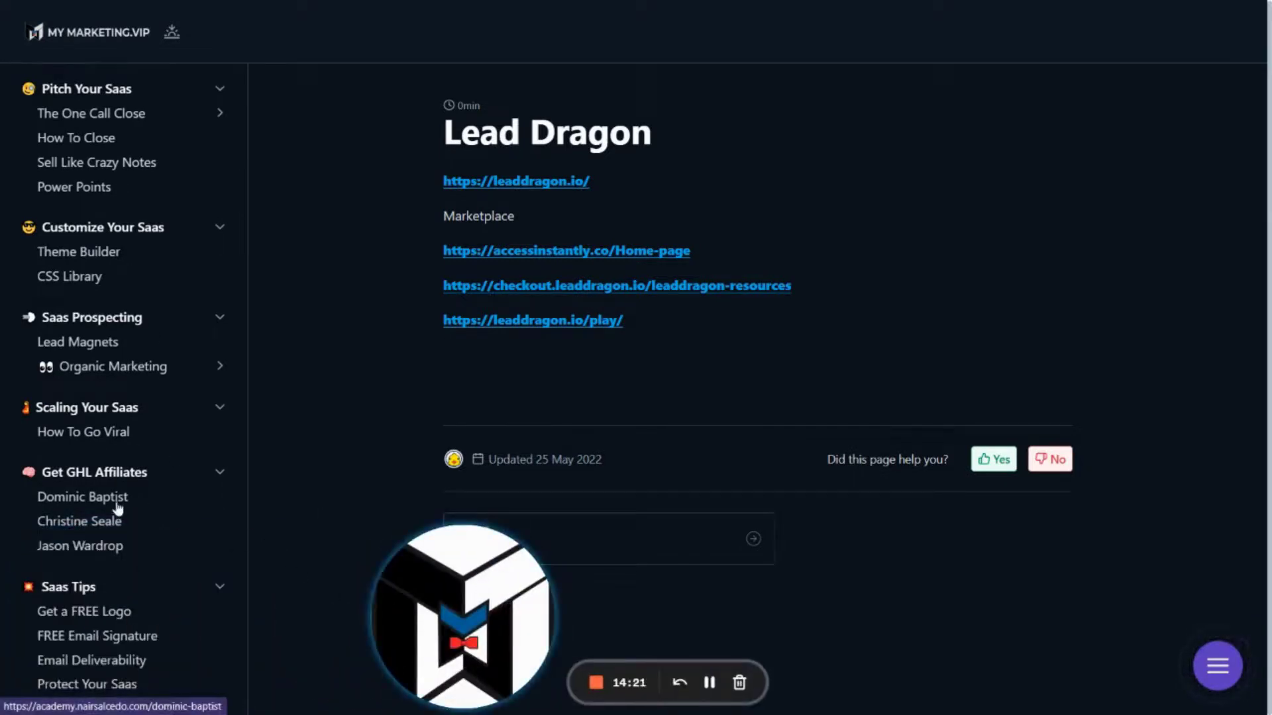
pyautogui.scroll(3, 101, 478)
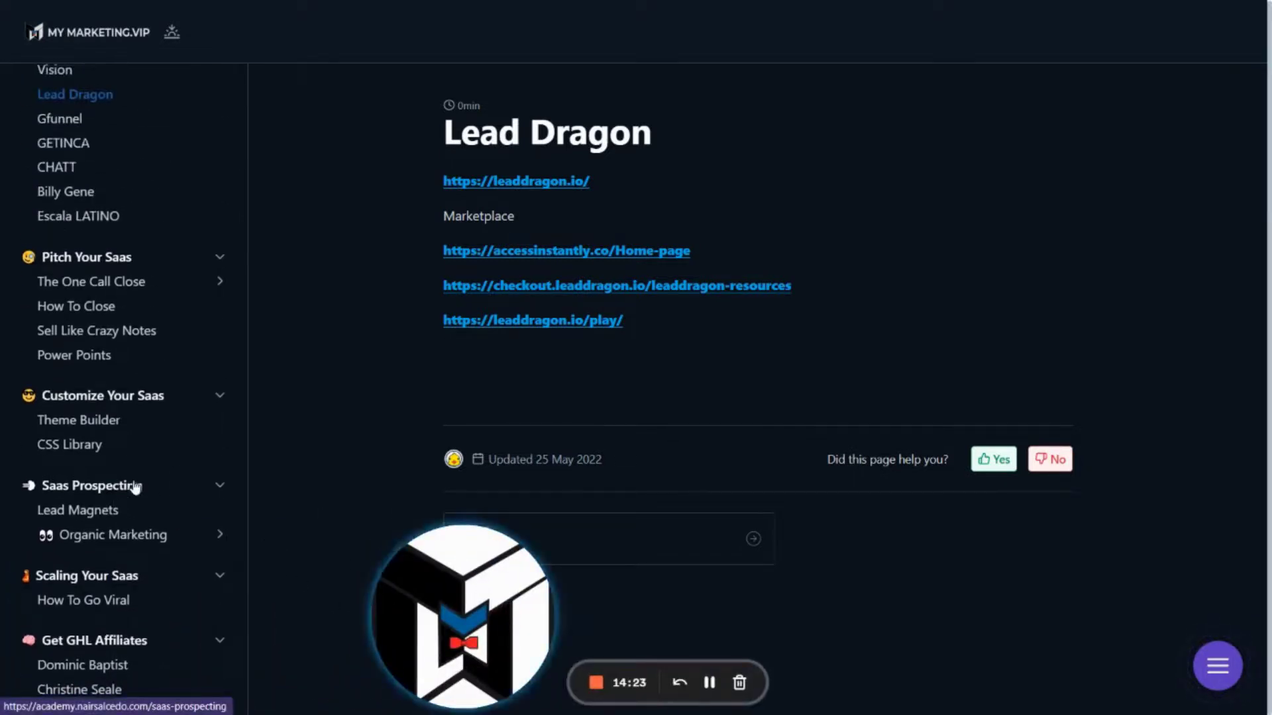
pyautogui.moveTo(462, 685); pyautogui.dragTo(142, 682)
# Step: Switch to the LeadDragon website and look through its home page down to the automation training section
pyautogui.hotkey('ctrl', 'Tab')
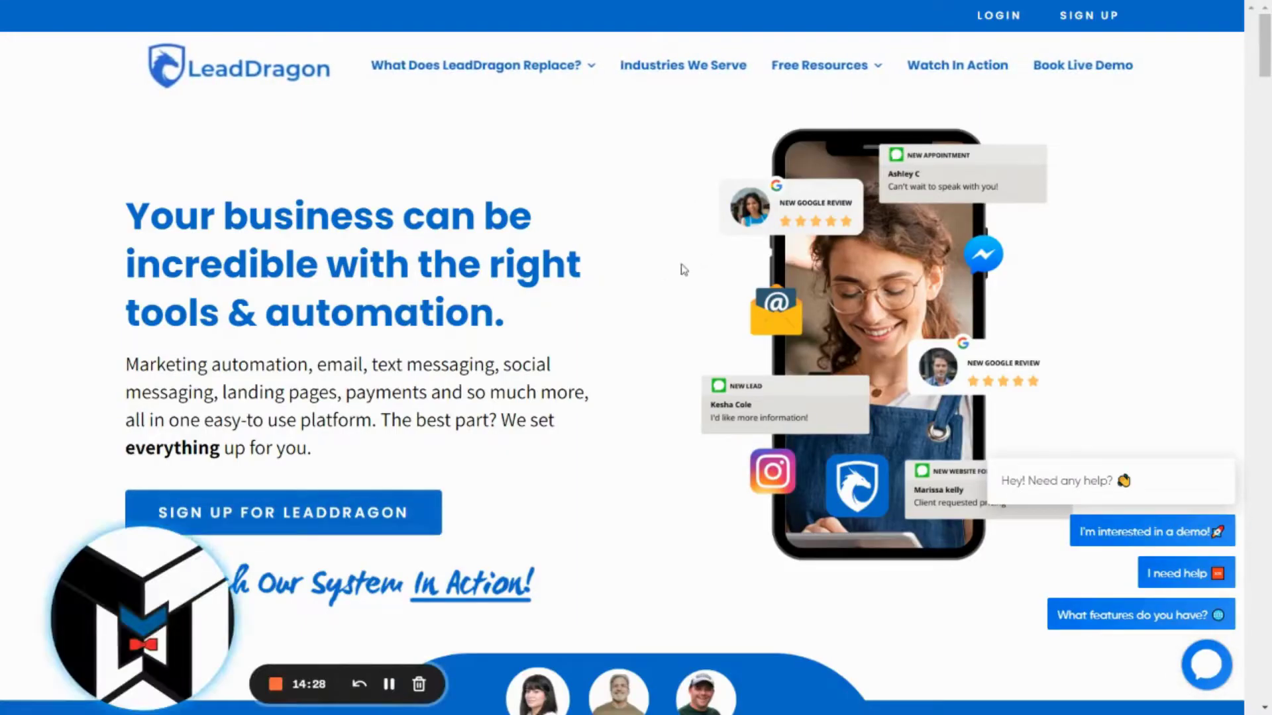
pyautogui.scroll(-7, 668, 275)
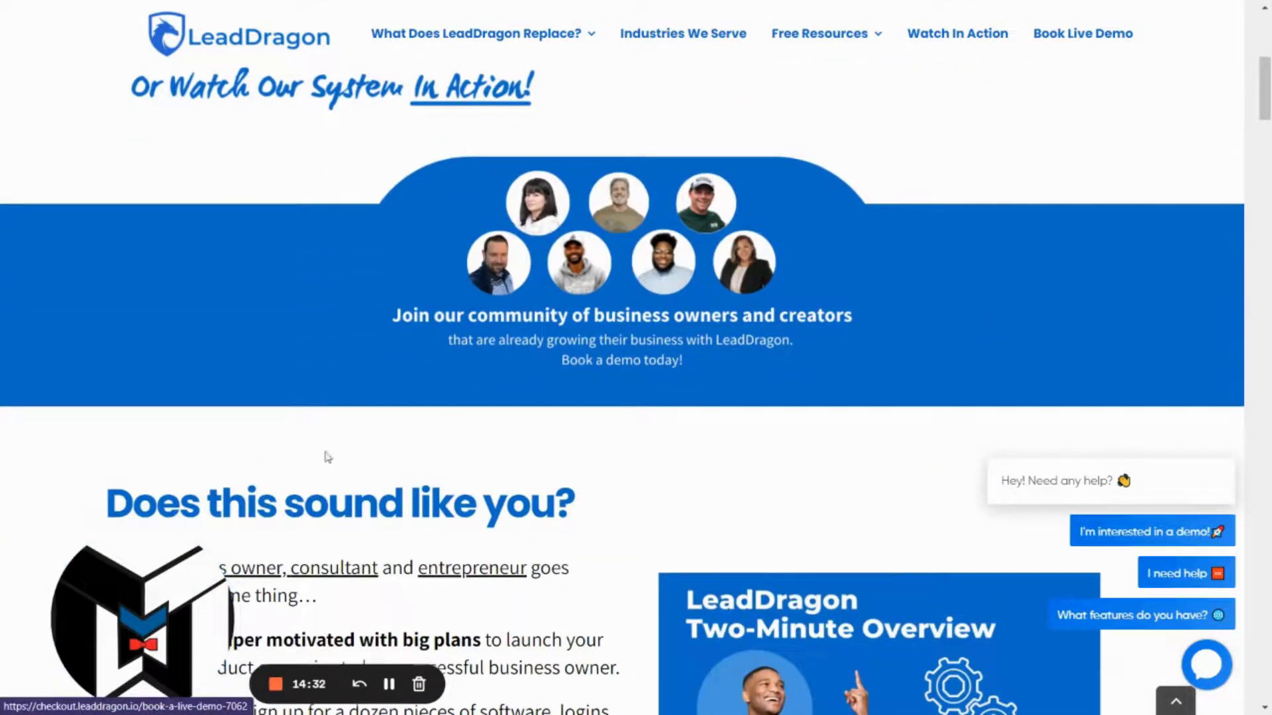
pyautogui.moveTo(139, 689)
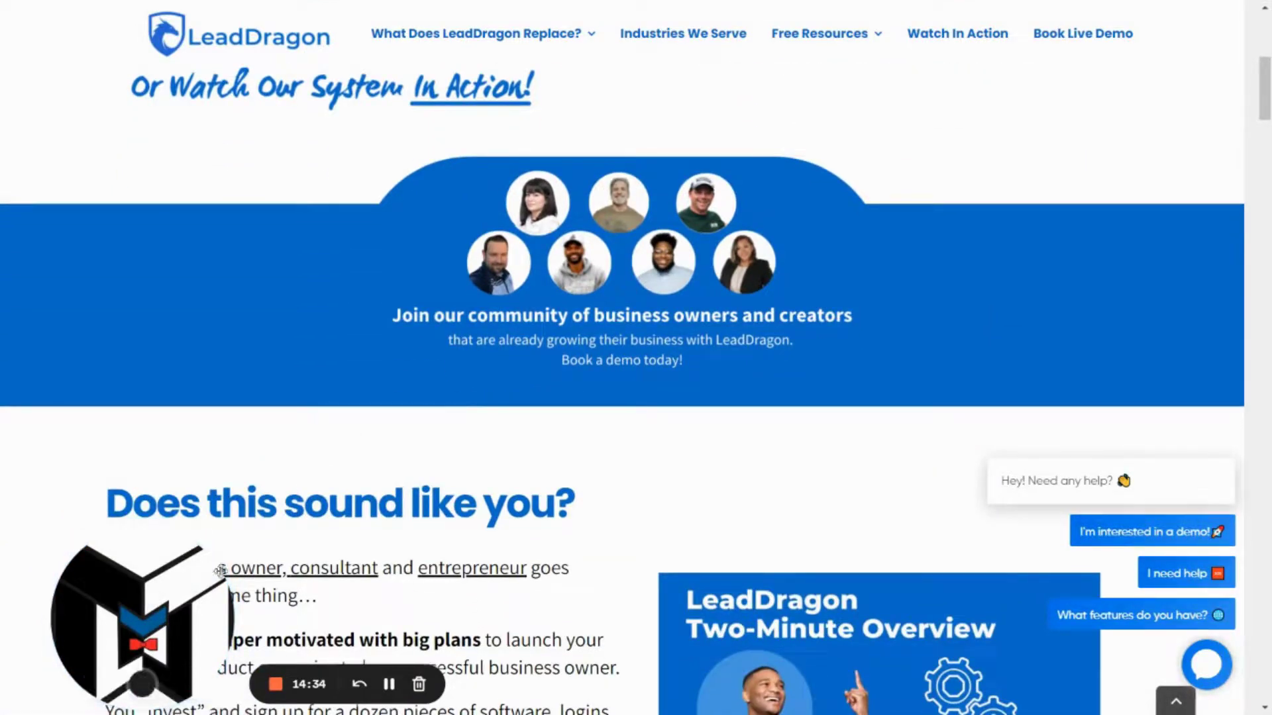
pyautogui.scroll(-8, 695, 341)
pyautogui.scroll(-20, 696, 340)
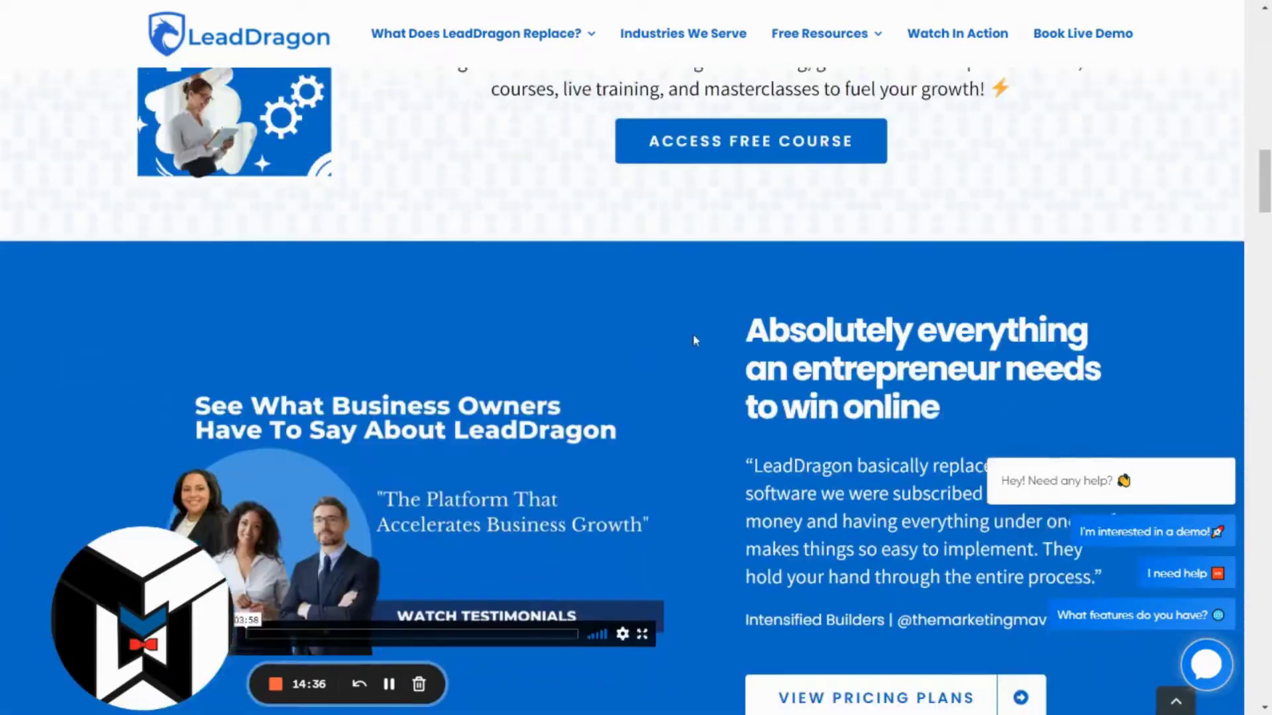
pyautogui.scroll(-20, 892, 343)
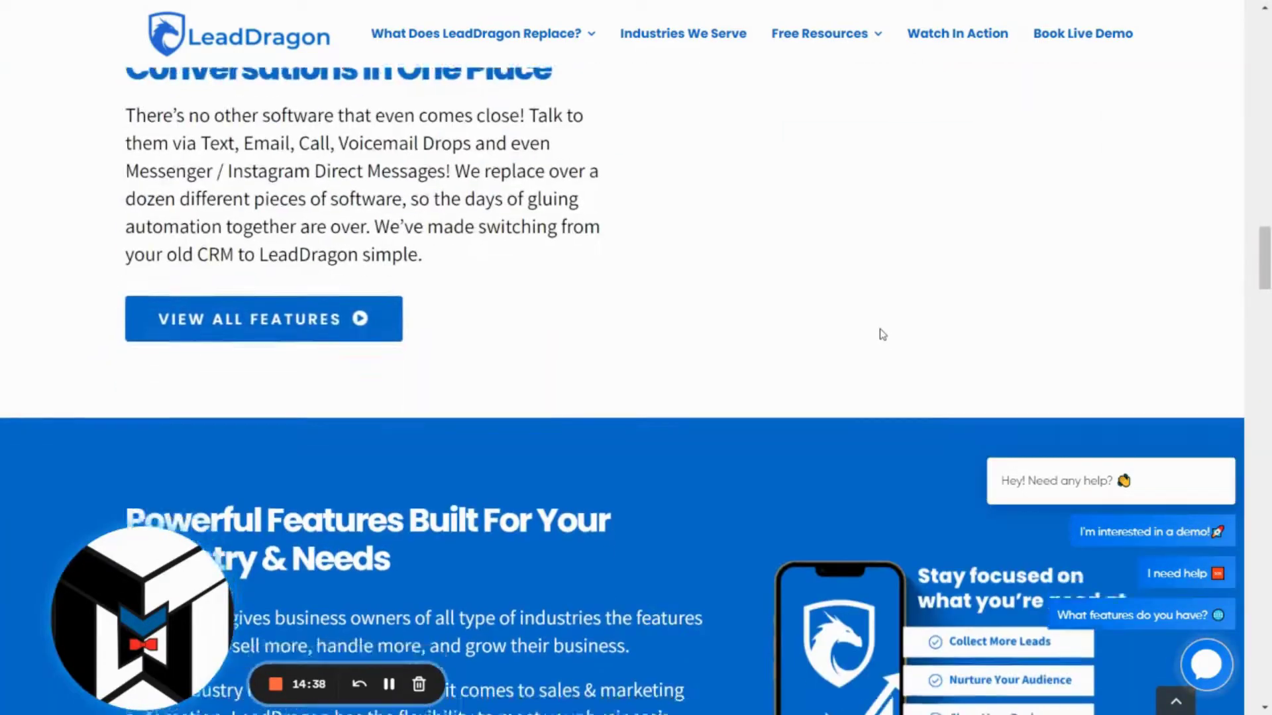
pyautogui.scroll(-9, 884, 336)
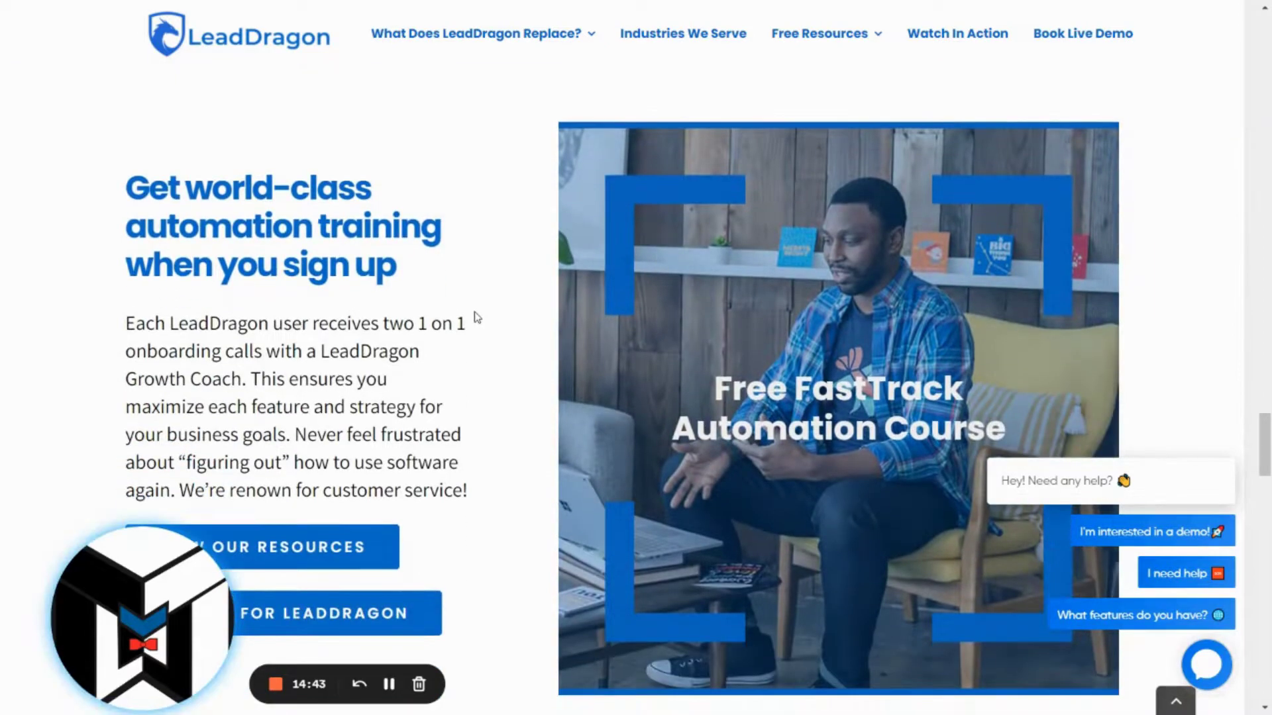
# Step: Look over the client logos and customer testimonials further down the LeadDragon home page
pyautogui.scroll(-20, 476, 318)
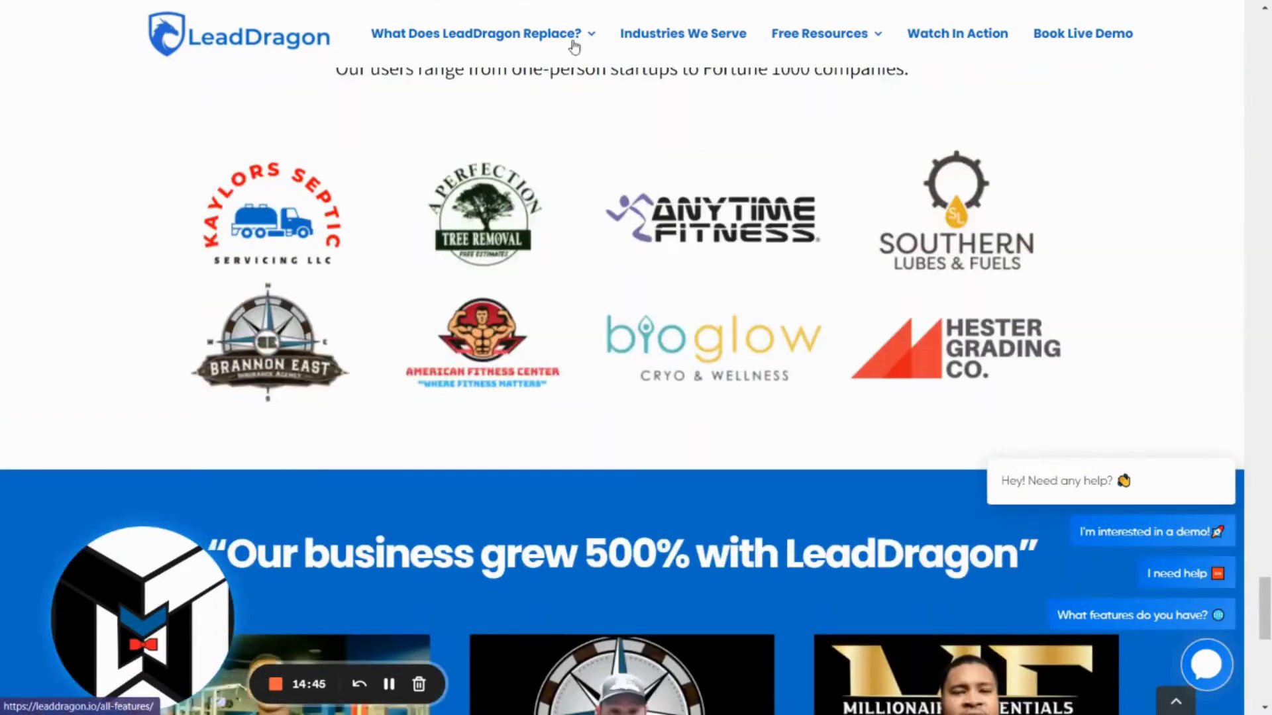
pyautogui.scroll(-11, 495, 349)
# Step: Open LeadDragon's sales pipelines feature page and look through its demo video, unlimited pipelines, funnel chart and LeadConnector App sections
pyautogui.moveTo(528, 37)
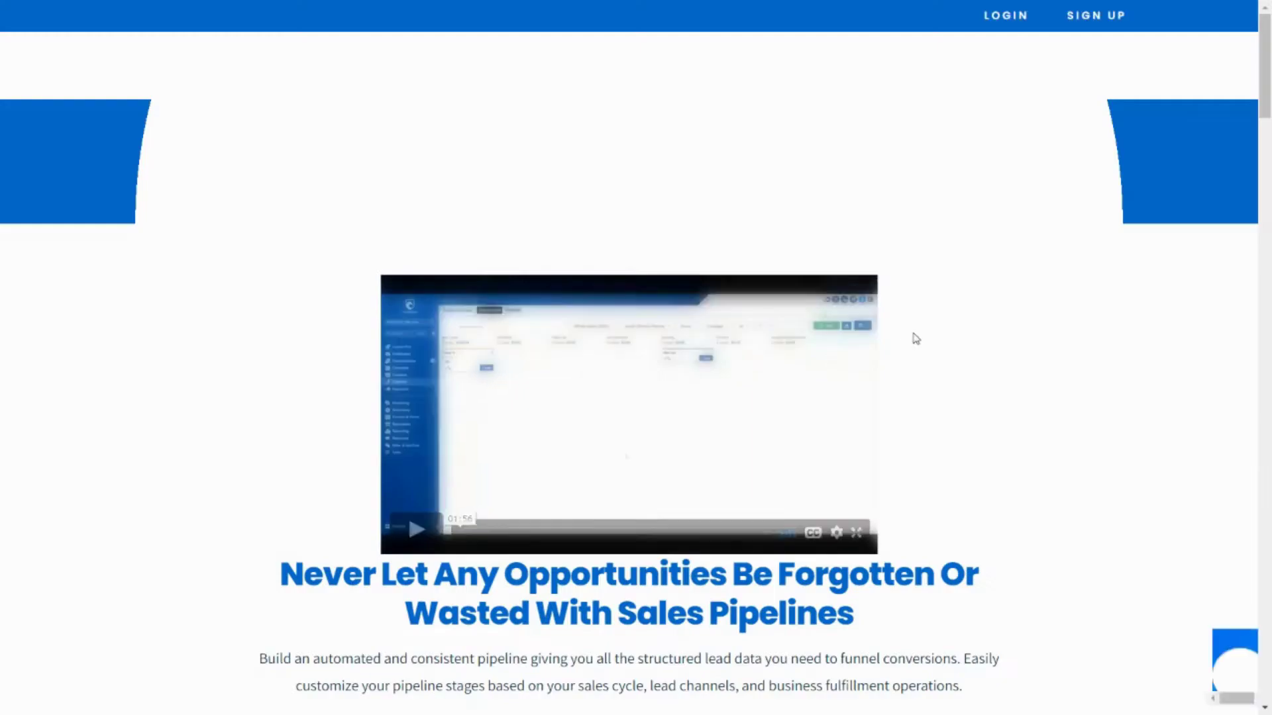
pyautogui.scroll(-3, 912, 332)
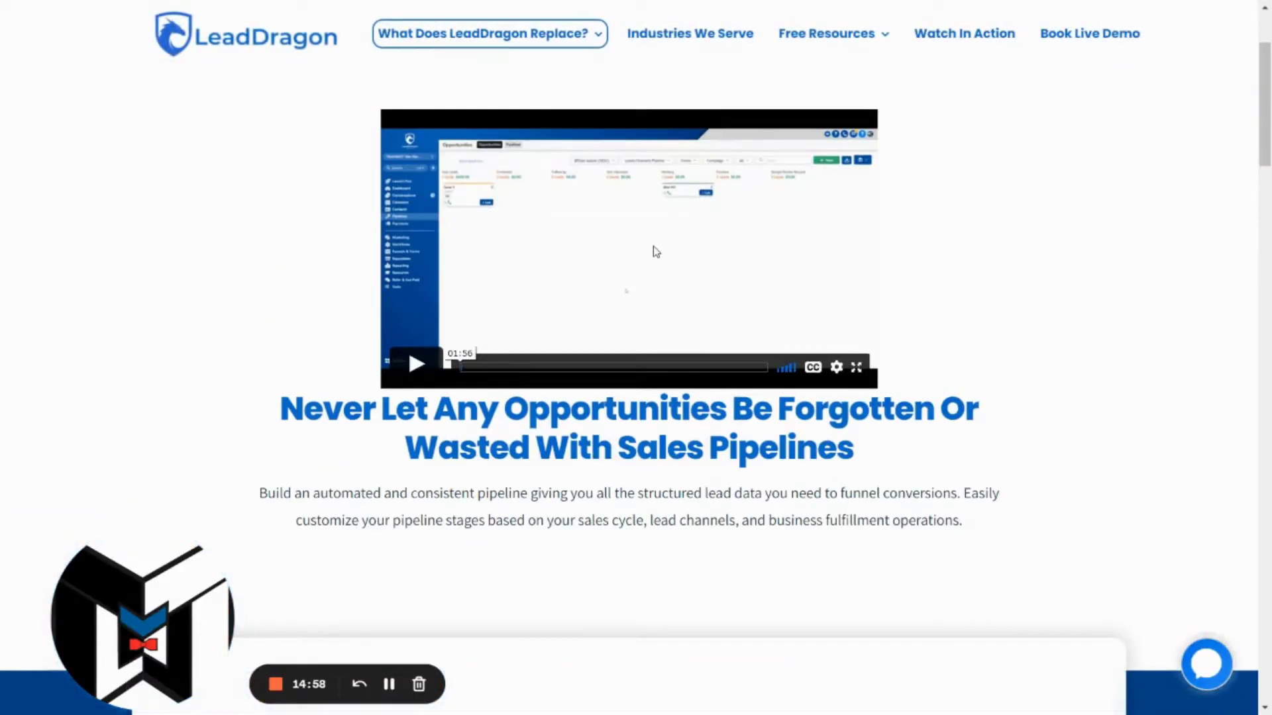
pyautogui.scroll(-10, 704, 292)
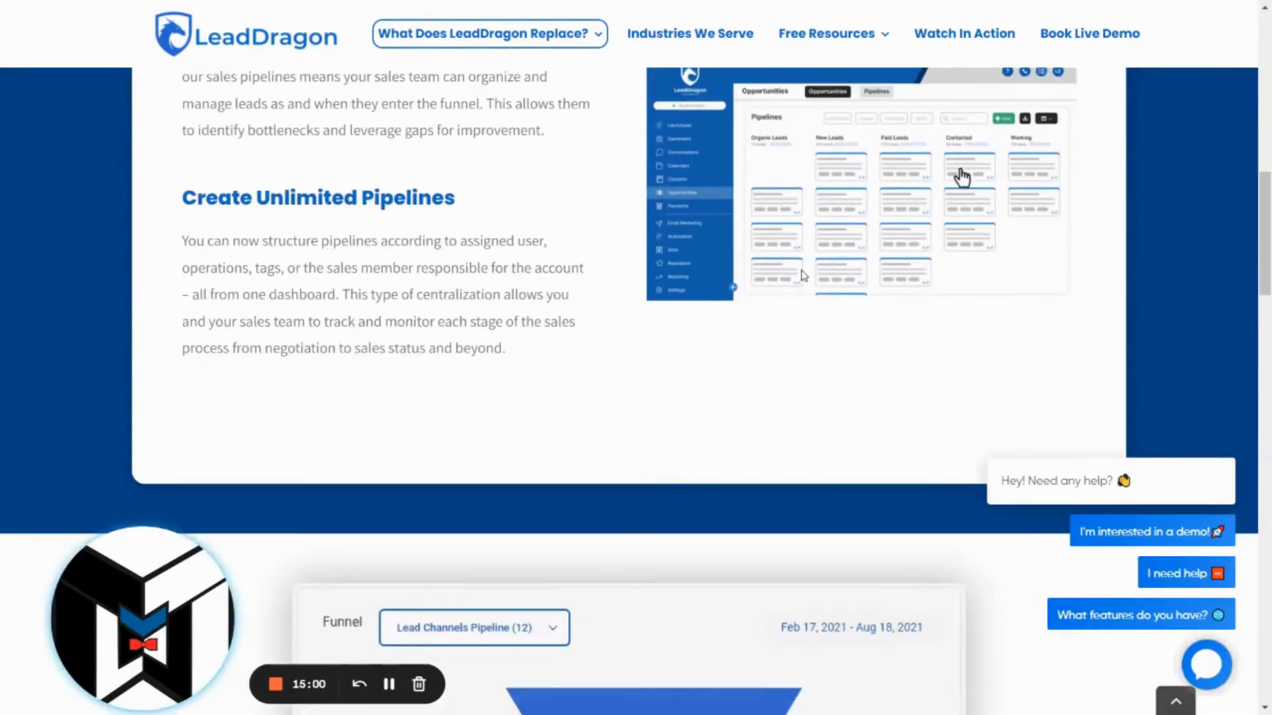
pyautogui.scroll(1, 896, 235)
pyautogui.scroll(-15, 925, 257)
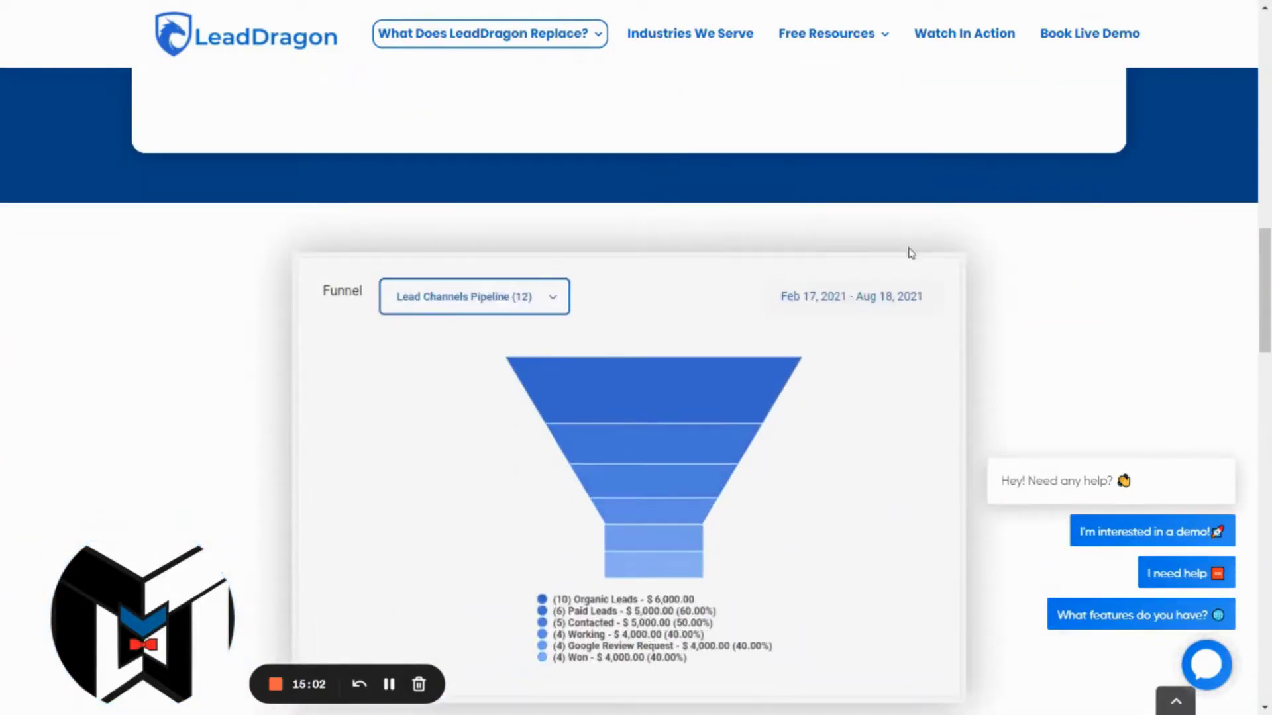
pyautogui.scroll(-15, 774, 259)
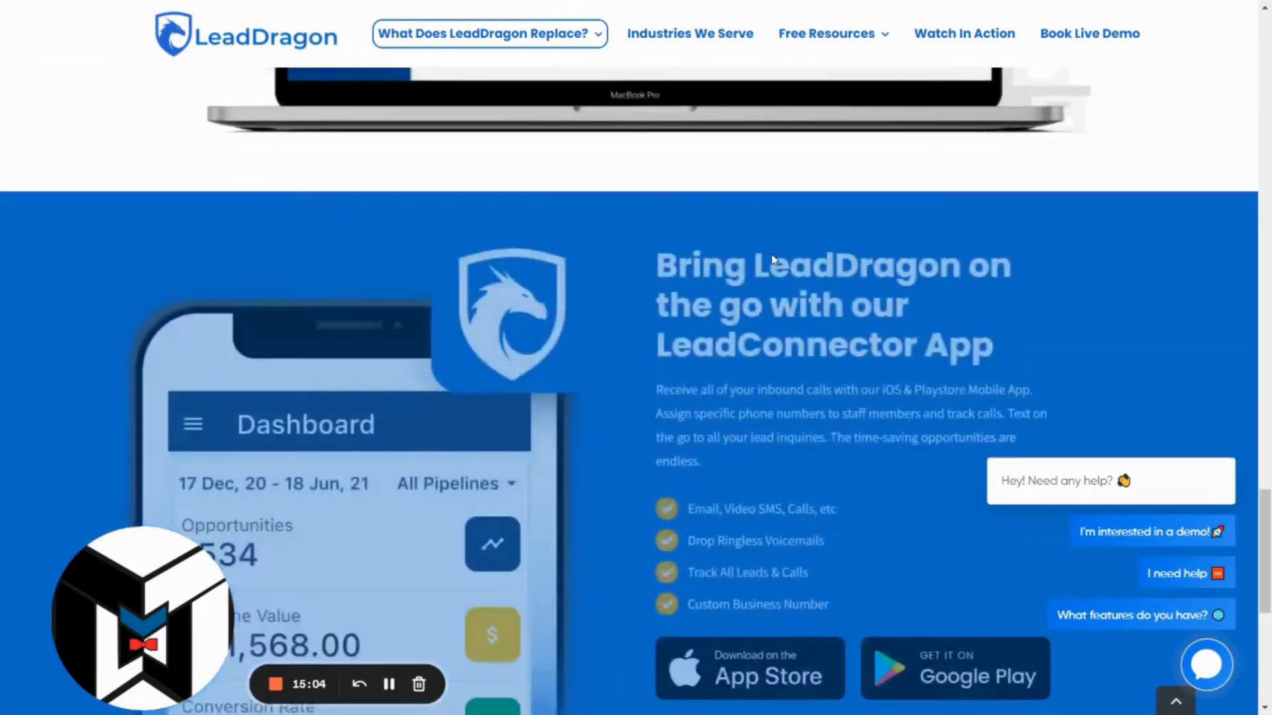
pyautogui.scroll(10, 391, 524)
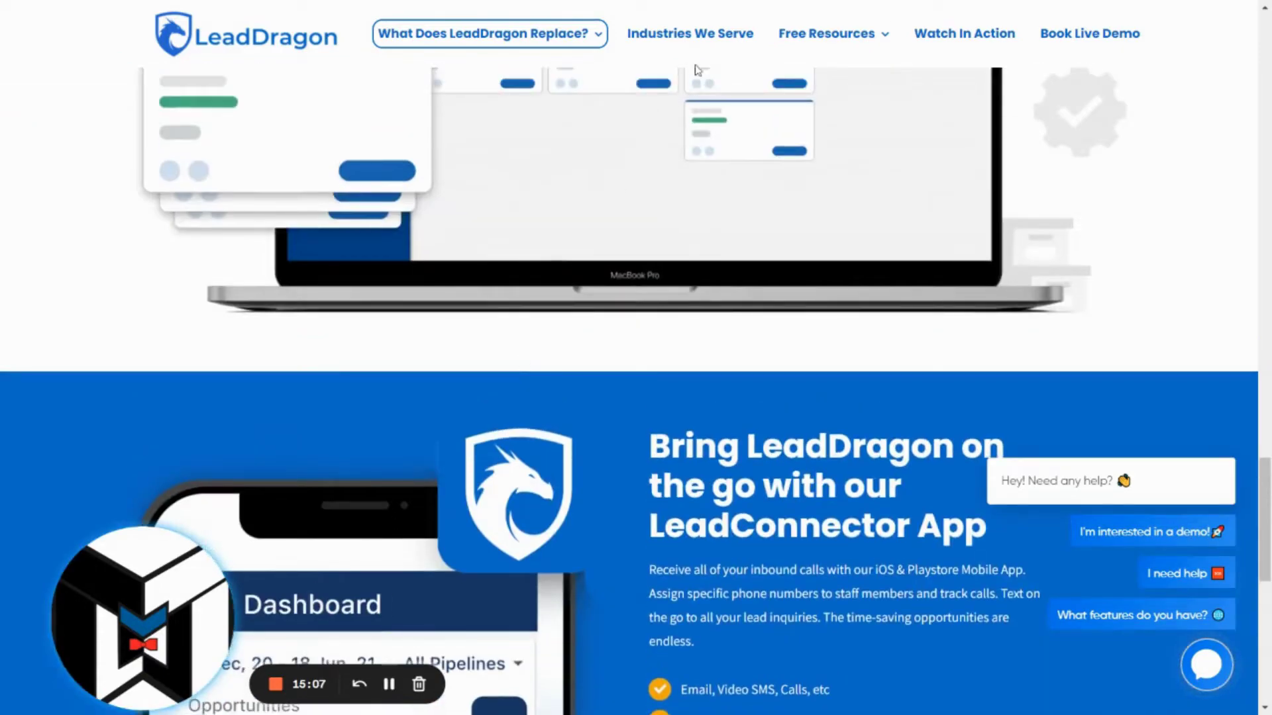